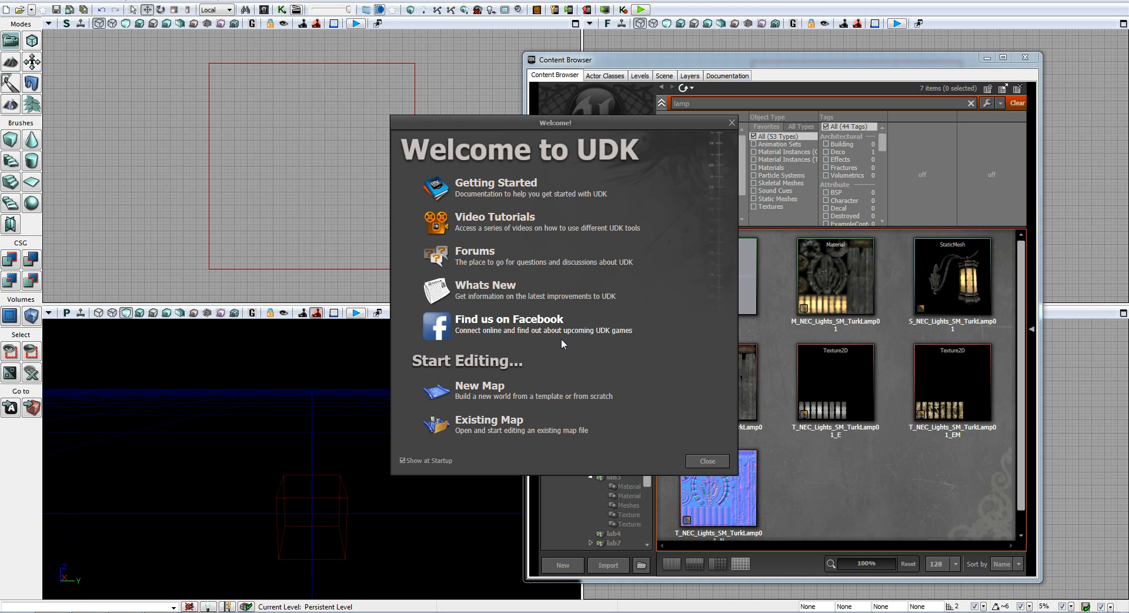
# Open the existing lab7 map, and close the welcome screen and the Content Browser
pyautogui.click(502, 427)
pyautogui.doubleClick(176, 195)
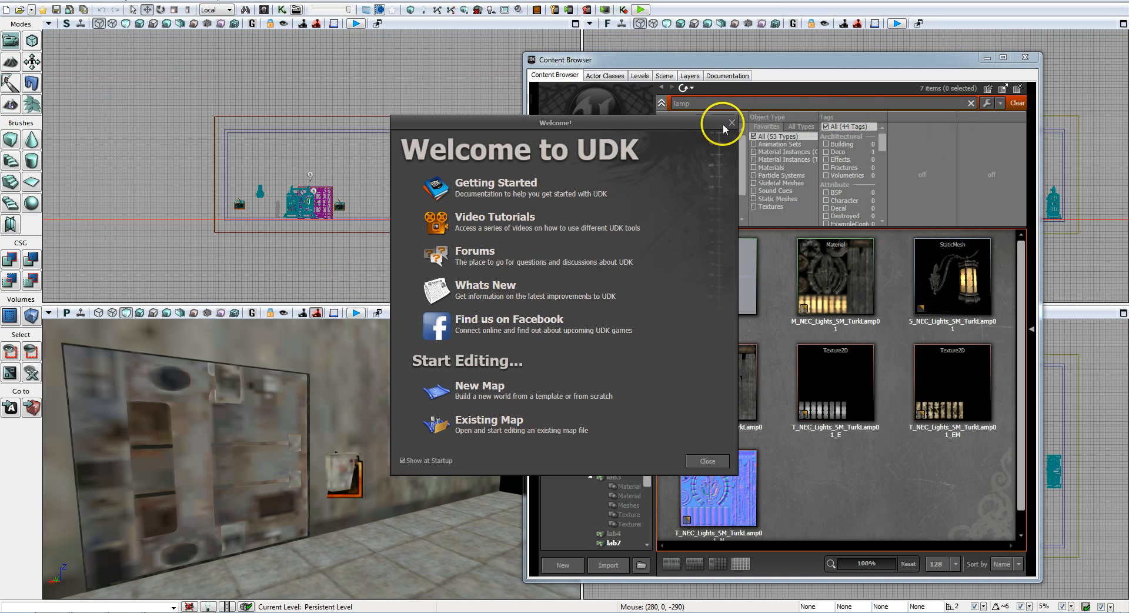
pyautogui.click(732, 122)
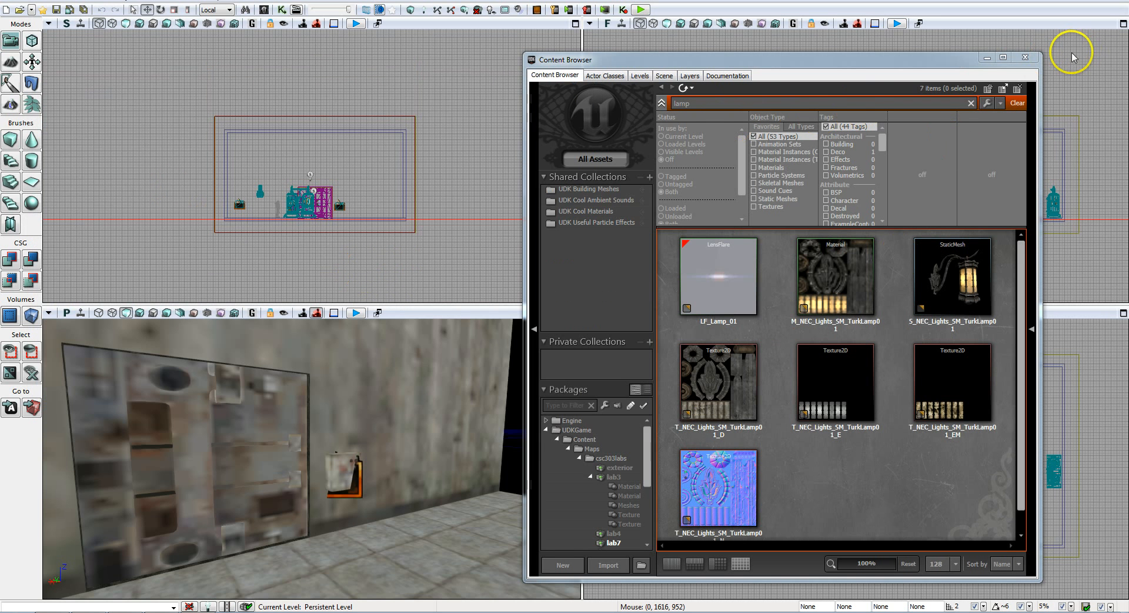
pyautogui.click(1025, 57)
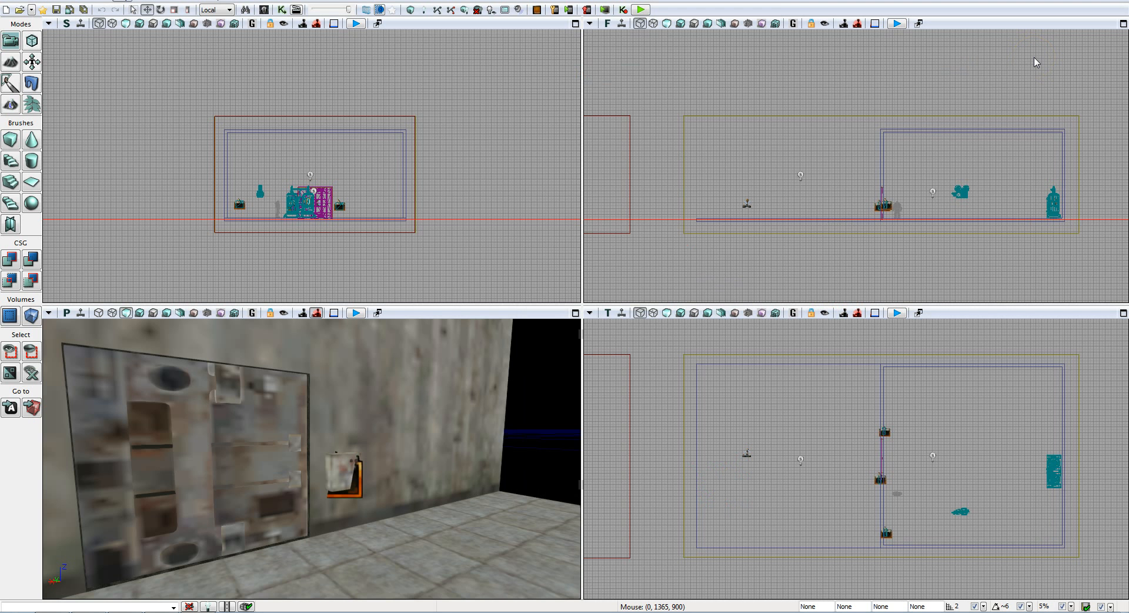
# Play-test the level, opening the door at the outer wall panel and walking into the brick room
pyautogui.click(641, 10)
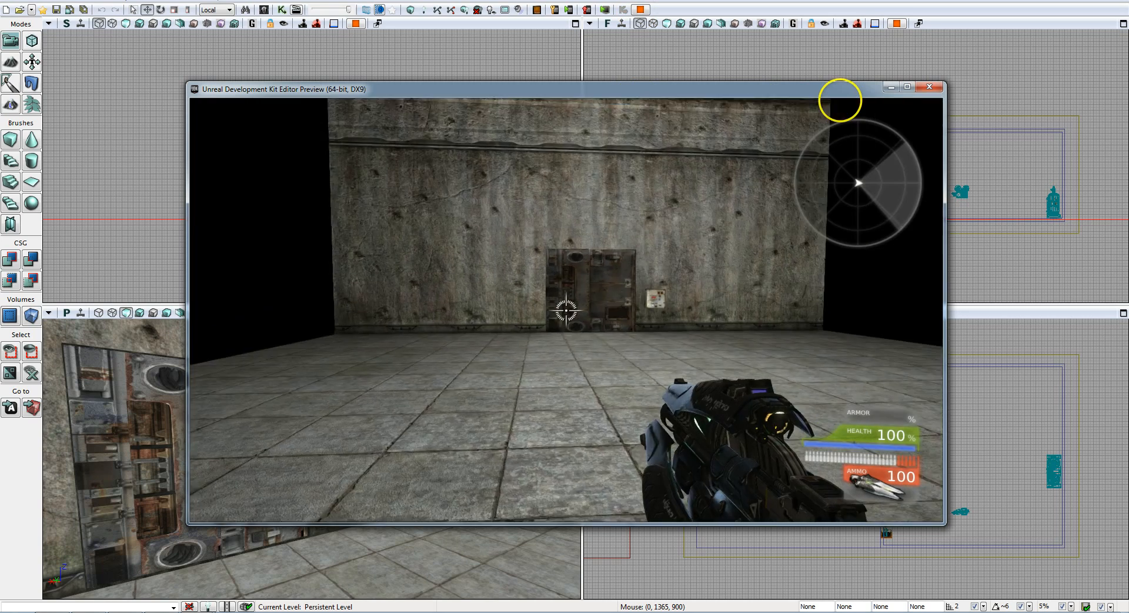
pyautogui.press('w')
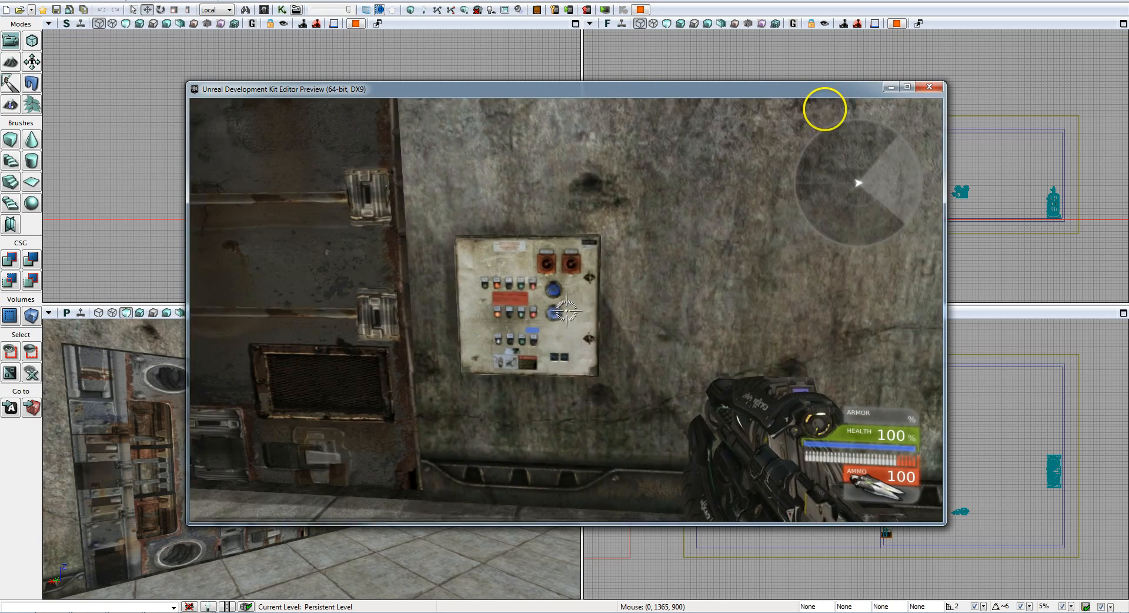
pyautogui.press('s')
pyautogui.press('w')
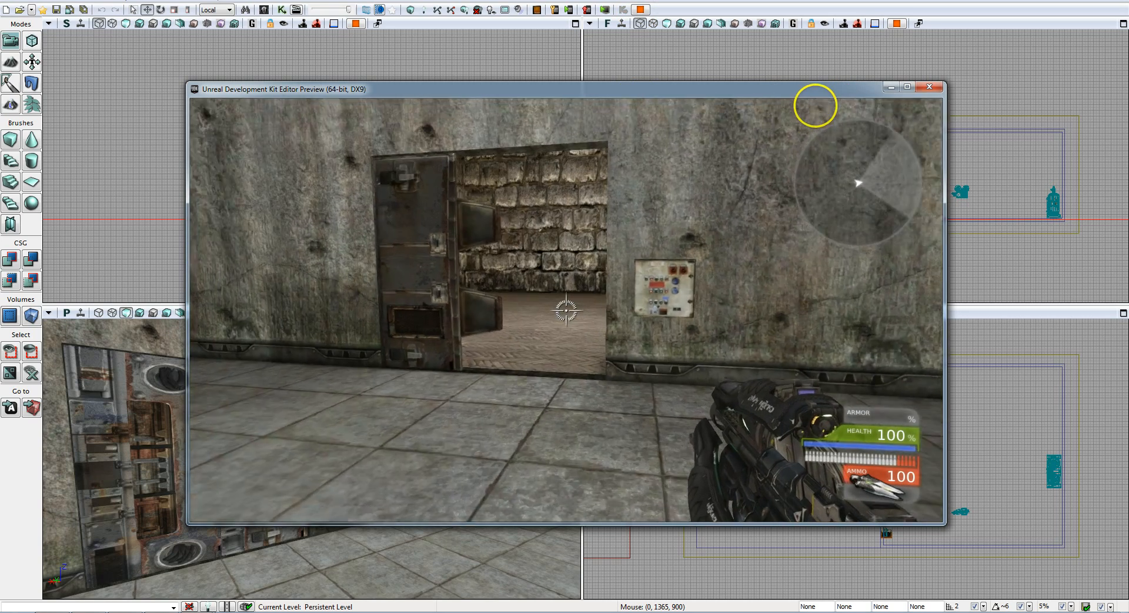
pyautogui.press('s')
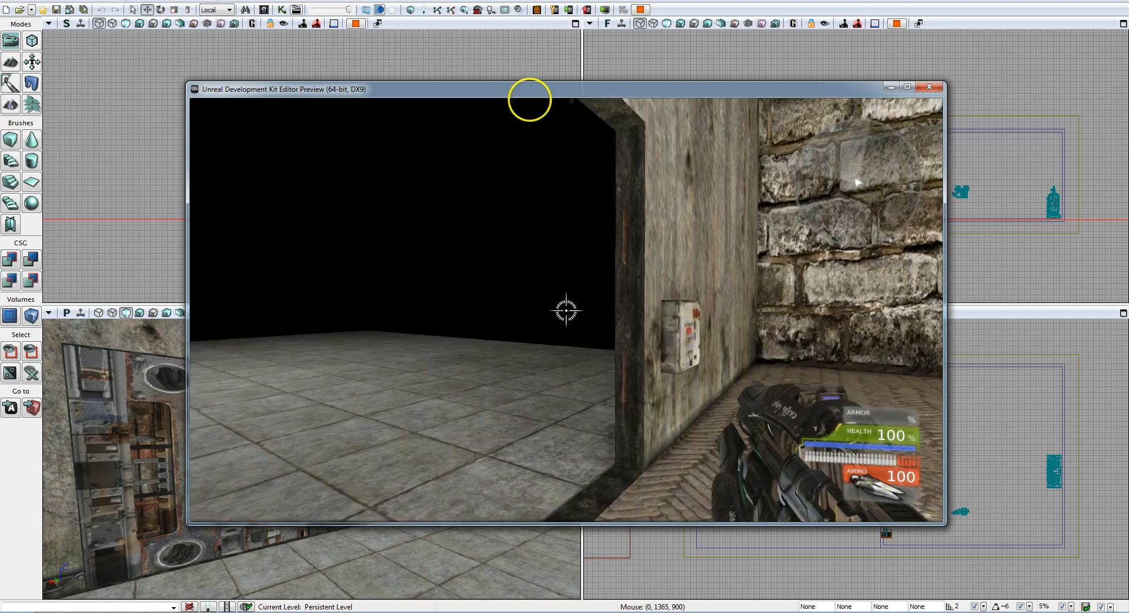
# Test the door's control panel on the inside wall of the brick room
pyautogui.press('w')
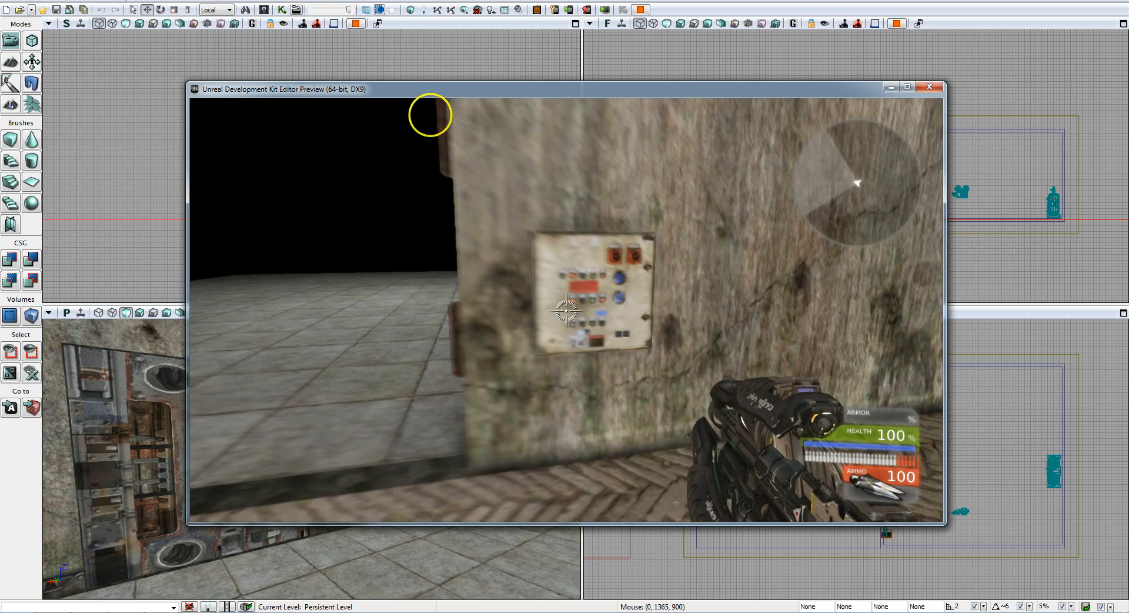
pyautogui.press('d')
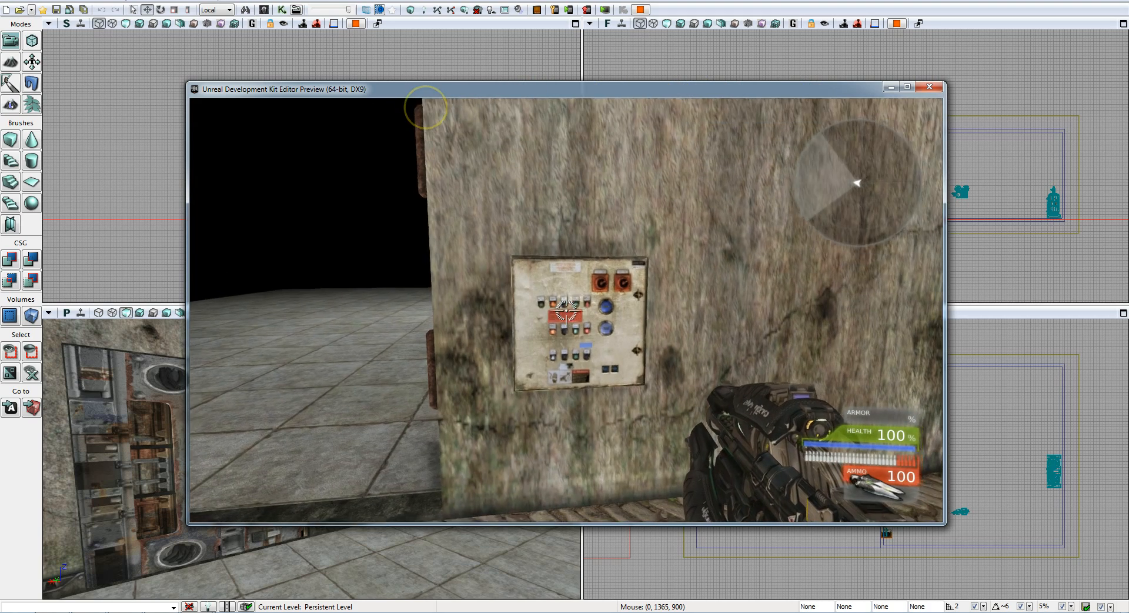
pyautogui.press('s')
pyautogui.press('w')
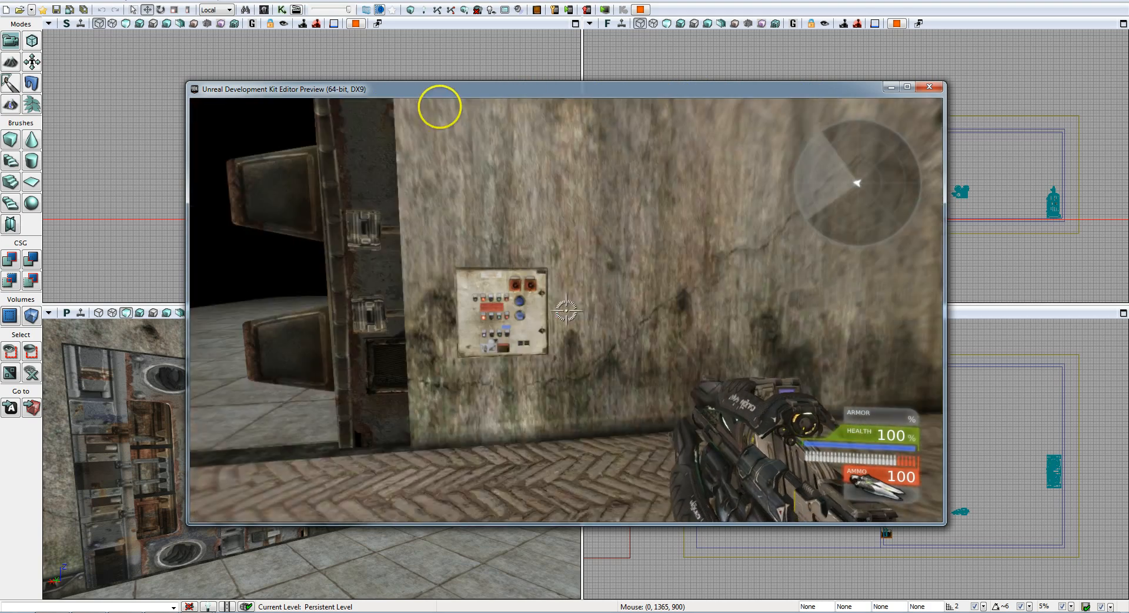
pyautogui.press('w')
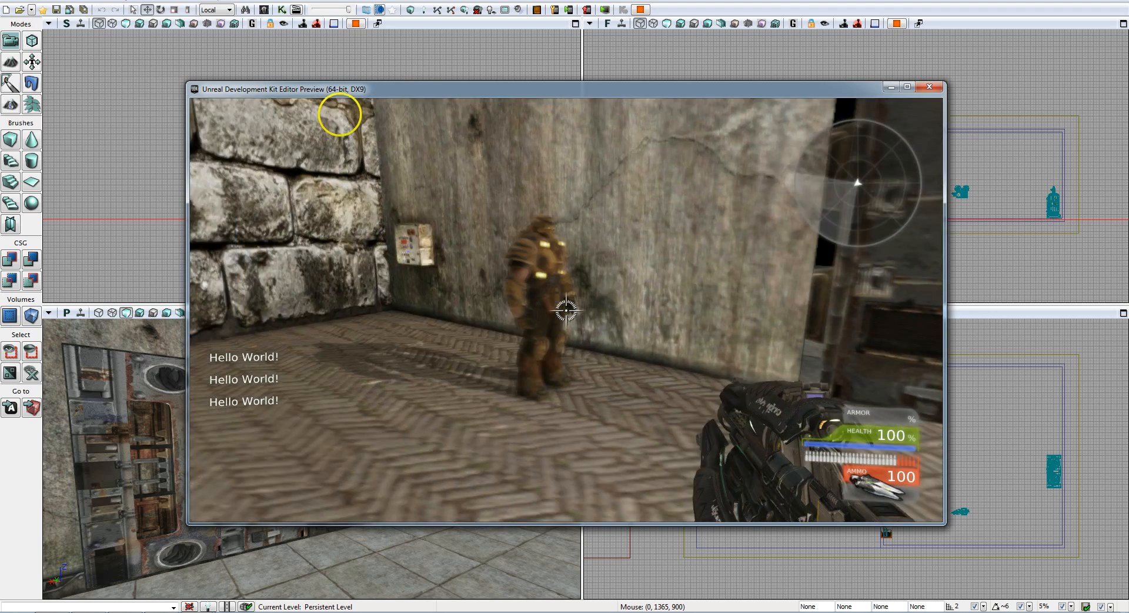
# Walk to the wall panel in the room's corner and over to the control box between the two tanks
pyautogui.press('a')
pyautogui.press('w')
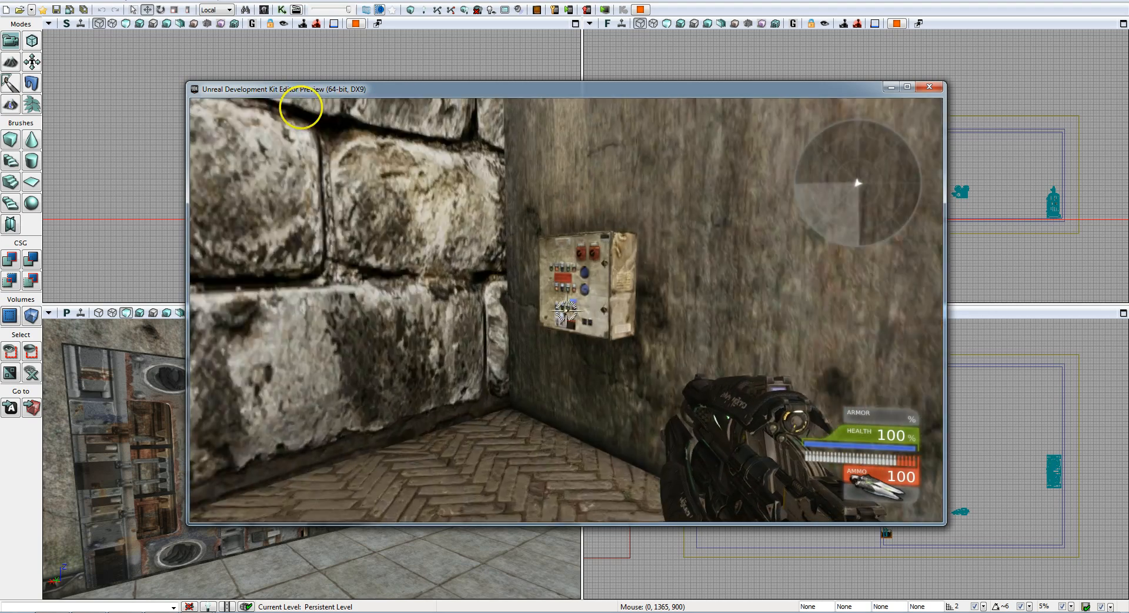
pyautogui.press('w')
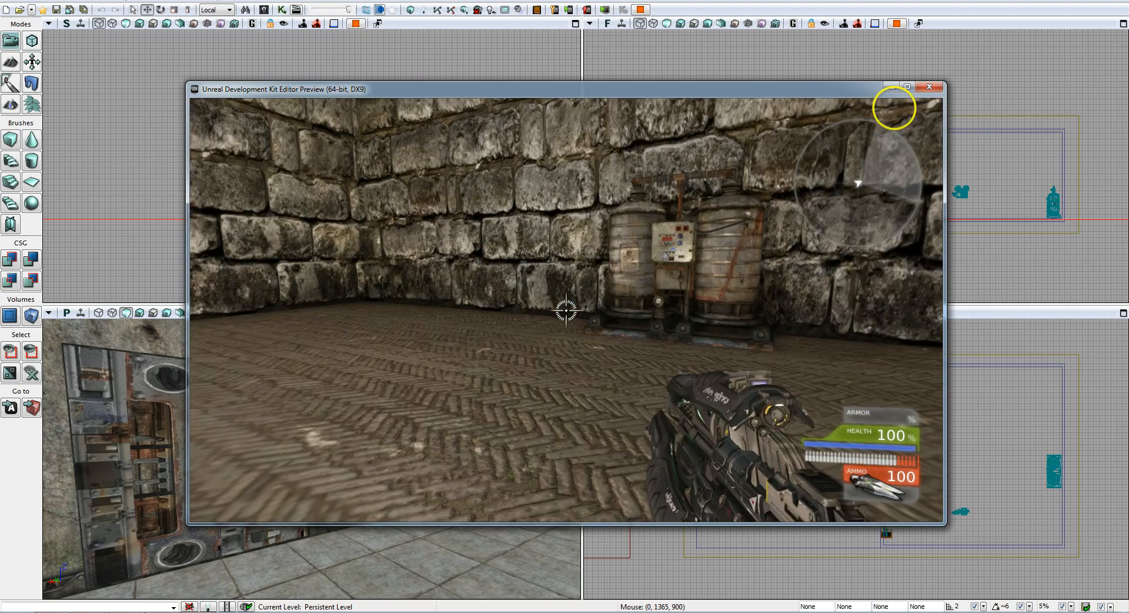
pyautogui.press('w')
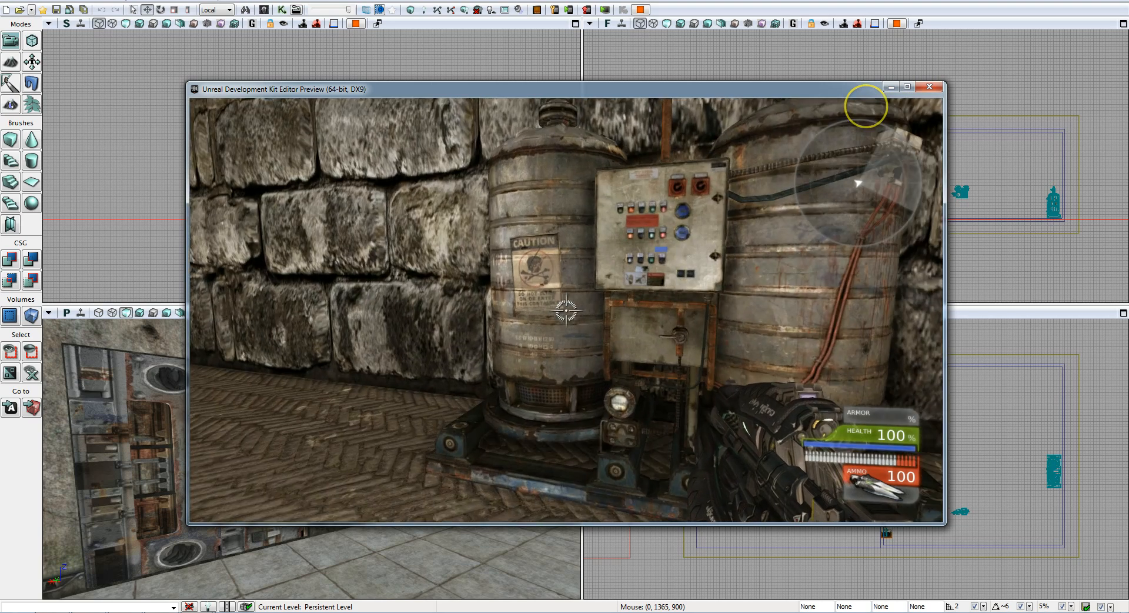
# Back away from the tanks, return toward the character and the door, and end the play test
pyautogui.press('s')
pyautogui.press('s')
pyautogui.press('w')
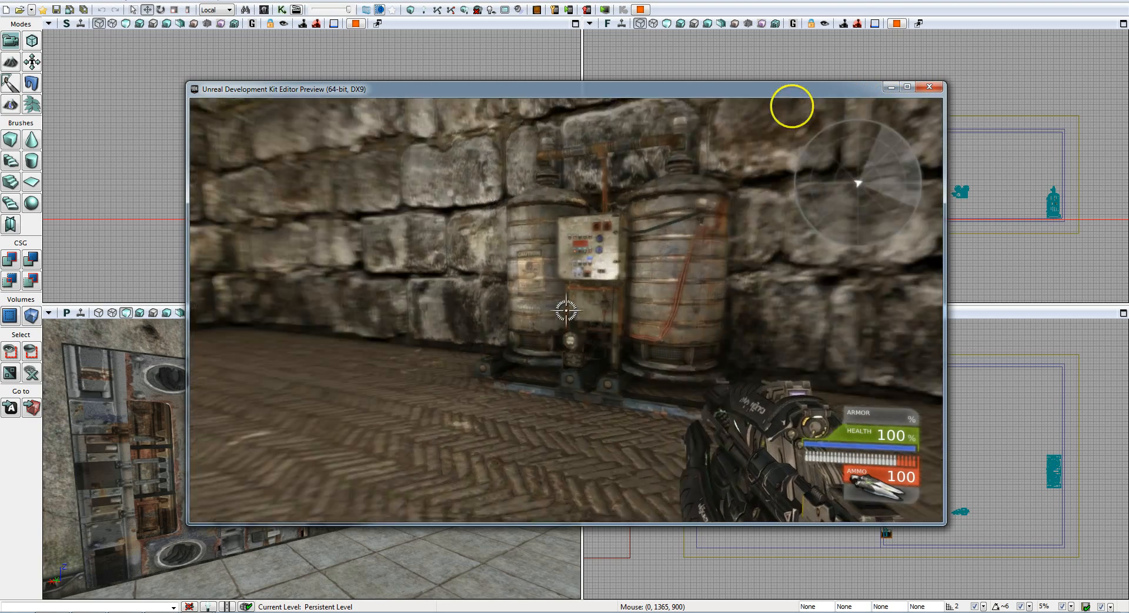
pyautogui.press('w')
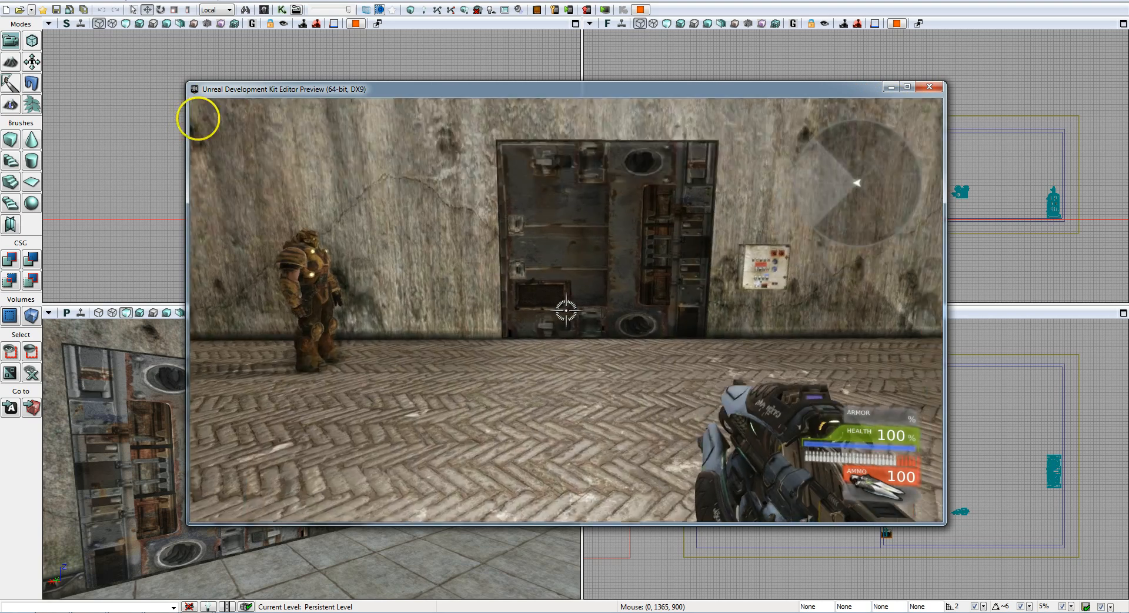
pyautogui.press('w')
pyautogui.press('Escape')
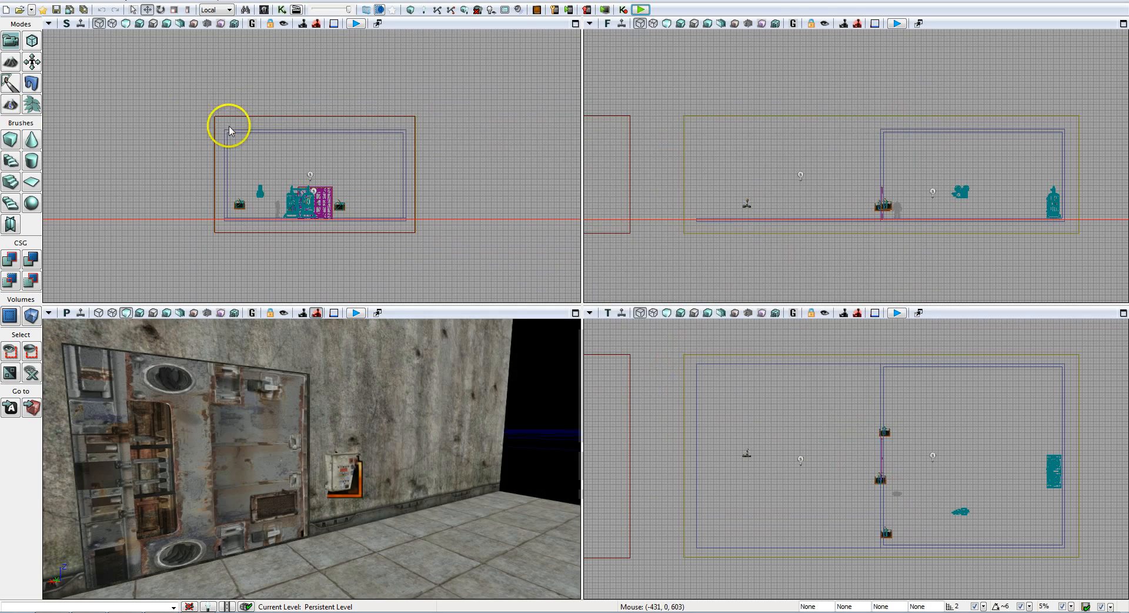
# Examine the brick room, its point light and the open floor area outside the door in the perspective view
pyautogui.click(460, 499)
pyautogui.press('s')
pyautogui.moveTo(460, 499); pyautogui.dragTo(507, 487, button='right')
pyautogui.click(282, 406)
pyautogui.moveTo(324, 506)
pyautogui.mouseDown(button='right')
pyautogui.moveTo(334, 510)
pyautogui.moveTo(334, 487)
pyautogui.moveTo(325, 507)
pyautogui.mouseUp(button='right')
pyautogui.press('a')
pyautogui.click(432, 485)
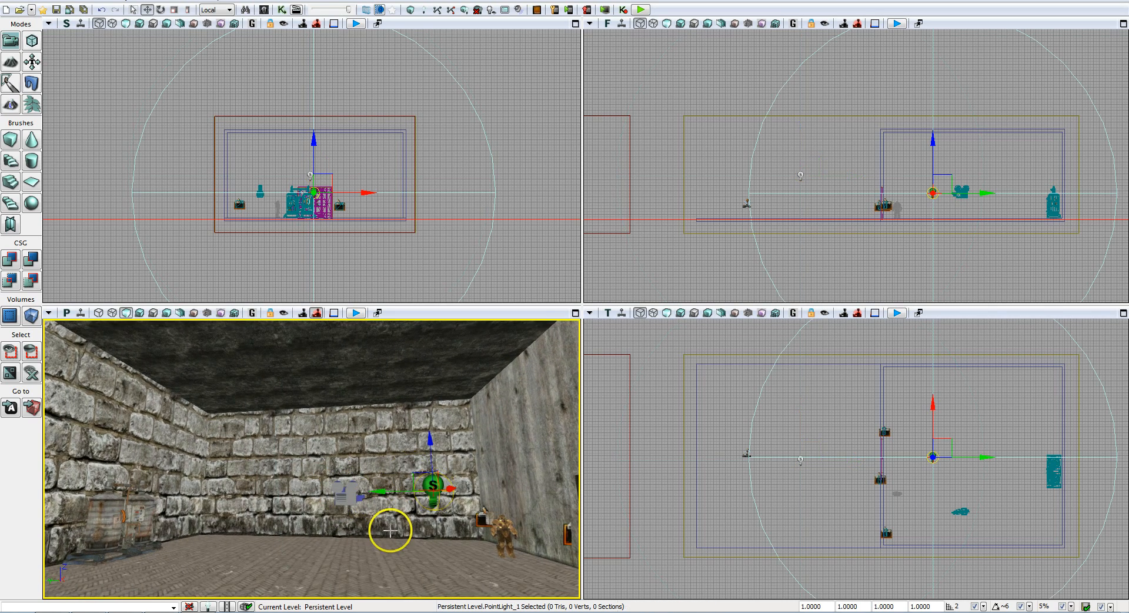
pyautogui.moveTo(391, 530)
pyautogui.mouseDown(button='right')
pyautogui.moveTo(456, 539)
pyautogui.moveTo(404, 540)
pyautogui.mouseUp(button='right')
pyautogui.press('d')
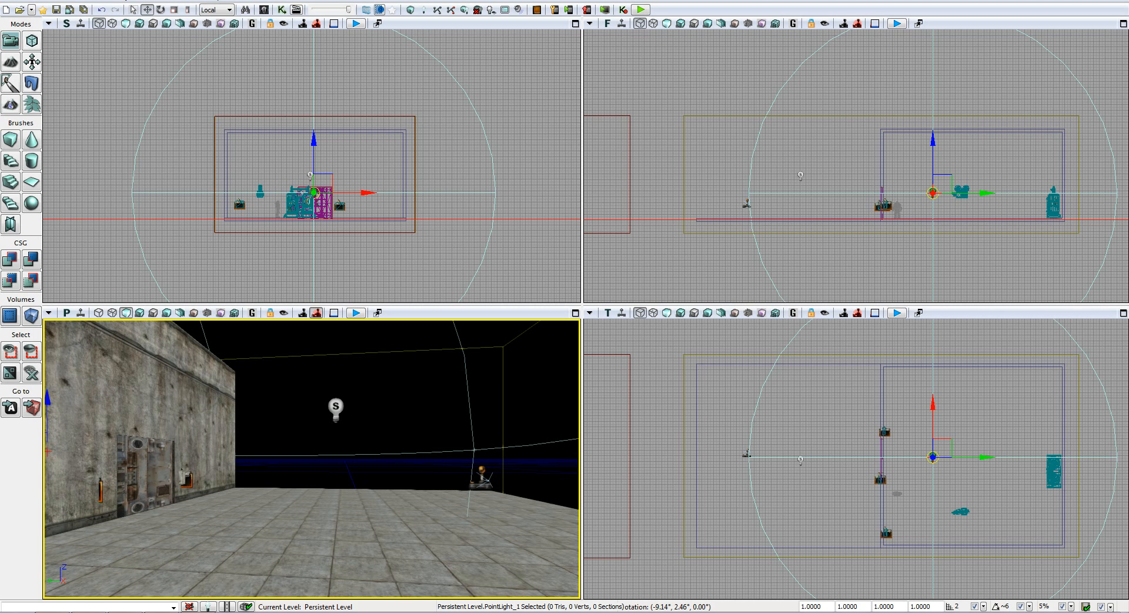
pyautogui.moveTo(404, 539); pyautogui.dragTo(404, 541, button='right')
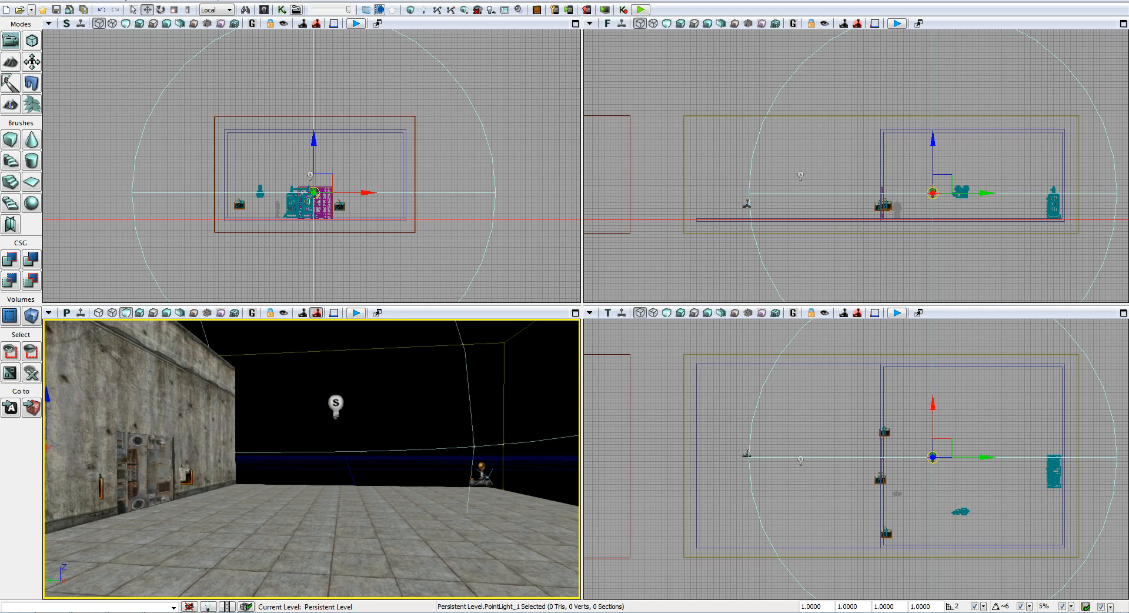
pyautogui.moveTo(397, 427); pyautogui.dragTo(432, 405)
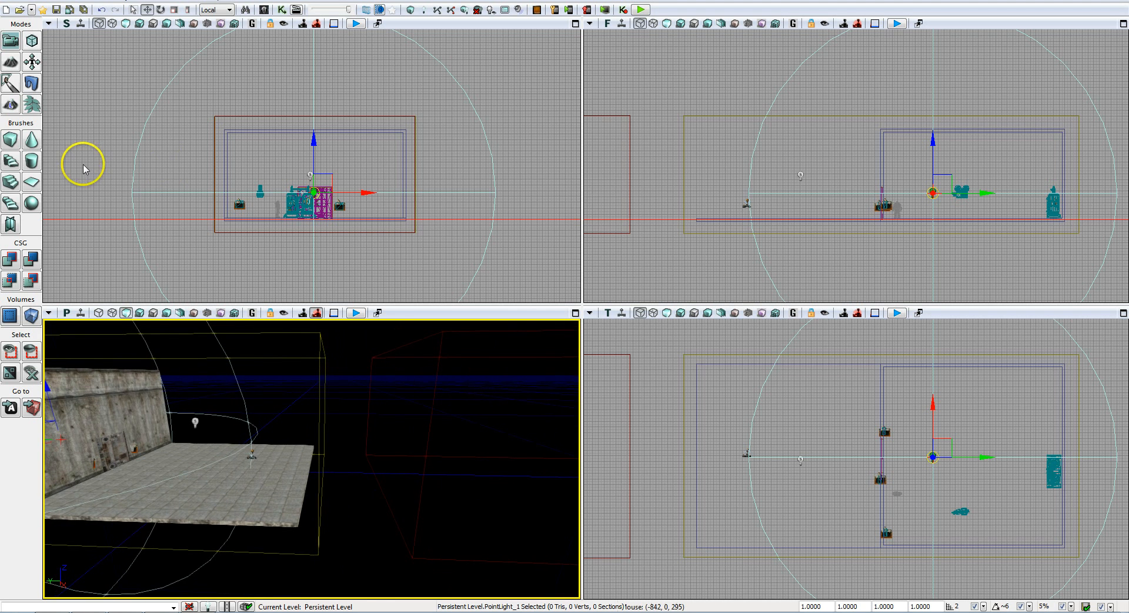
# Go to the builder brush and rebuild it as a hollow 256-unit cube with a wall thickness of 16
pyautogui.click(31, 406)
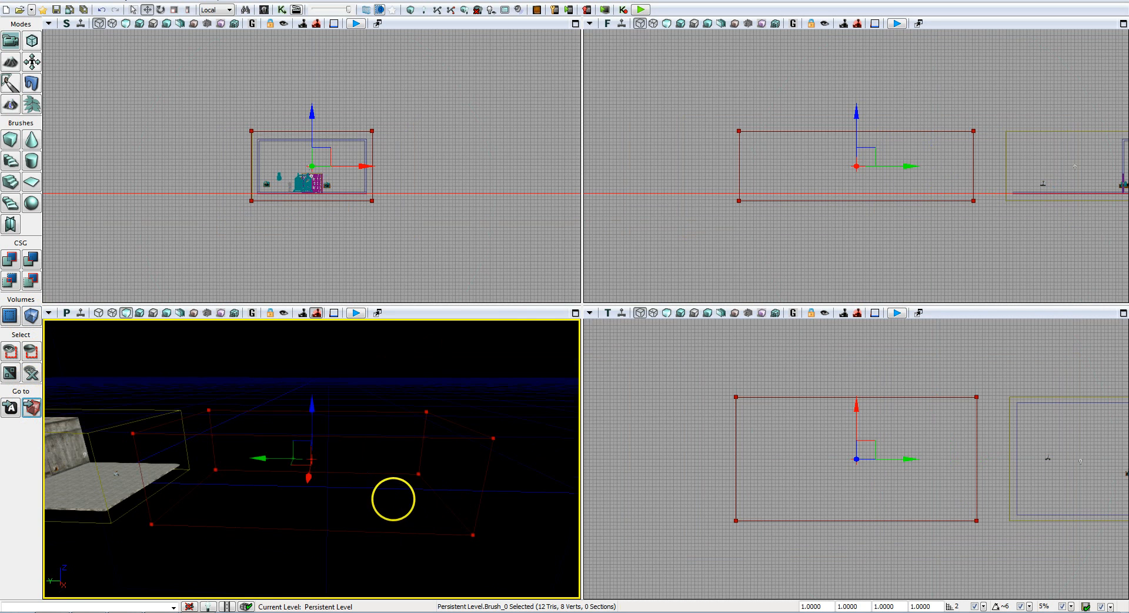
pyautogui.moveTo(393, 498)
pyautogui.mouseDown()
pyautogui.moveTo(371, 509)
pyautogui.moveTo(393, 500)
pyautogui.mouseUp()
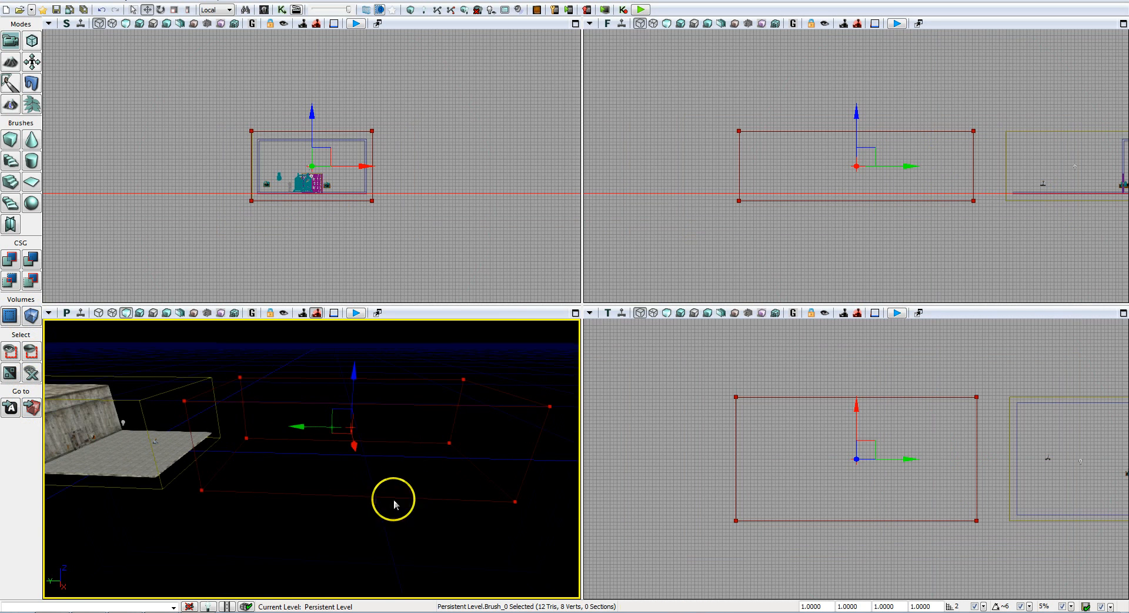
pyautogui.rightClick(10, 139)
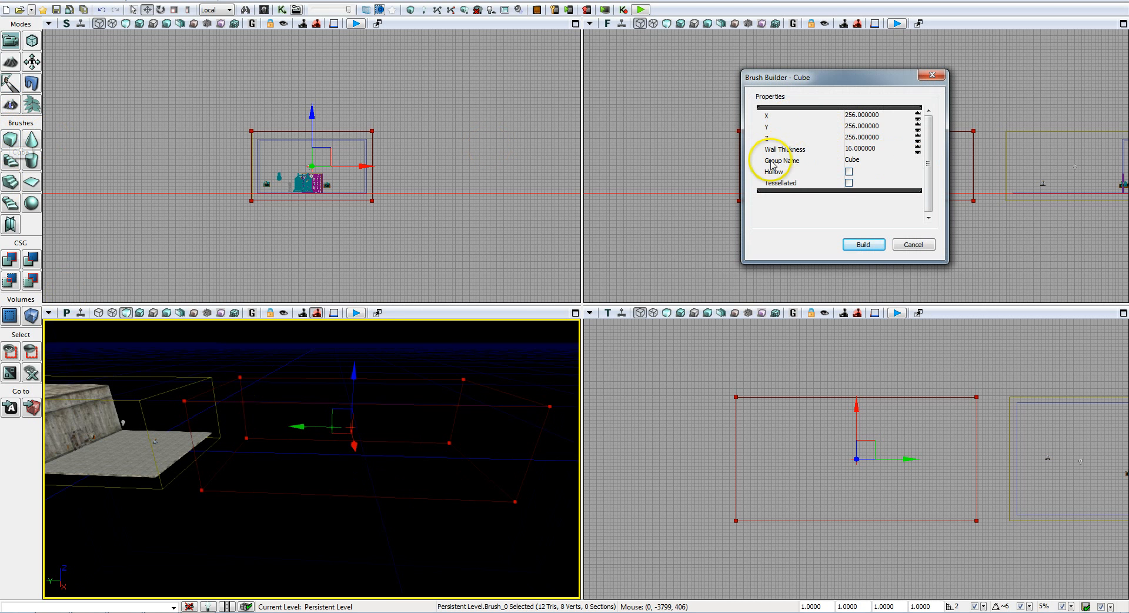
pyautogui.click(849, 172)
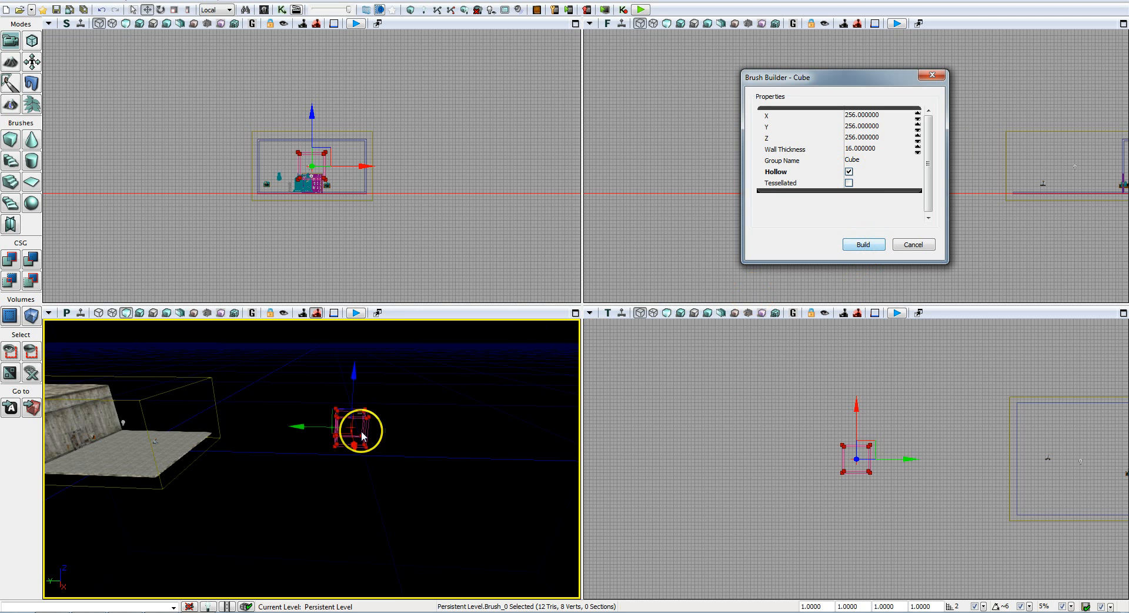
# Move the hollow cube brush along the Y axis toward the existing floor and lower it to floor level
pyautogui.moveTo(309, 427); pyautogui.dragTo(232, 433)
pyautogui.click(311, 435)
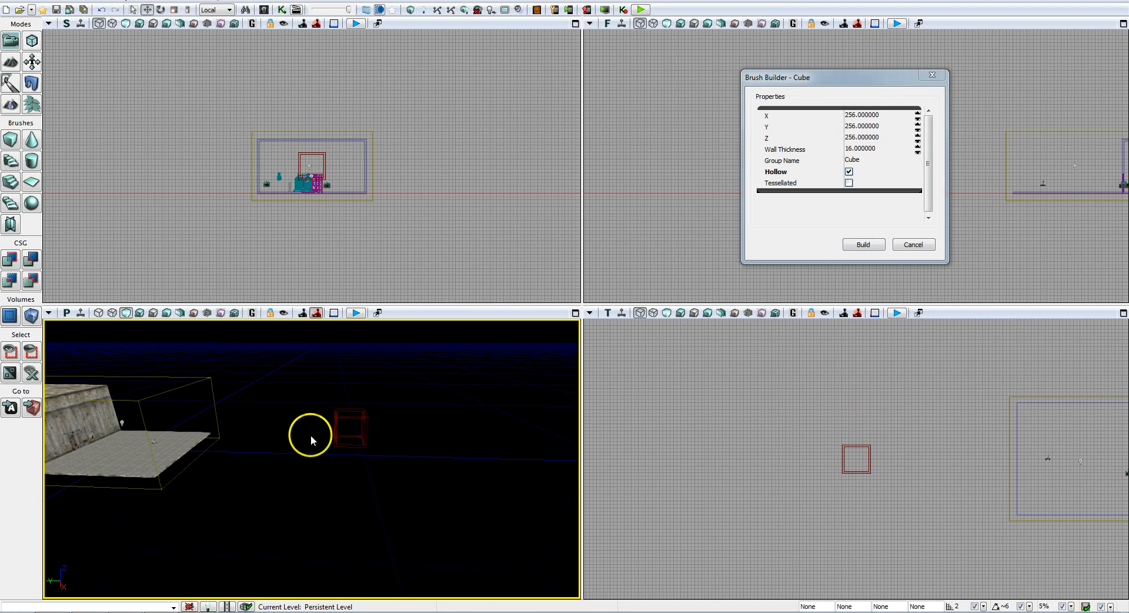
pyautogui.click(349, 421)
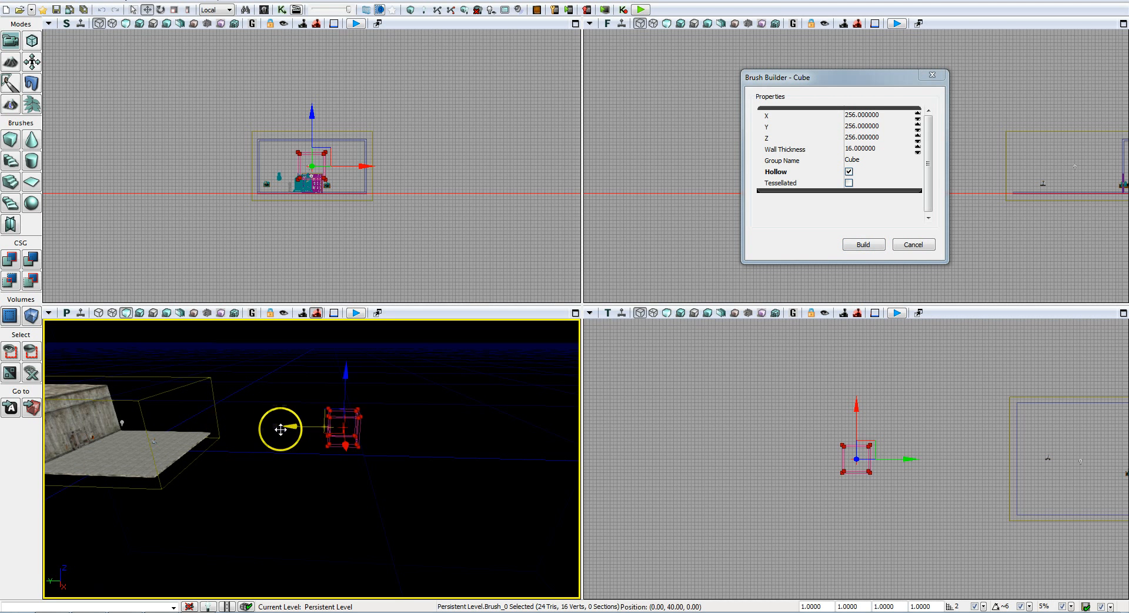
pyautogui.moveTo(280, 429); pyautogui.dragTo(239, 434)
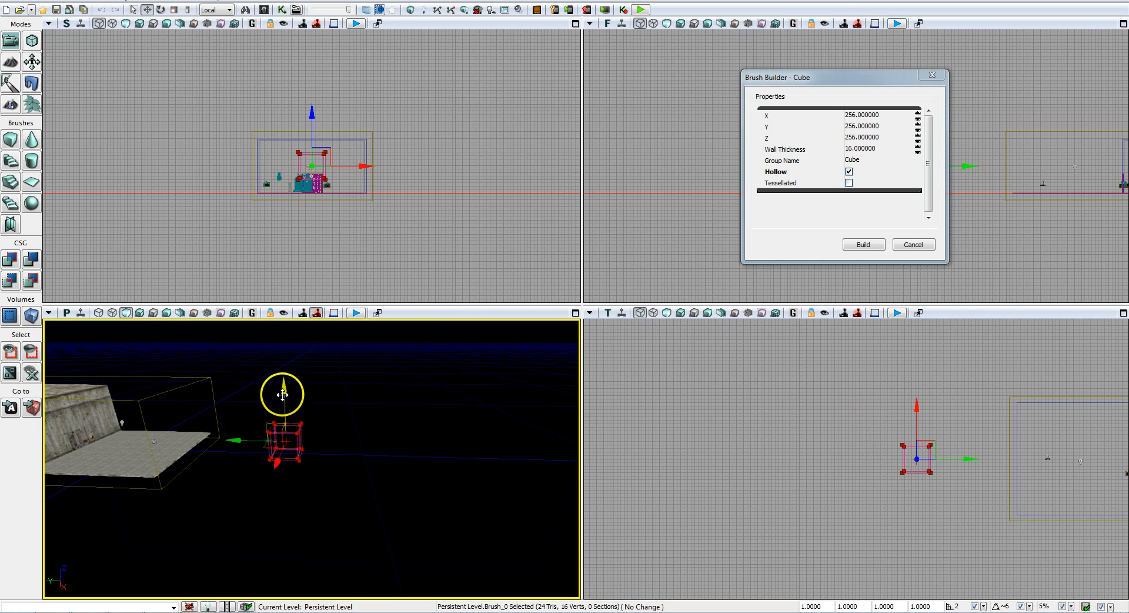
pyautogui.moveTo(282, 395); pyautogui.dragTo(282, 396)
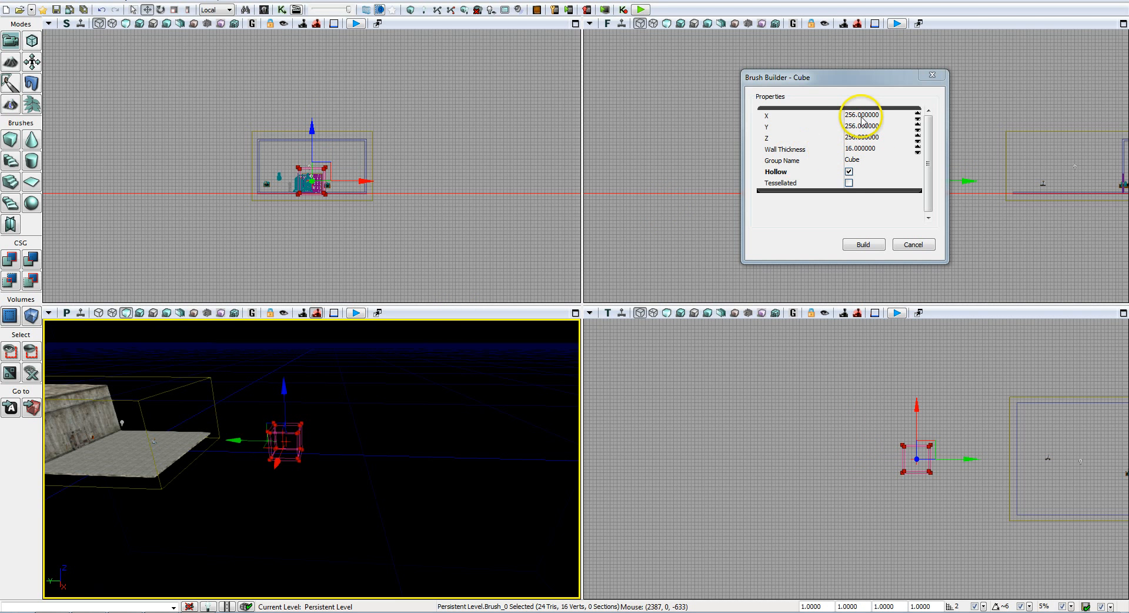
# Resize the hollow cube brush to X 1024, Y 1024 and Z 512
pyautogui.click(863, 115)
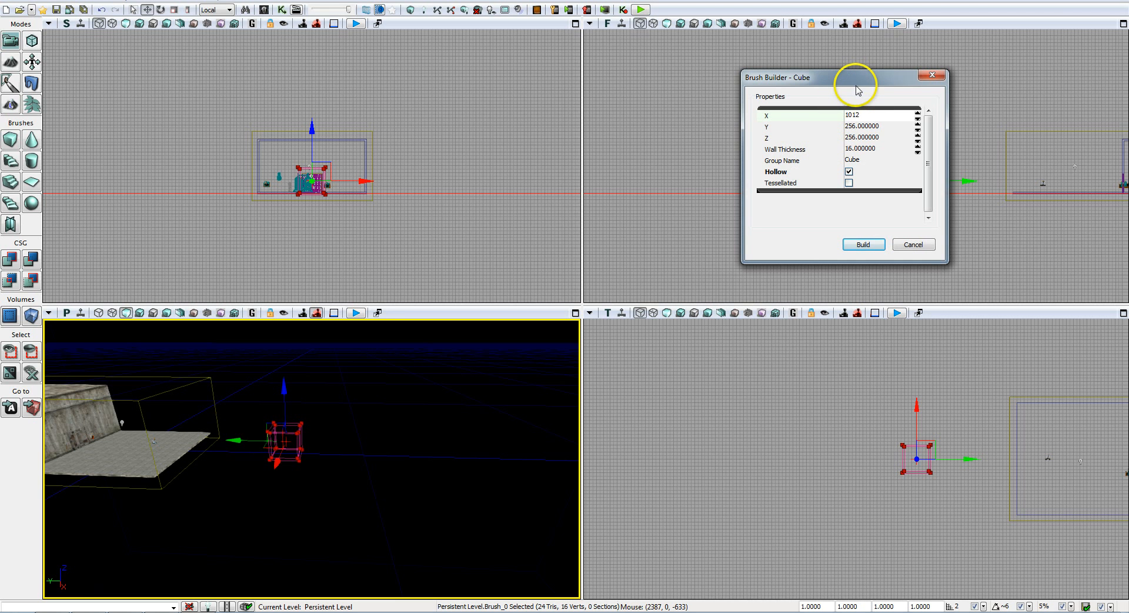
pyautogui.click(868, 127)
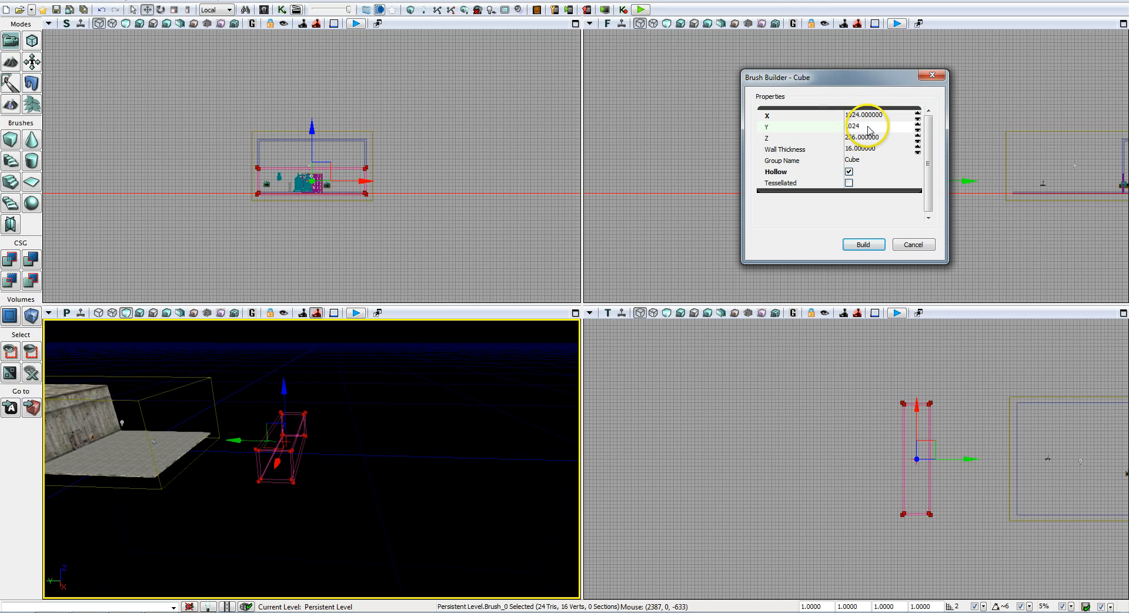
pyautogui.click(863, 138)
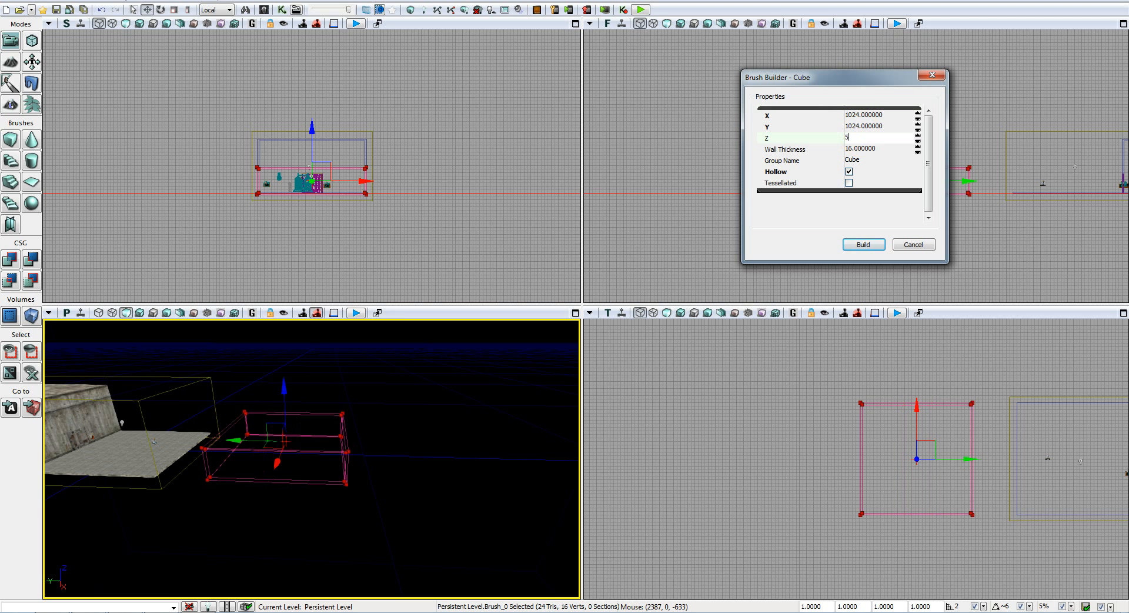
pyautogui.write('512')
pyautogui.click(871, 116)
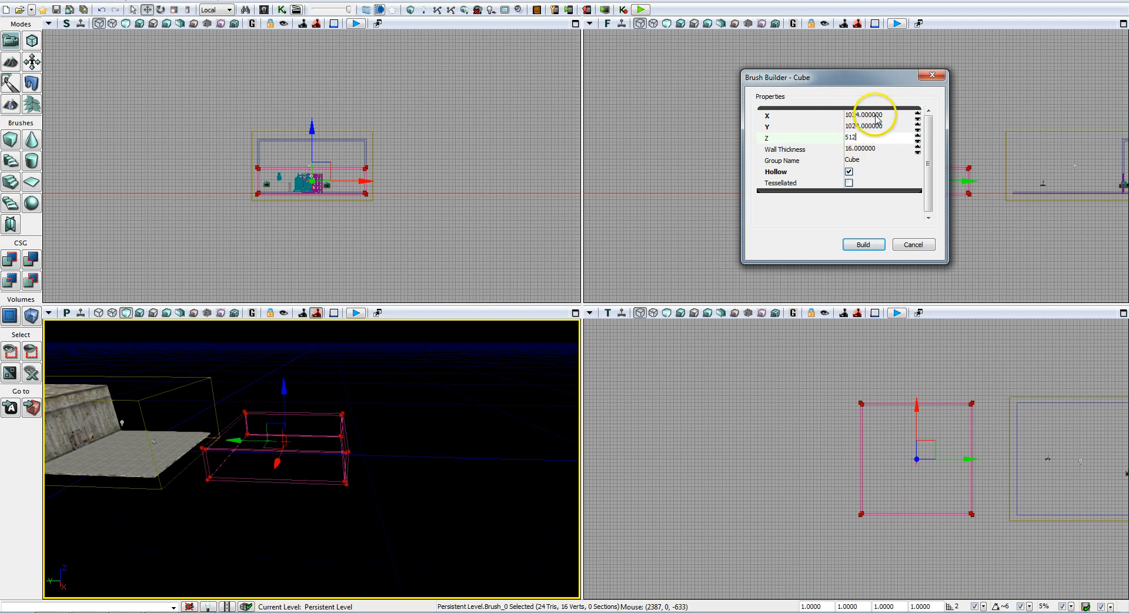
# Raise the hollow cube brush slightly and move it along Y up to the outer edge of the existing floor
pyautogui.moveTo(389, 434)
pyautogui.mouseDown(button='right')
pyautogui.moveTo(306, 421)
pyautogui.moveTo(366, 433)
pyautogui.moveTo(365, 421)
pyautogui.mouseUp(button='right')
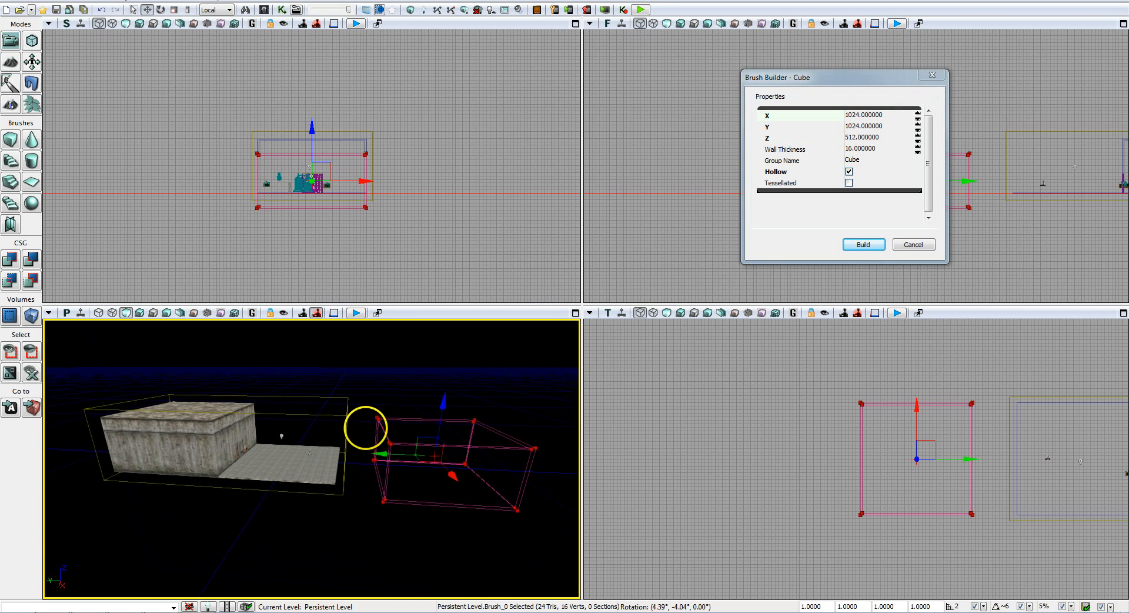
pyautogui.moveTo(448, 410); pyautogui.dragTo(447, 402)
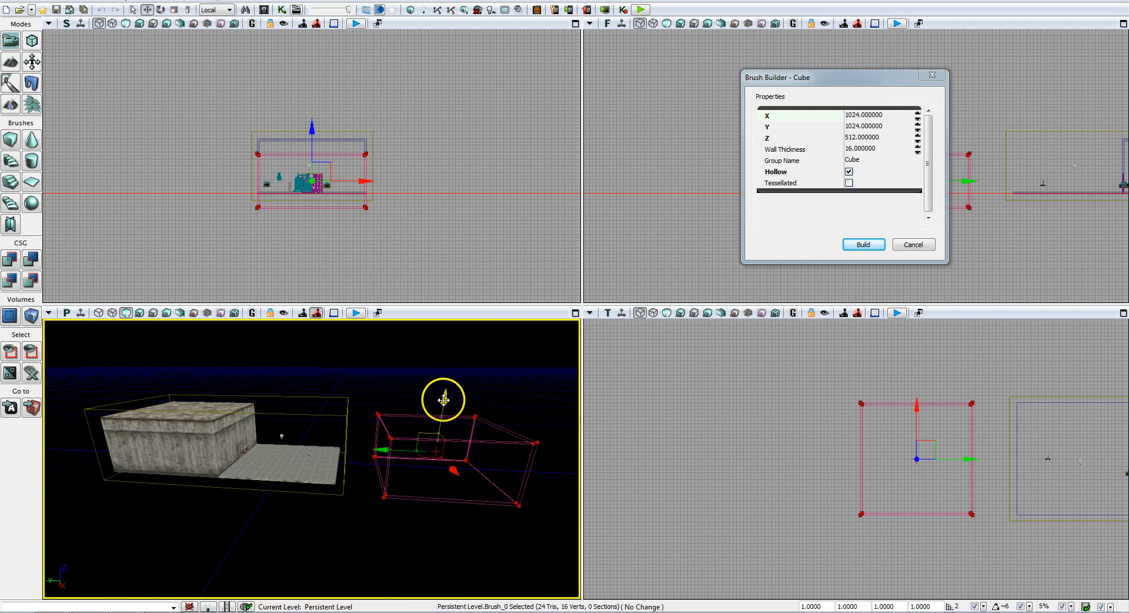
pyautogui.moveTo(381, 448)
pyautogui.mouseDown()
pyautogui.moveTo(336, 451)
pyautogui.moveTo(404, 409)
pyautogui.mouseUp()
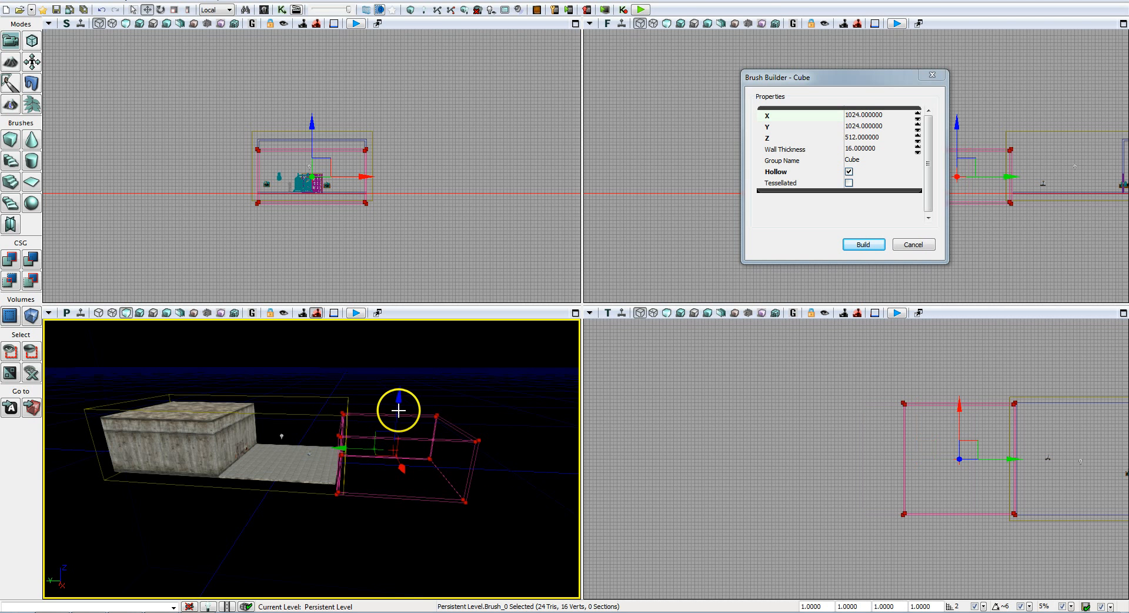
# Align the hollow cube brush in the front view with the existing room's height and floor level, its wall meeting the floor edge
pyautogui.moveTo(824, 76)
pyautogui.mouseDown()
pyautogui.moveTo(461, 55)
pyautogui.moveTo(337, 87)
pyautogui.mouseUp()
pyautogui.moveTo(759, 187)
pyautogui.mouseDown()
pyautogui.moveTo(739, 184)
pyautogui.moveTo(721, 144)
pyautogui.moveTo(585, 181)
pyautogui.mouseUp()
pyautogui.moveTo(868, 129); pyautogui.dragTo(846, 105)
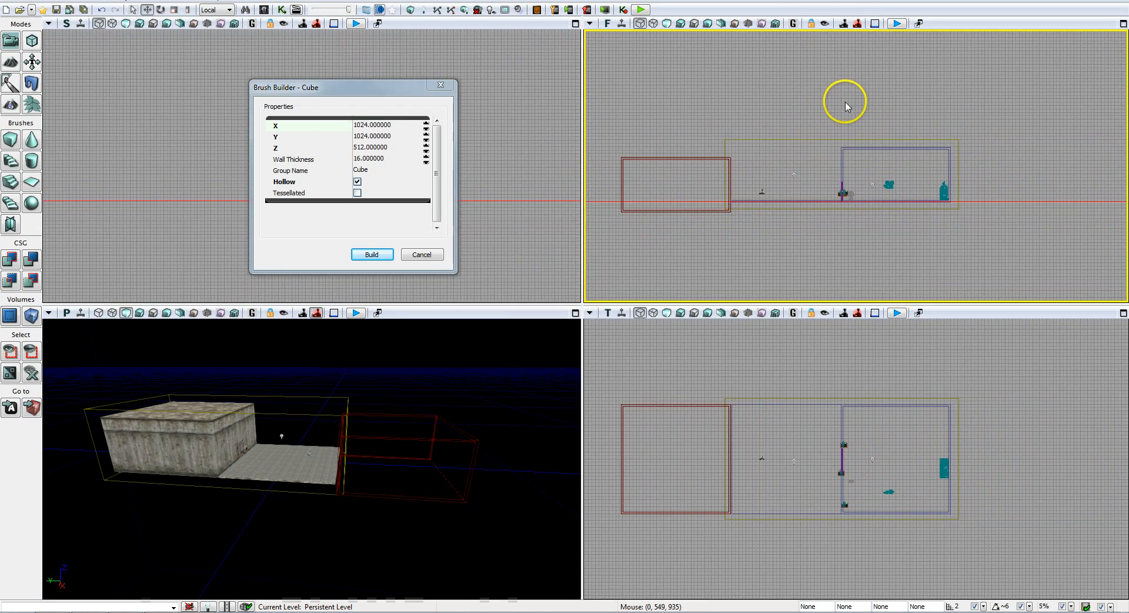
pyautogui.scroll(4, 847, 106)
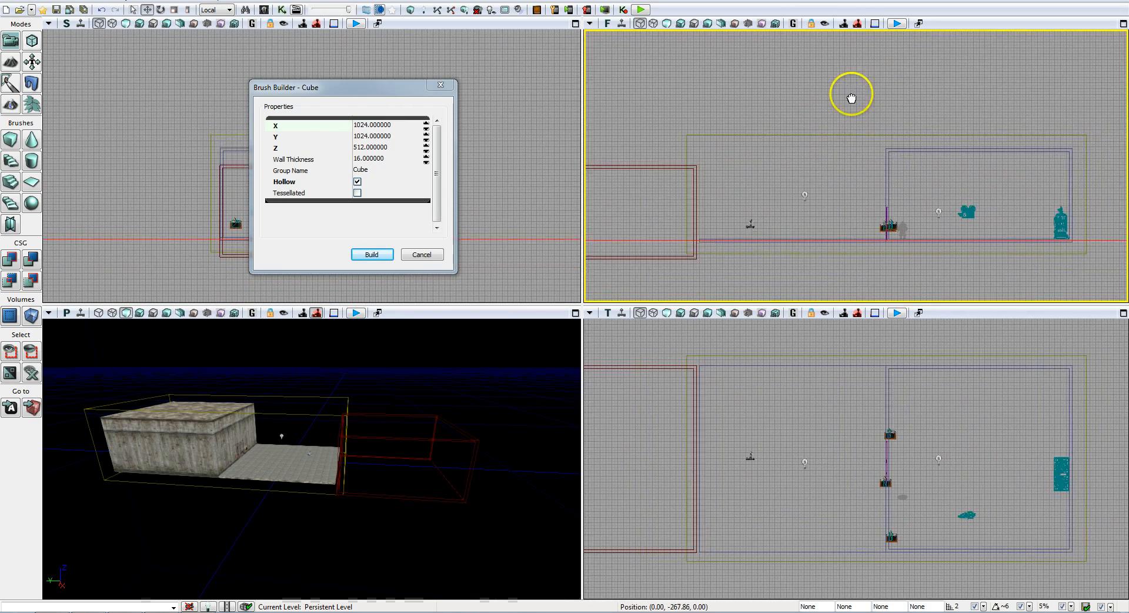
pyautogui.moveTo(850, 98); pyautogui.dragTo(973, 63)
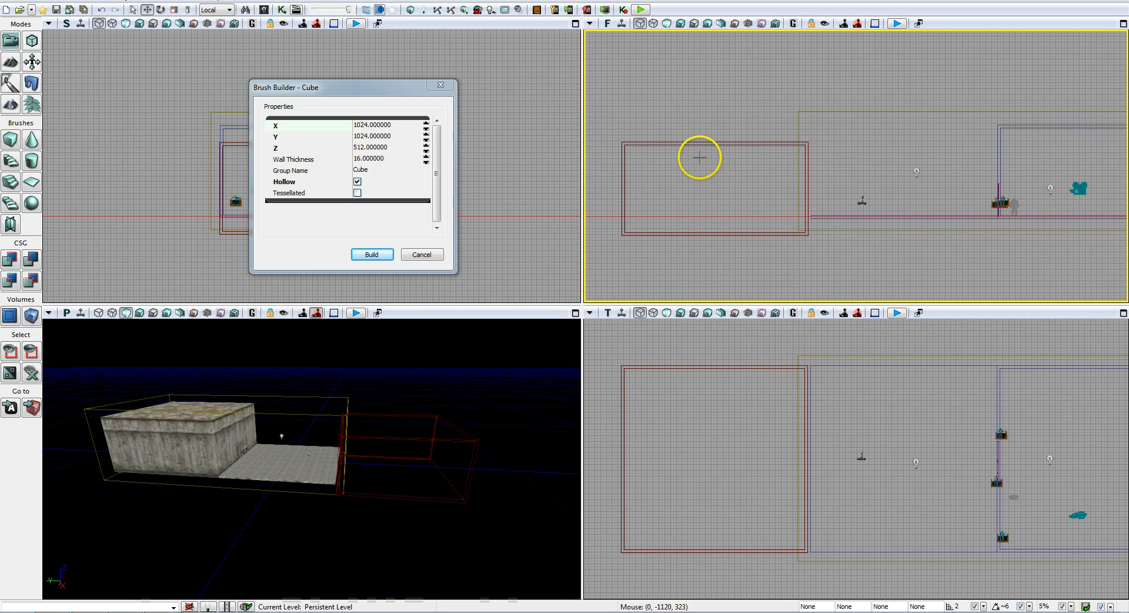
pyautogui.click(718, 144)
pyautogui.moveTo(718, 141)
pyautogui.mouseDown()
pyautogui.moveTo(713, 118)
pyautogui.moveTo(715, 129)
pyautogui.mouseUp()
pyautogui.moveTo(759, 166); pyautogui.dragTo(763, 169)
# Add the hollow cube brush to the level as solid geometry with CSG Add
pyautogui.moveTo(433, 487)
pyautogui.mouseDown(button='right')
pyautogui.moveTo(400, 489)
pyautogui.moveTo(457, 494)
pyautogui.moveTo(537, 469)
pyautogui.moveTo(582, 471)
pyautogui.moveTo(453, 464)
pyautogui.moveTo(431, 466)
pyautogui.moveTo(434, 486)
pyautogui.mouseUp(button='right')
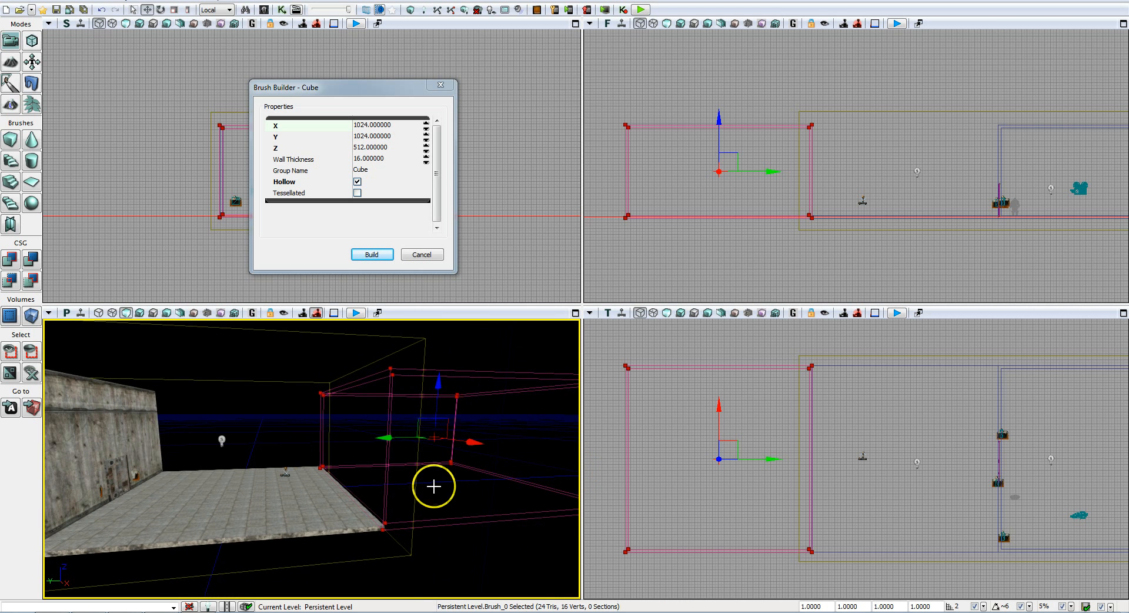
pyautogui.hotkey('ctrl', 'a')
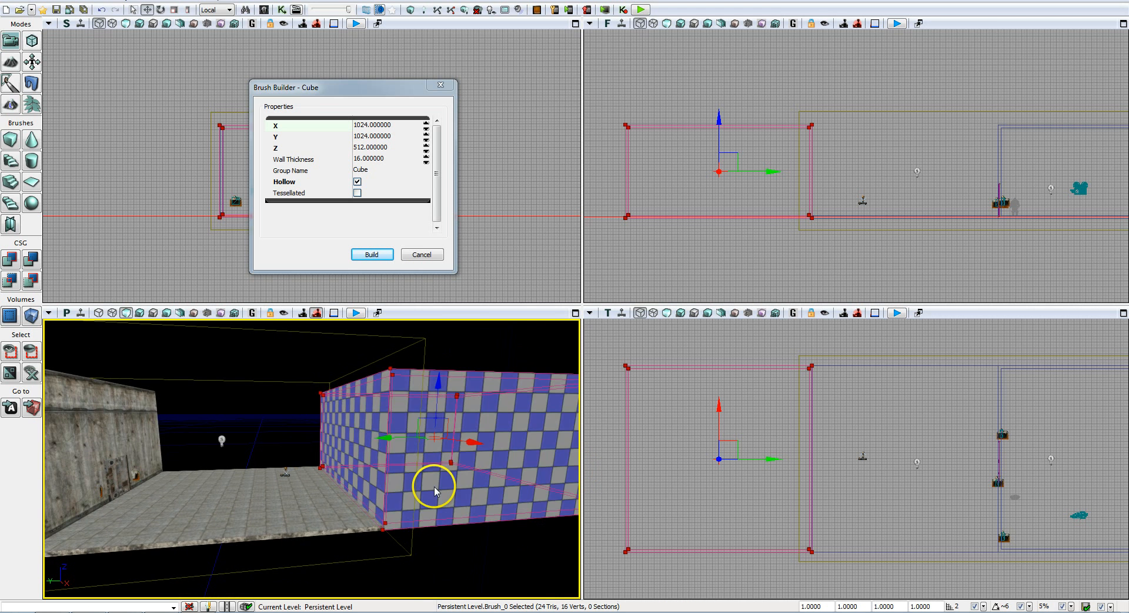
pyautogui.moveTo(429, 507)
pyautogui.mouseDown(button='right')
pyautogui.moveTo(391, 504)
pyautogui.moveTo(441, 491)
pyautogui.mouseUp(button='right')
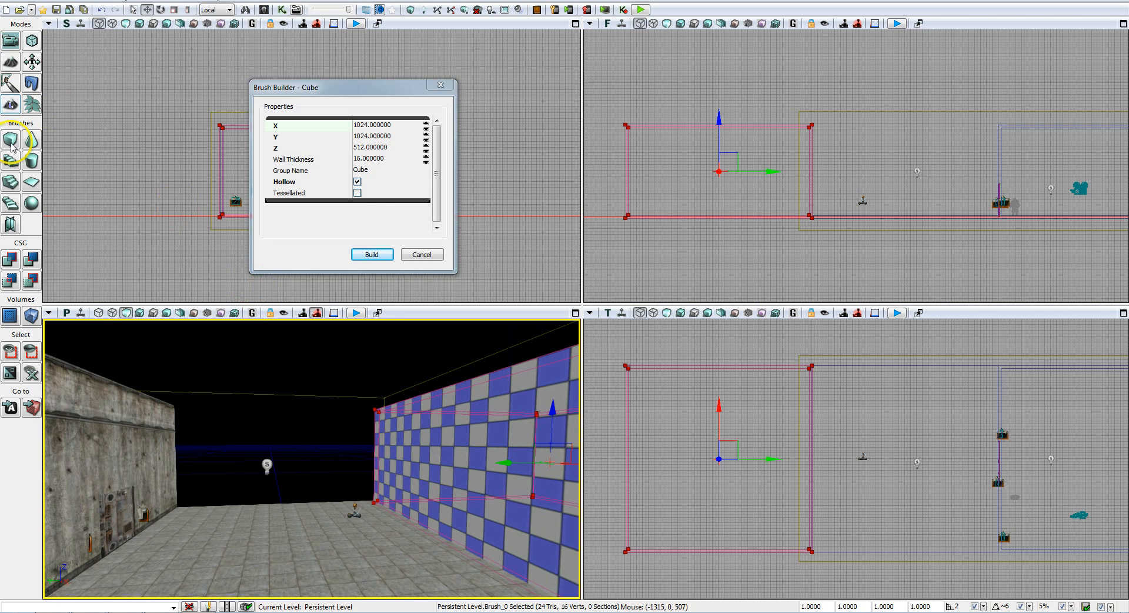
# Rebuild the builder brush as a solid cube with Hollow turned off
pyautogui.moveTo(323, 87); pyautogui.dragTo(806, 84)
pyautogui.click(846, 180)
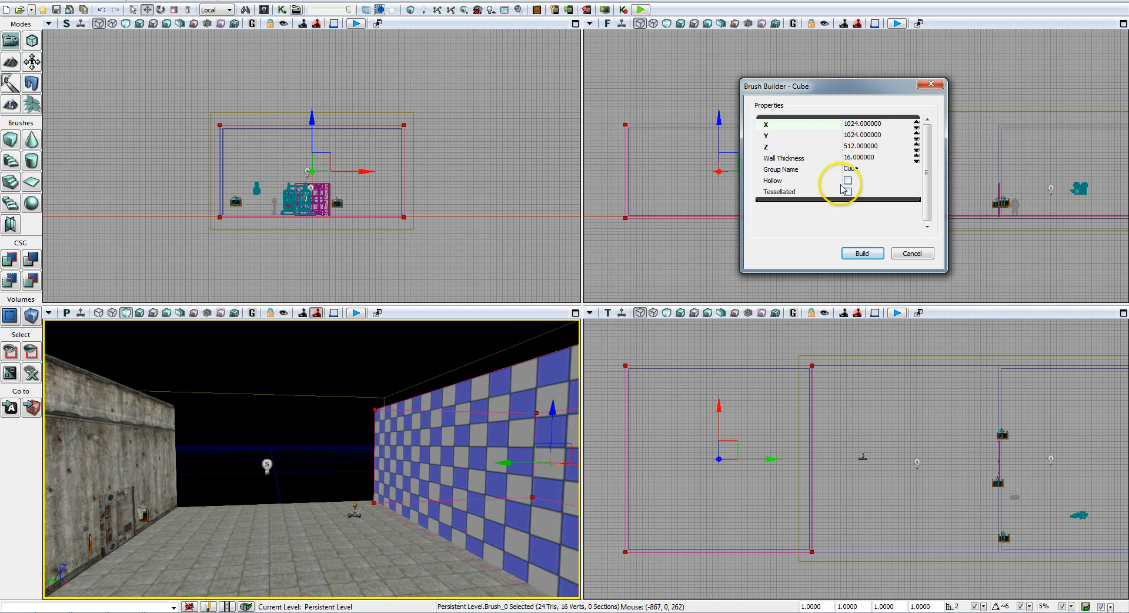
pyautogui.moveTo(529, 461)
pyautogui.mouseDown(button='right')
pyautogui.moveTo(528, 485)
pyautogui.moveTo(517, 479)
pyautogui.mouseUp(button='right')
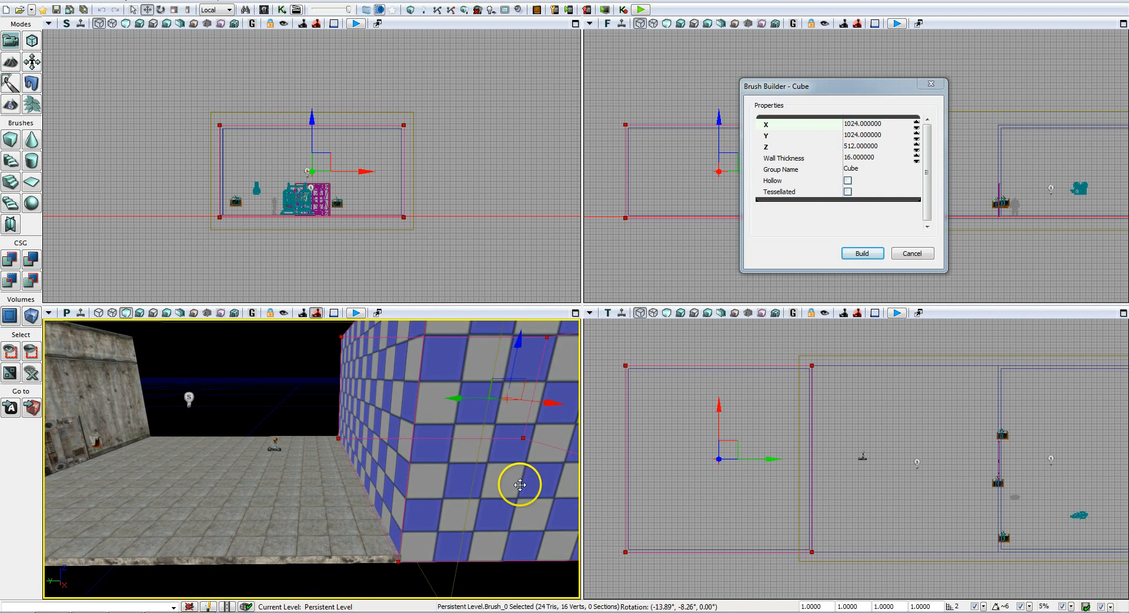
pyautogui.click(853, 126)
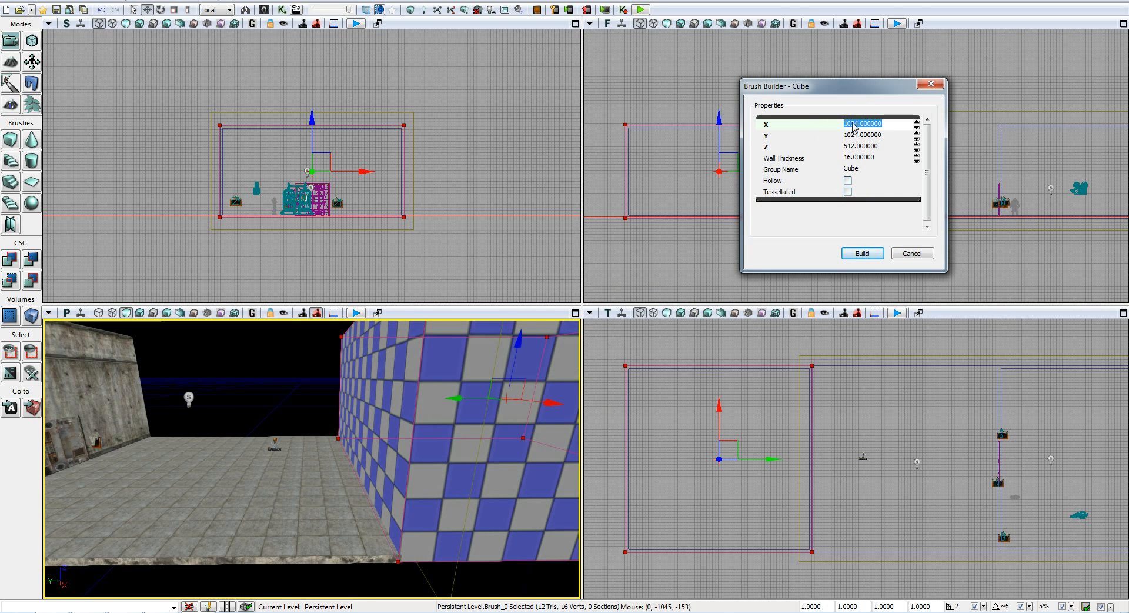
# Show the perspective view in wireframe and copy the existing doorway brush's shape and position onto the builder brush
pyautogui.moveTo(217, 421)
pyautogui.mouseDown(button='right')
pyautogui.moveTo(169, 429)
pyautogui.moveTo(161, 403)
pyautogui.moveTo(126, 406)
pyautogui.mouseUp(button='right')
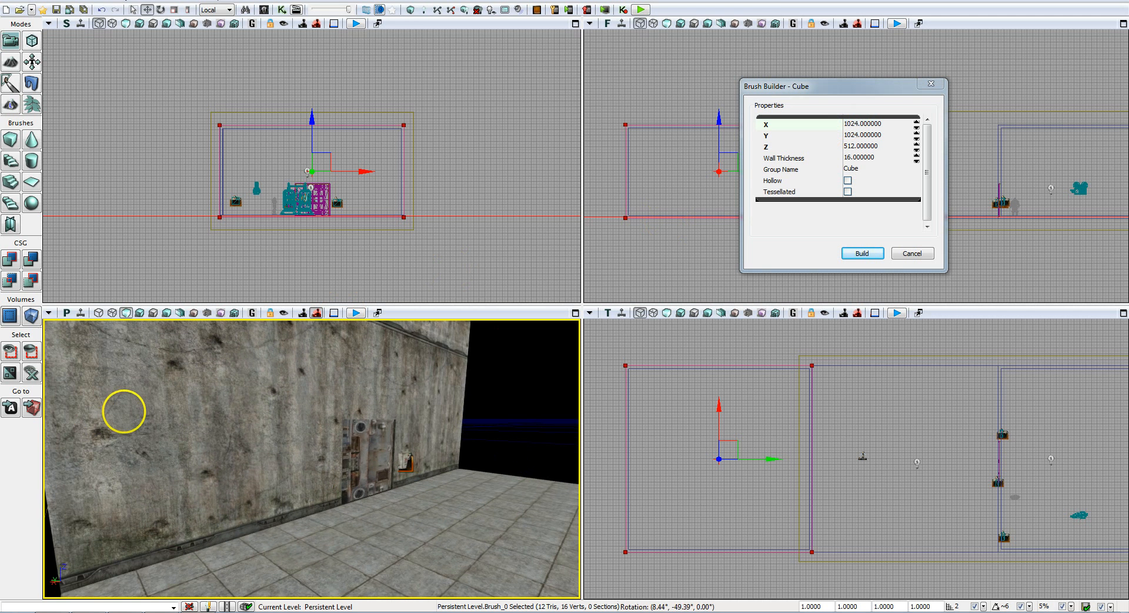
pyautogui.click(98, 314)
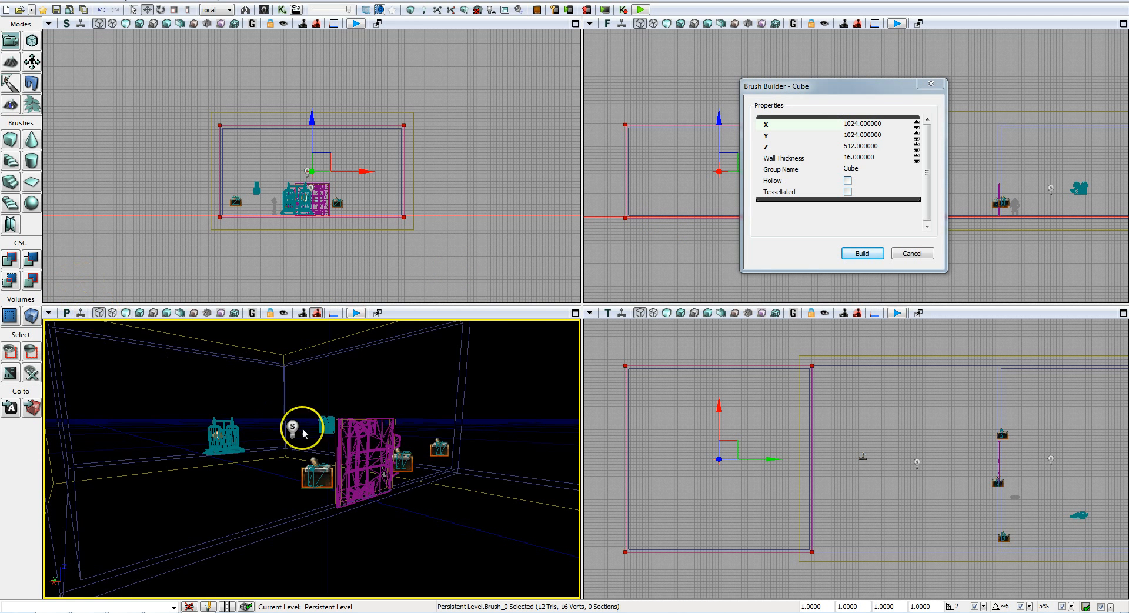
pyautogui.click(340, 420)
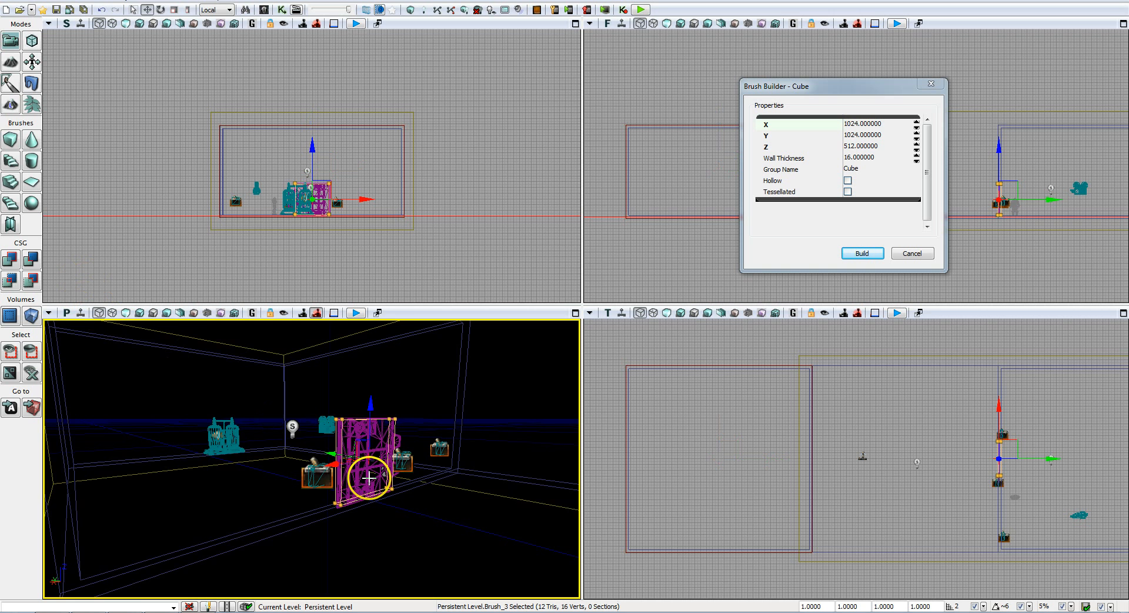
pyautogui.moveTo(394, 507); pyautogui.dragTo(358, 509, button='right')
pyautogui.moveTo(347, 507); pyautogui.dragTo(394, 507, button='middle')
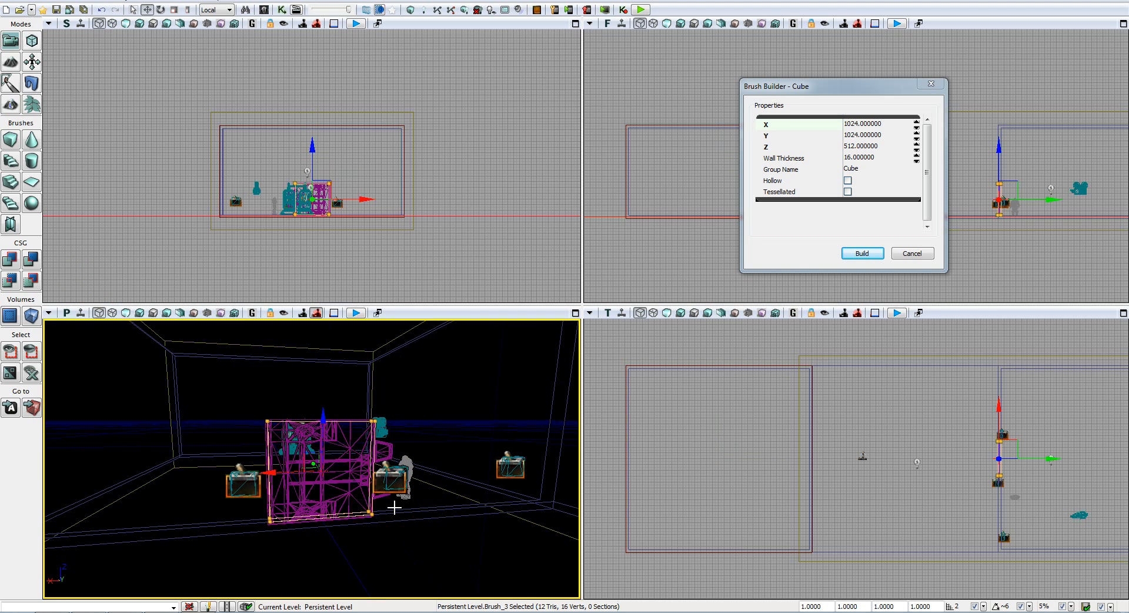
pyautogui.click(408, 506)
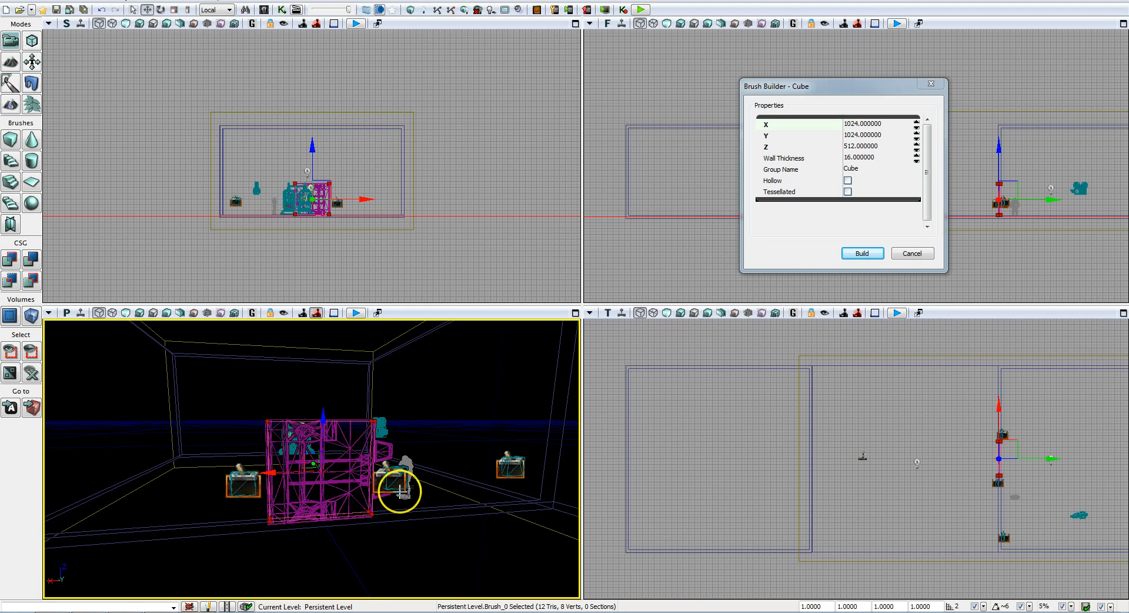
# Move the doorway-sized builder brush along Y into the new room's wall facing the existing door
pyautogui.moveTo(401, 492); pyautogui.dragTo(417, 531)
pyautogui.moveTo(147, 436); pyautogui.dragTo(455, 471)
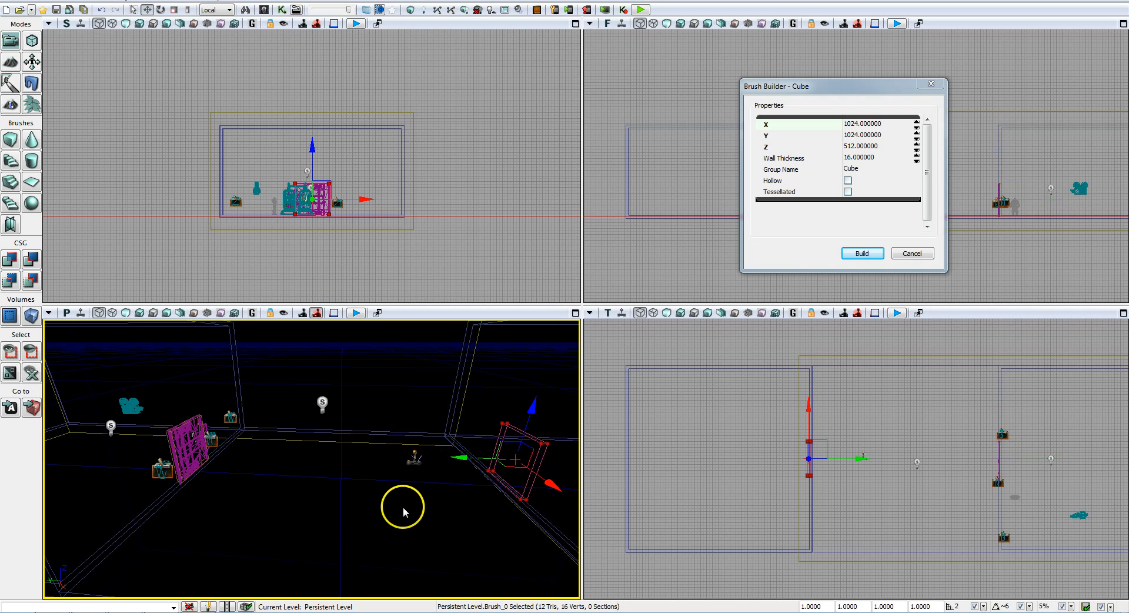
pyautogui.moveTo(403, 506); pyautogui.dragTo(403, 507, button='middle')
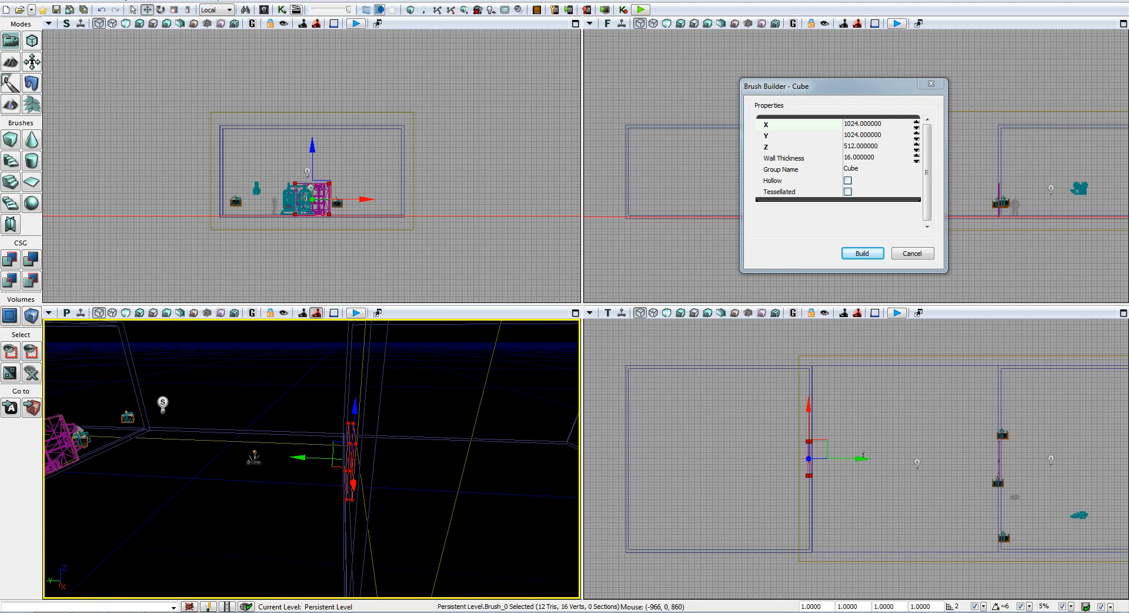
# Try scaling the builder brush along Y so it extends past both sides of the new room's wall
pyautogui.click(188, 10)
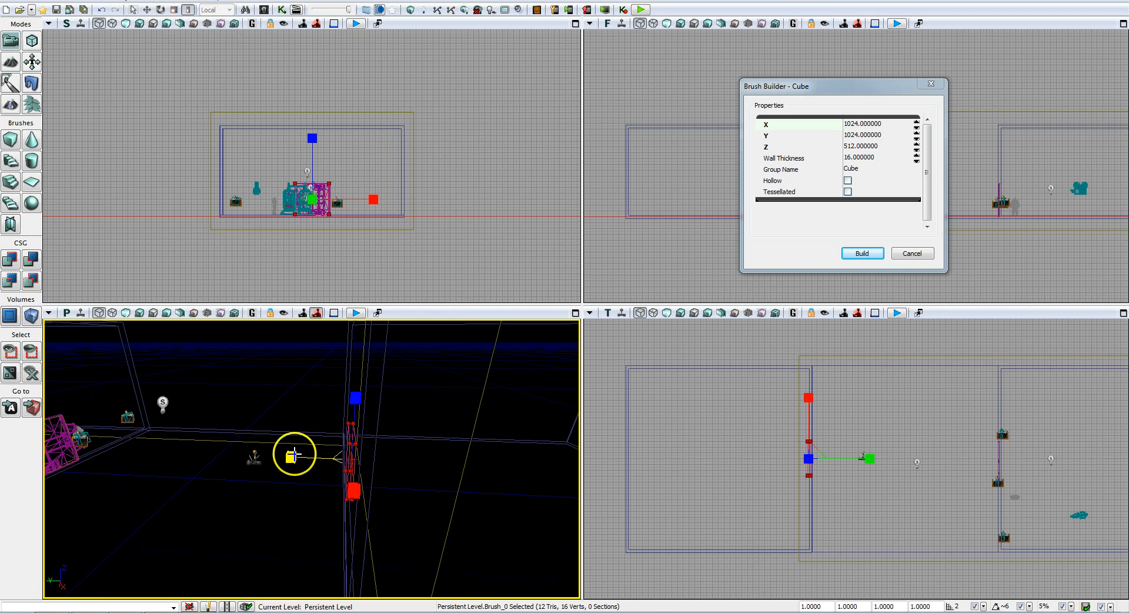
pyautogui.moveTo(287, 456); pyautogui.dragTo(280, 456)
pyautogui.moveTo(308, 500)
pyautogui.mouseDown(button='right')
pyautogui.moveTo(300, 477)
pyautogui.moveTo(313, 529)
pyautogui.moveTo(295, 531)
pyautogui.moveTo(316, 499)
pyautogui.mouseUp(button='right')
pyautogui.press('w')
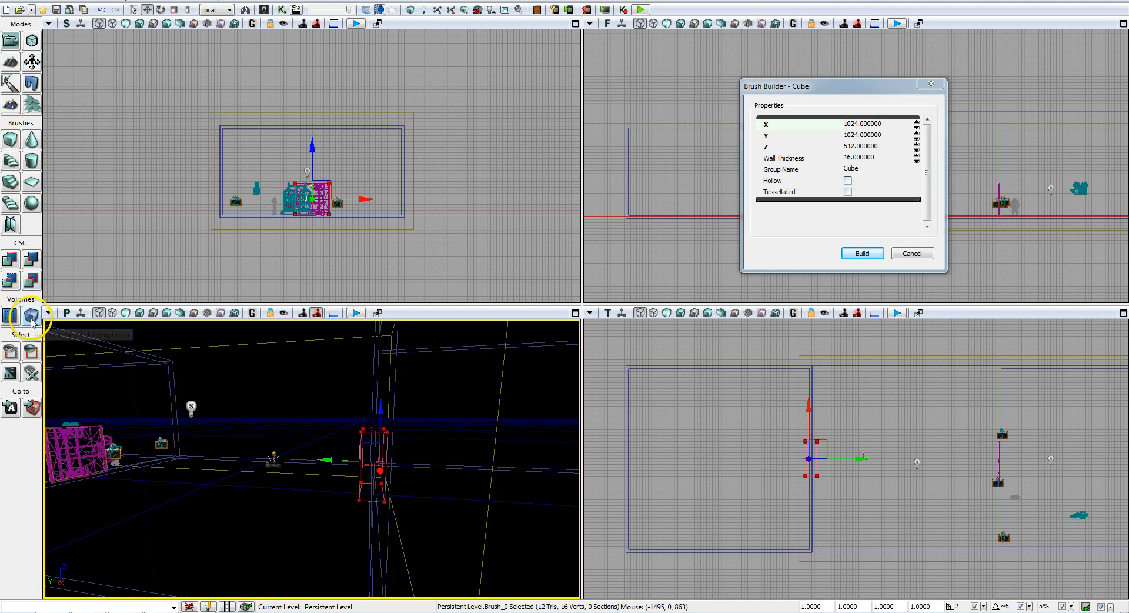
# Subtract the builder brush from the new room's wall to cut a doorway, and move the brush along X clear of the rooms
pyautogui.click(10, 281)
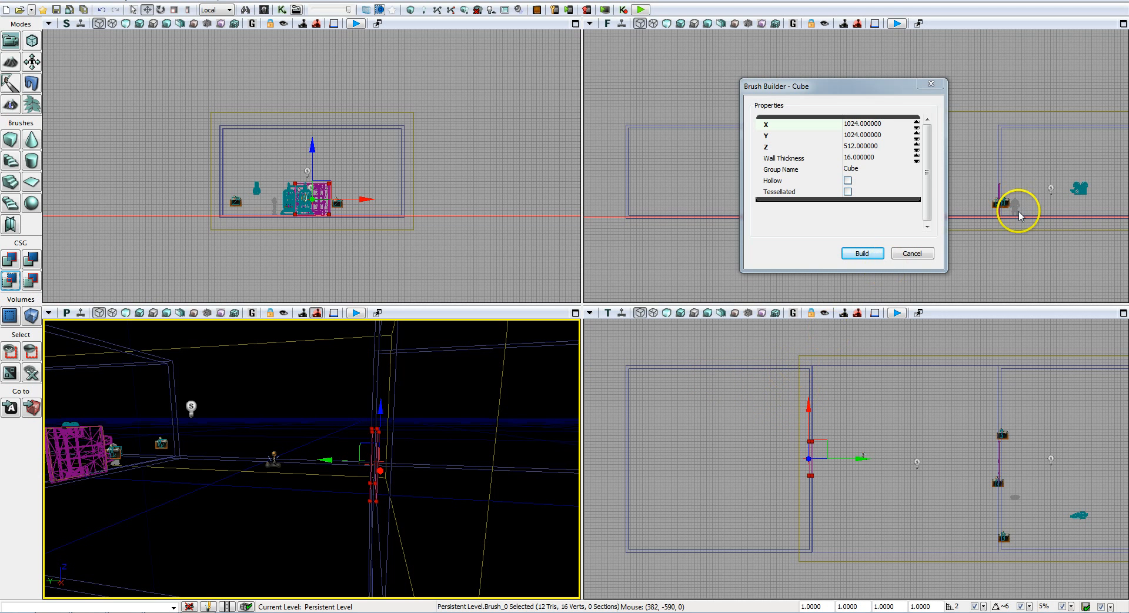
pyautogui.moveTo(448, 474)
pyautogui.mouseDown()
pyautogui.moveTo(409, 500)
pyautogui.moveTo(355, 501)
pyautogui.mouseUp()
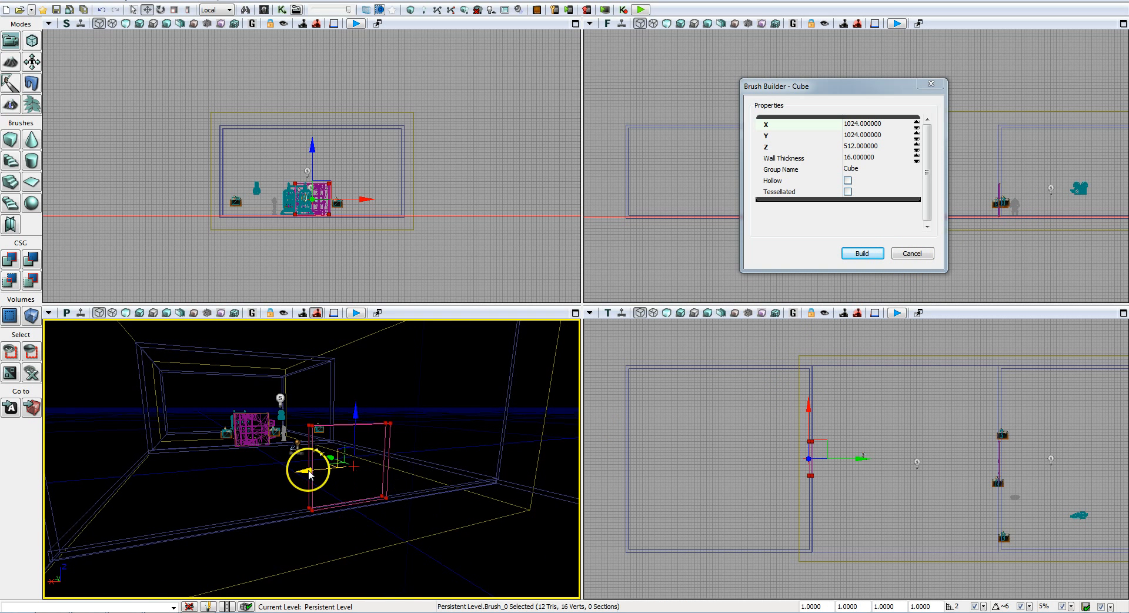
pyautogui.moveTo(309, 469); pyautogui.dragTo(544, 433)
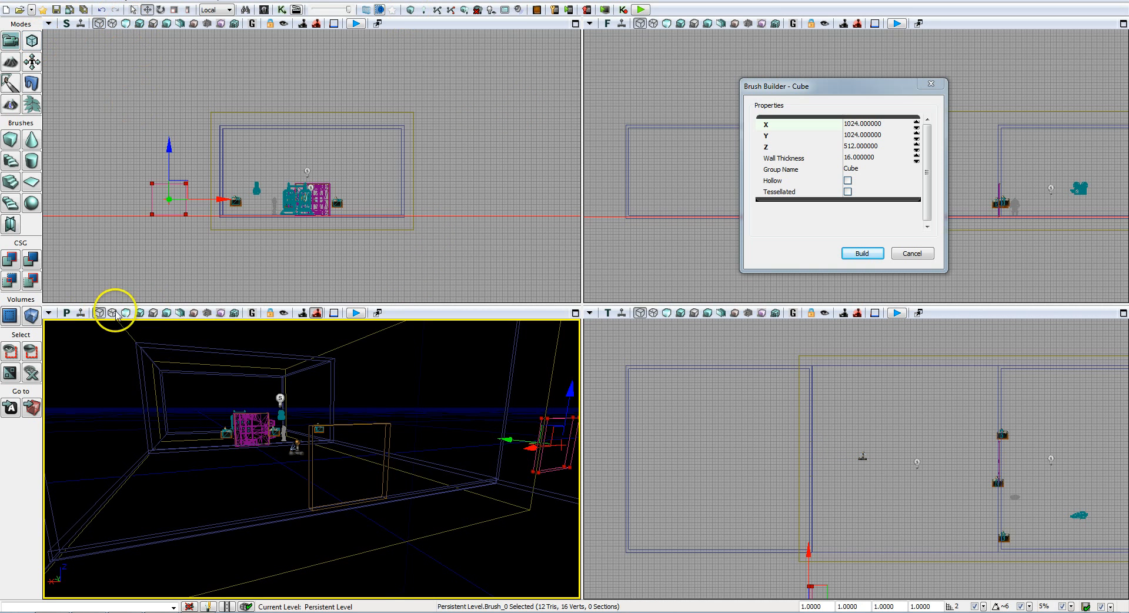
# Switch the perspective view to lit shading and examine the doorway cut in the new room's wall
pyautogui.click(139, 312)
pyautogui.moveTo(279, 483); pyautogui.dragTo(279, 483)
pyautogui.moveTo(279, 483); pyautogui.dragTo(71, 490, button='right')
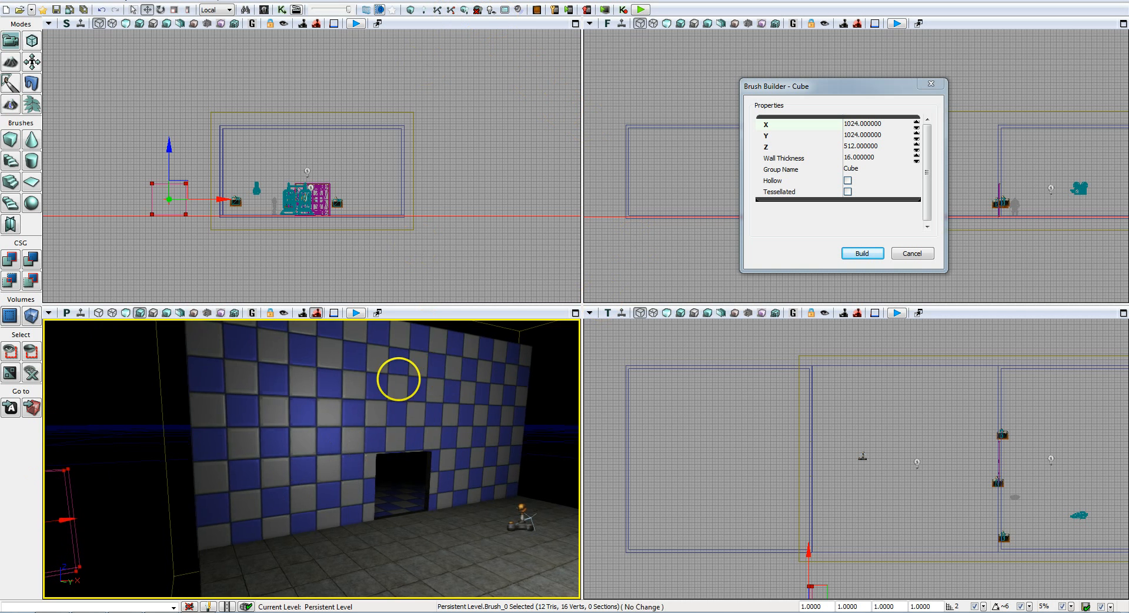
pyautogui.moveTo(395, 378); pyautogui.dragTo(342, 386, button='right')
pyautogui.press('s')
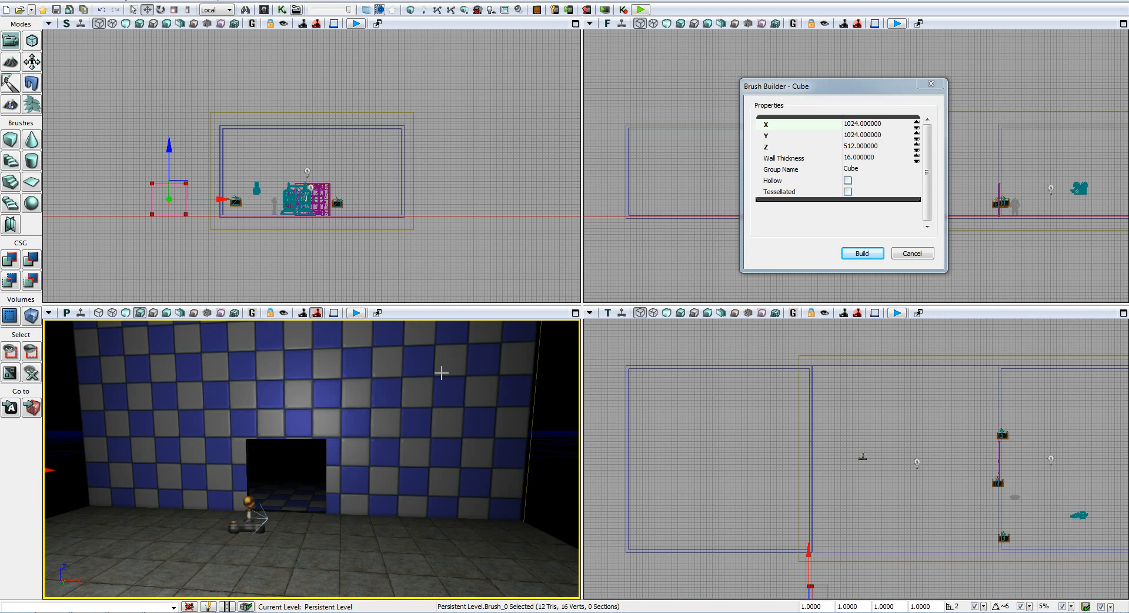
# Play the level in the editor preview, walk to the door and use the control panel beside it
pyautogui.click(641, 115)
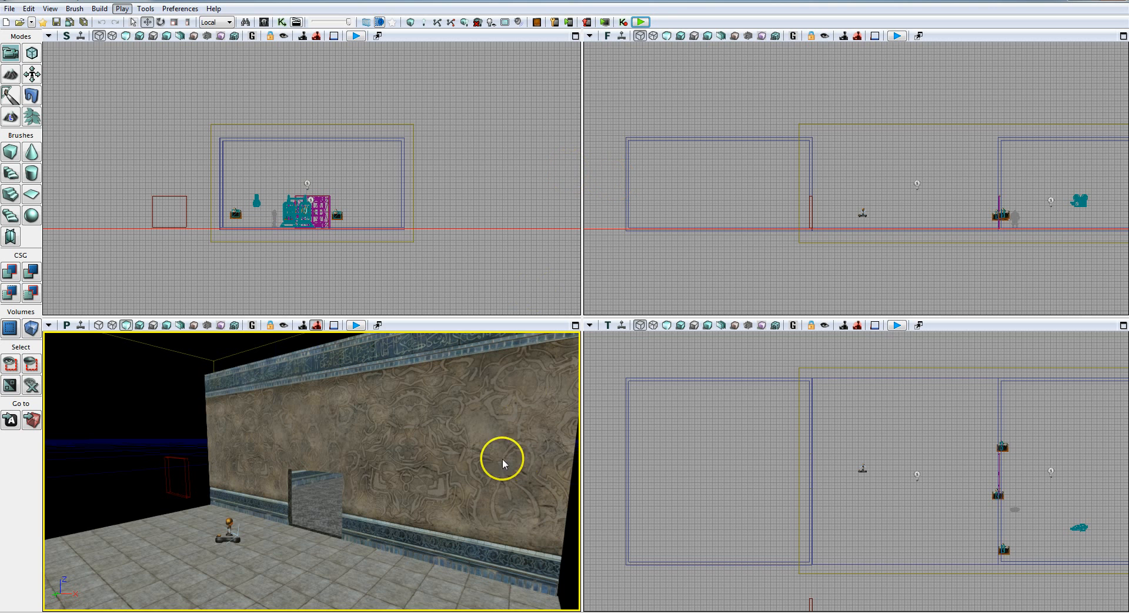
pyautogui.click(642, 22)
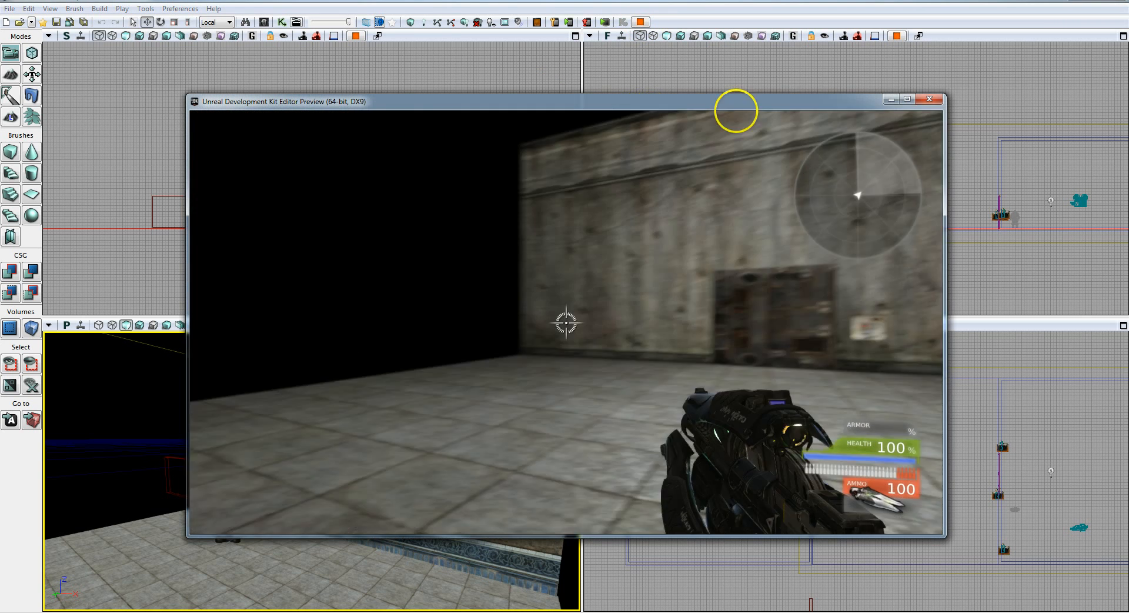
pyautogui.press('w')
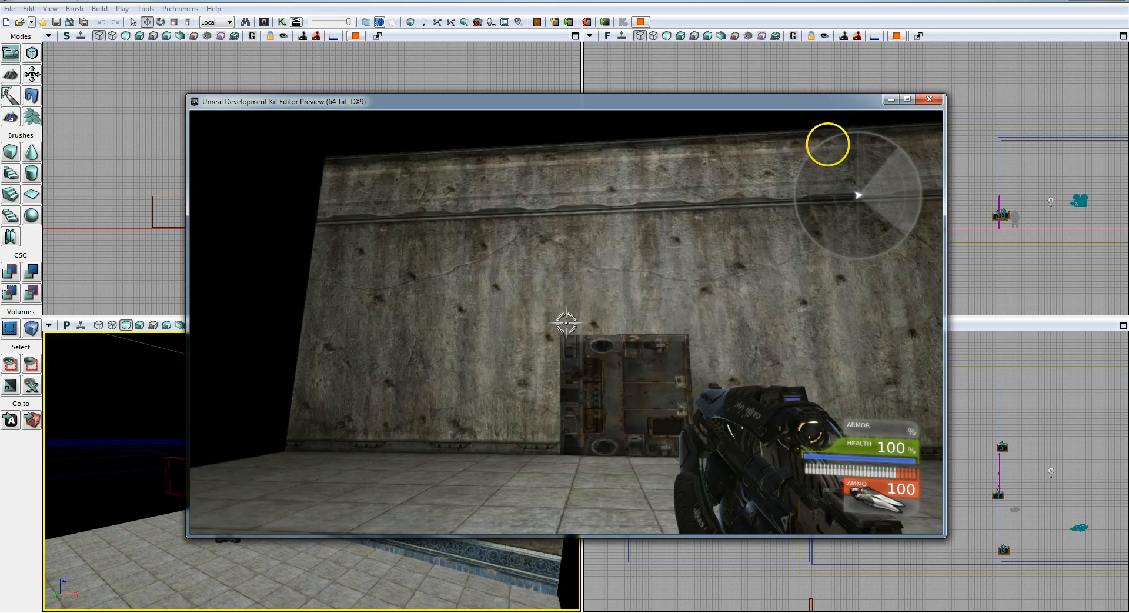
pyautogui.press('w')
pyautogui.press('e')
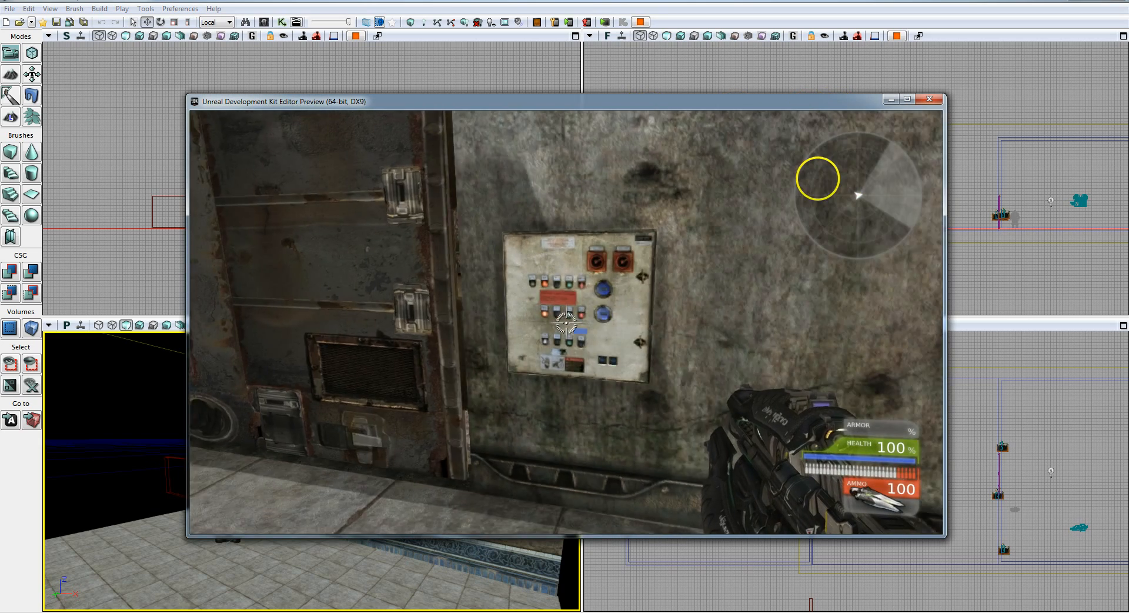
pyautogui.press('s')
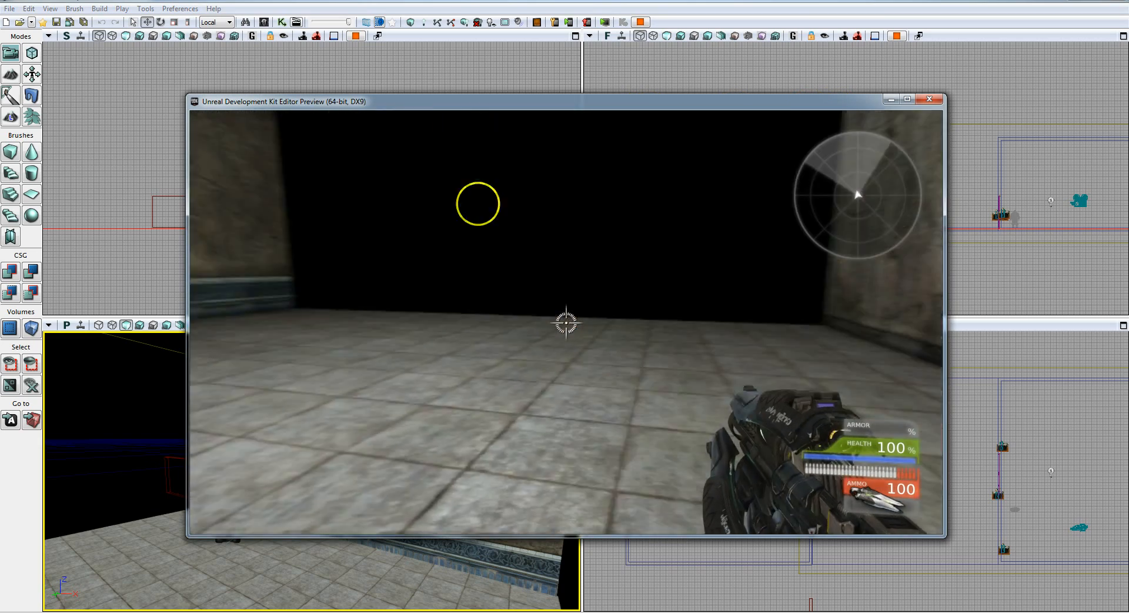
# Walk through the new doorway and inspect the inside of the new room
pyautogui.press('w')
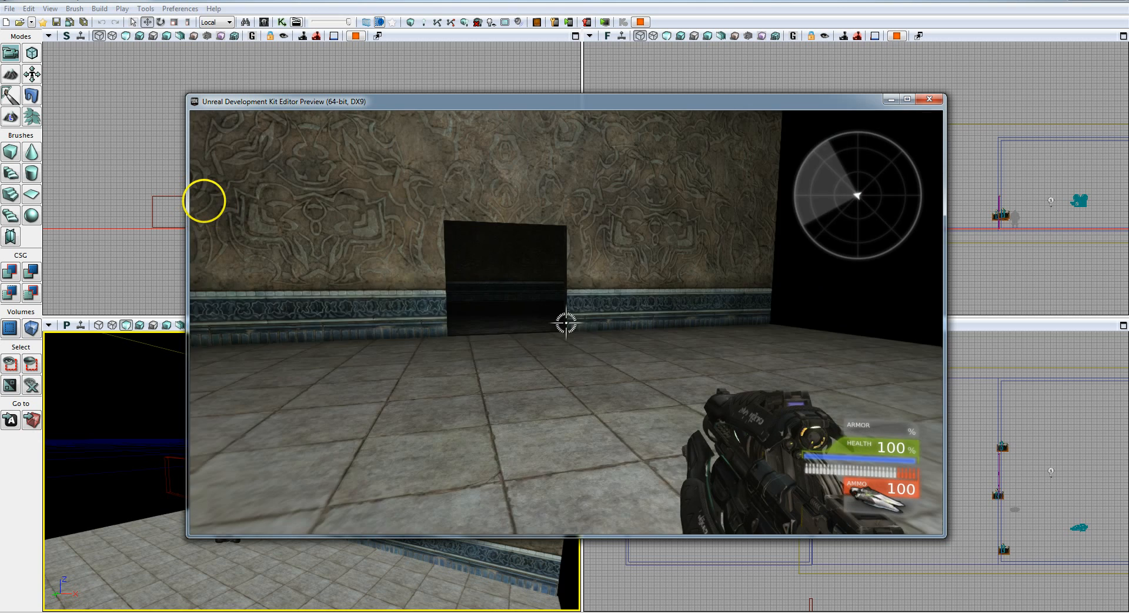
pyautogui.press('w')
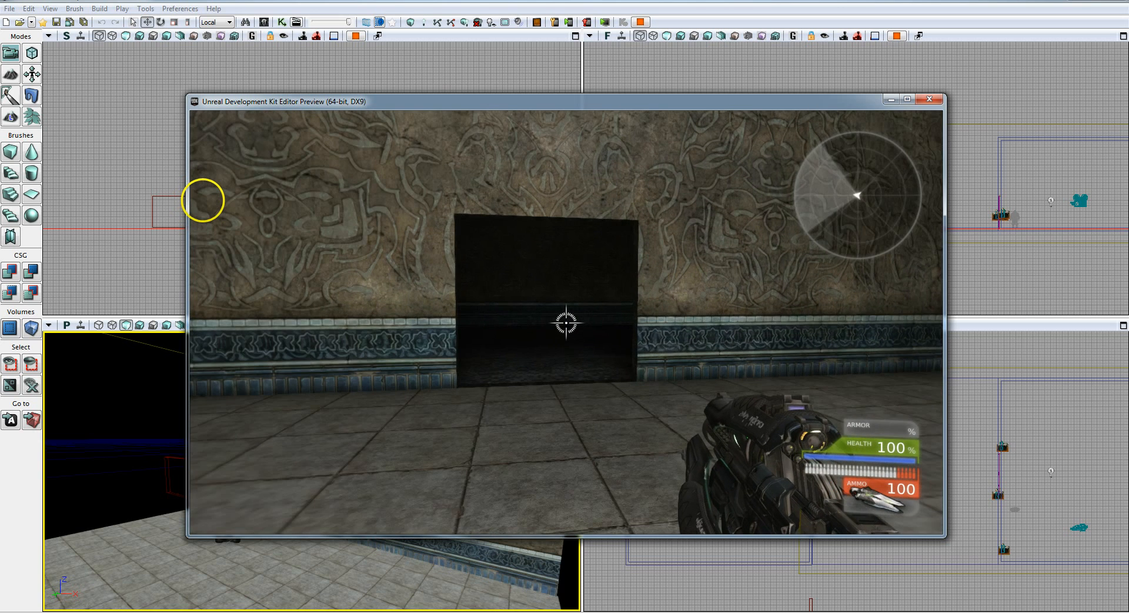
pyautogui.press('w')
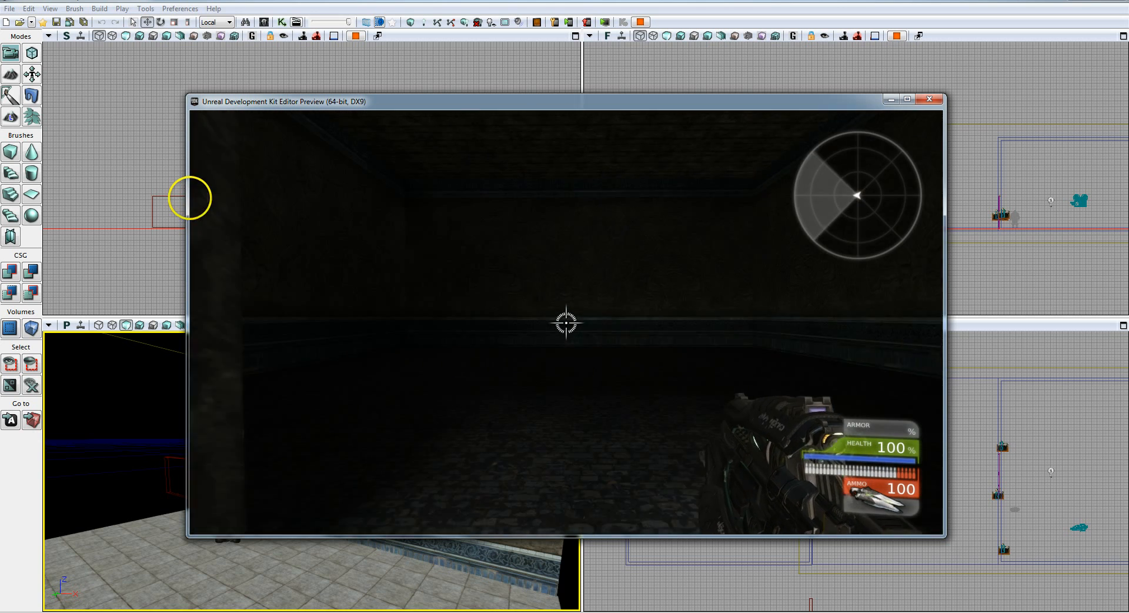
pyautogui.press('w')
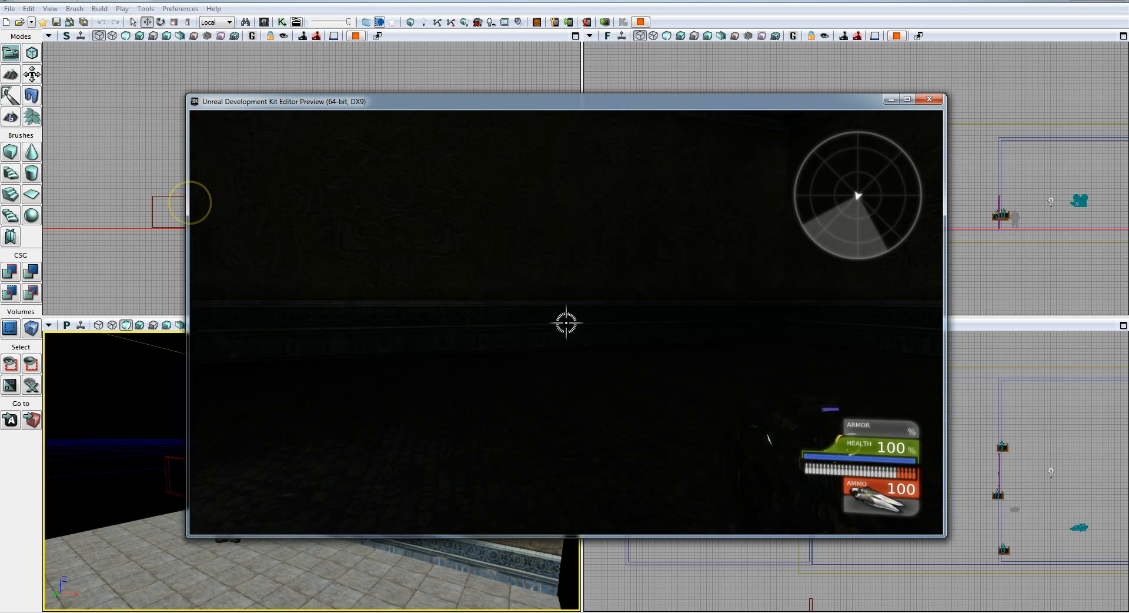
# Stop the preview and save the level as lab8.udk in the csc303labs folder, replacing the existing file
pyautogui.press('Escape')
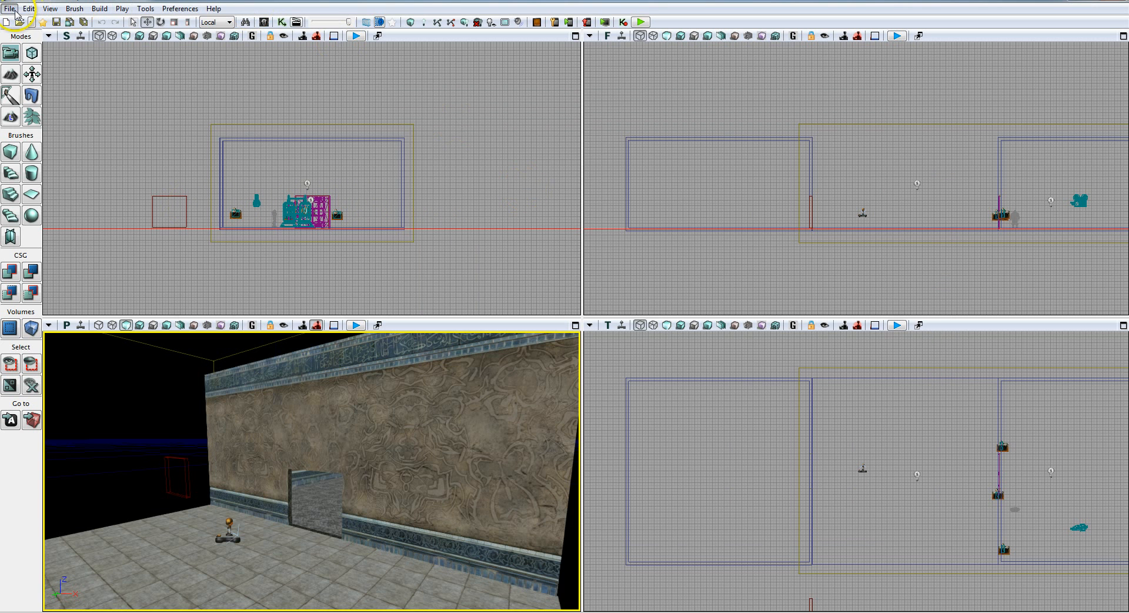
pyautogui.click(10, 9)
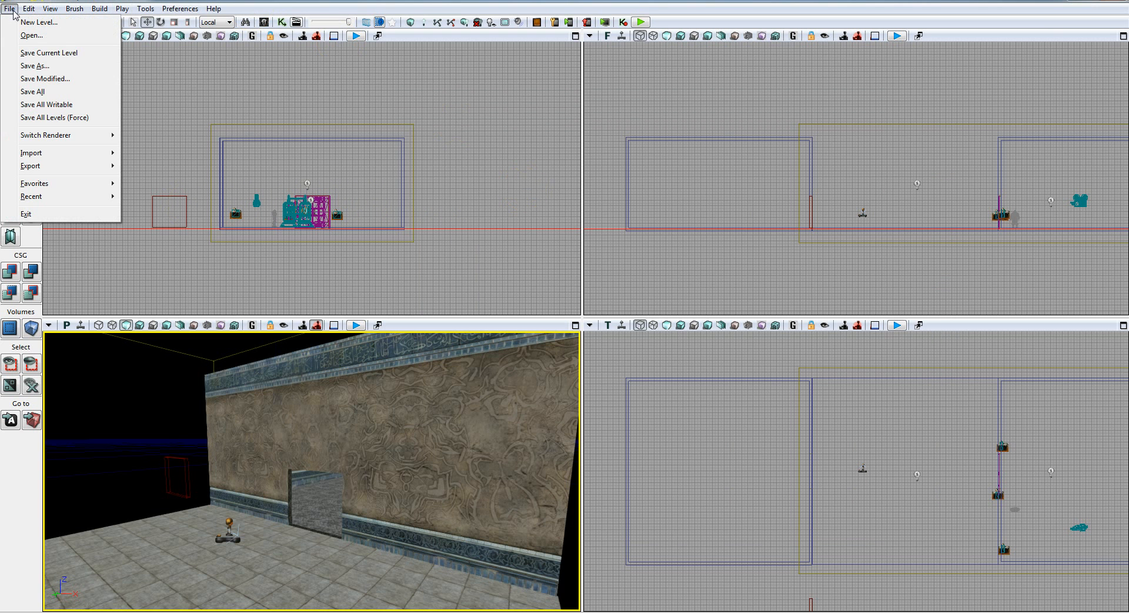
pyautogui.click(35, 66)
pyautogui.click(170, 216)
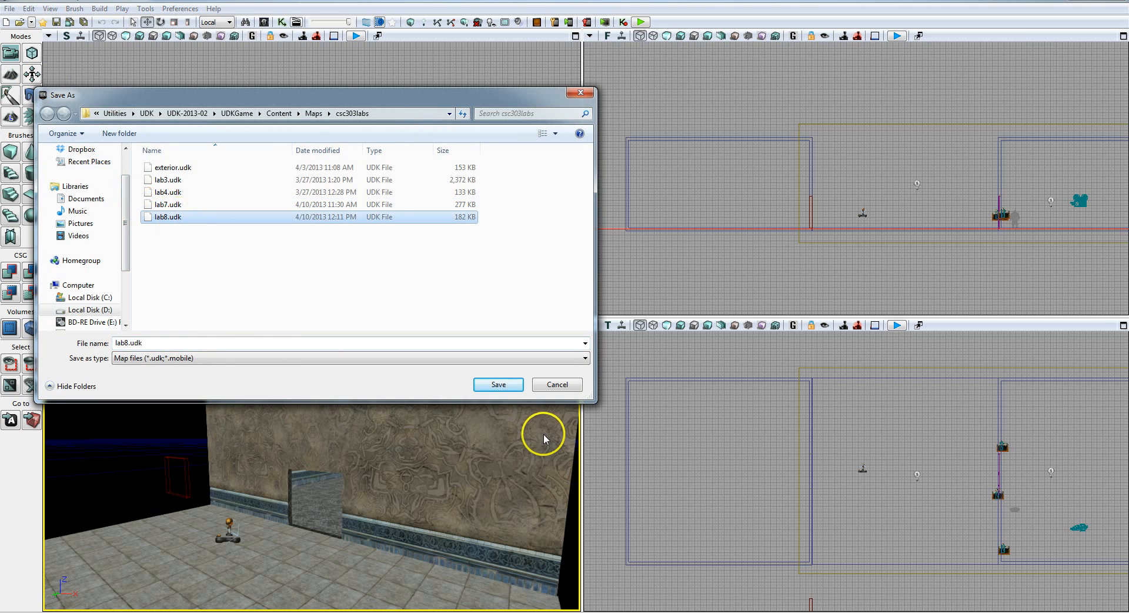
pyautogui.click(499, 385)
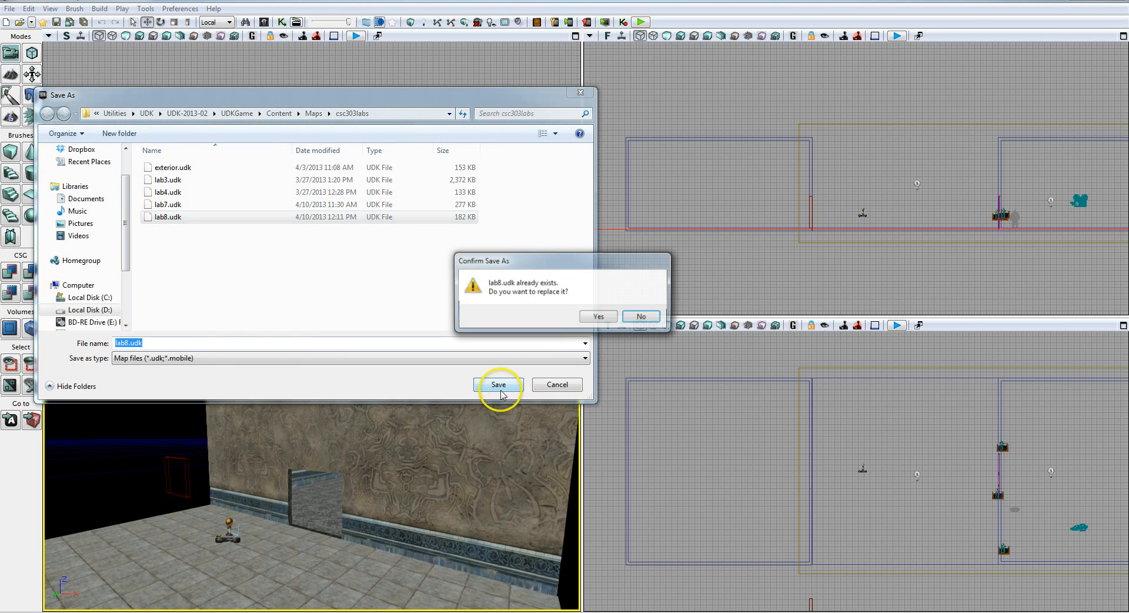
pyautogui.click(613, 316)
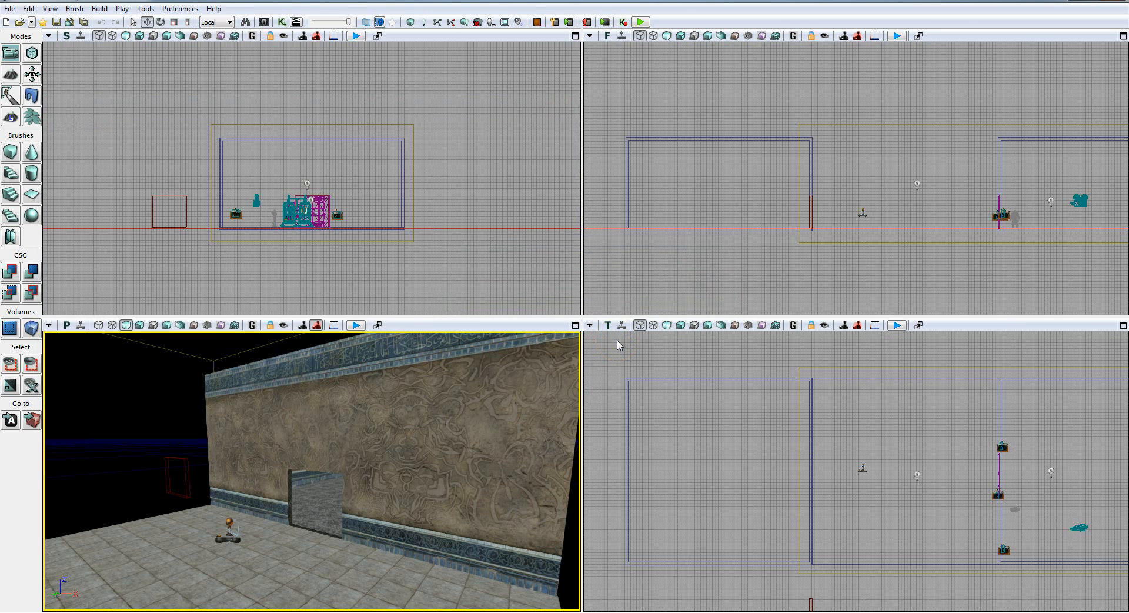
# Bring the new room's wall into view, switch to the rotate tool, and search the Content Browser's static meshes for lamp
pyautogui.click(332, 172)
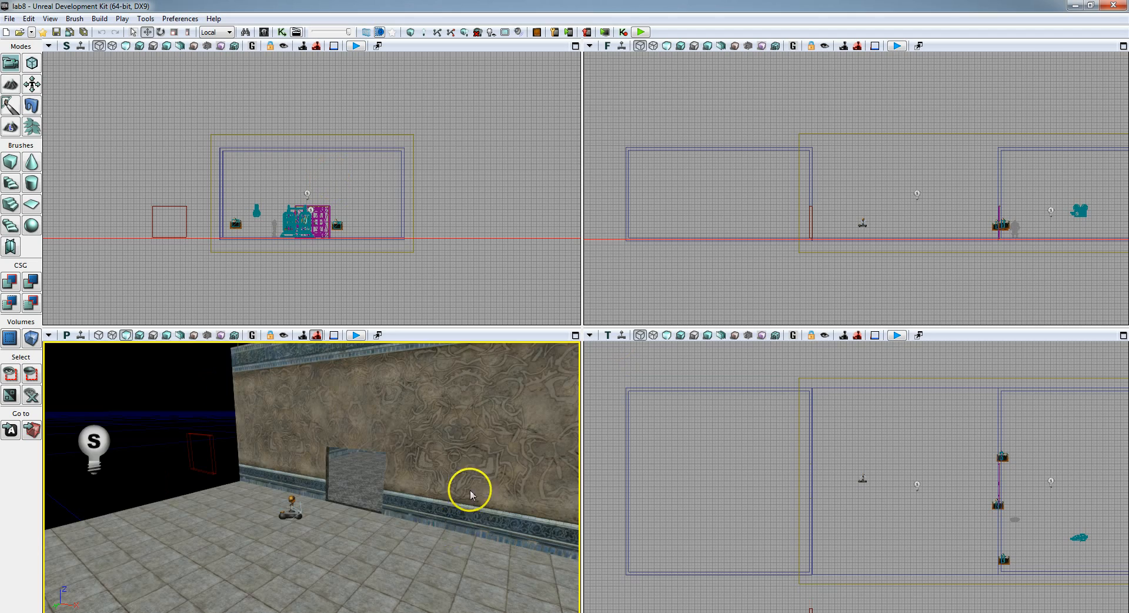
pyautogui.moveTo(470, 493); pyautogui.dragTo(349, 423)
pyautogui.press('space')
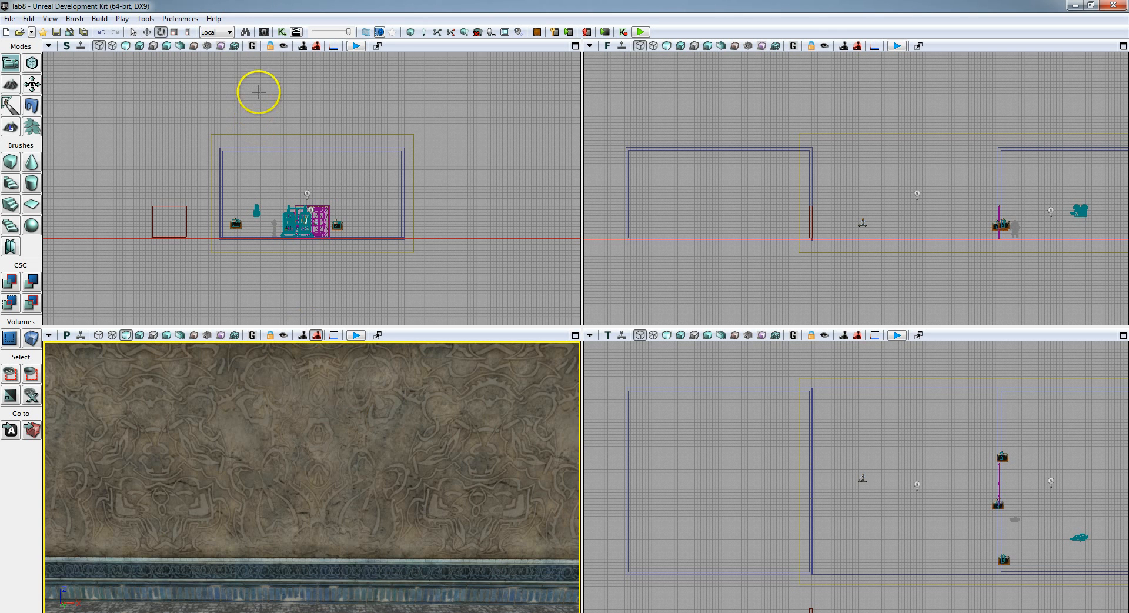
pyautogui.click(264, 33)
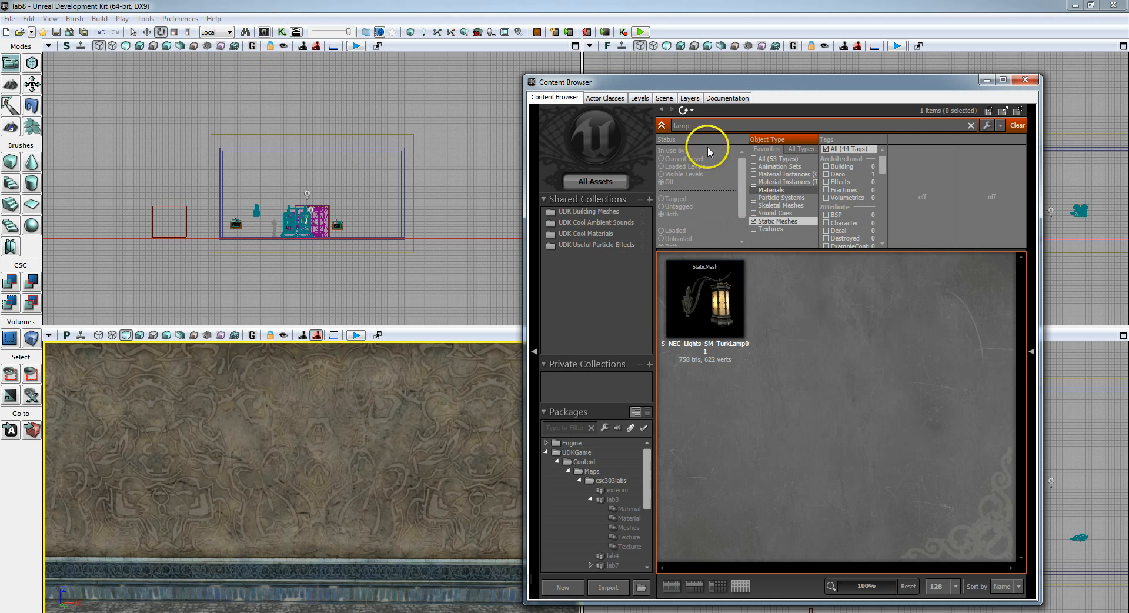
pyautogui.click(758, 222)
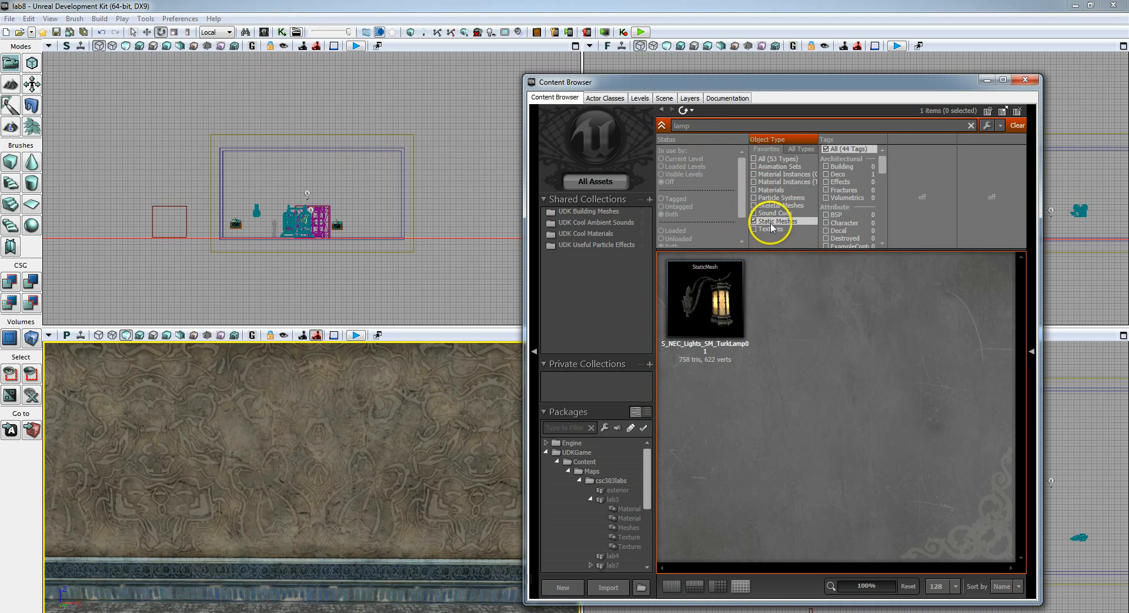
pyautogui.moveTo(692, 125); pyautogui.dragTo(667, 126)
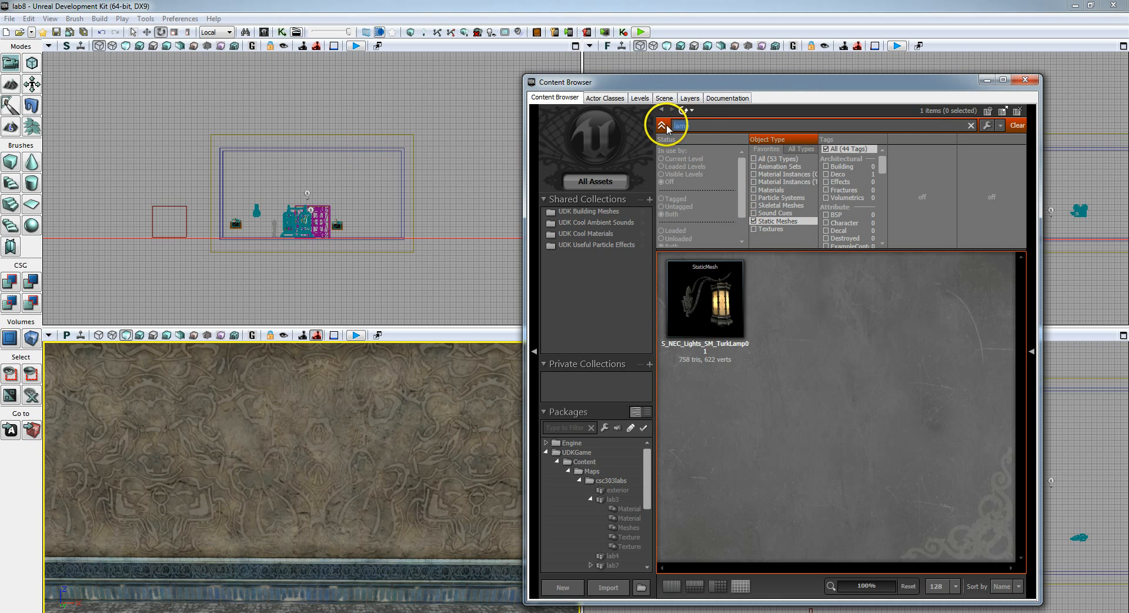
pyautogui.write('lamp')
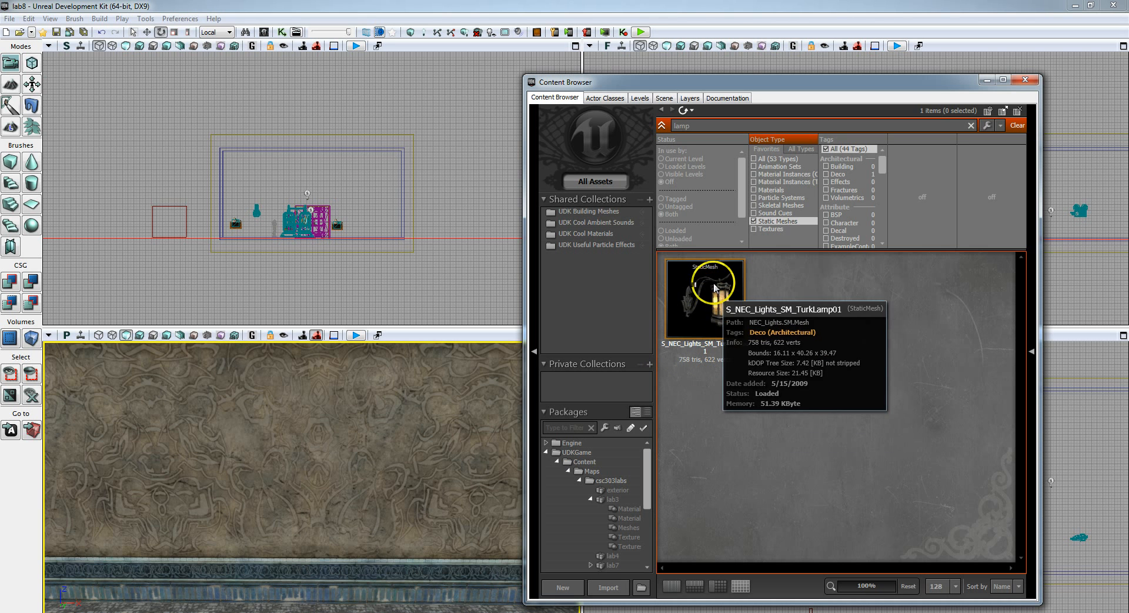
# Place the S_NEC_Lights_SM_TurkLamp01 mesh on the new room's wall, rotate it about its vertical axis, and close the Content Browser
pyautogui.moveTo(713, 292); pyautogui.dragTo(329, 429)
pyautogui.moveTo(370, 491)
pyautogui.mouseDown()
pyautogui.moveTo(453, 560)
pyautogui.moveTo(476, 487)
pyautogui.moveTo(474, 499)
pyautogui.moveTo(453, 456)
pyautogui.moveTo(369, 492)
pyautogui.mouseUp()
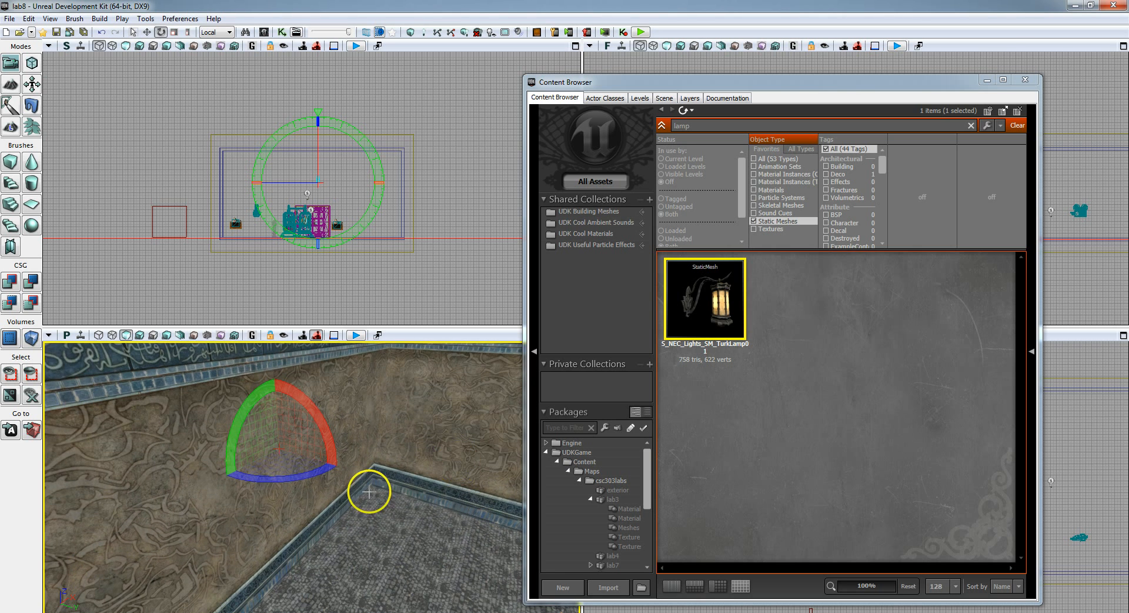
pyautogui.moveTo(304, 478); pyautogui.dragTo(522, 472)
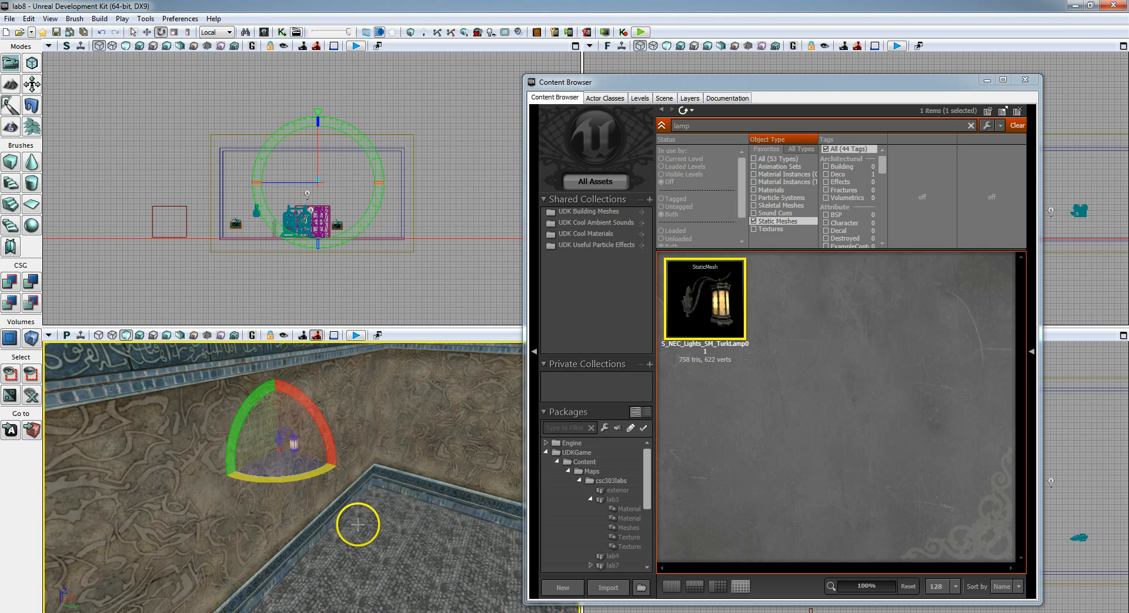
pyautogui.moveTo(358, 524); pyautogui.dragTo(357, 555, button='right')
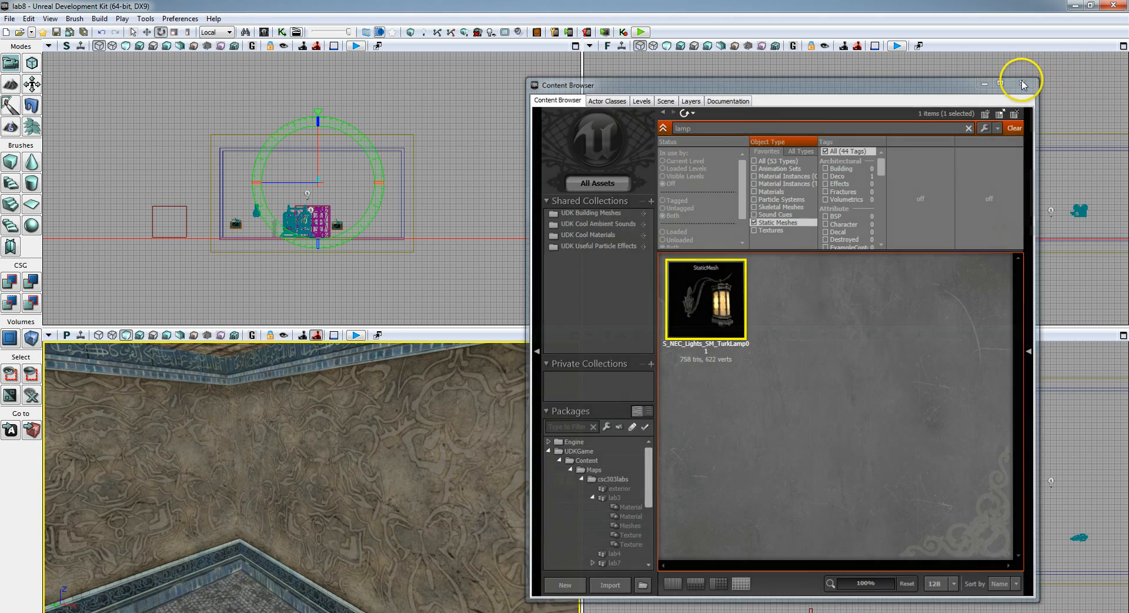
pyautogui.click(1025, 80)
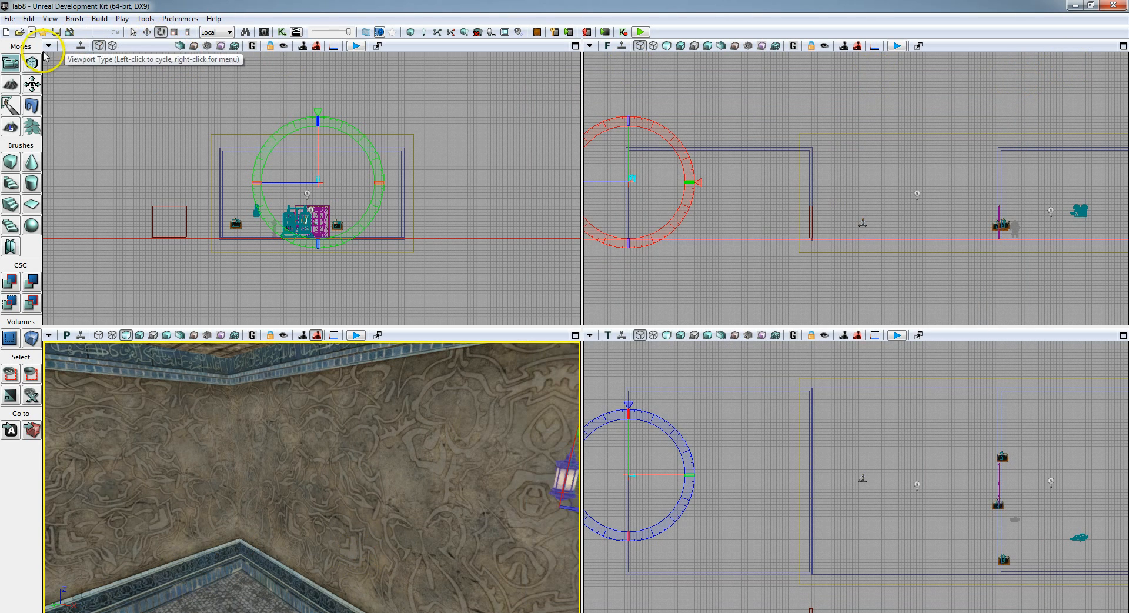
# Switch the perspective view to lit shading, and play the level to inspect the lamp inside the new room
pyautogui.click(140, 335)
pyautogui.moveTo(312, 488); pyautogui.dragTo(398, 476, button='right')
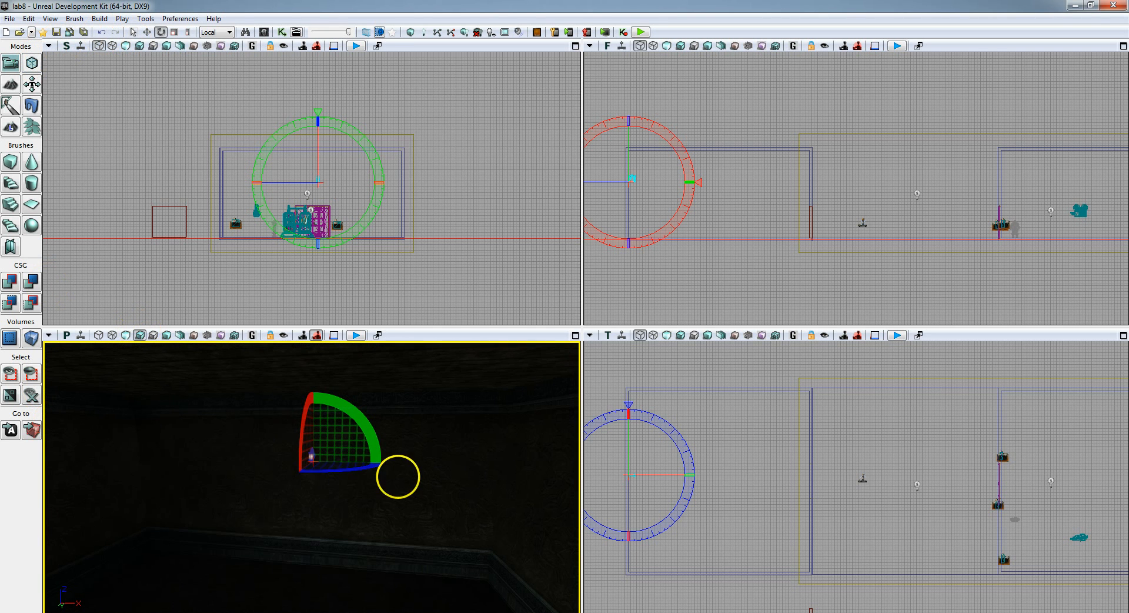
pyautogui.click(641, 32)
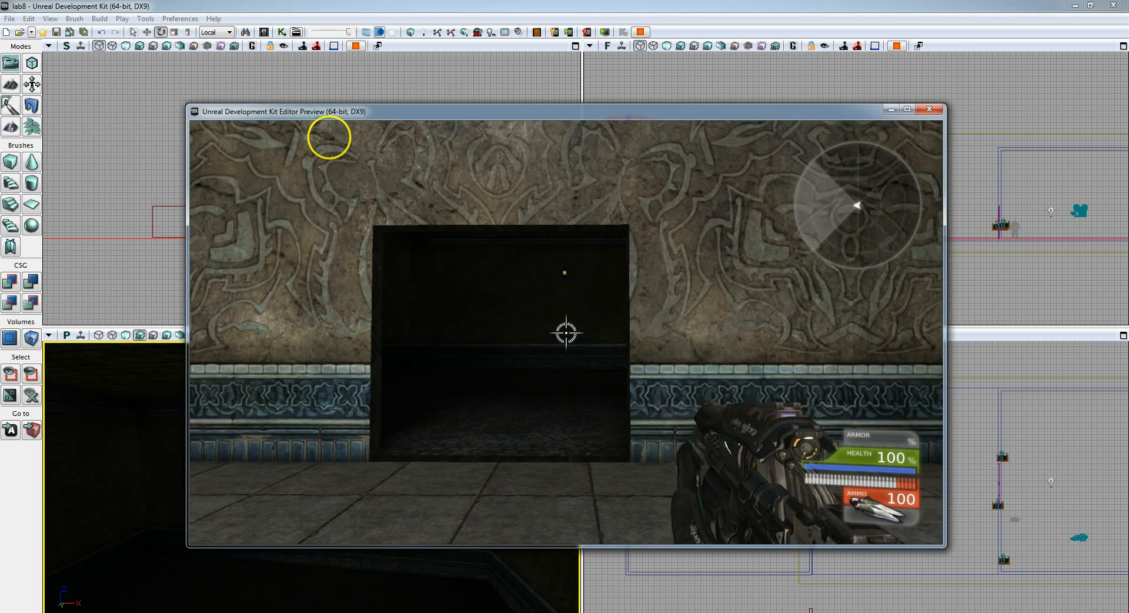
pyautogui.press('w')
pyautogui.press('w')
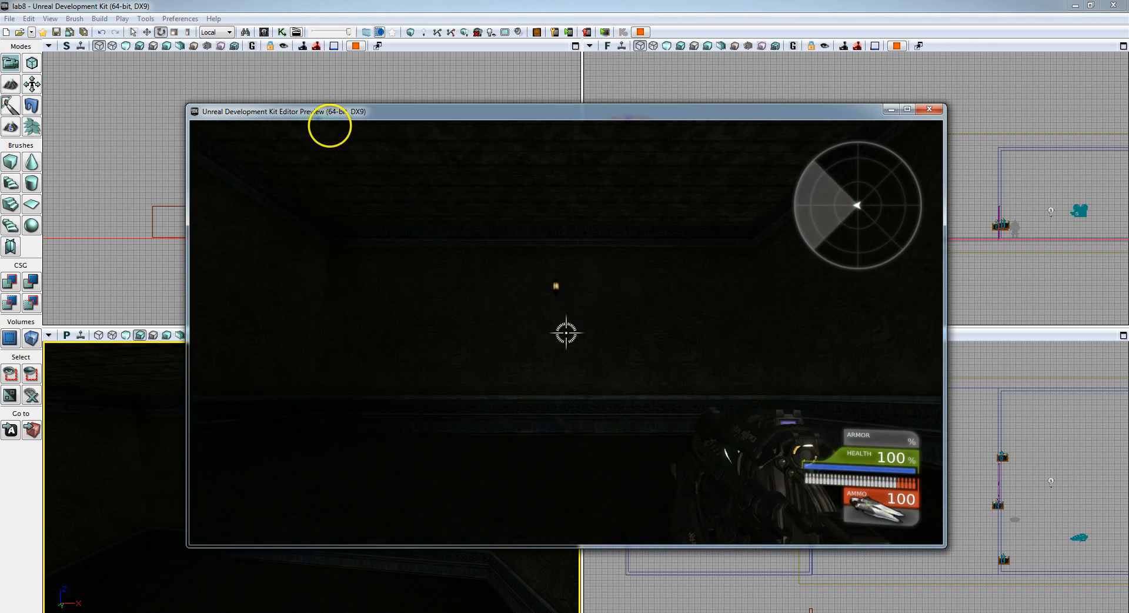
pyautogui.press('w')
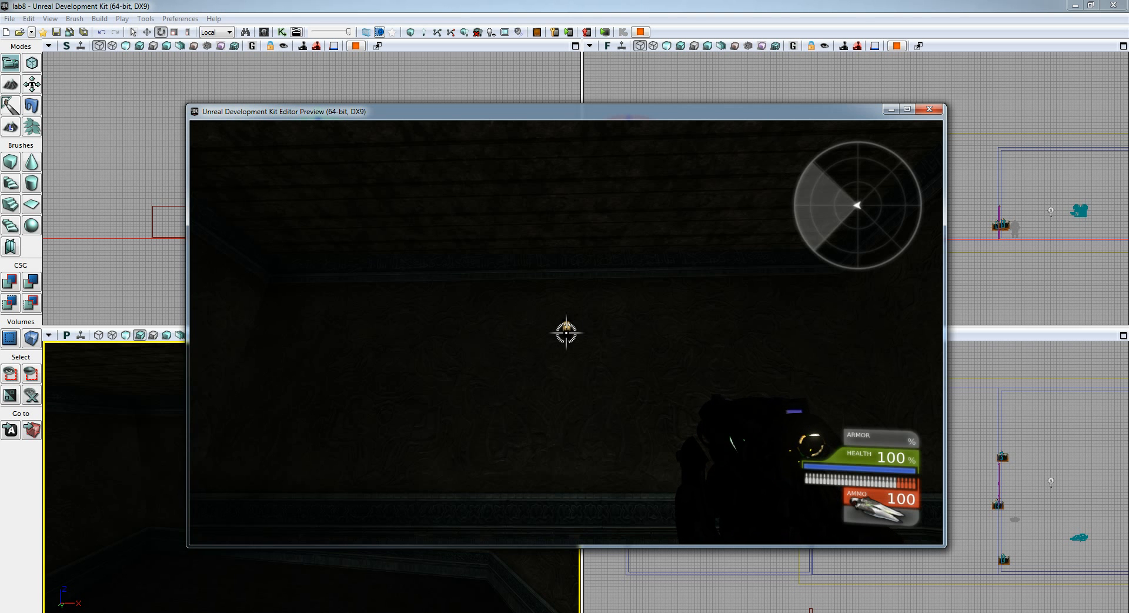
pyautogui.press('Escape')
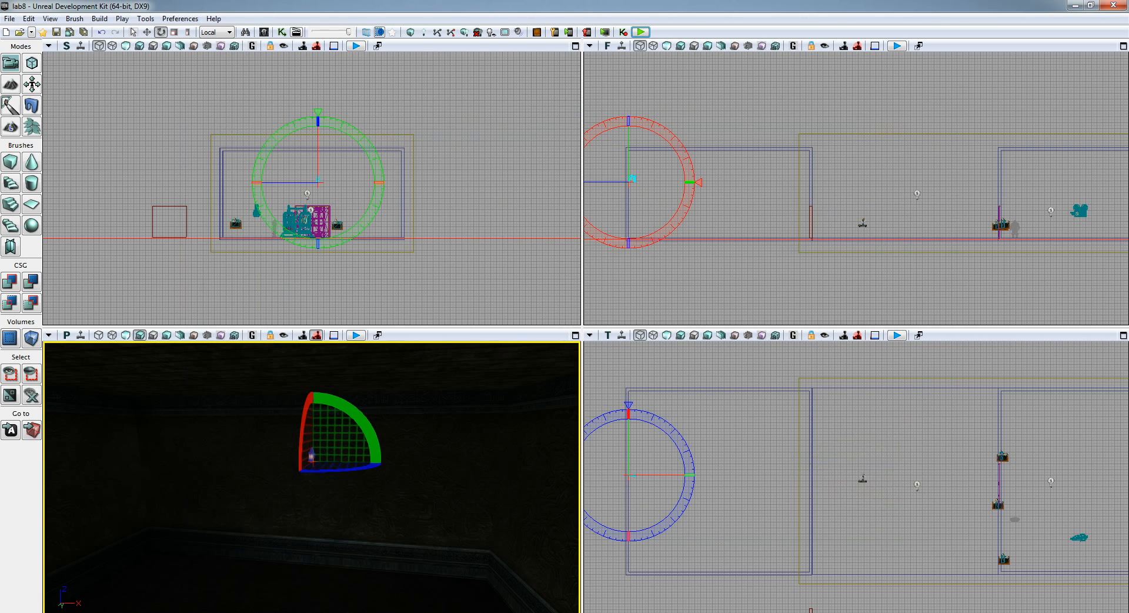
# In the lamp's Lightmass settings, enable Use Emissive For Static Lighting and set the Emissive Light Explicit Influence Radius to 512
pyautogui.rightClick(311, 455)
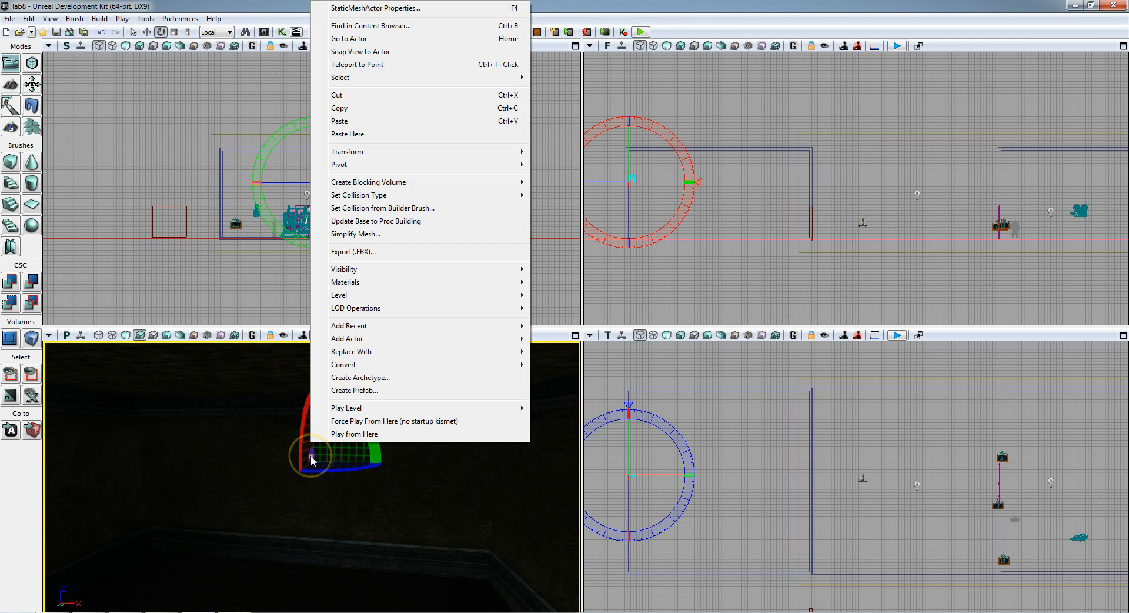
pyautogui.click(373, 8)
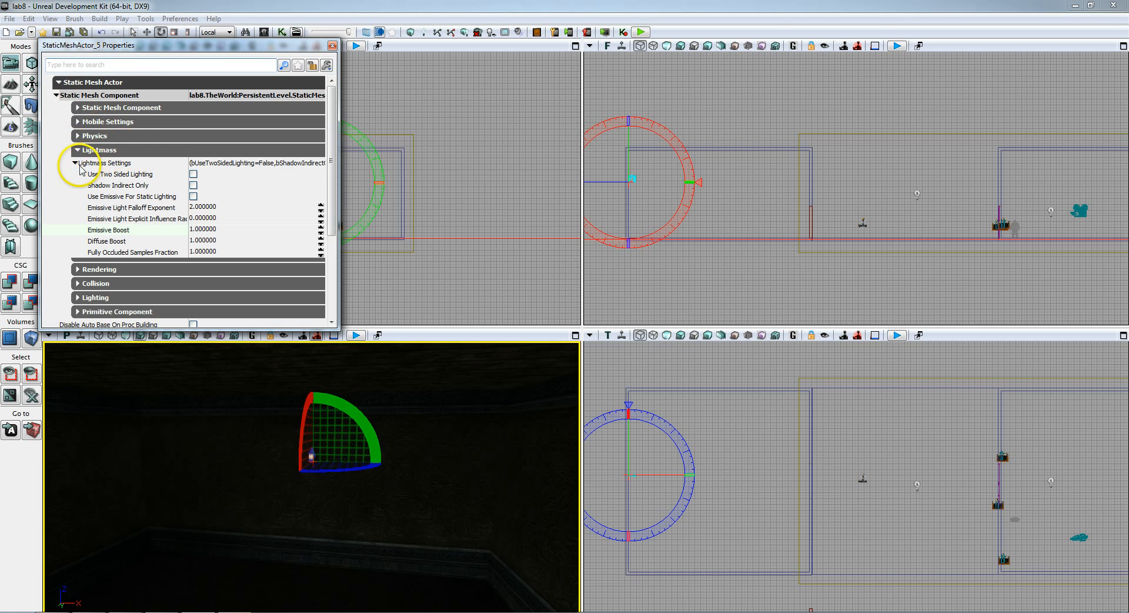
pyautogui.click(193, 196)
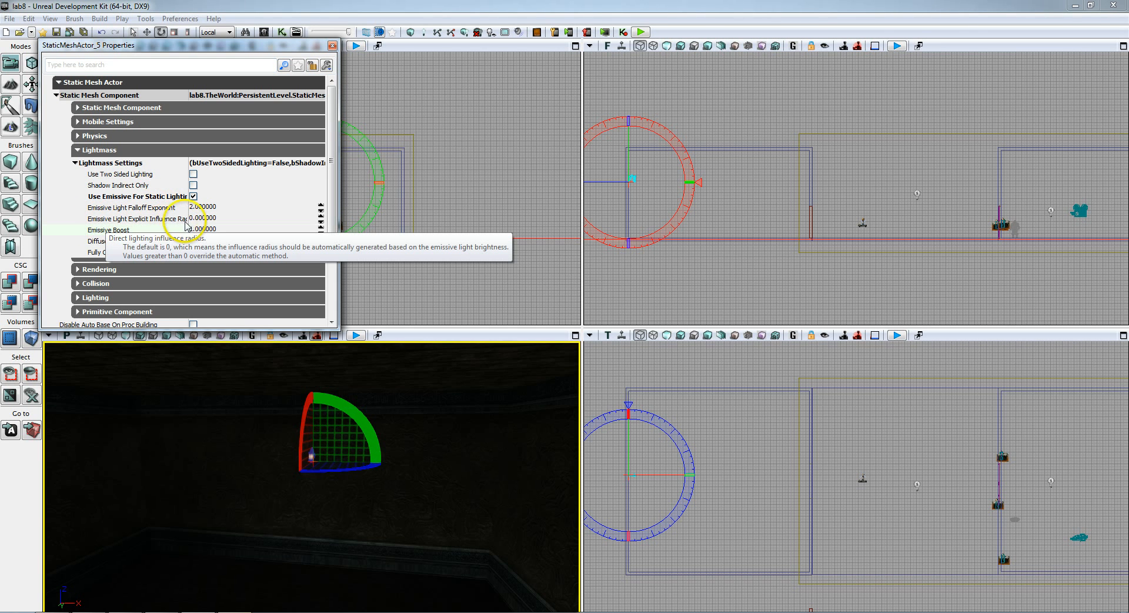
pyautogui.click(220, 219)
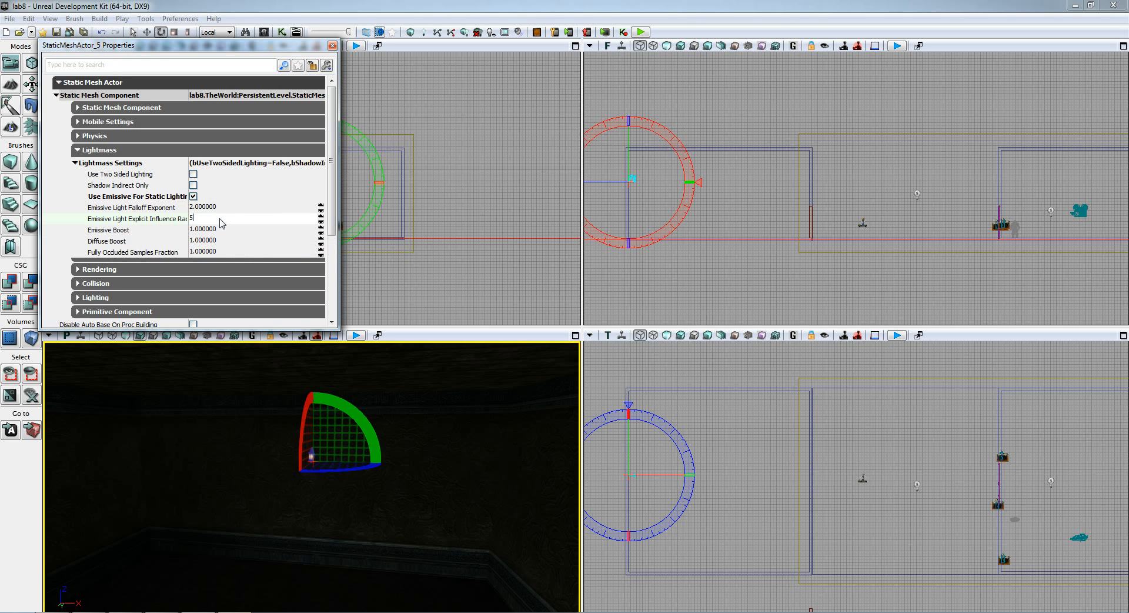
pyautogui.write('512')
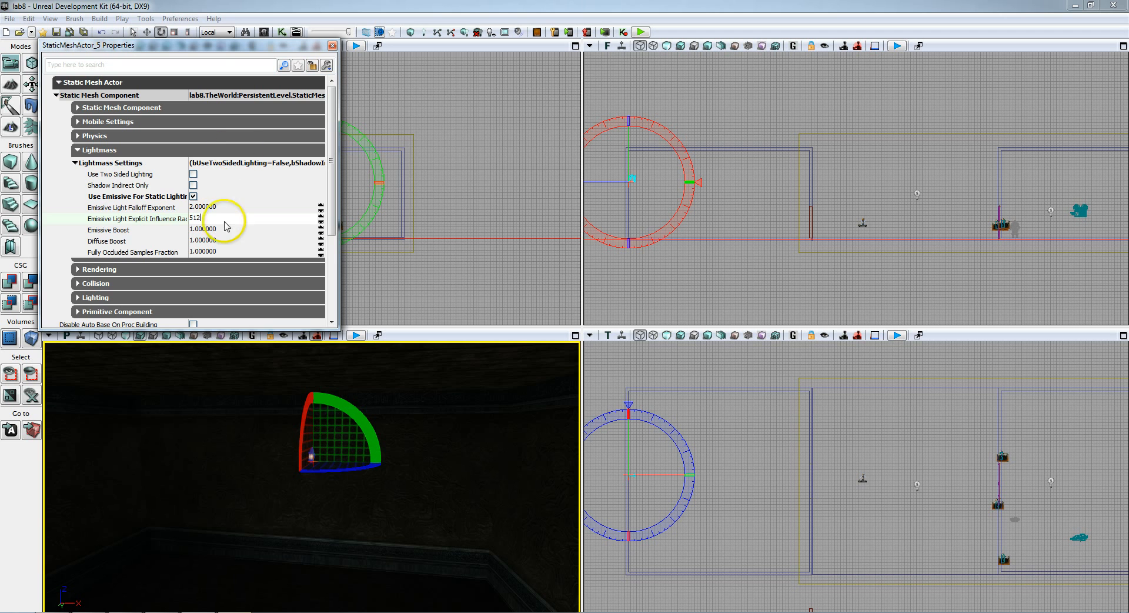
pyautogui.click(226, 229)
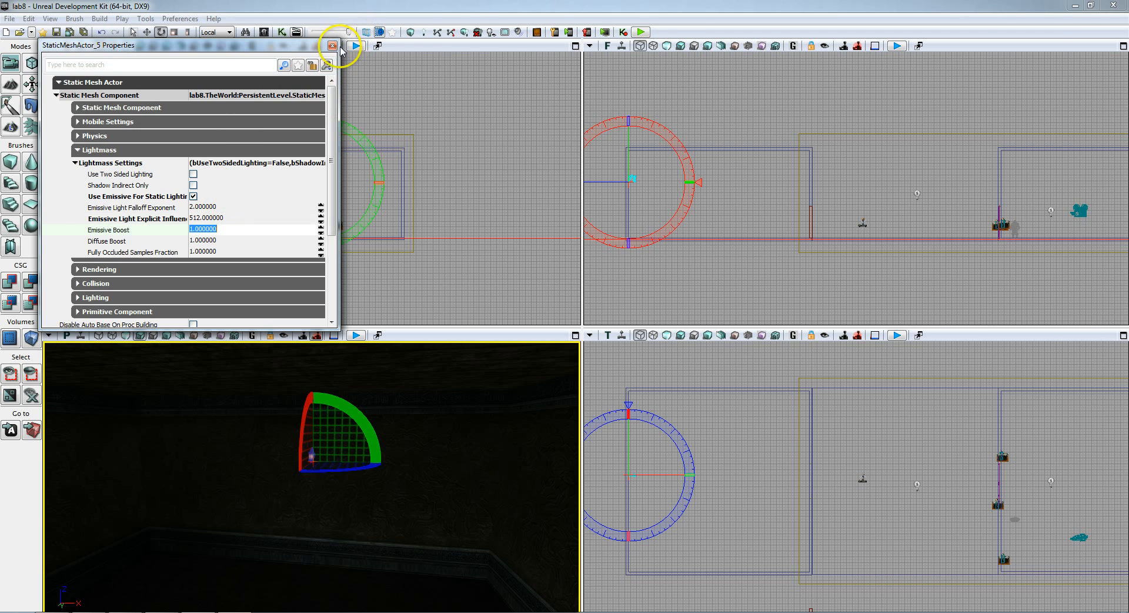
pyautogui.click(333, 46)
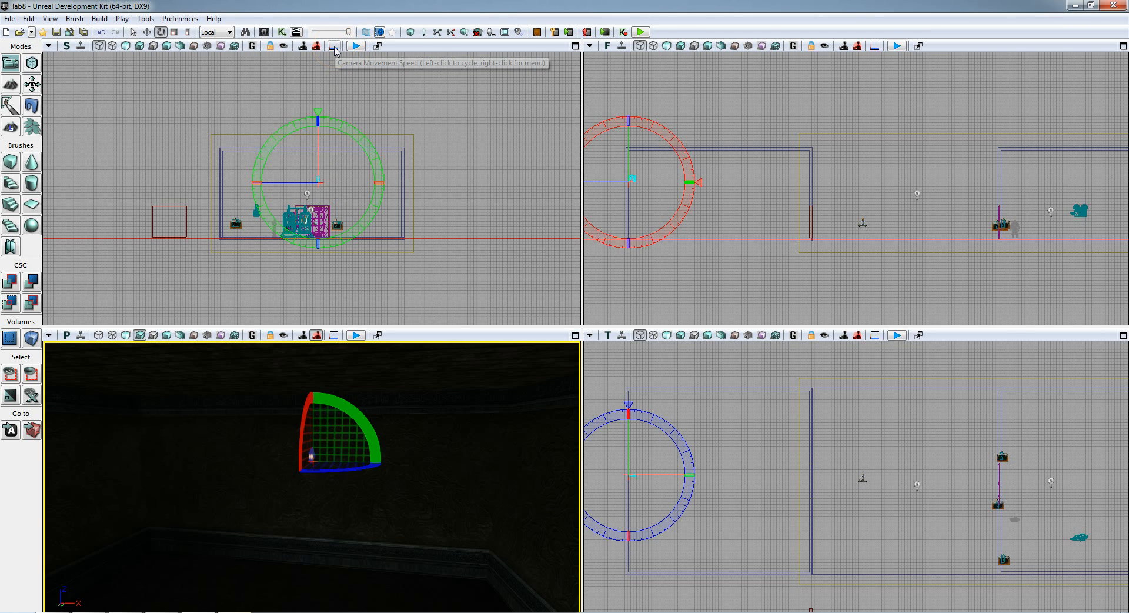
# Play the level and check the lamp's light in the new room from inside and from the doorway
pyautogui.click(640, 32)
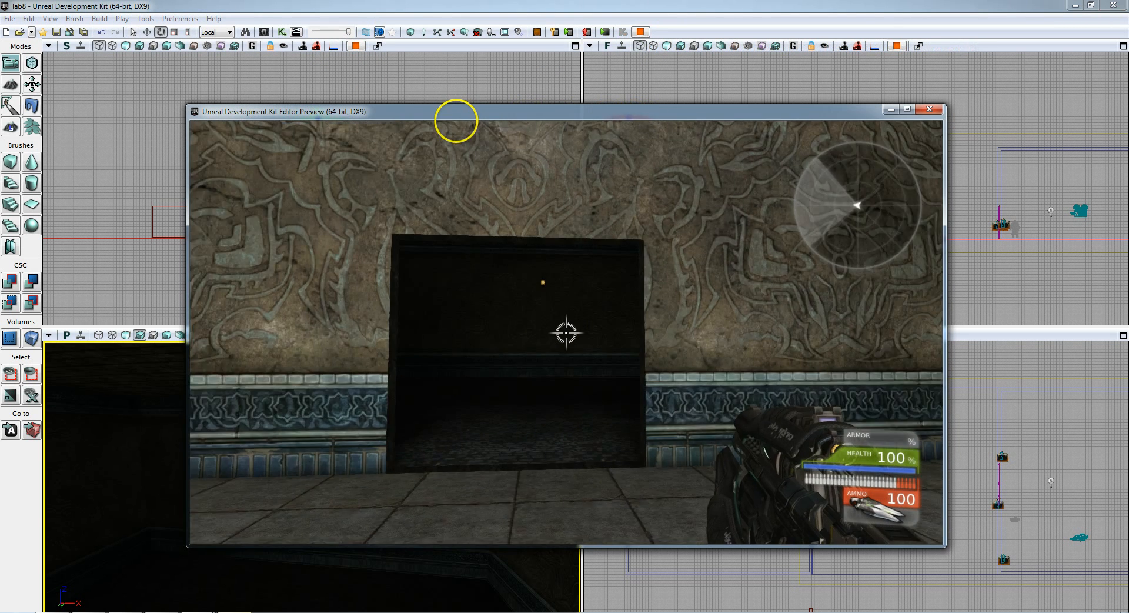
pyautogui.press('w')
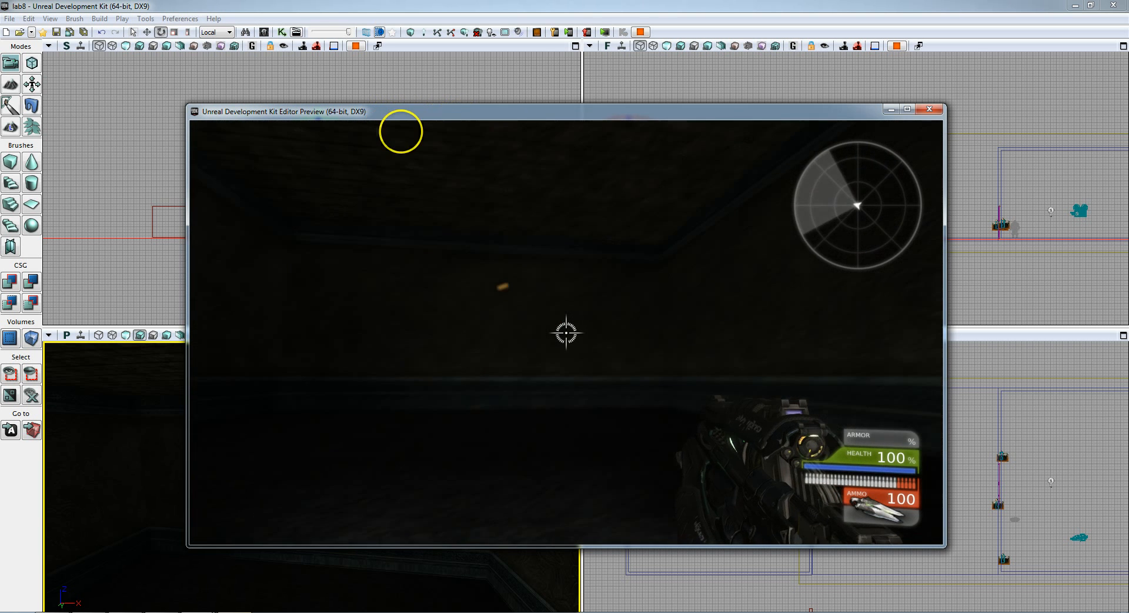
pyautogui.press('s')
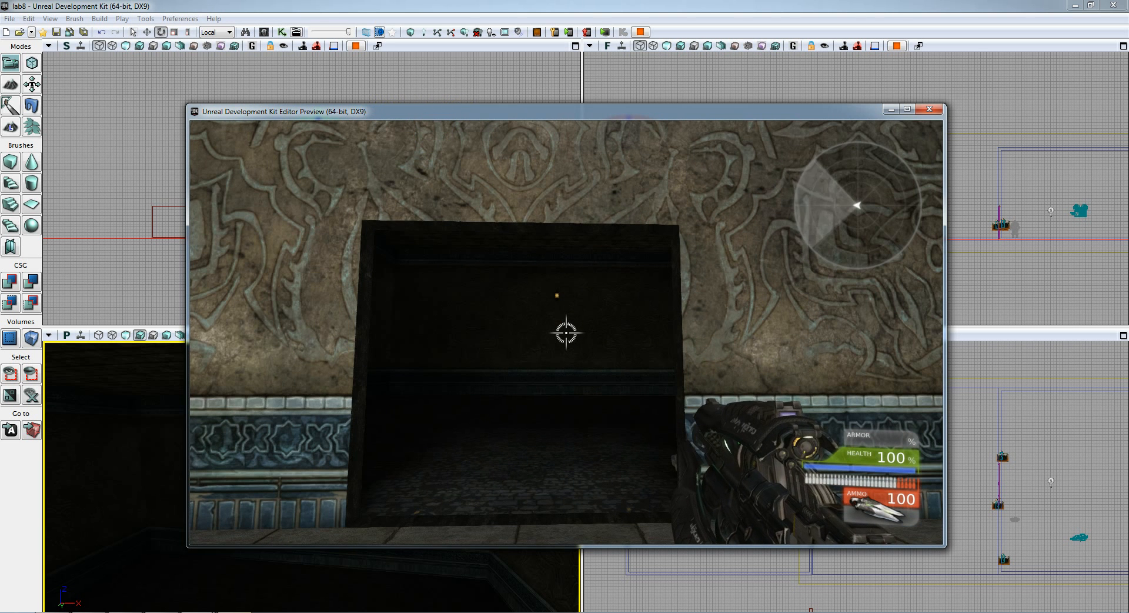
pyautogui.press('Escape')
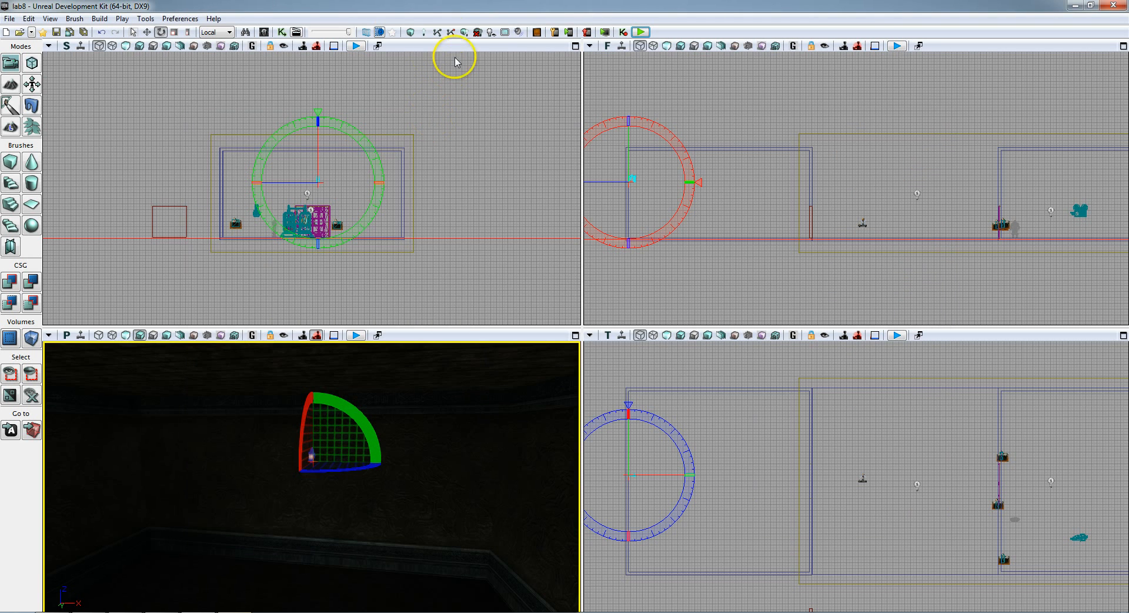
# Rebuild the level, including its lighting, and close the Map Check and Lighting Results reports
pyautogui.click(465, 32)
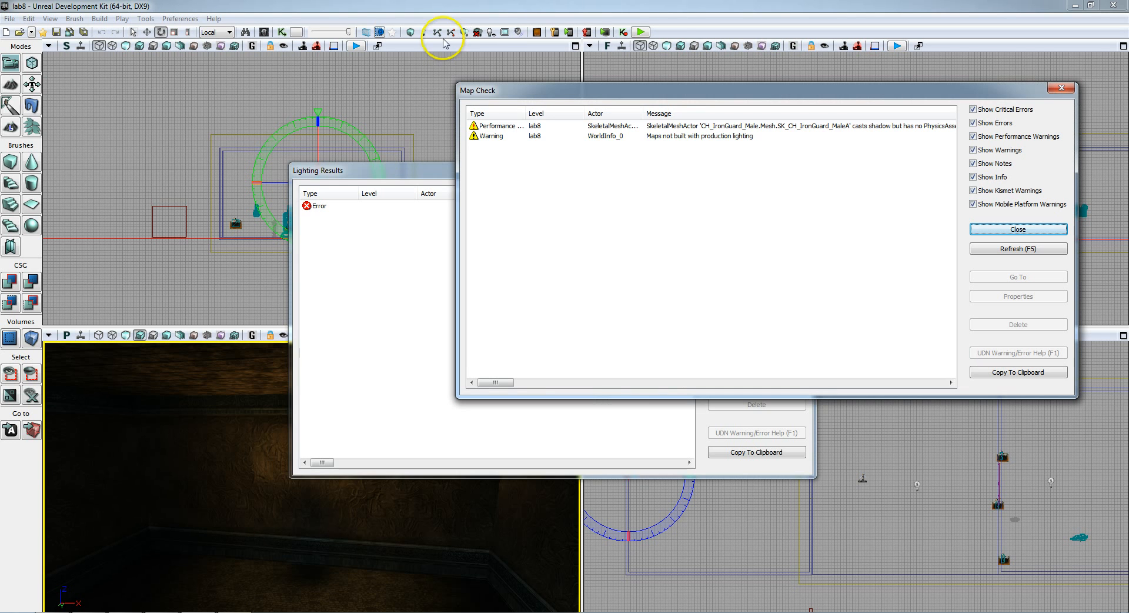
pyautogui.click(1062, 88)
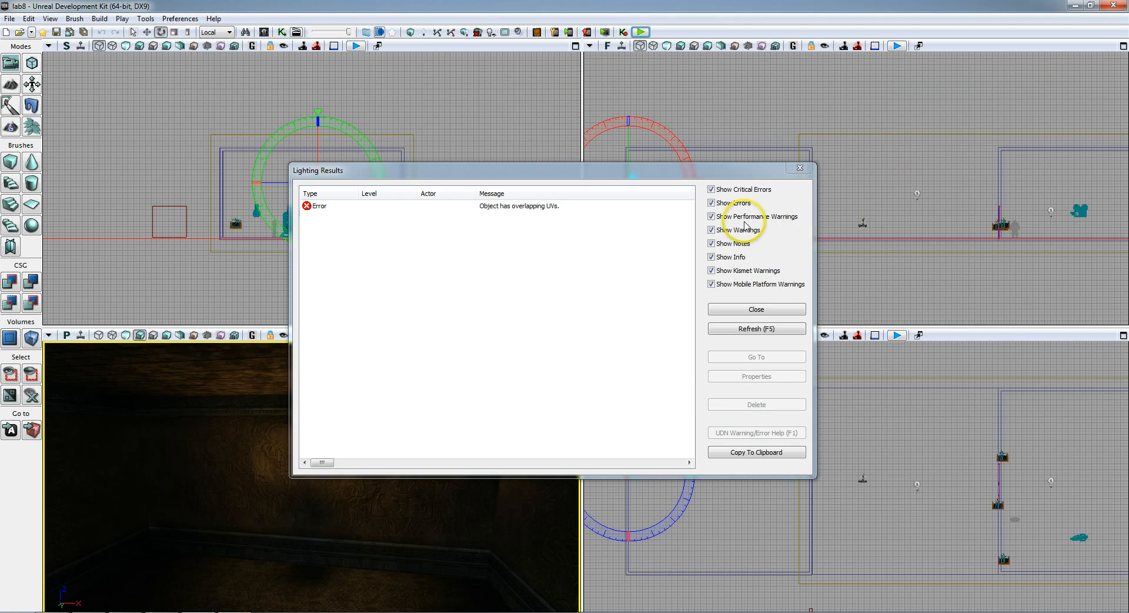
pyautogui.click(802, 171)
# Play the level and check the lamp's light on the wall and ceiling of the new room, then end the preview
pyautogui.moveTo(445, 516); pyautogui.dragTo(159, 524, button='right')
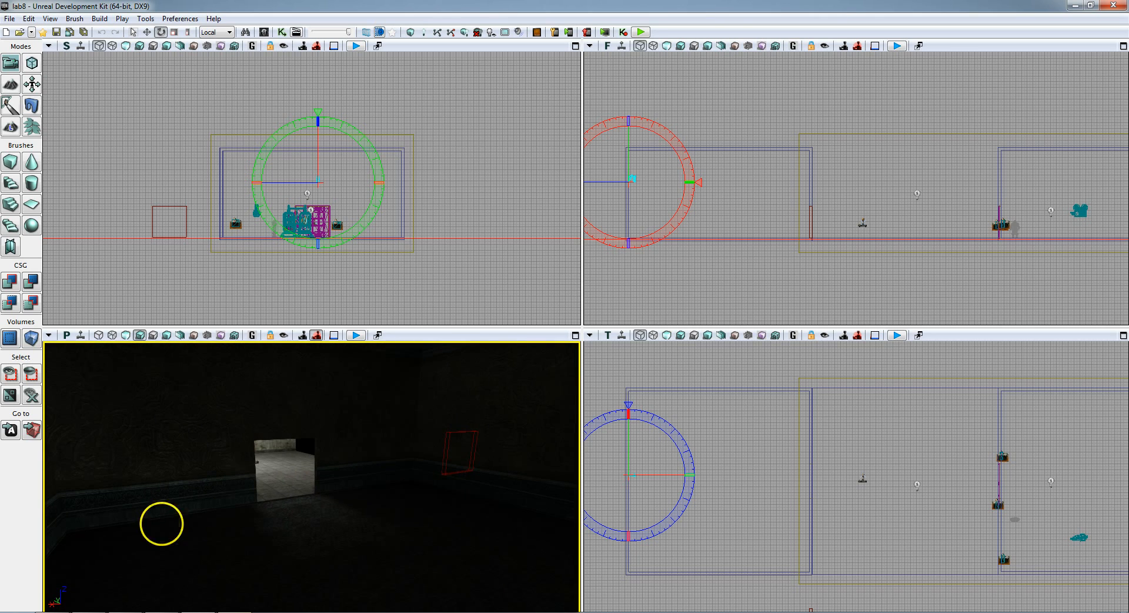
pyautogui.click(640, 31)
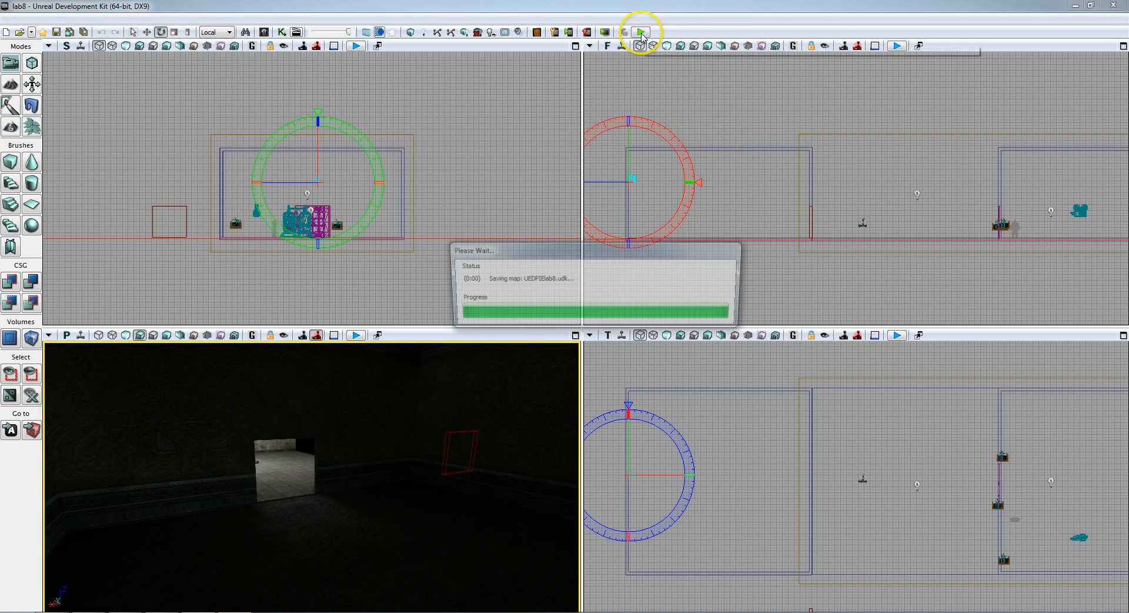
pyautogui.press('w')
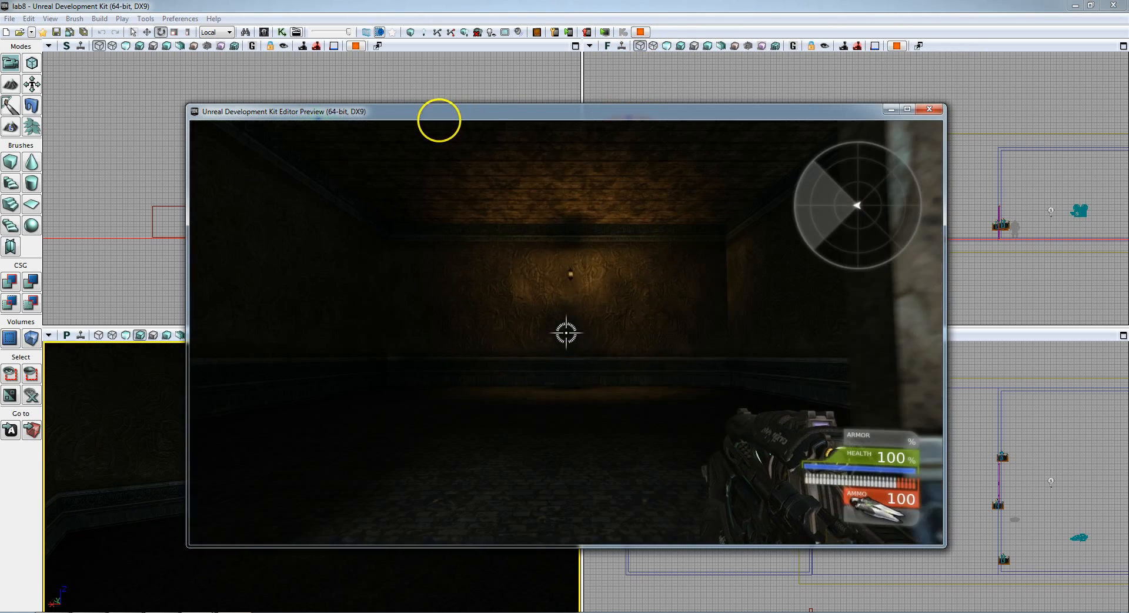
pyautogui.press('w')
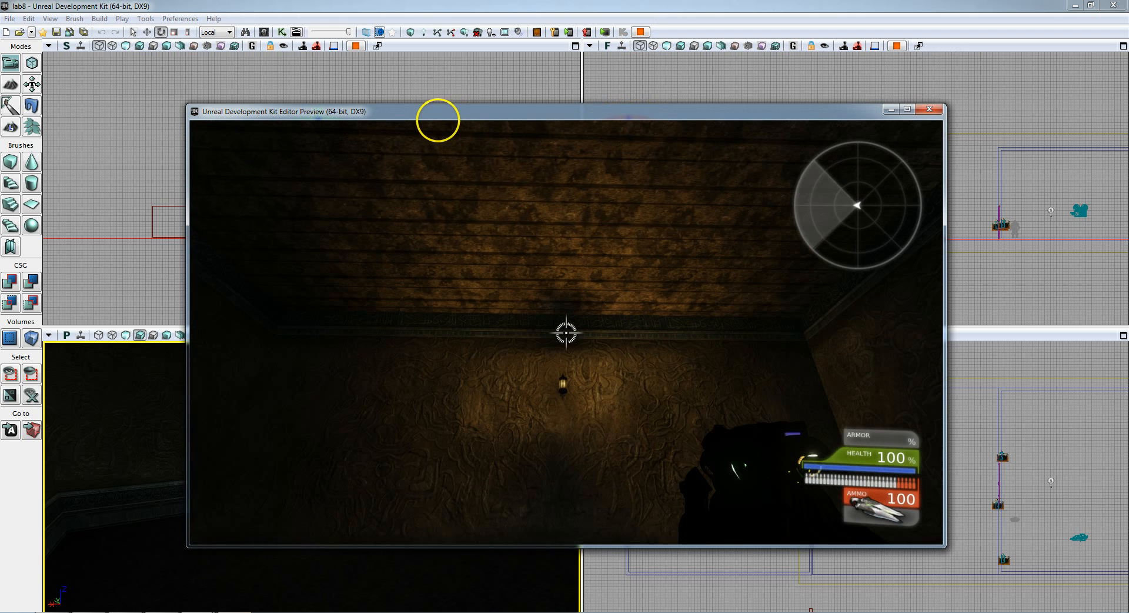
pyautogui.press('a')
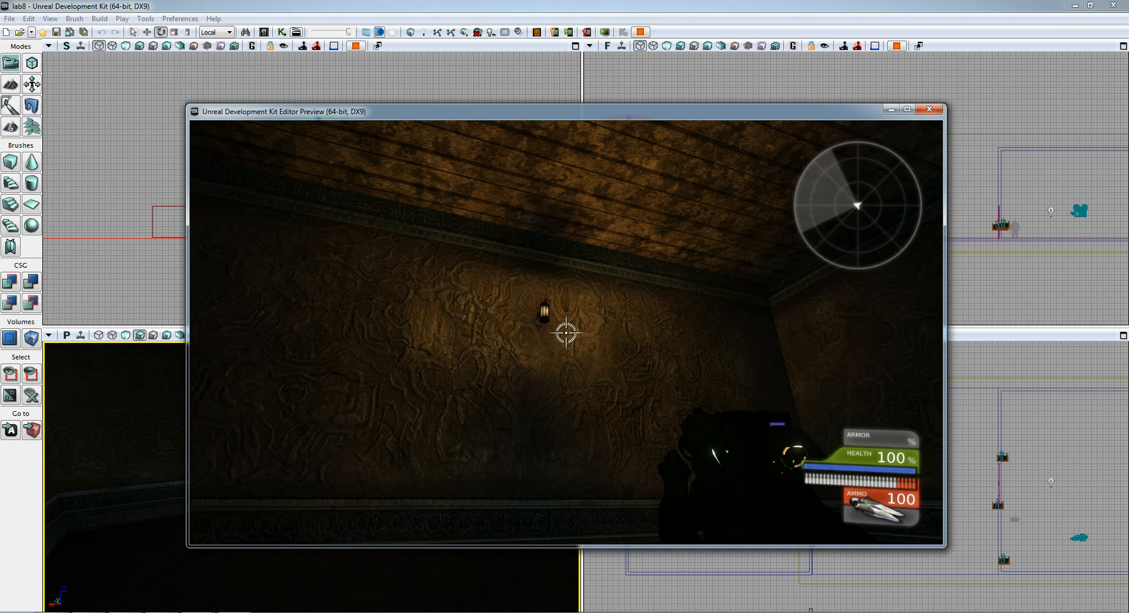
pyautogui.click(461, 134)
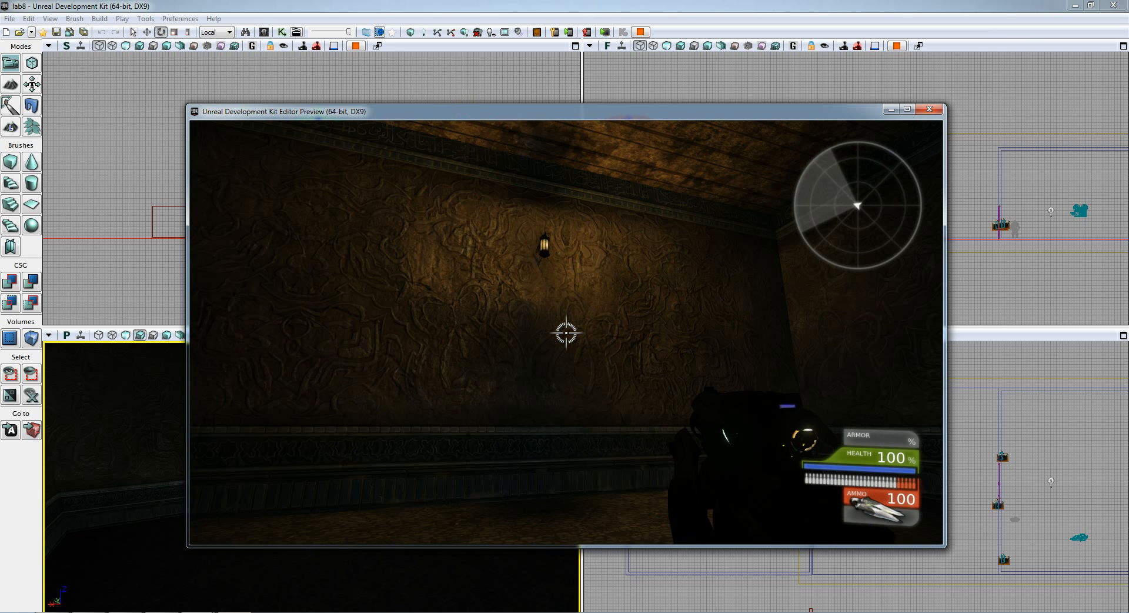
pyautogui.press('Escape')
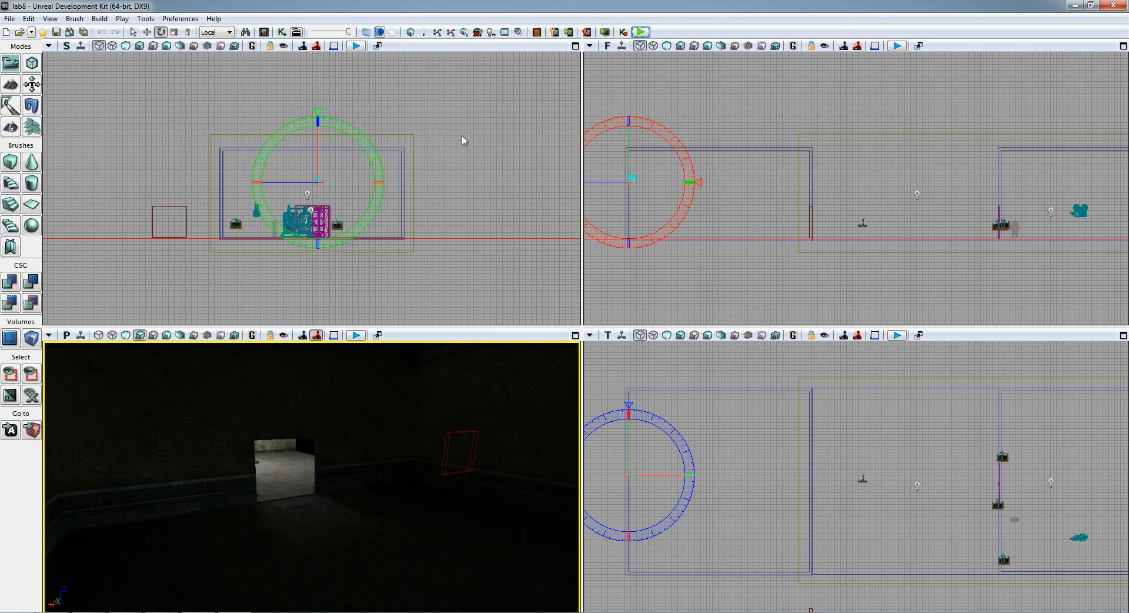
# Select the lamp mesh on the new room's wall and move it vertically down to about half the room's lower height
pyautogui.moveTo(351, 455); pyautogui.dragTo(577, 421, button='right')
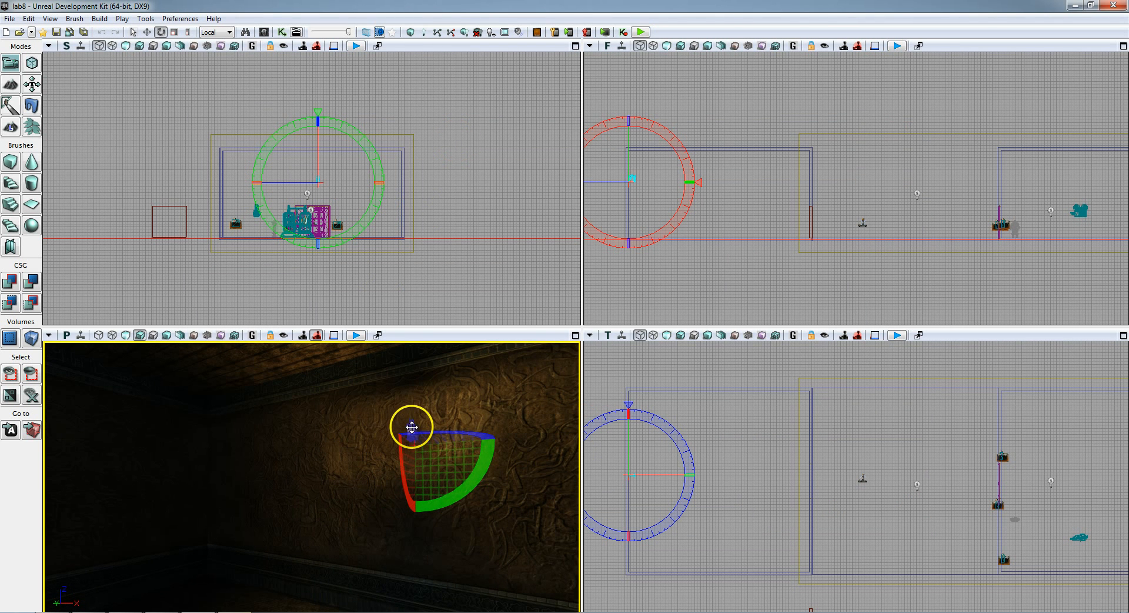
pyautogui.press('space')
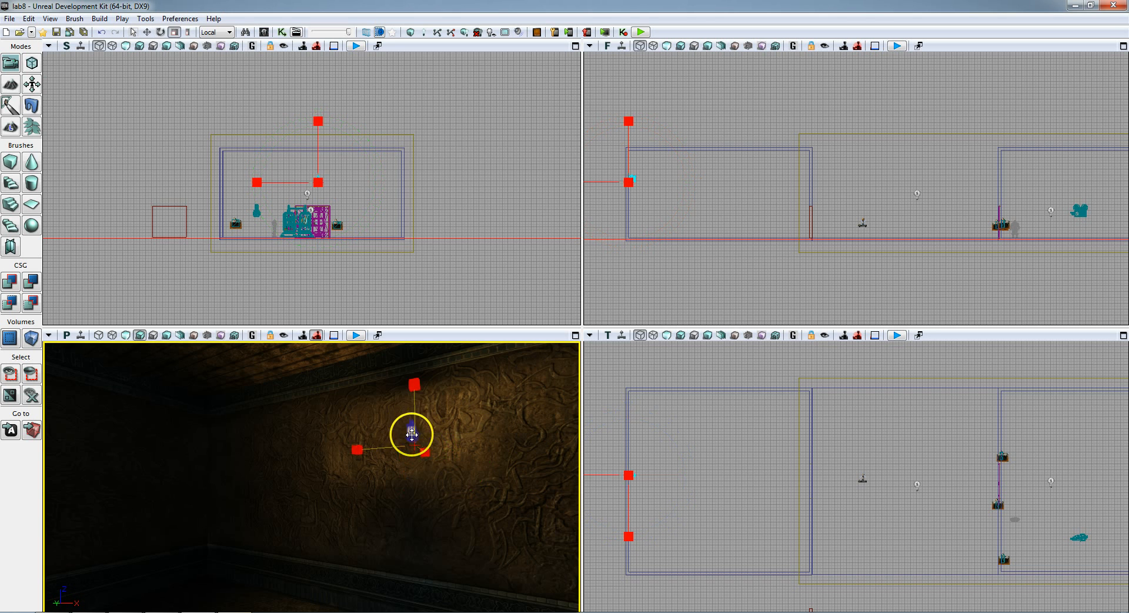
pyautogui.press('space')
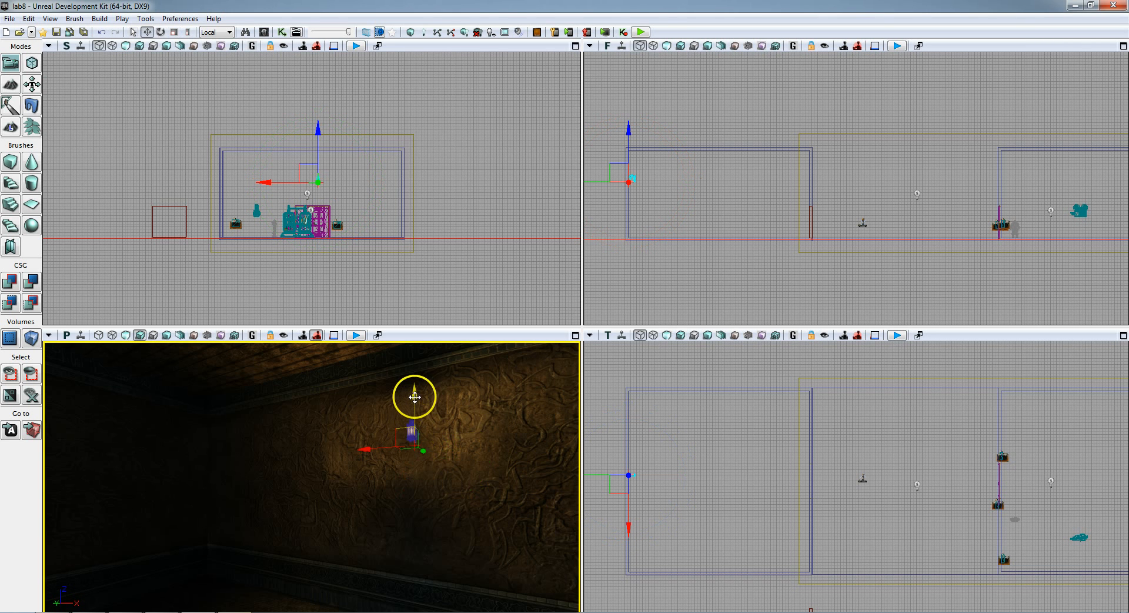
pyautogui.moveTo(414, 397); pyautogui.dragTo(407, 496)
# Set the lamp's Emissive Light Explicit Influence Radius to 128 in its Lightmass settings and close the properties
pyautogui.moveTo(424, 531); pyautogui.dragTo(460, 537, button='right')
pyautogui.press('a')
pyautogui.rightClick(439, 501)
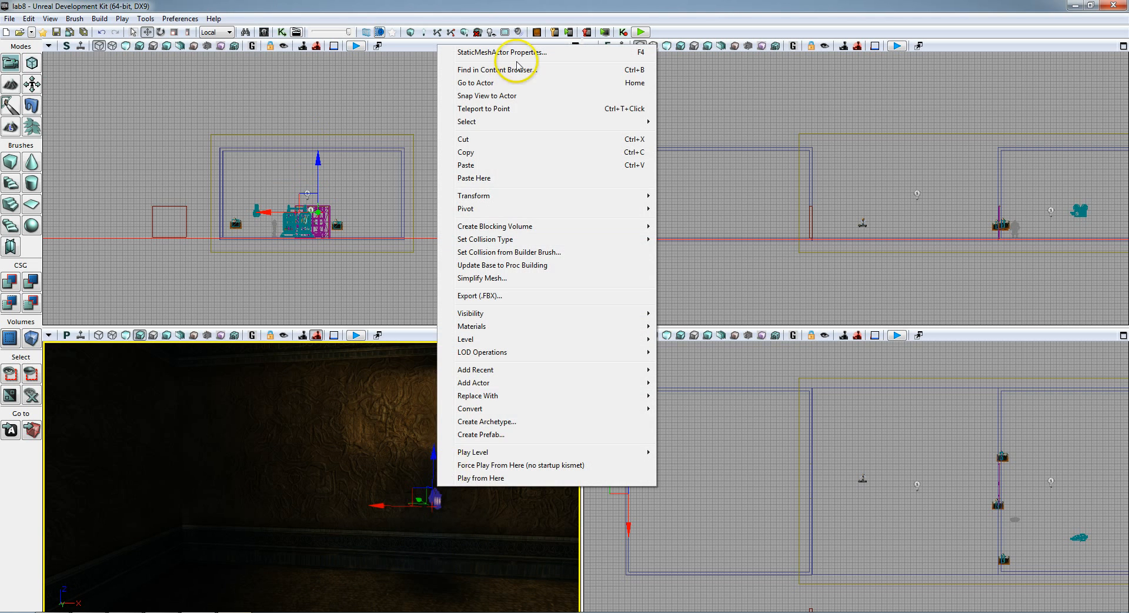
pyautogui.click(519, 52)
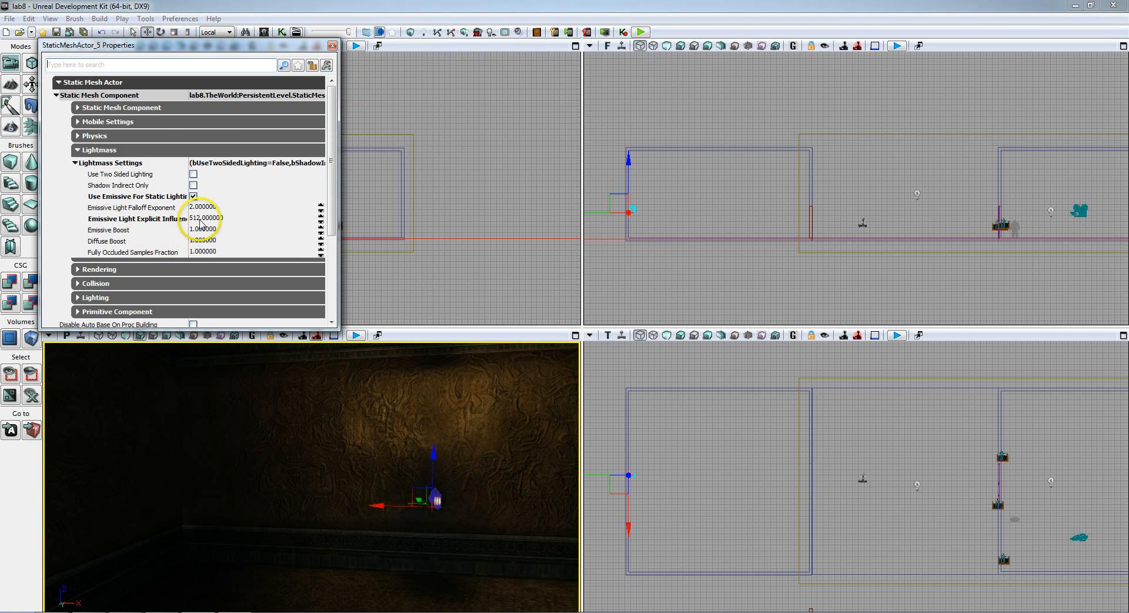
pyautogui.click(220, 218)
pyautogui.write('12')
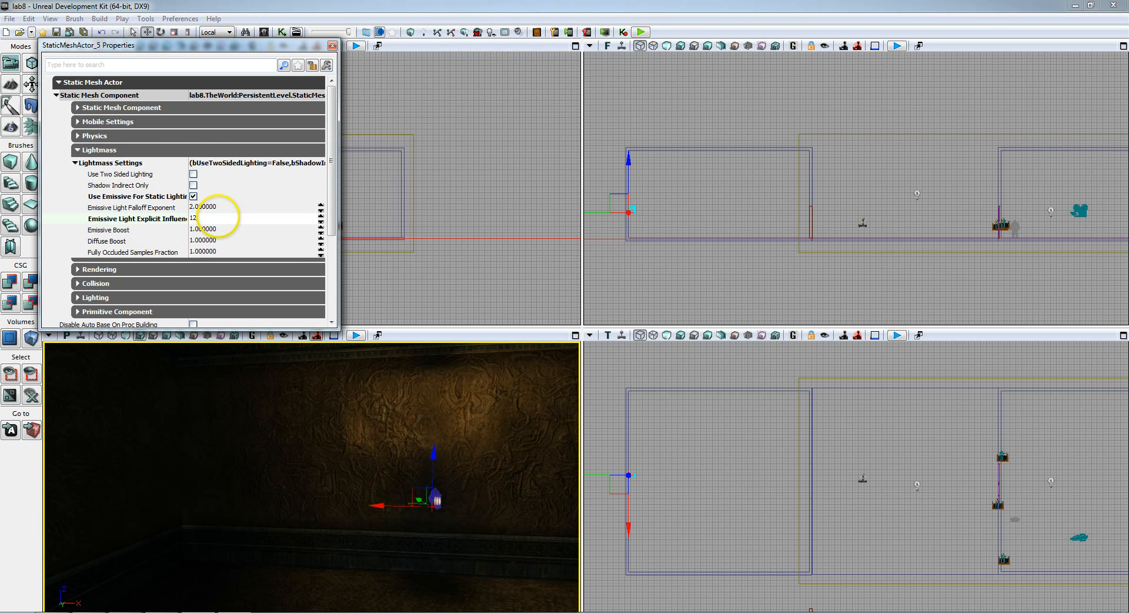
pyautogui.write('8')
pyautogui.click(247, 232)
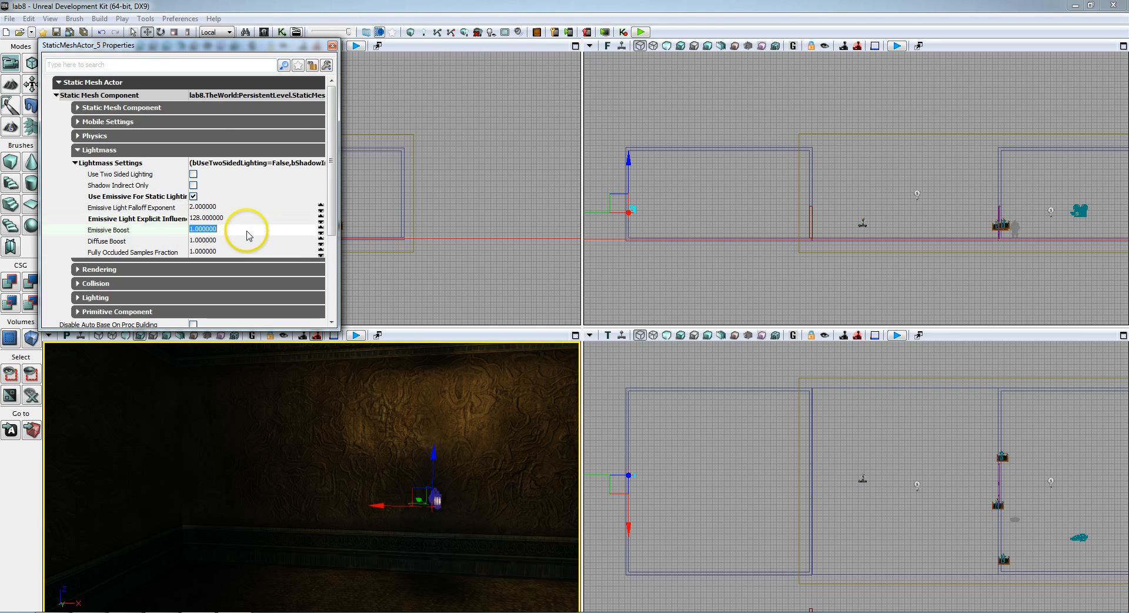
pyautogui.click(332, 45)
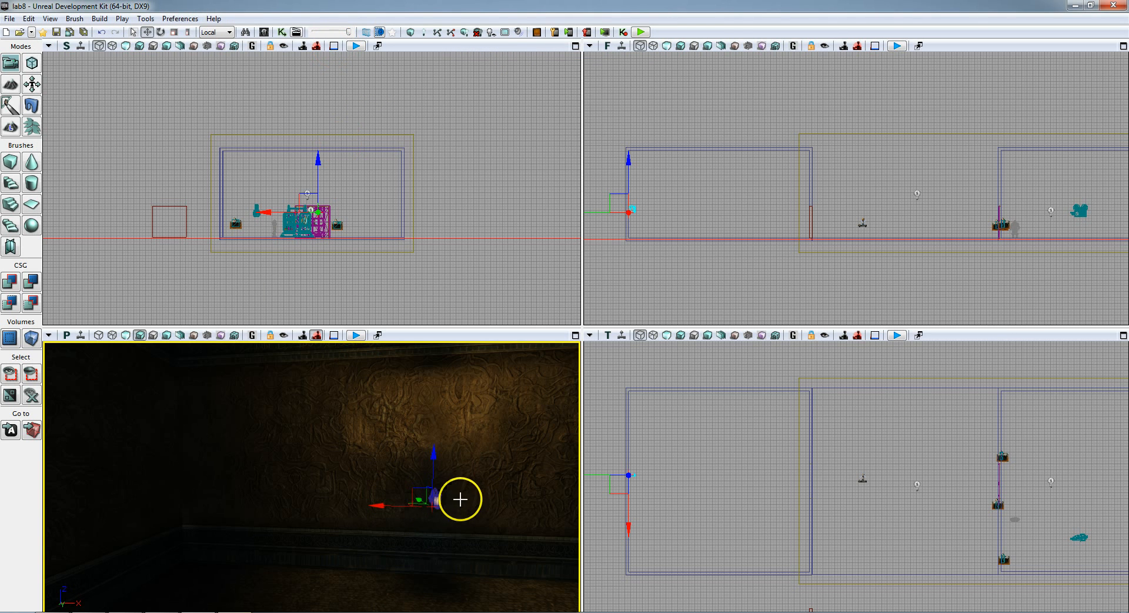
# Move the lamp horizontally along the wall to a spot near the room's corner
pyautogui.moveTo(459, 497)
pyautogui.mouseDown(button='right')
pyautogui.moveTo(457, 506)
pyautogui.moveTo(453, 497)
pyautogui.mouseUp(button='right')
pyautogui.press('d')
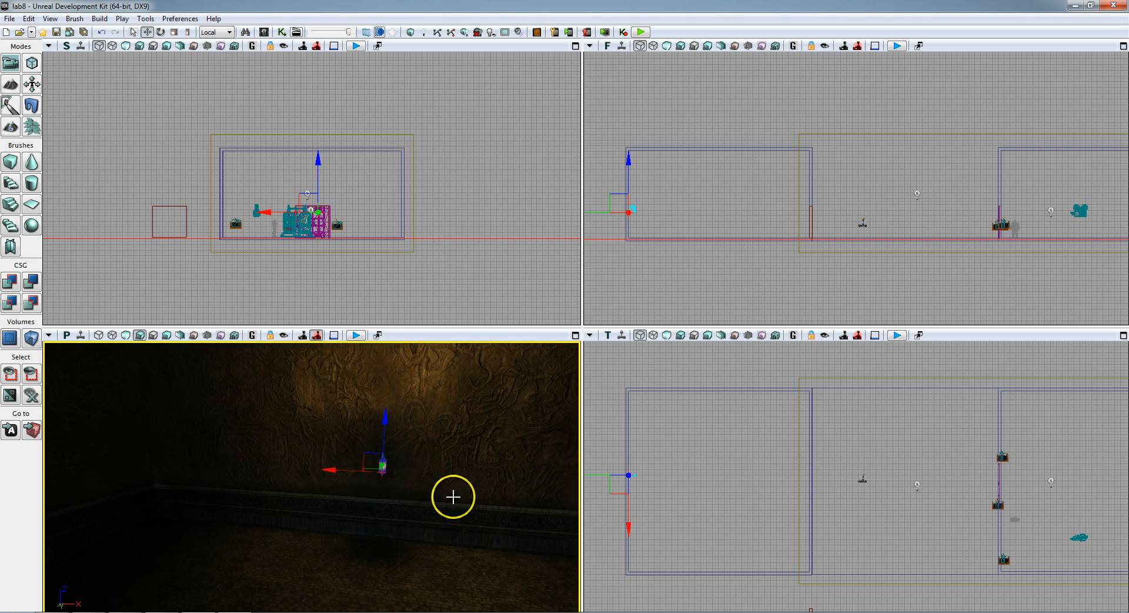
pyautogui.moveTo(343, 469); pyautogui.dragTo(167, 464)
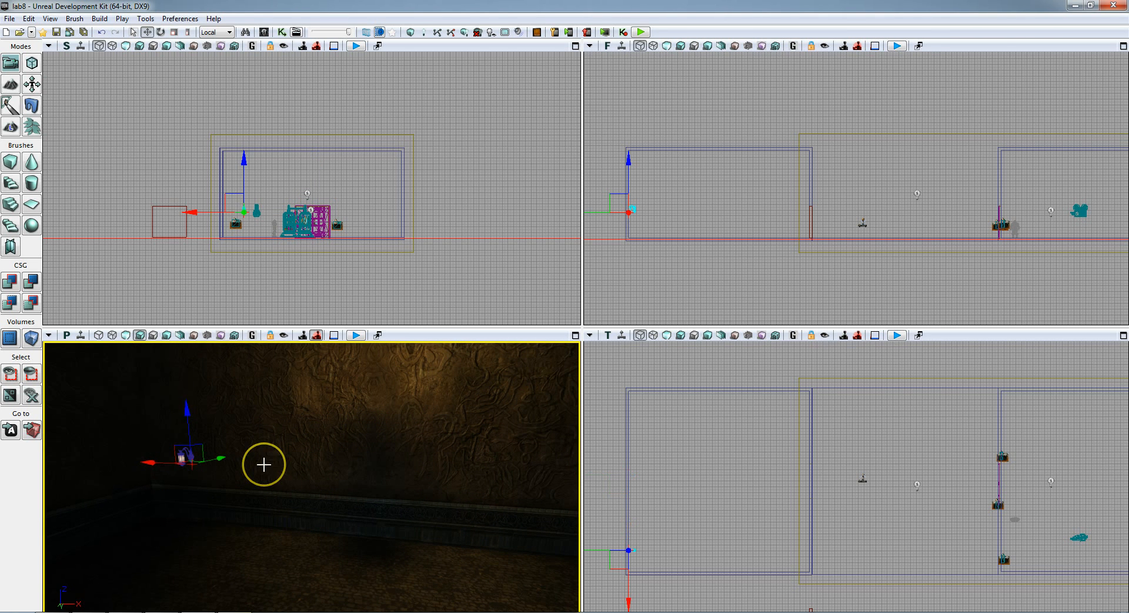
# Rebuild the lighting at Preview quality for BSP and static meshes with Lightmass, and close the Map Check and Lighting Results reports
pyautogui.click(429, 34)
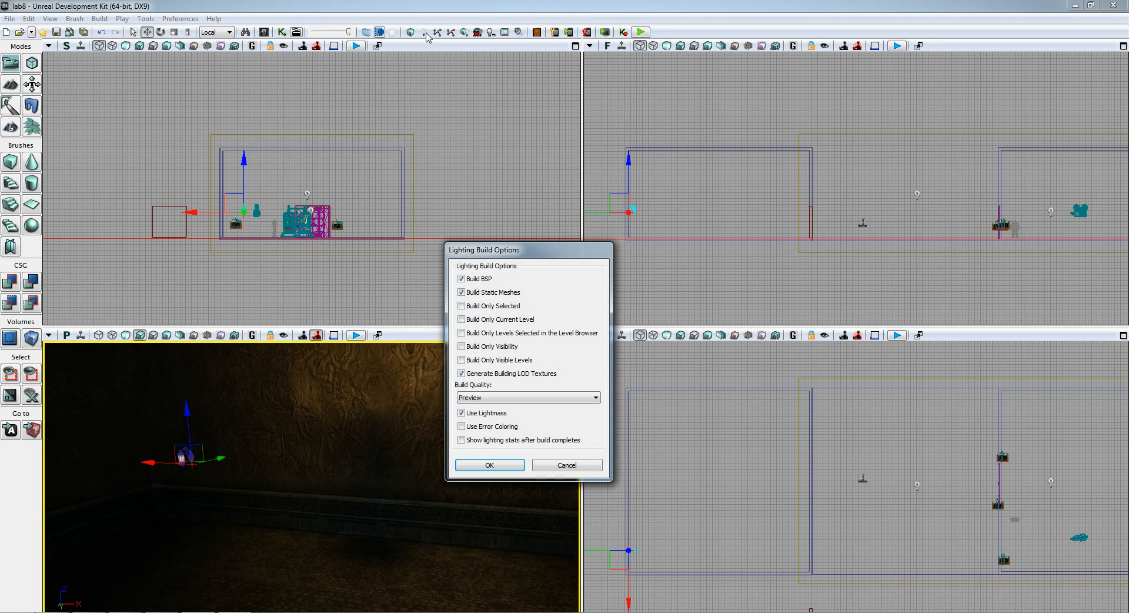
pyautogui.click(490, 465)
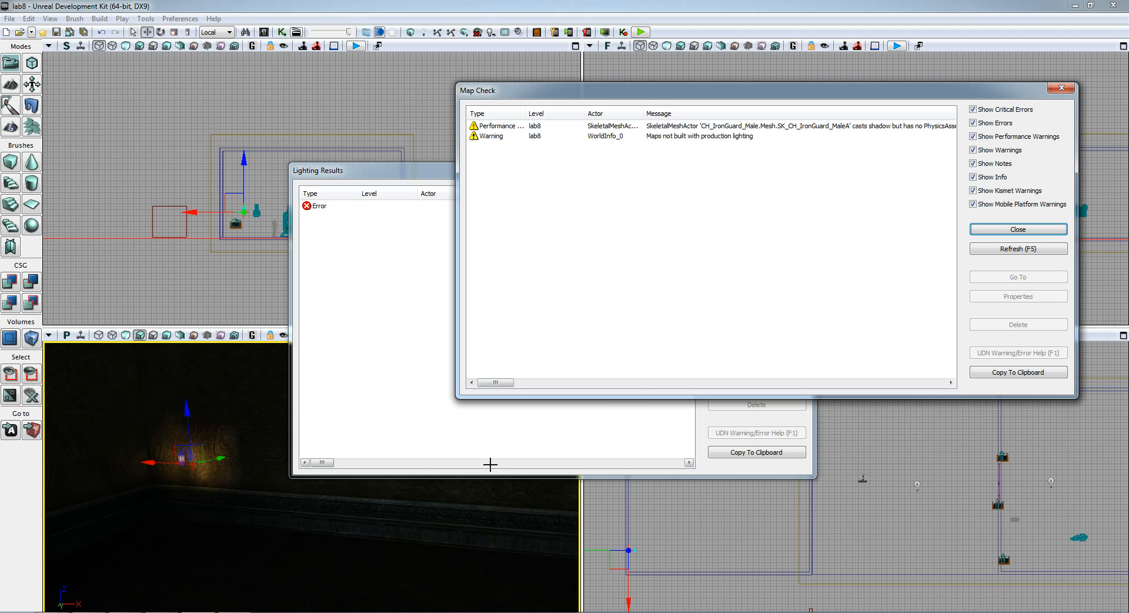
pyautogui.click(997, 229)
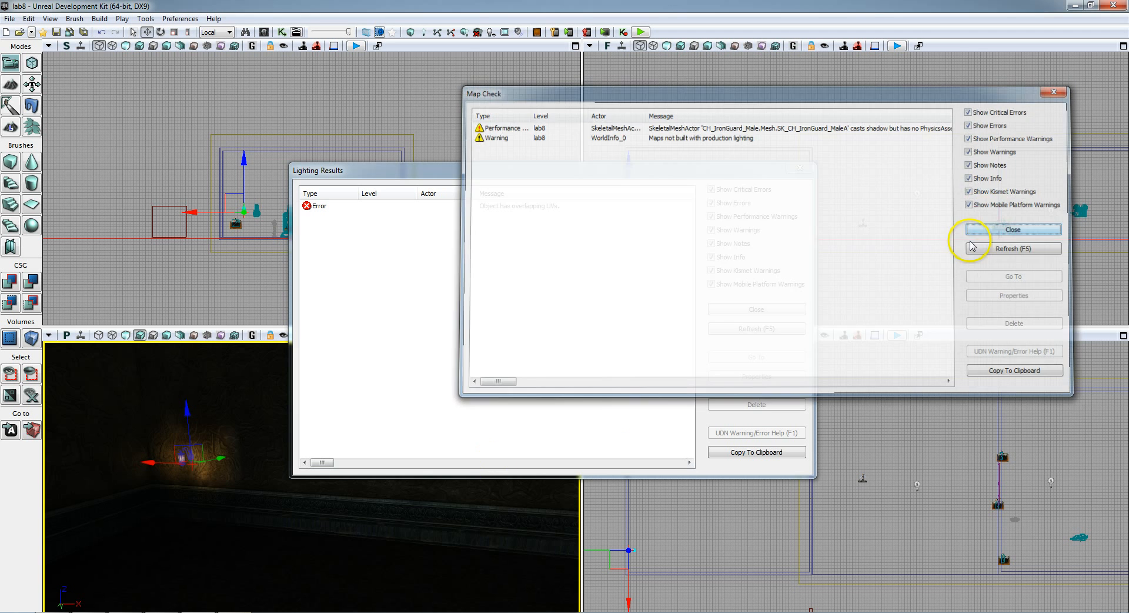
pyautogui.click(756, 310)
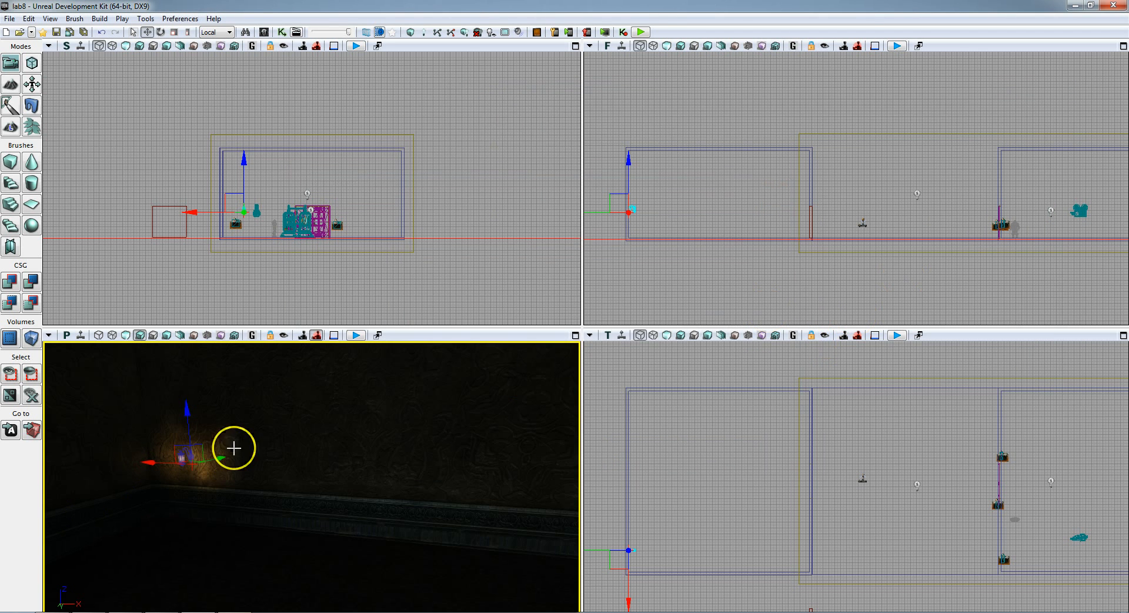
# Play the level to inspect the relocated lamp's reduced light radius in the dark room, and end the preview
pyautogui.click(640, 32)
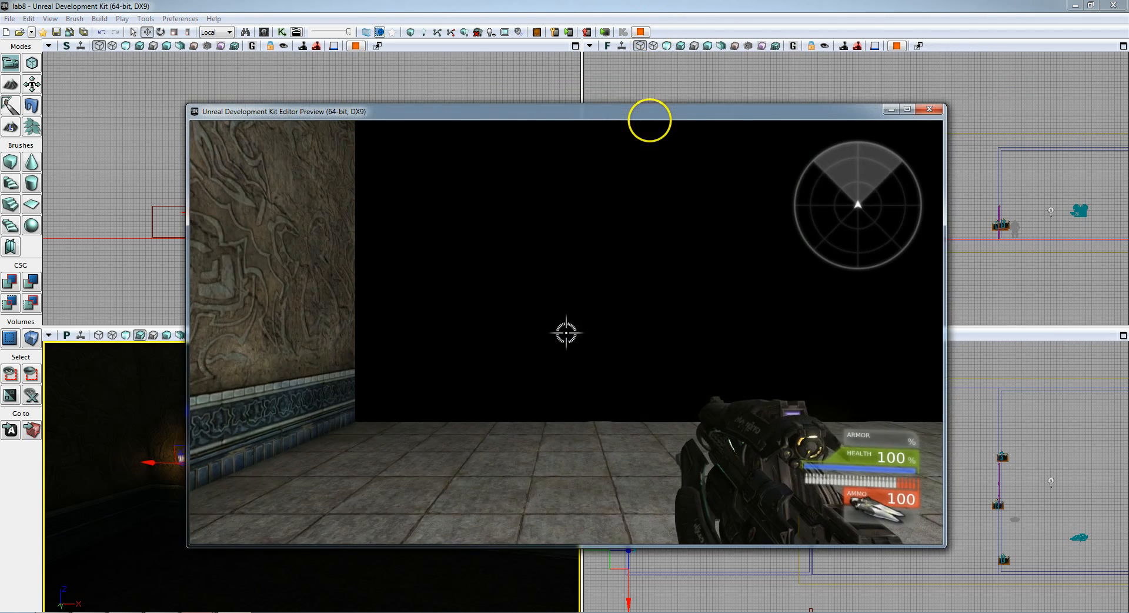
pyautogui.press('w')
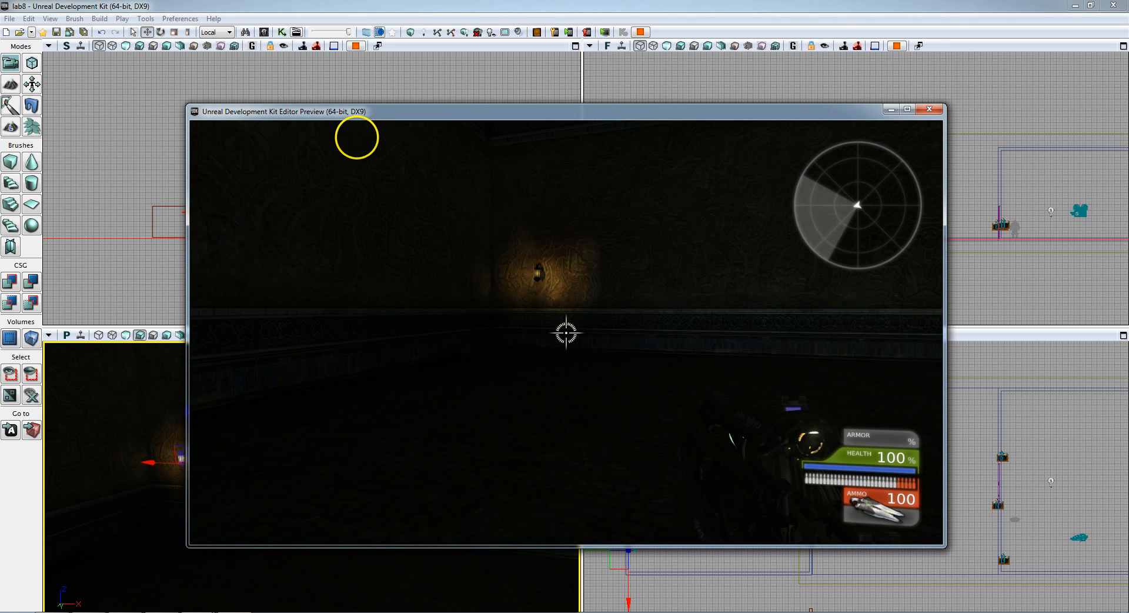
pyautogui.press('w')
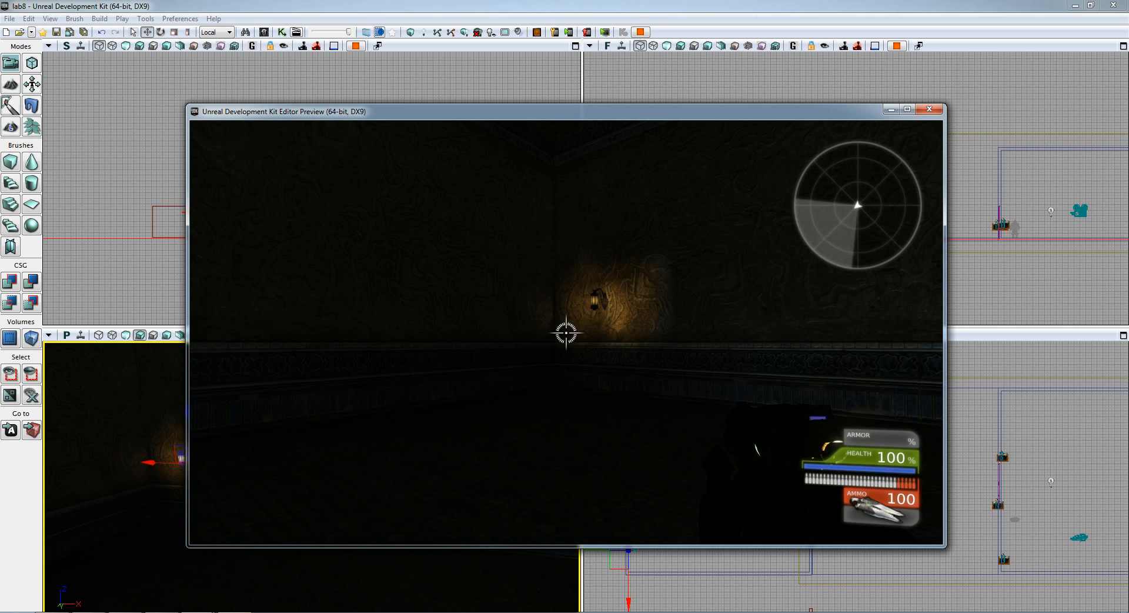
pyautogui.press('Escape')
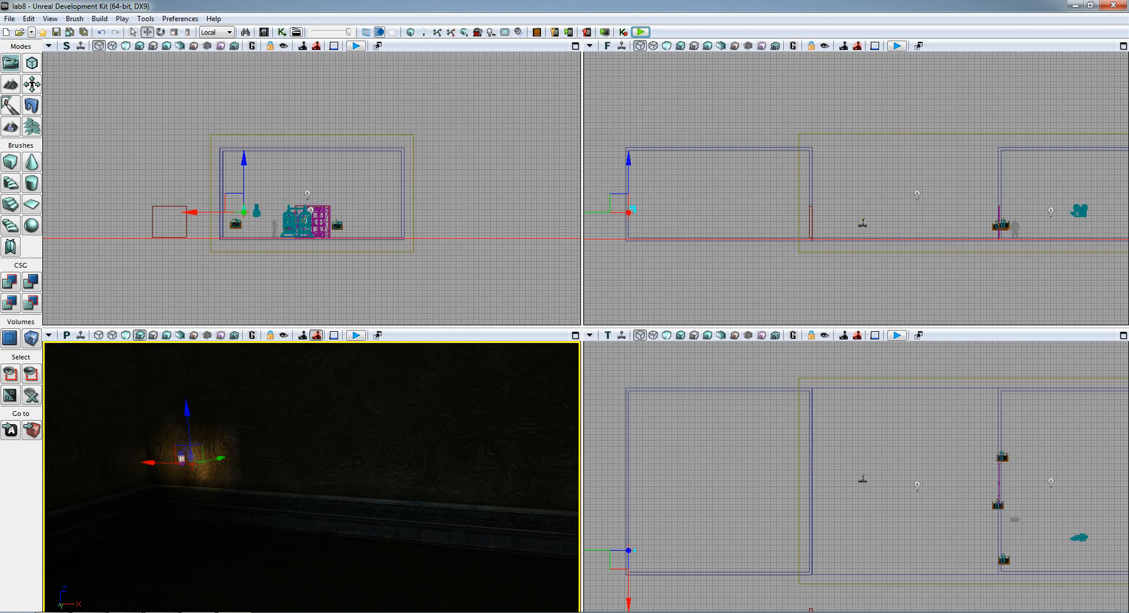
# Deselect the lamp, search the static meshes for "flu", and place S_LT_Light_SM_fluorescent01b on the same wall
pyautogui.click(1034, 83)
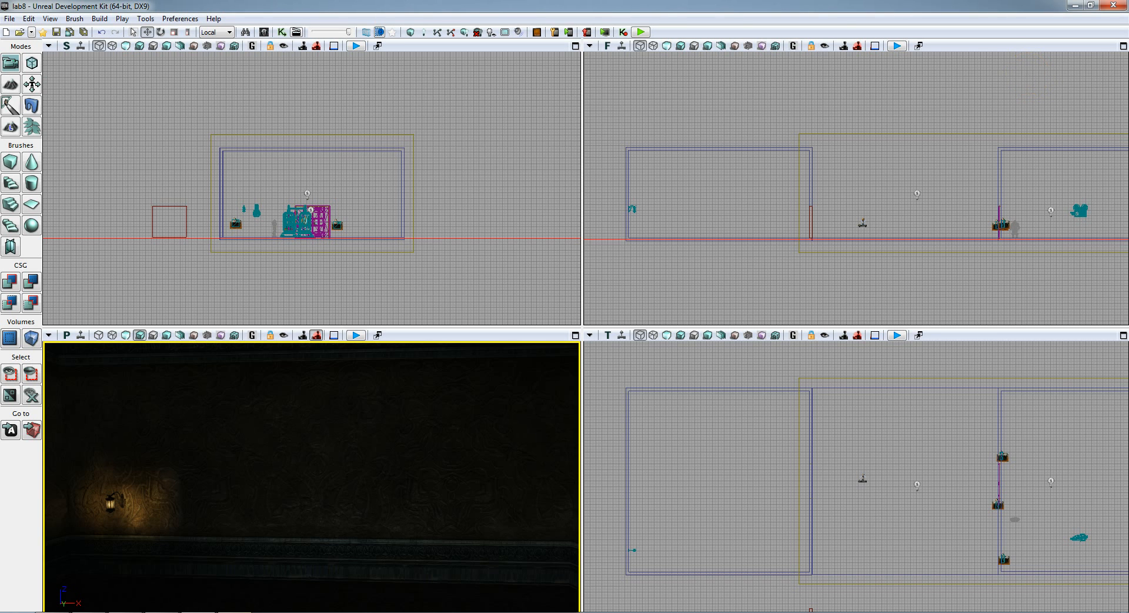
pyautogui.click(264, 32)
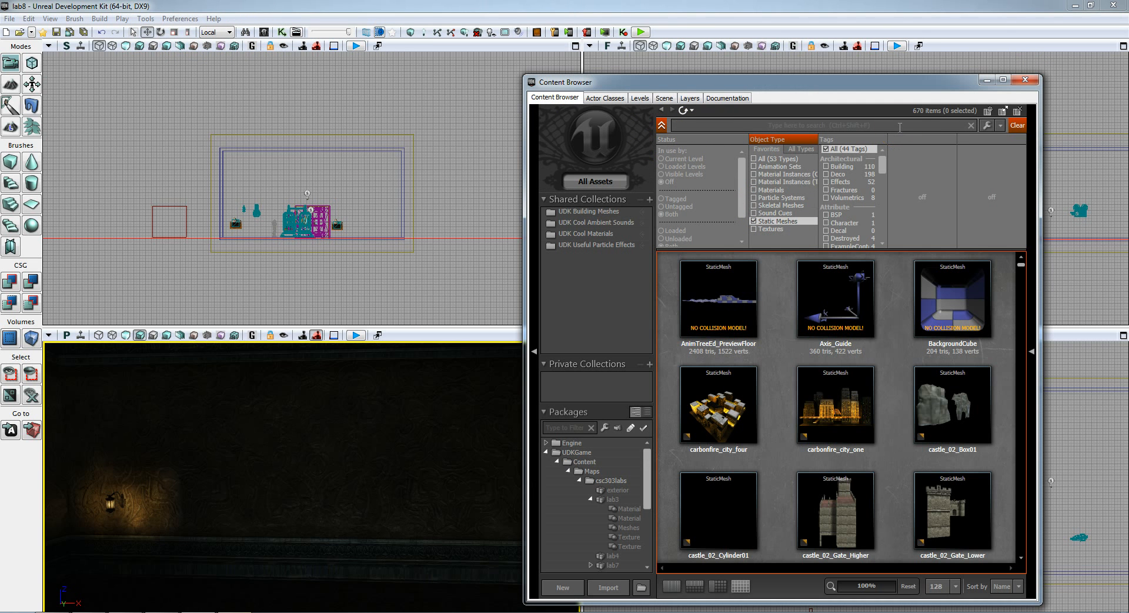
pyautogui.write('flu')
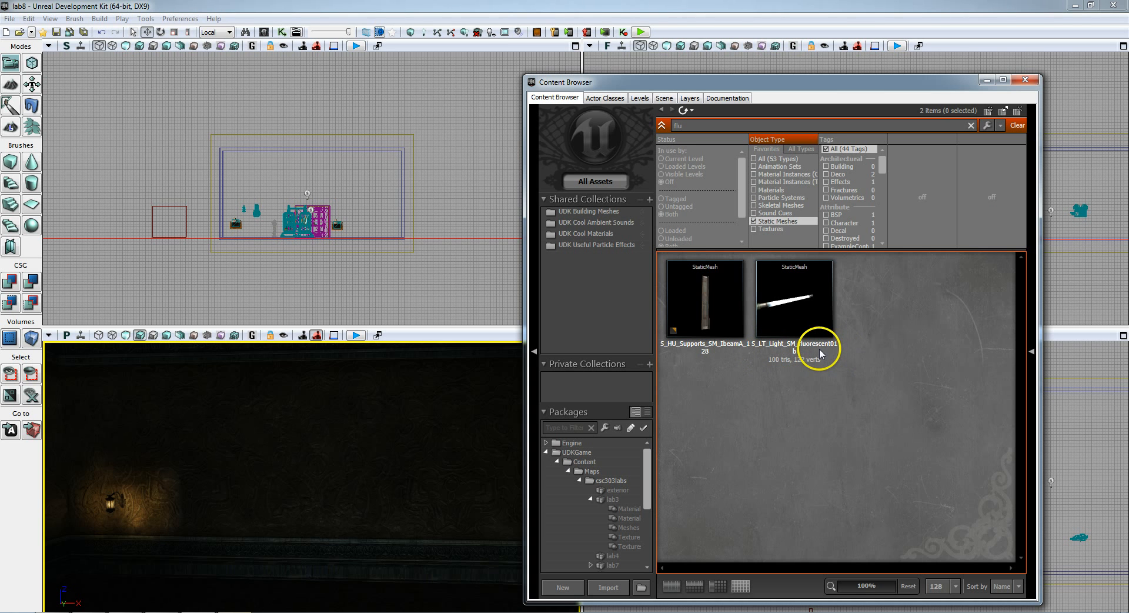
pyautogui.click(797, 307)
pyautogui.moveTo(796, 307); pyautogui.dragTo(431, 483)
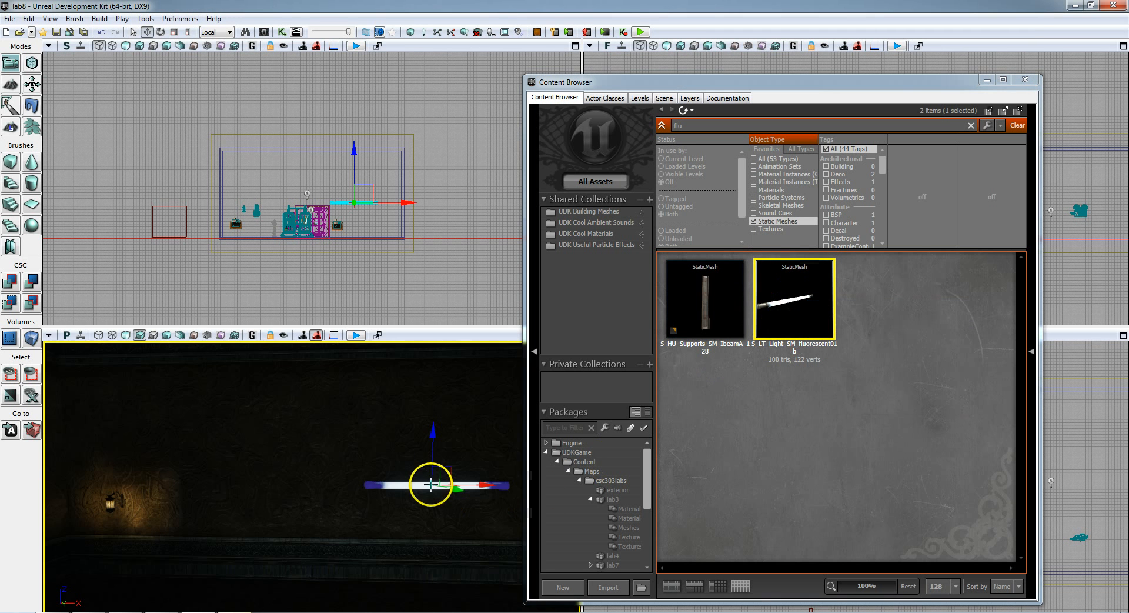
pyautogui.moveTo(415, 524)
pyautogui.mouseDown(button='right')
pyautogui.moveTo(440, 534)
pyautogui.moveTo(367, 535)
pyautogui.moveTo(467, 536)
pyautogui.moveTo(416, 540)
pyautogui.moveTo(420, 523)
pyautogui.mouseUp(button='right')
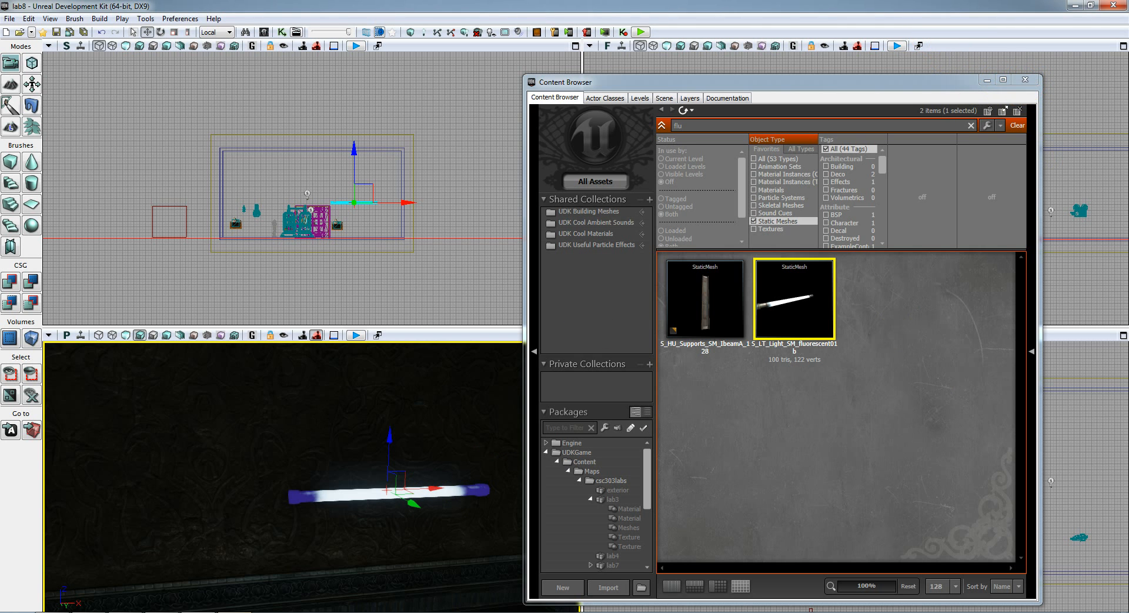
# Open the fluorescent light in the Static Mesh Editor, locate its LOD element's material M_LT_Light_SM_Fluorescent01, and open that in the Material Editor
pyautogui.moveTo(798, 304)
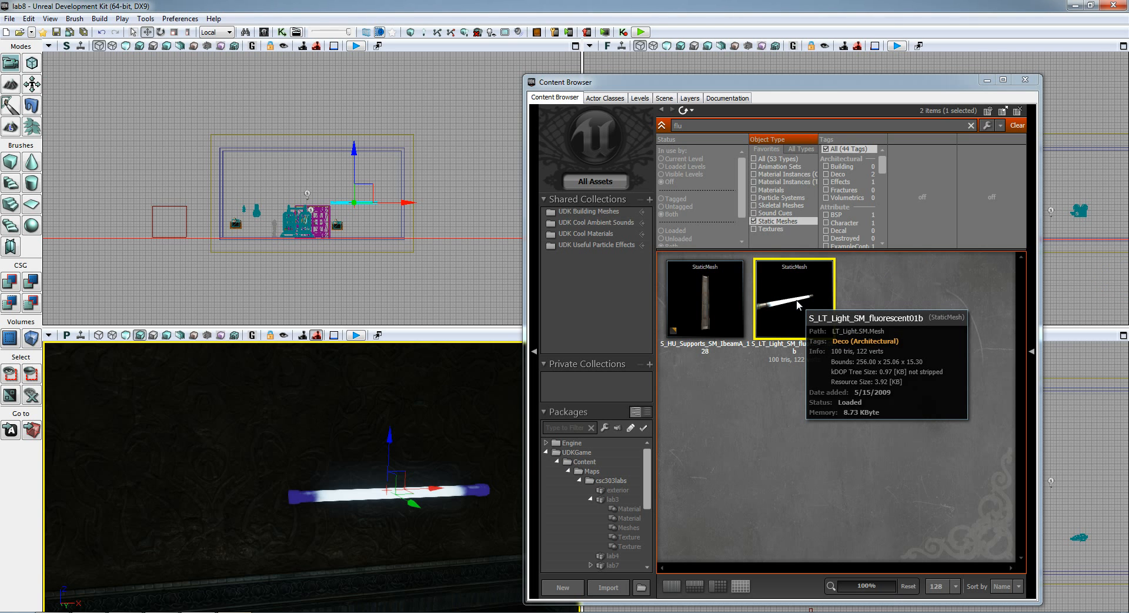
pyautogui.doubleClick(798, 305)
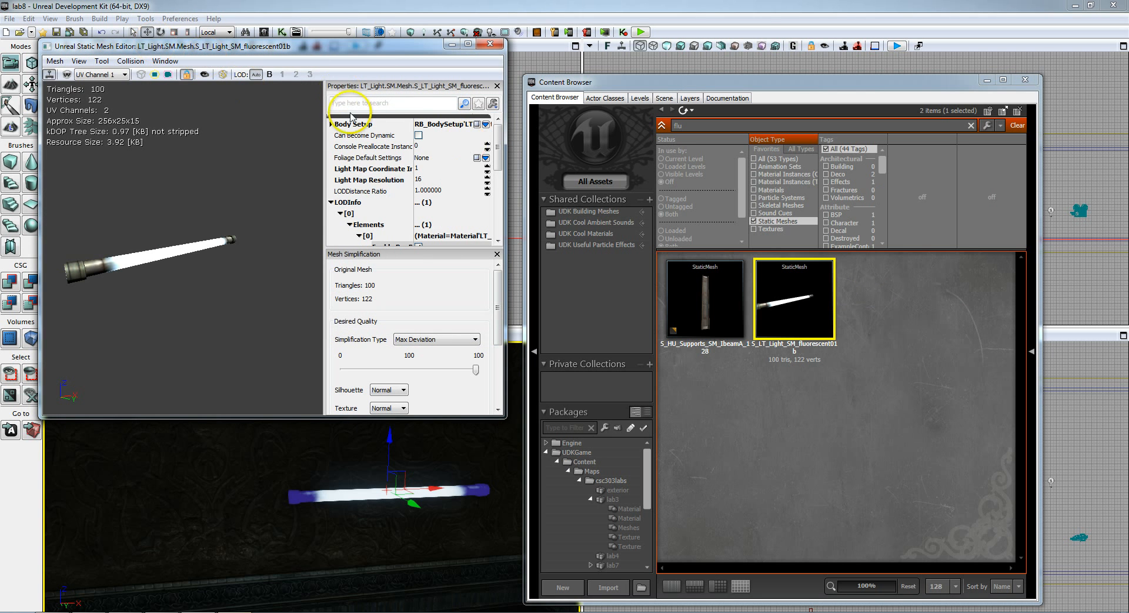
pyautogui.scroll(-4, 388, 217)
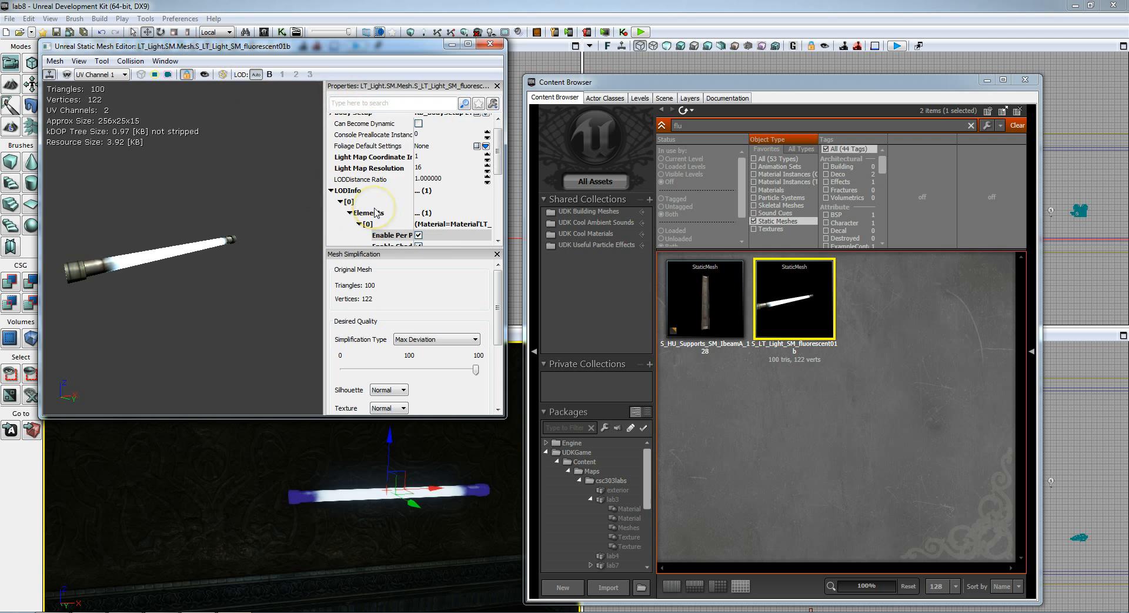
pyautogui.click(389, 223)
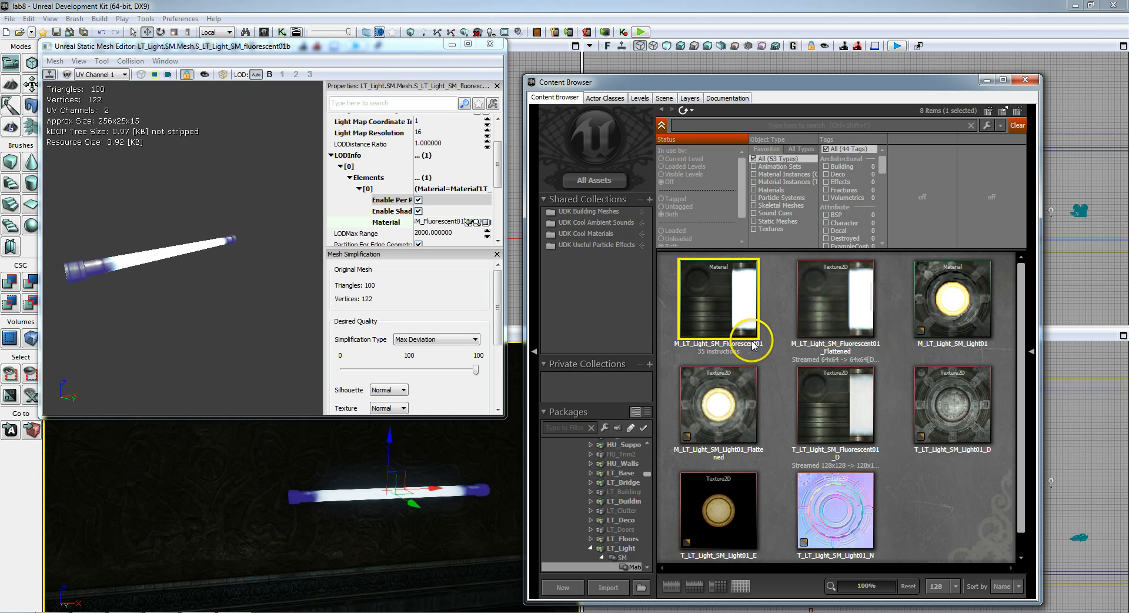
pyautogui.moveTo(714, 294)
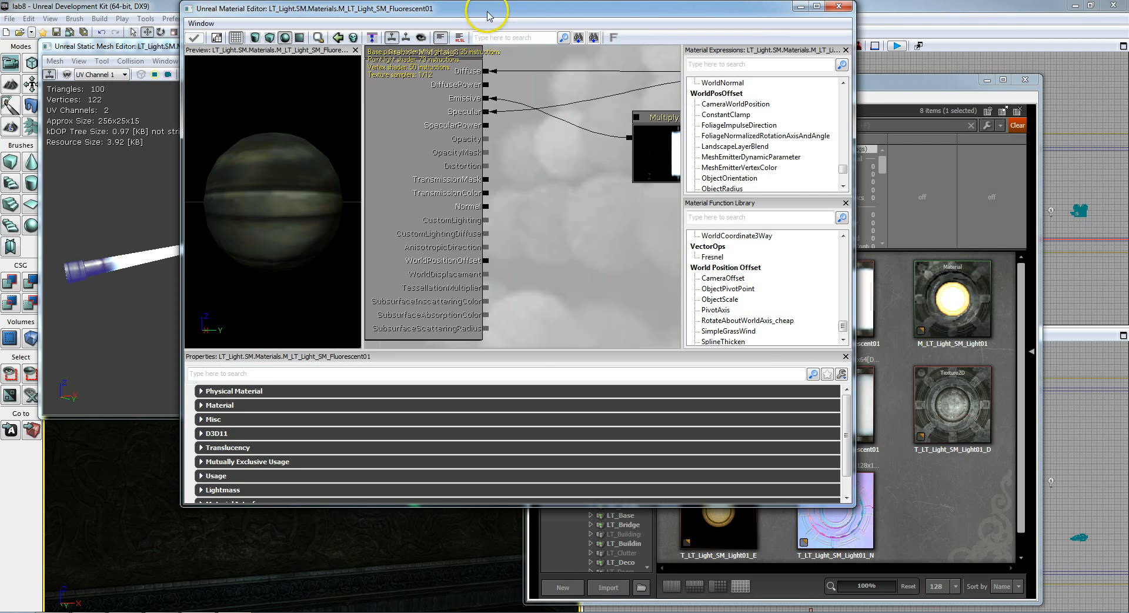
# Examine the fluorescent material's emissive Multiply node and LightColor parameter in the widened Material Editor, and close the editor
pyautogui.moveTo(491, 12); pyautogui.dragTo(450, 54)
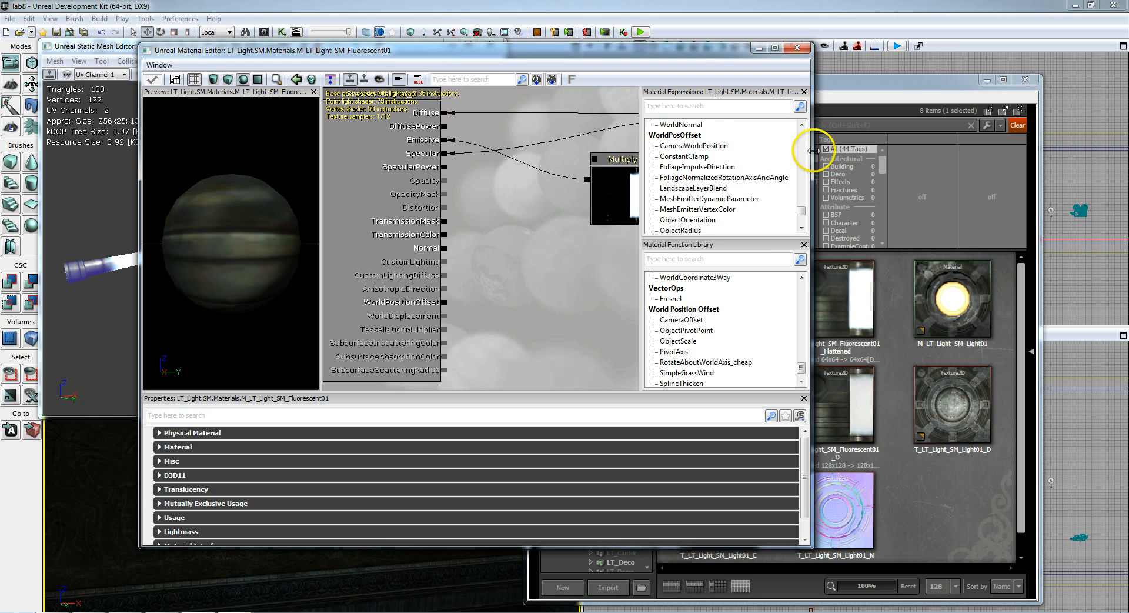
pyautogui.moveTo(826, 156); pyautogui.dragTo(993, 151)
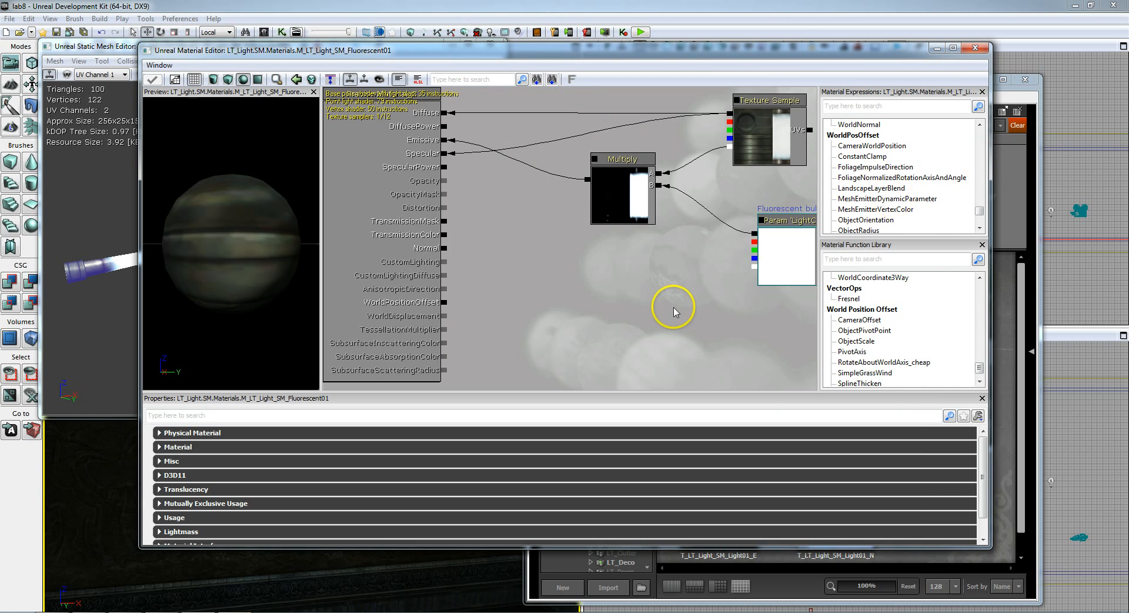
pyautogui.moveTo(673, 305); pyautogui.dragTo(573, 313)
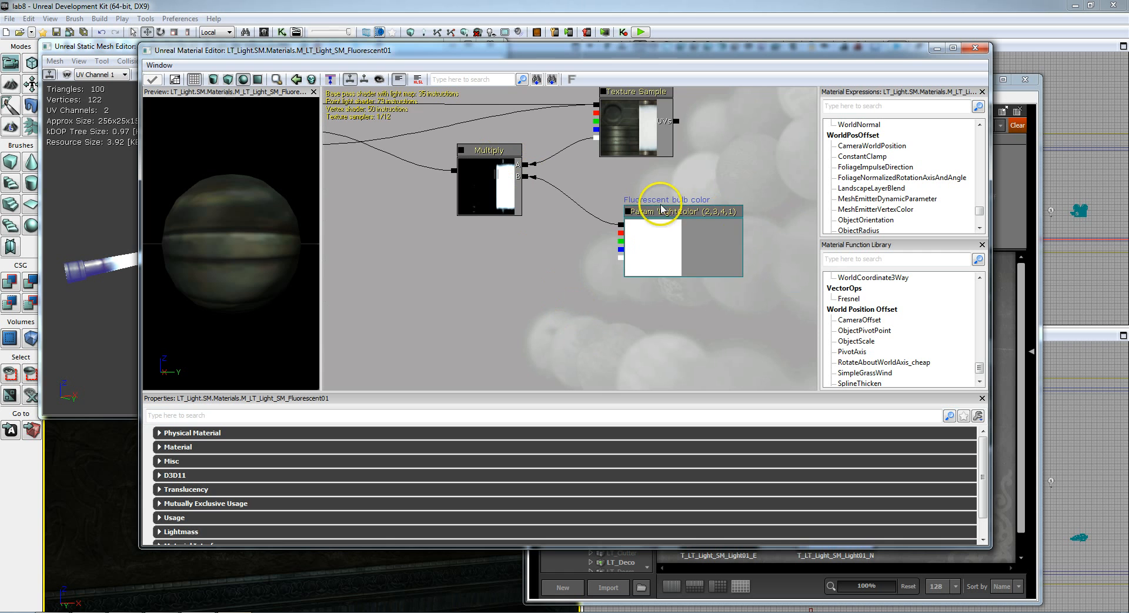
pyautogui.moveTo(715, 178); pyautogui.dragTo(675, 186)
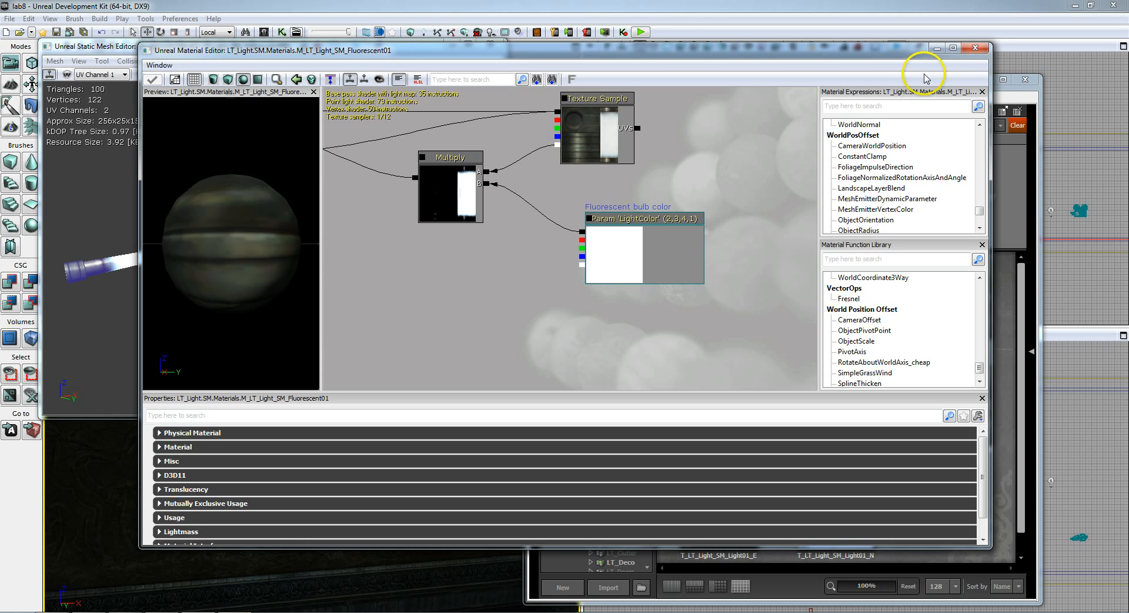
pyautogui.click(981, 52)
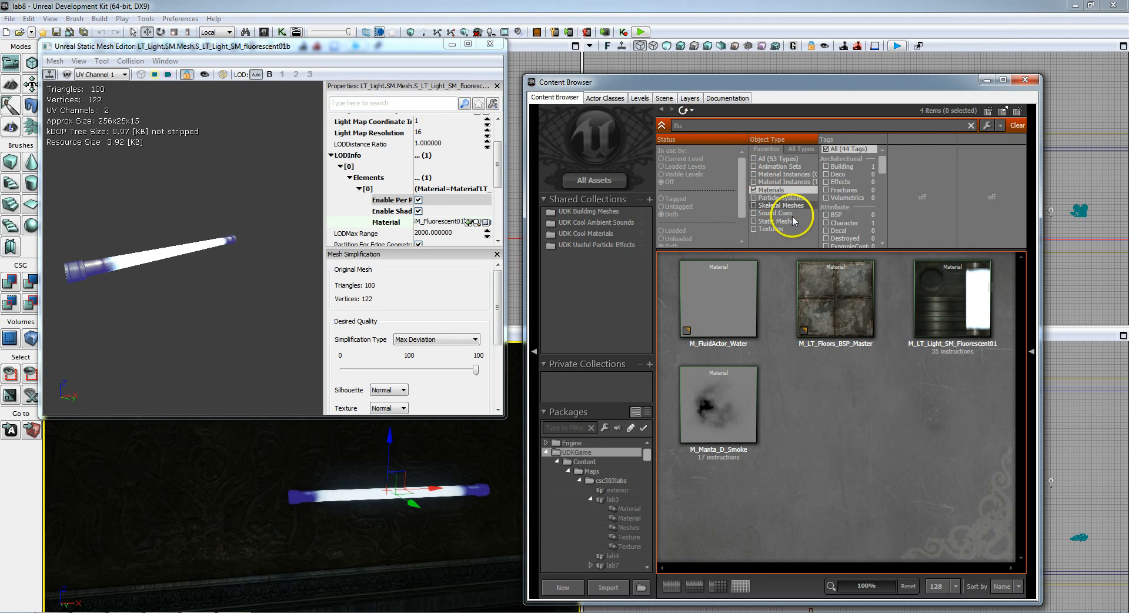
# Create a MaterialInstanceConstant named flurourescetlightmatconst in the lab8 package
pyautogui.rightClick(855, 400)
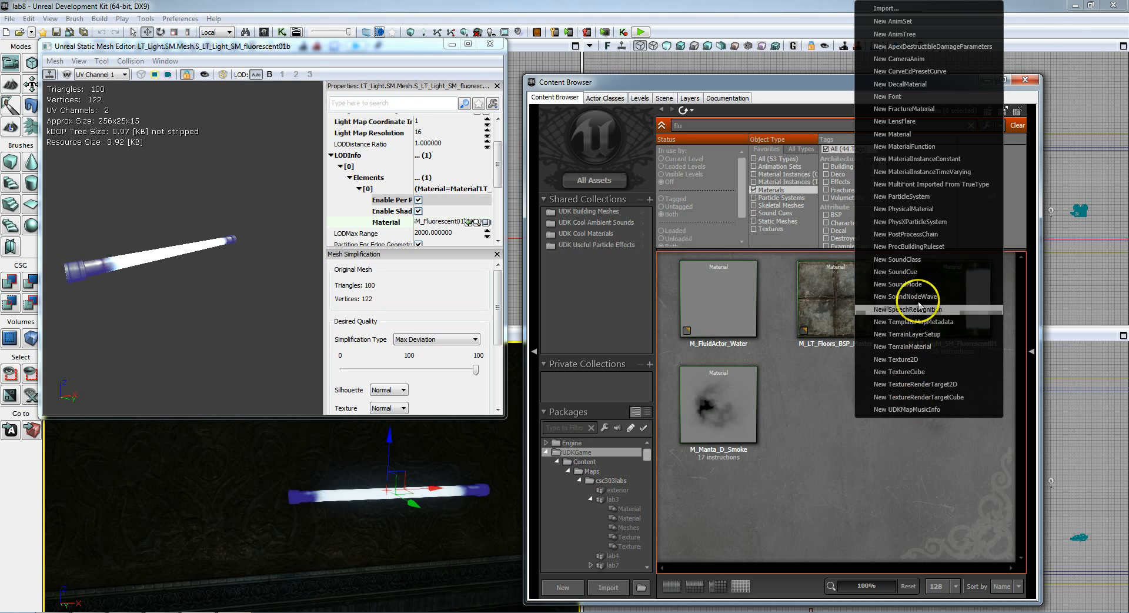
pyautogui.click(929, 160)
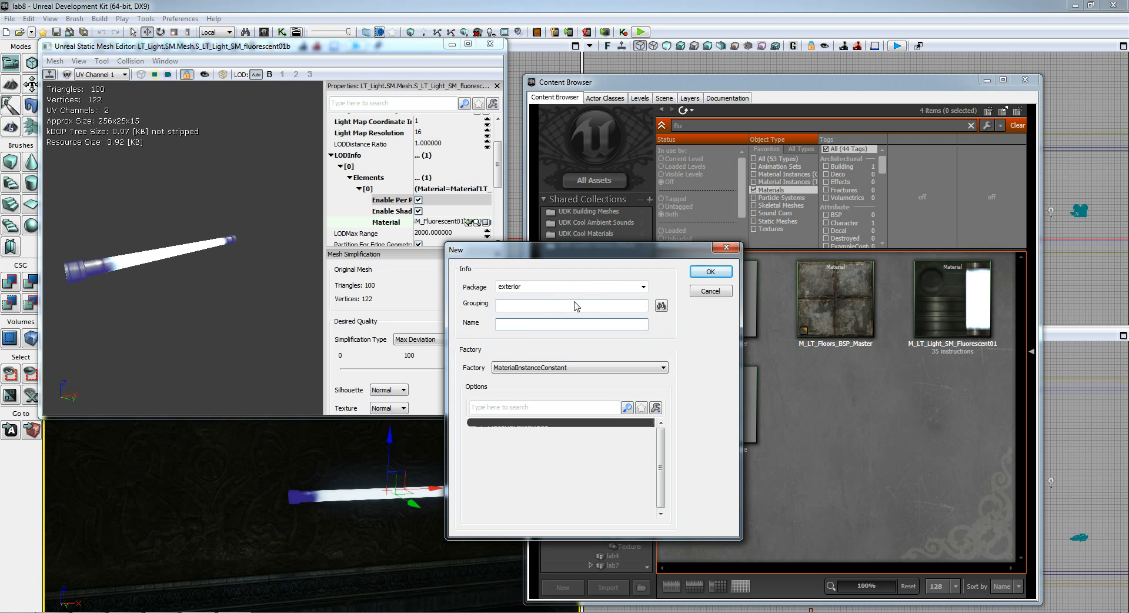
pyautogui.write('flurourescetlightmatconst')
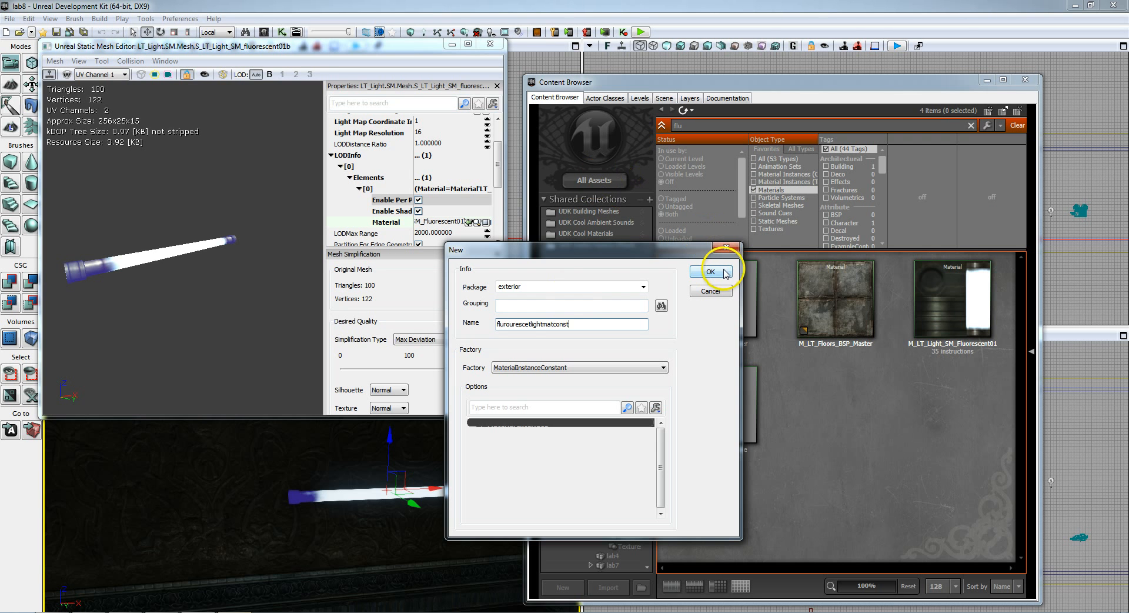
pyautogui.click(643, 287)
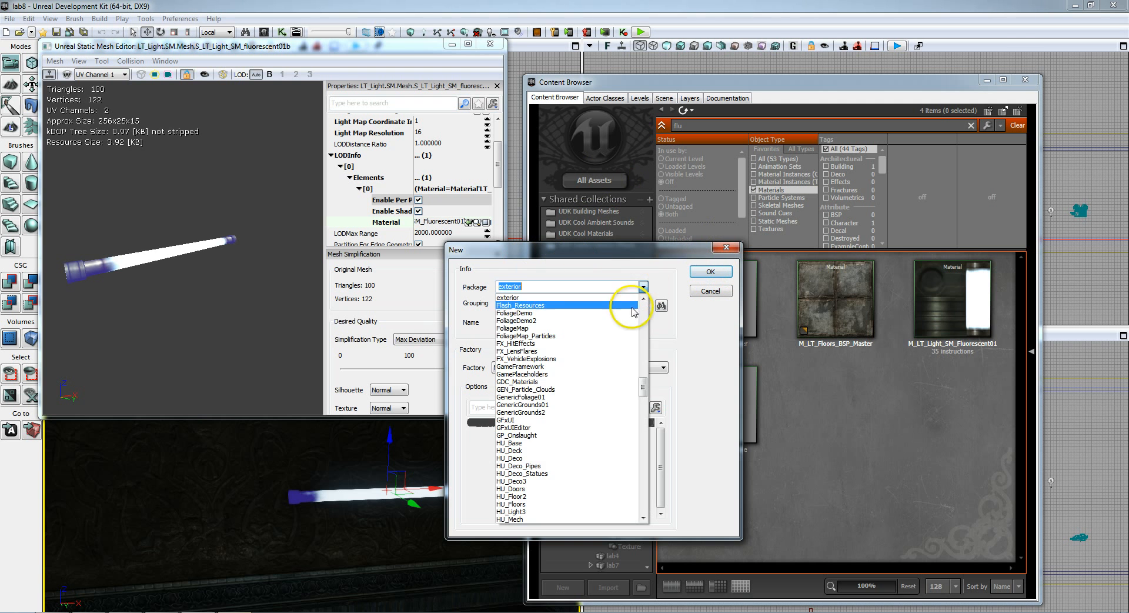
pyautogui.moveTo(642, 391)
pyautogui.mouseDown()
pyautogui.moveTo(651, 295)
pyautogui.moveTo(660, 415)
pyautogui.moveTo(653, 409)
pyautogui.mouseUp()
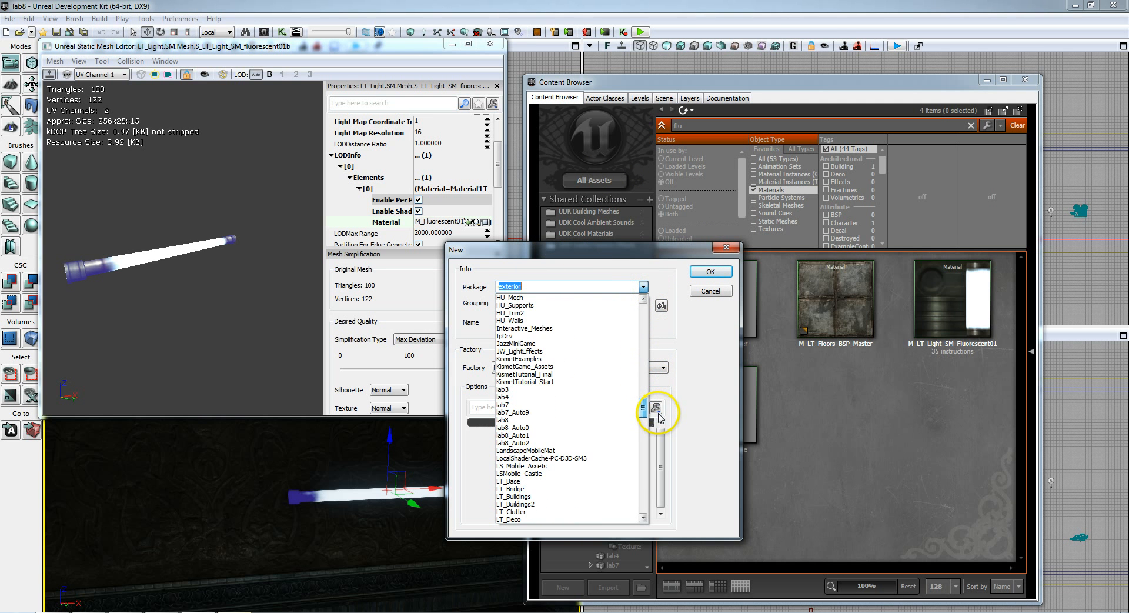
pyautogui.click(552, 421)
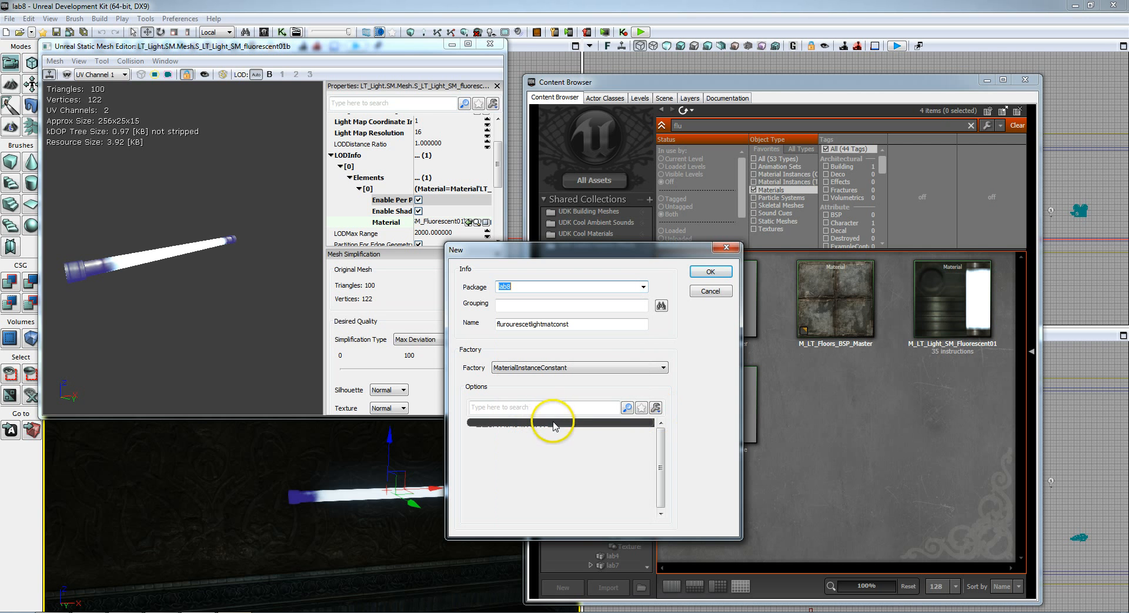
pyautogui.click(718, 274)
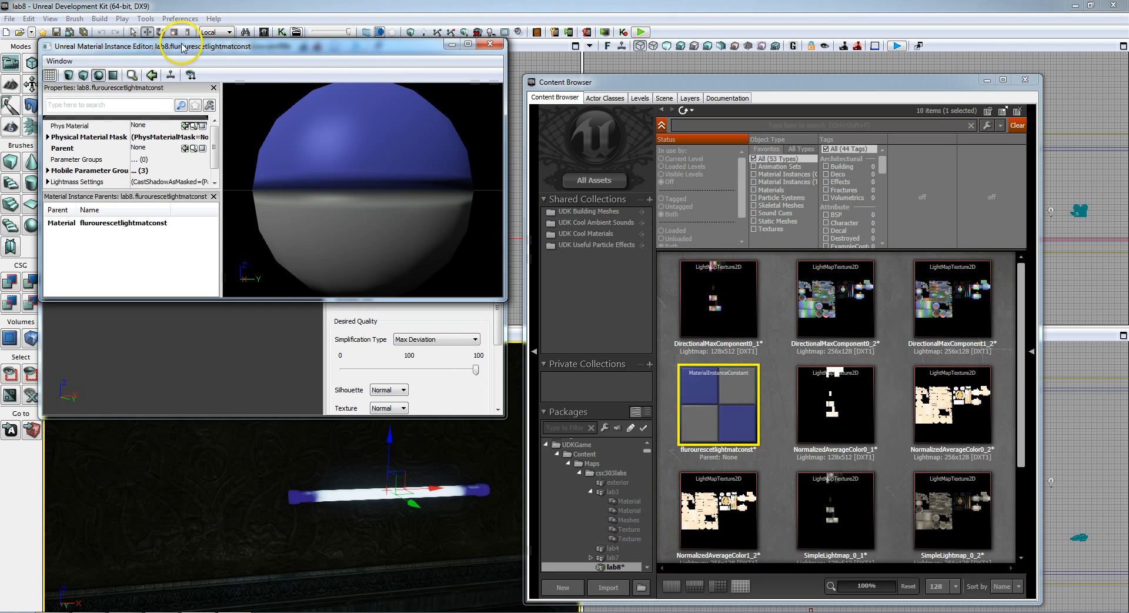
# Locate the fluorescent mesh's material M_LT_Light_SM_Fluorescent01 in the Content Browser and assign it as the new material instance's parent
pyautogui.moveTo(182, 47); pyautogui.dragTo(241, 83)
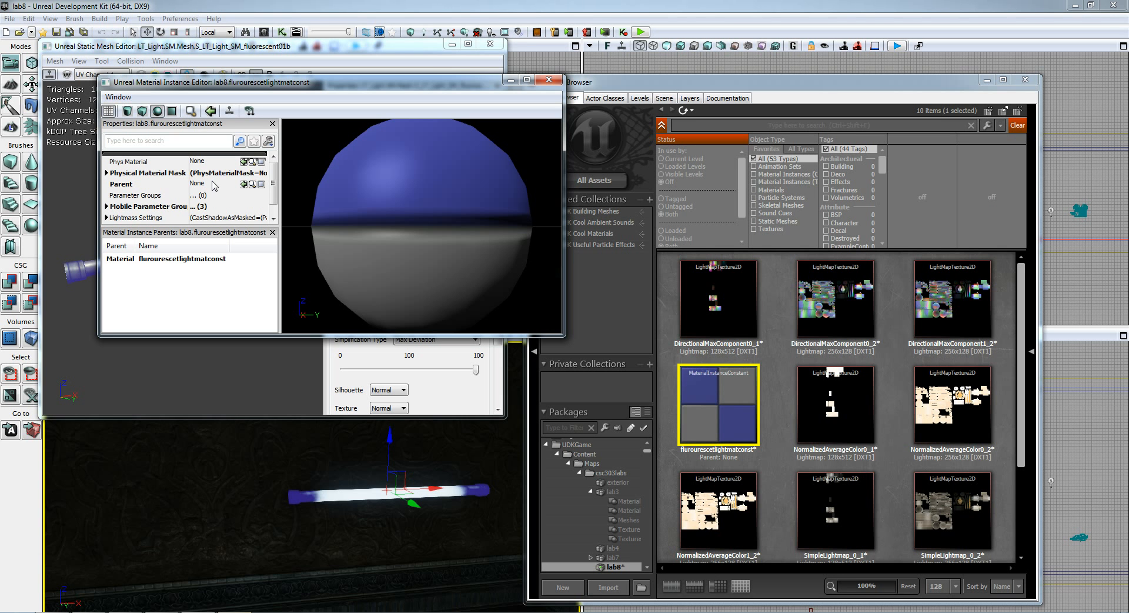
pyautogui.click(333, 496)
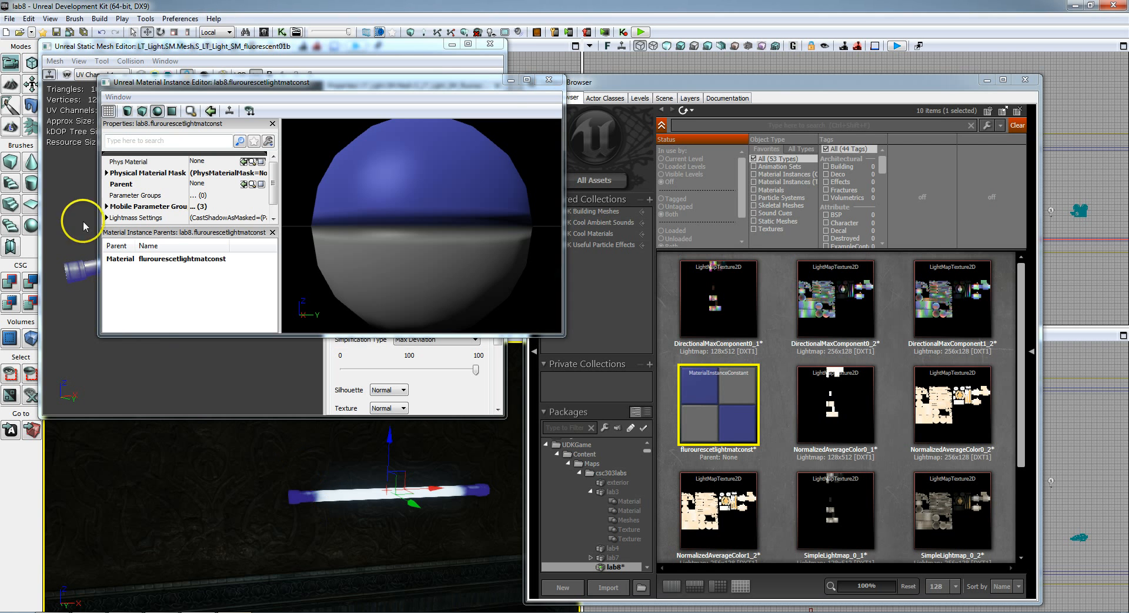
pyautogui.click(88, 47)
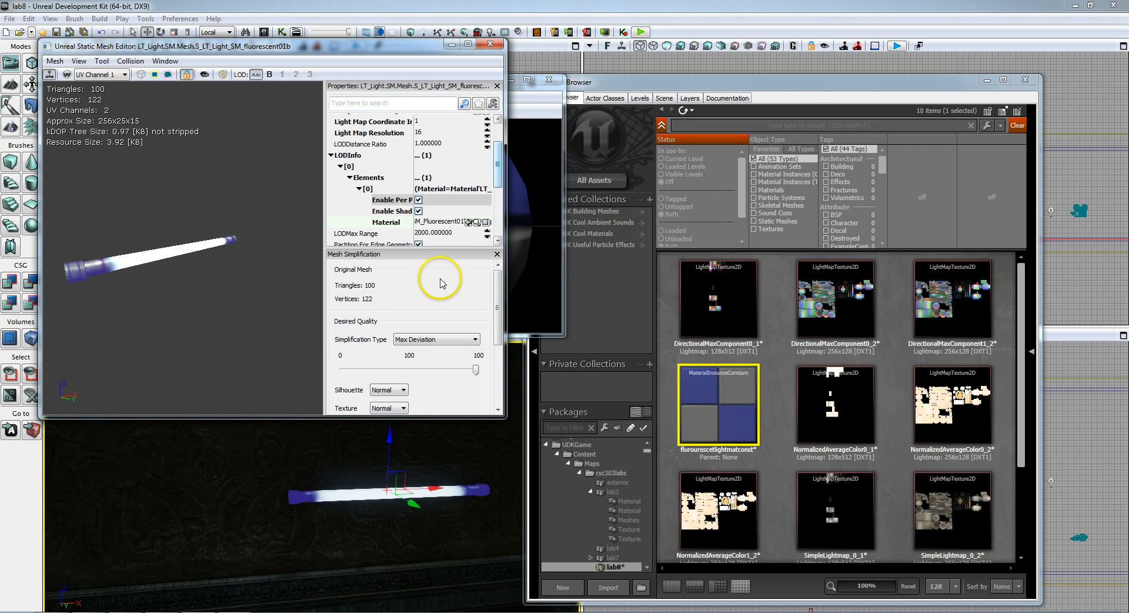
pyautogui.click(478, 223)
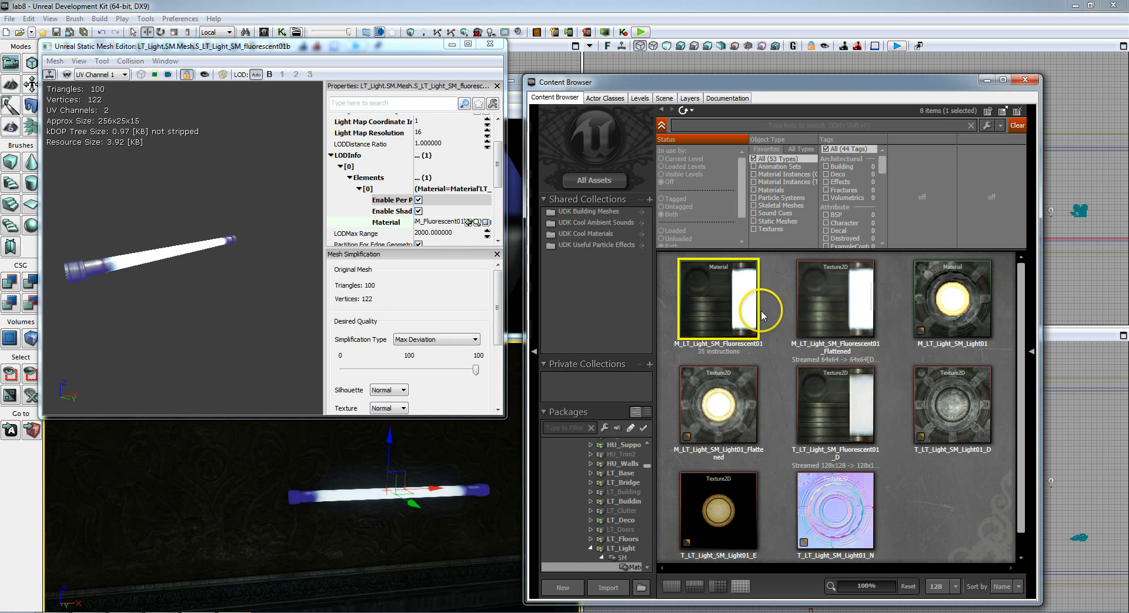
pyautogui.click(452, 45)
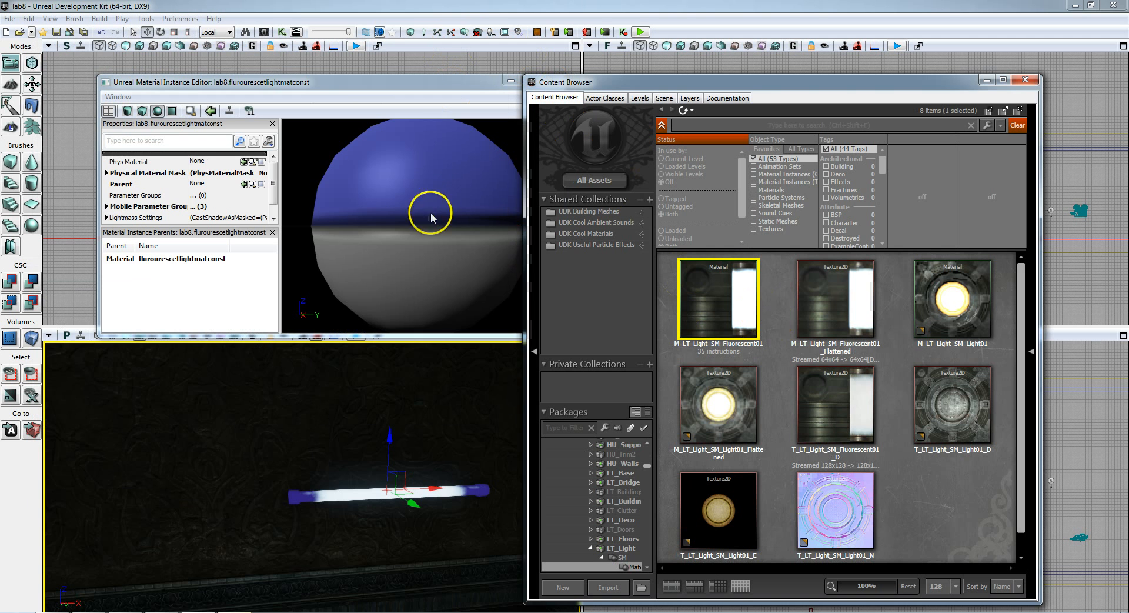
pyautogui.click(246, 185)
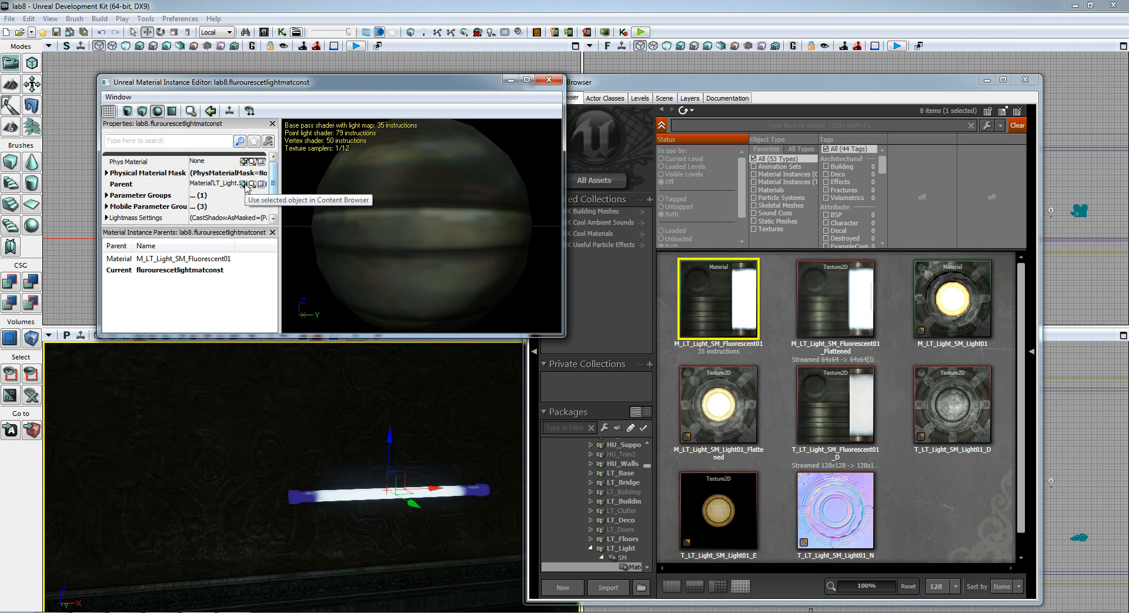
# Enable the override of the LightColor vector parameter in the material instance's parameter groups and show its colour components
pyautogui.scroll(-1, 223, 187)
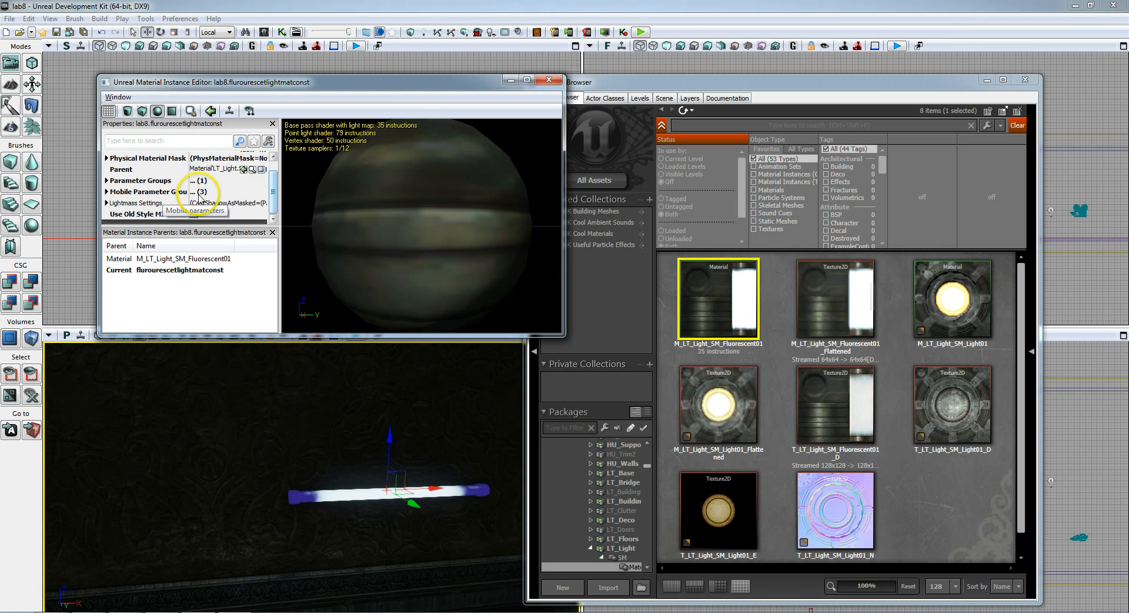
pyautogui.click(107, 180)
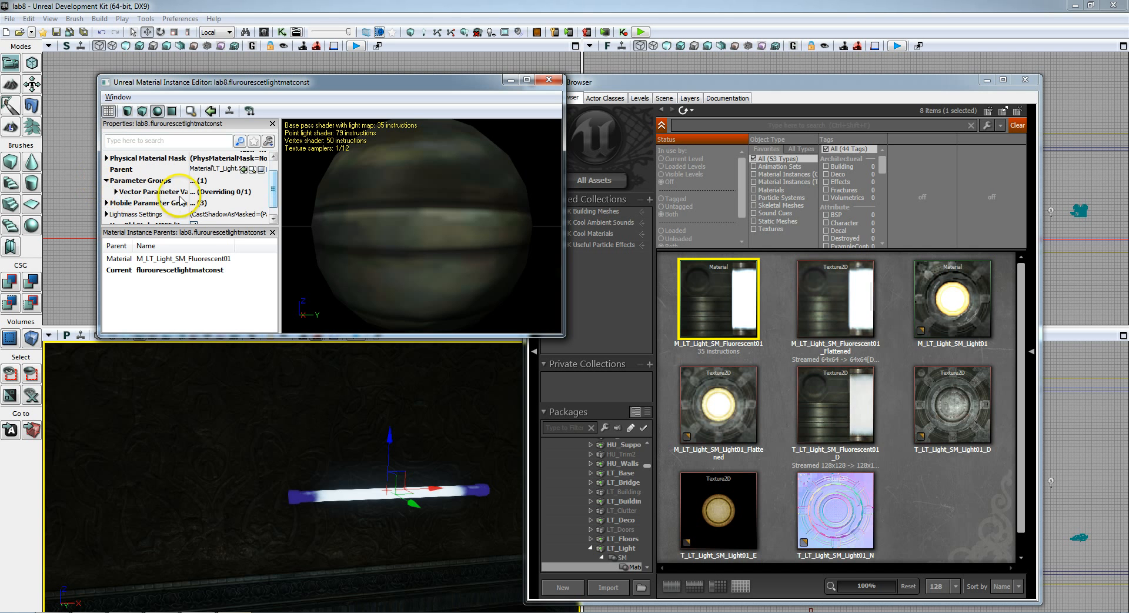
pyautogui.click(116, 192)
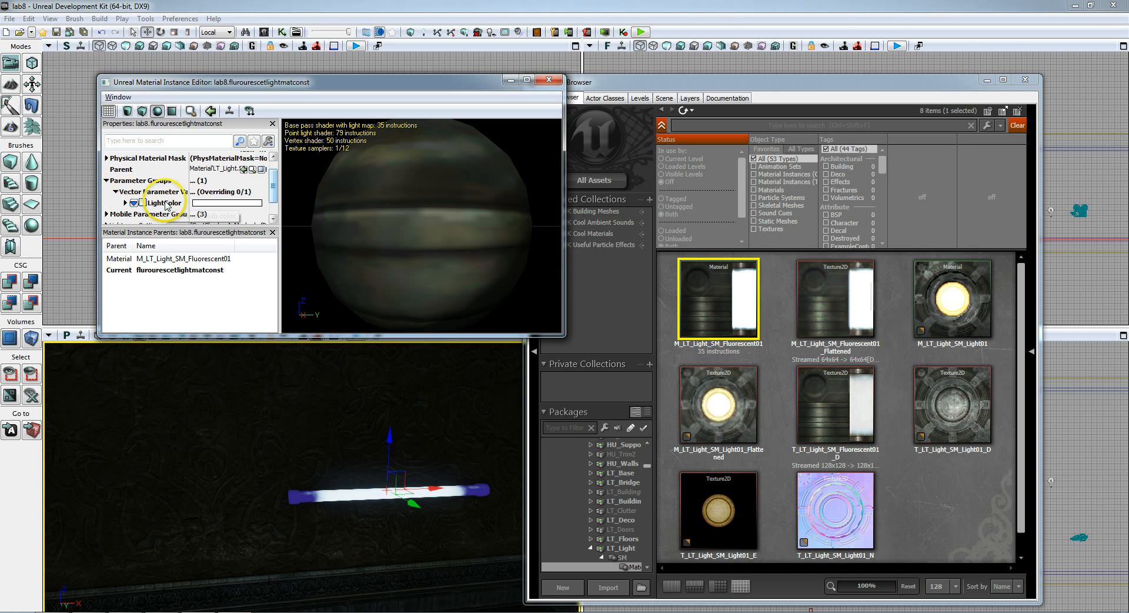
pyautogui.click(125, 202)
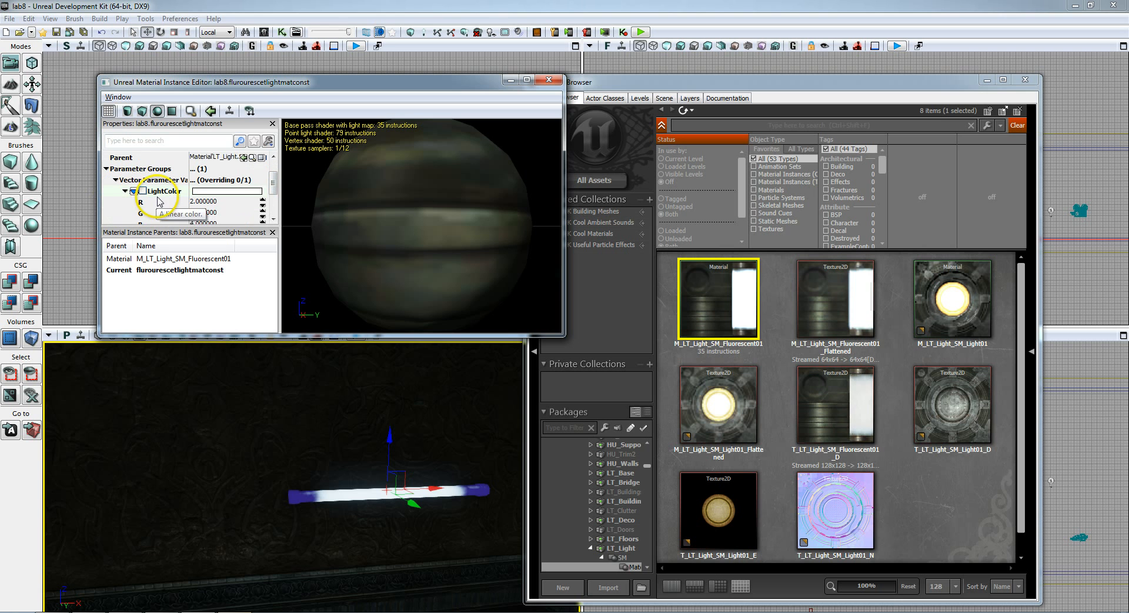
pyautogui.scroll(-1, 144, 188)
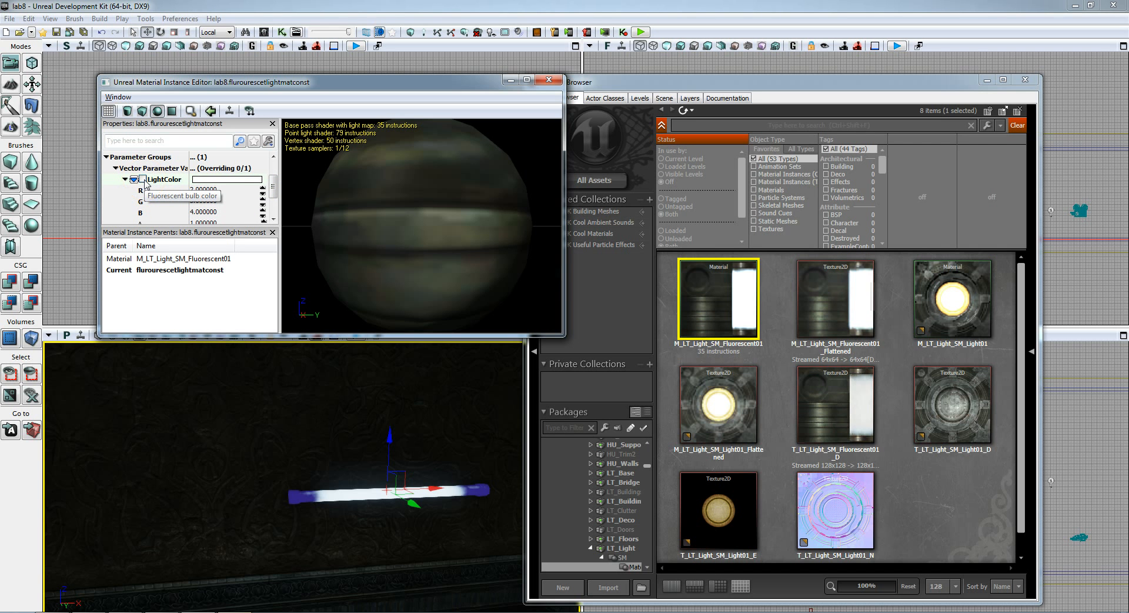
pyautogui.scroll(-1, 176, 186)
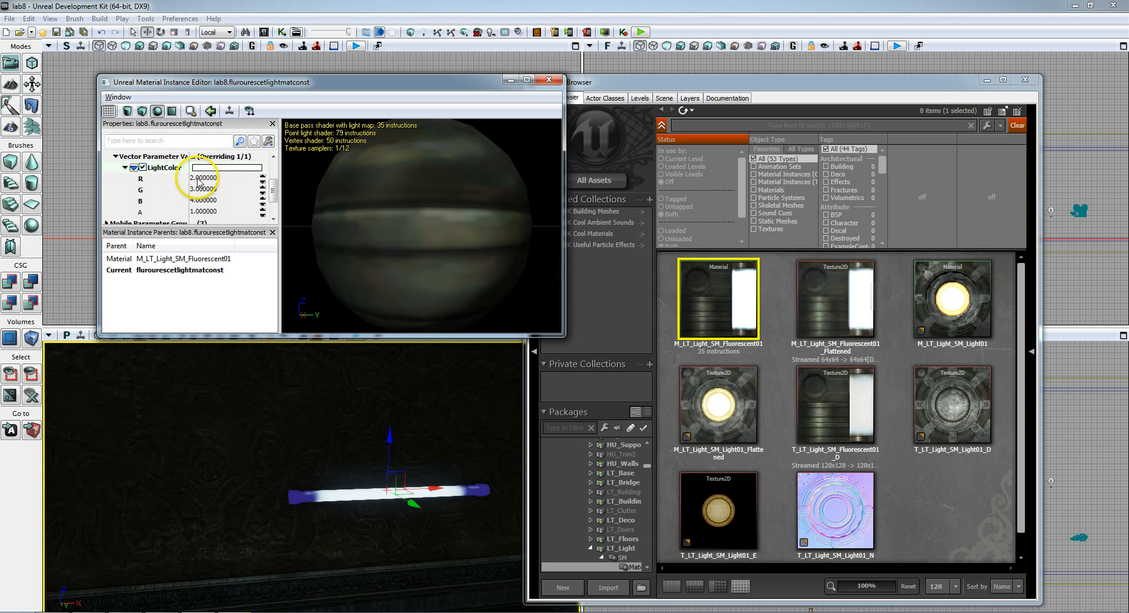
# Set the LightColor parameter's R, G and B values to 0 and close the Material Instance Editor
pyautogui.click(201, 178)
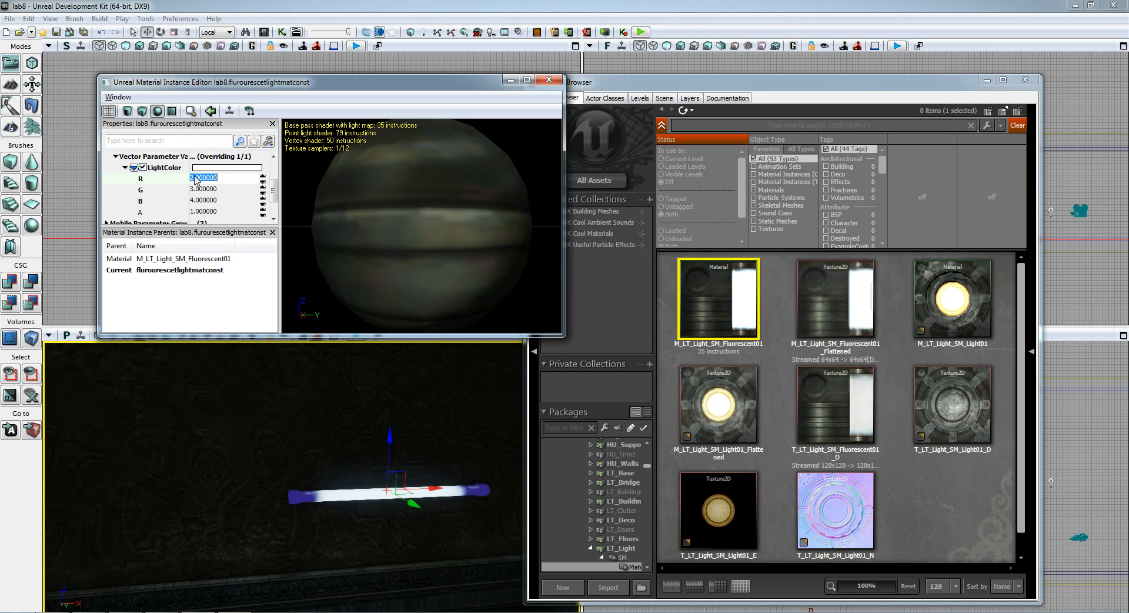
pyautogui.press('Tab')
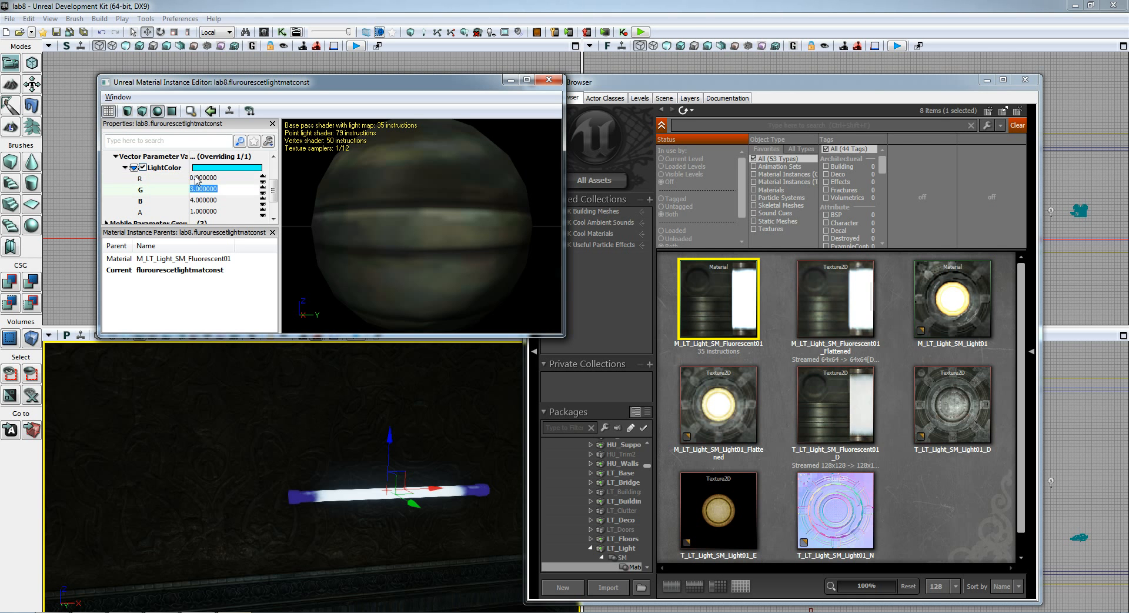
pyautogui.write('0')
pyautogui.press('Tab')
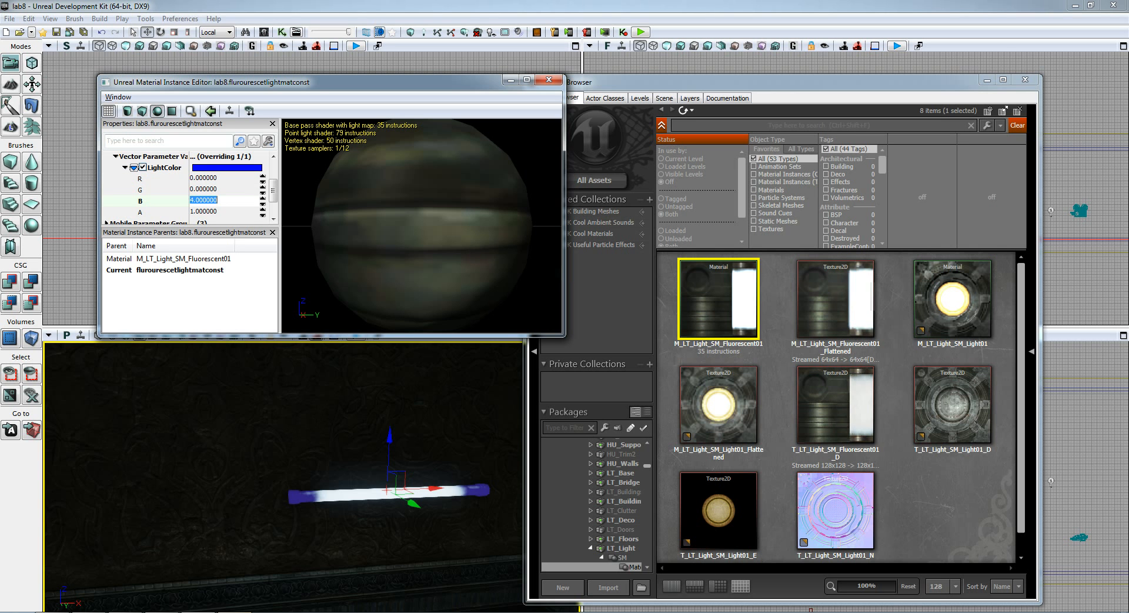
pyautogui.press('Tab')
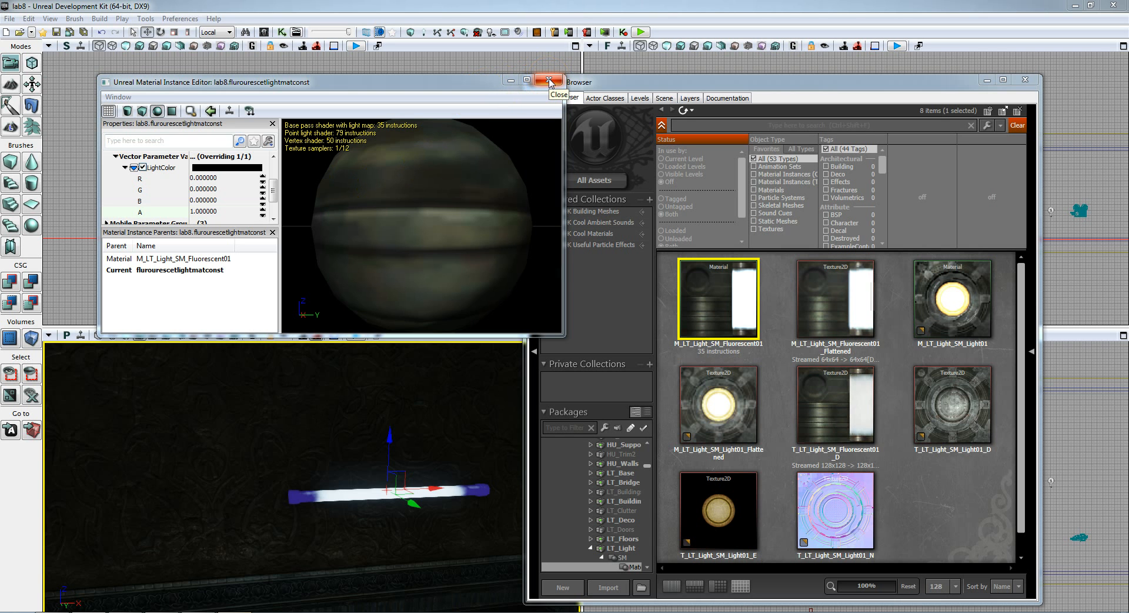
pyautogui.click(550, 81)
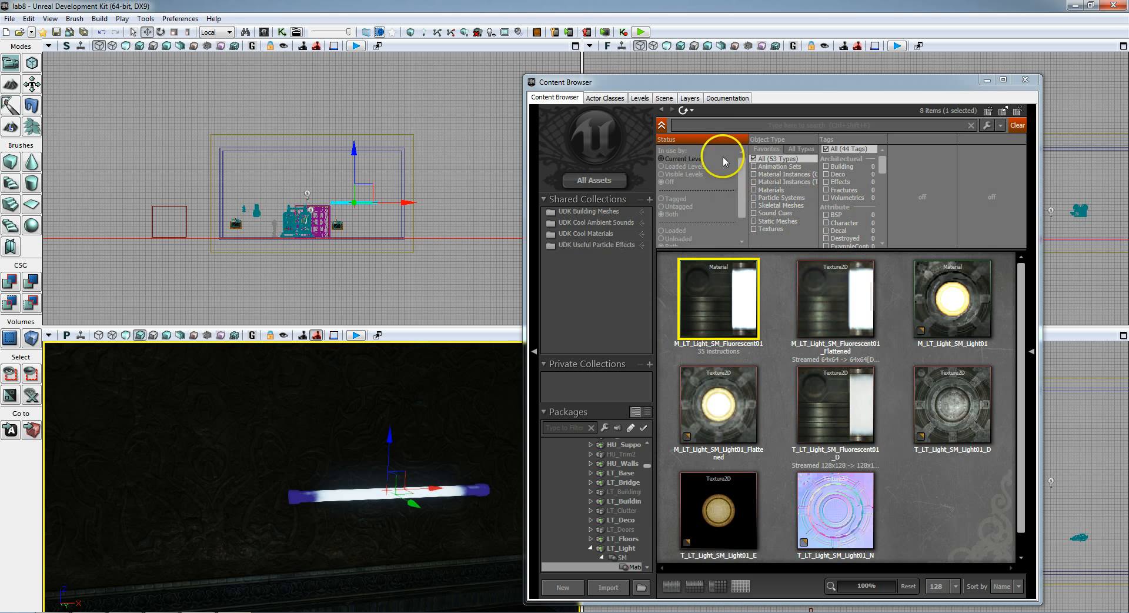
# Search all assets for "flu mat" to find the new material instance
pyautogui.click(695, 125)
pyautogui.write('flu')
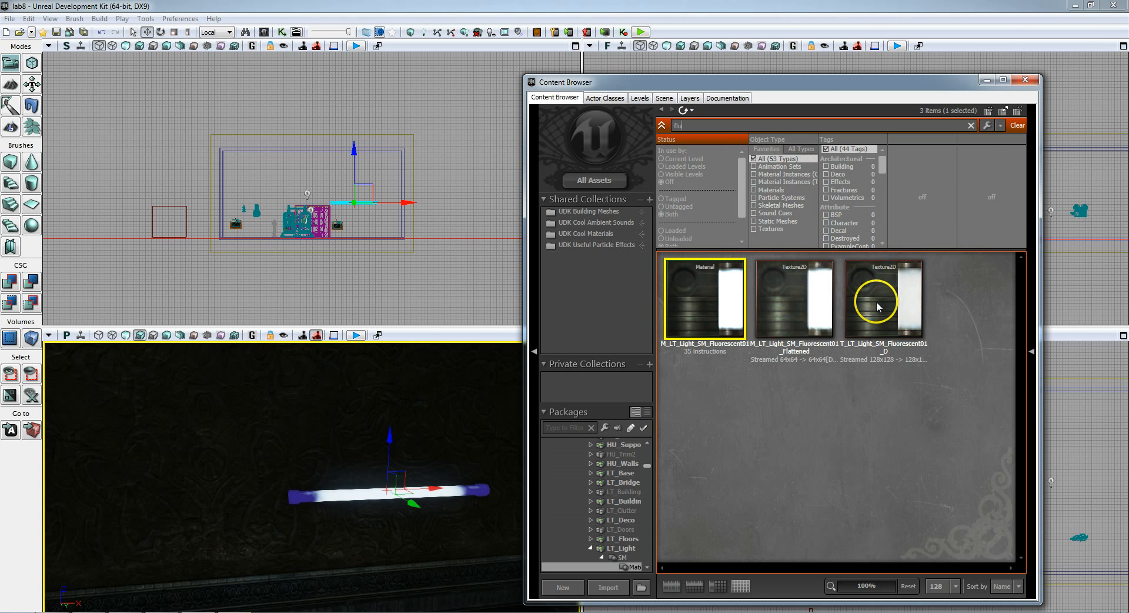
pyautogui.moveTo(864, 303)
pyautogui.press('BackSpace')
pyautogui.press('BackSpace')
pyautogui.write('mat')
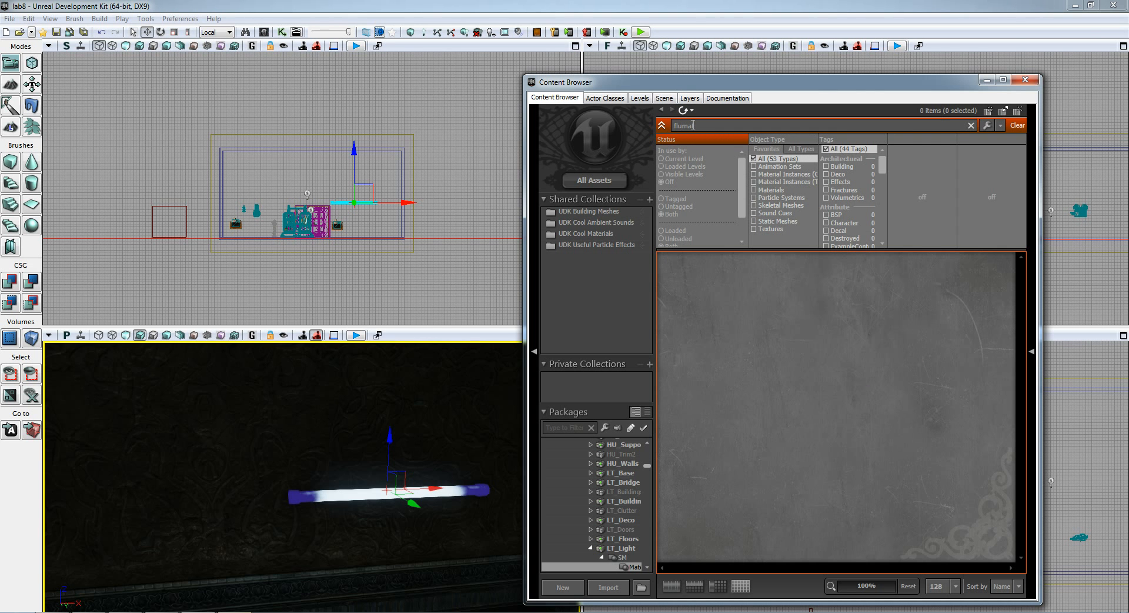
# Apply the flurourescetlightmatconst material instance to the fluorescent light on the wall and view the mesh in the perspective viewport
pyautogui.click(731, 308)
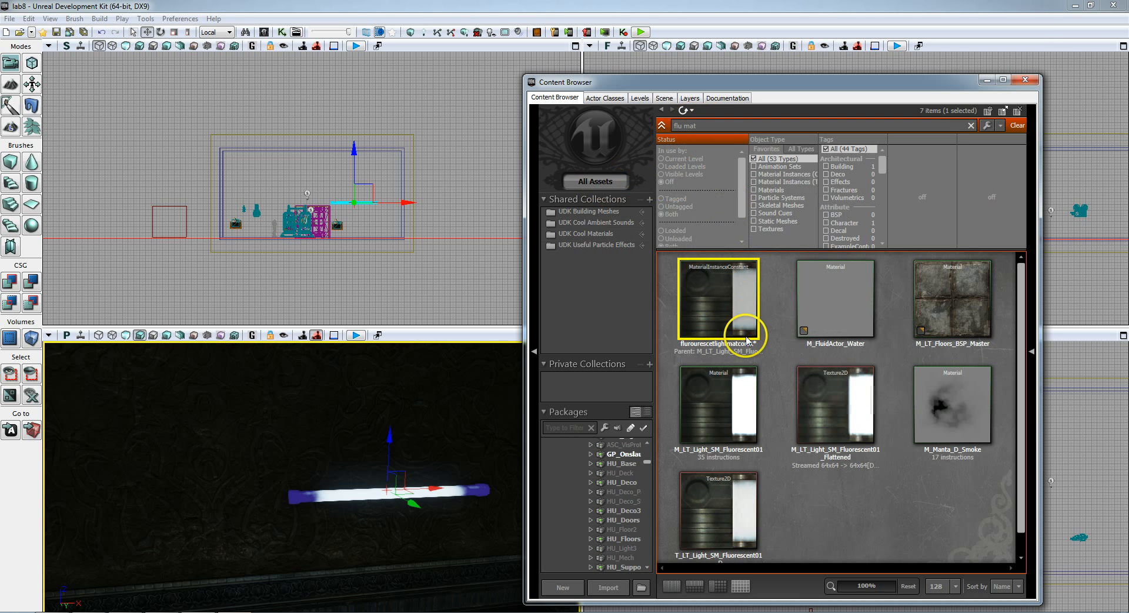
pyautogui.moveTo(732, 330)
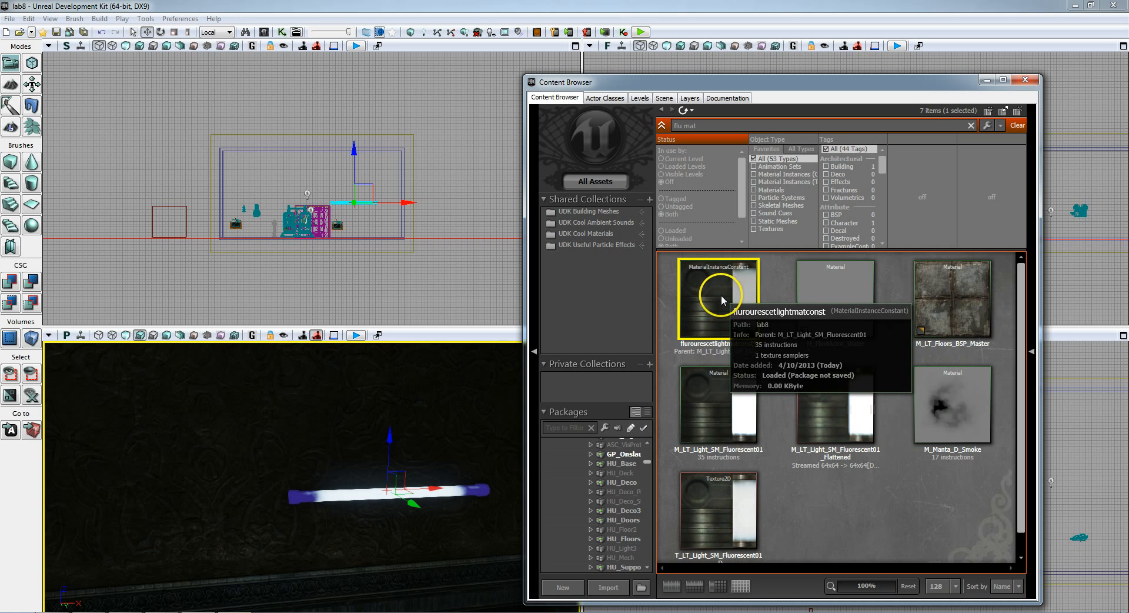
pyautogui.moveTo(721, 297); pyautogui.dragTo(363, 498)
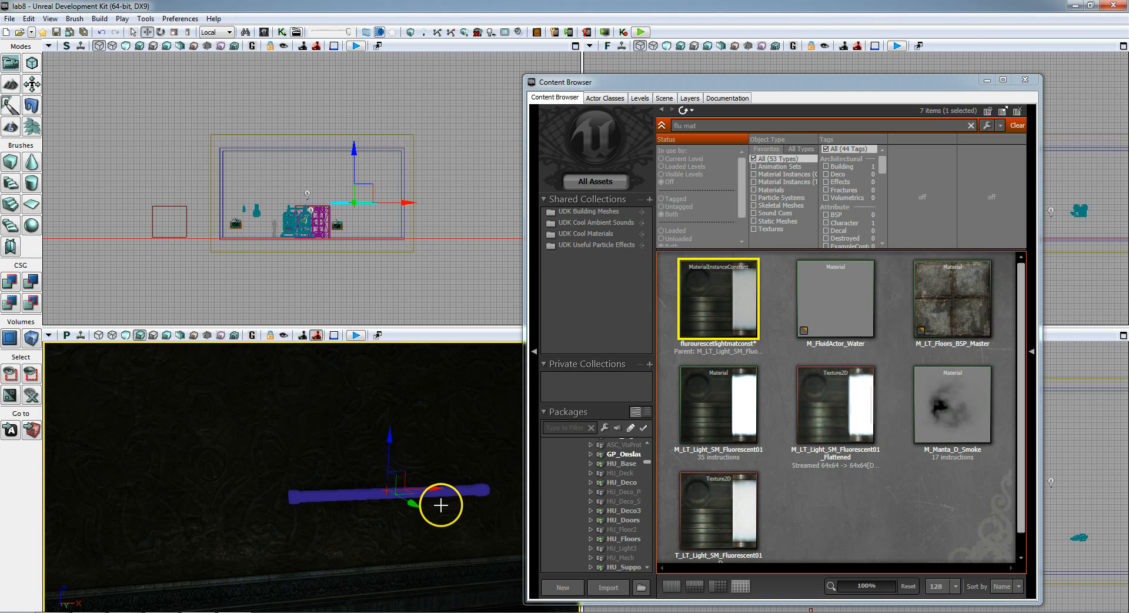
pyautogui.moveTo(495, 407); pyautogui.dragTo(495, 408, button='right')
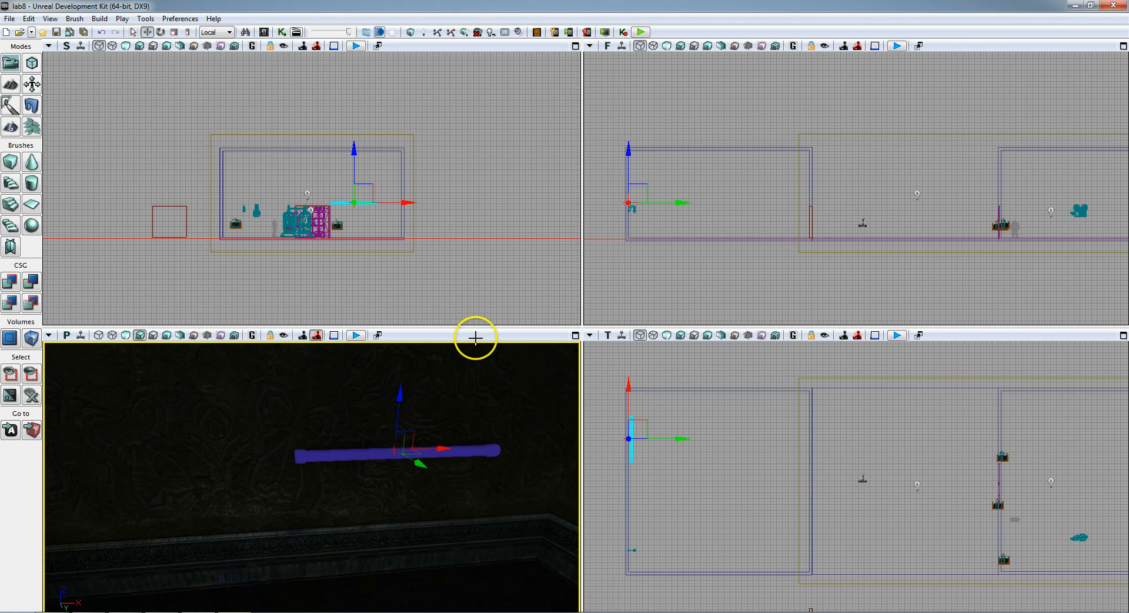
# Add a PointLightToggleable actor to the wall just below the fluorescent light
pyautogui.click(264, 32)
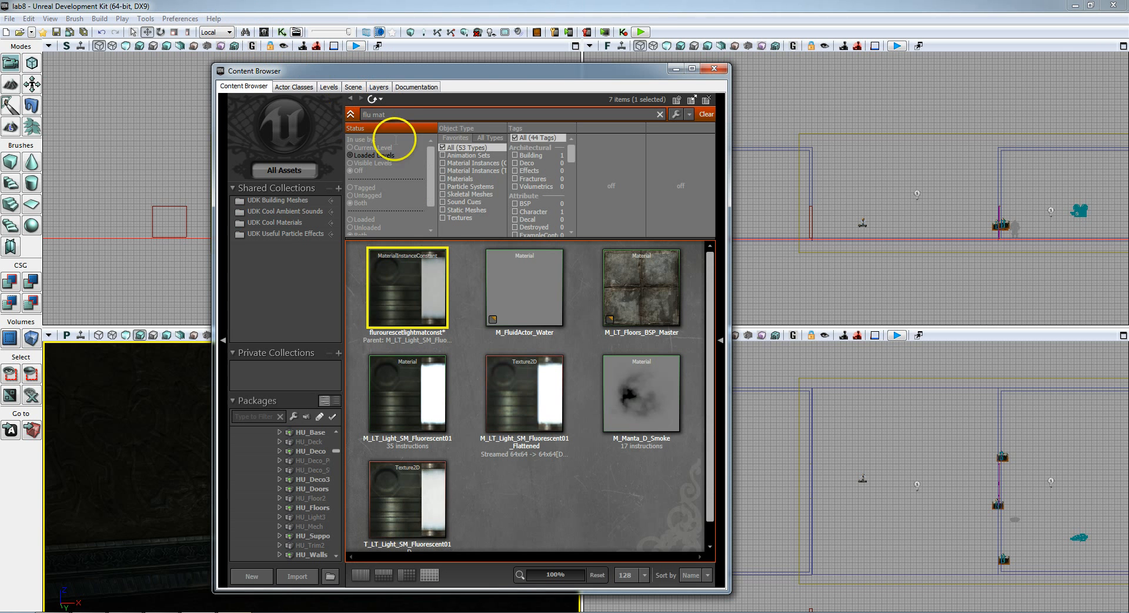
pyautogui.click(294, 87)
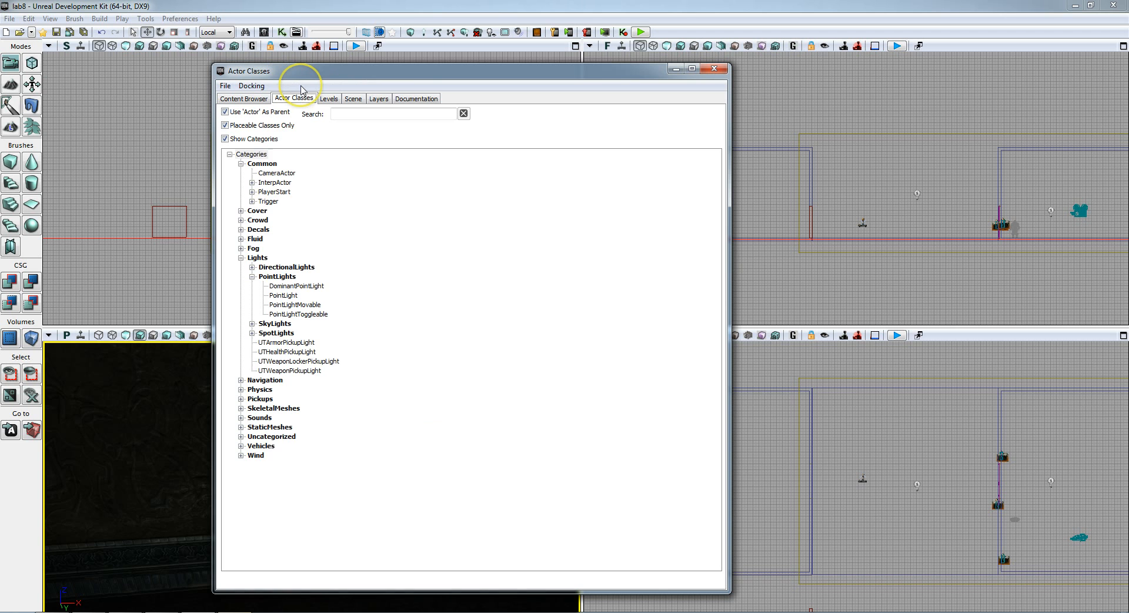
pyautogui.click(240, 164)
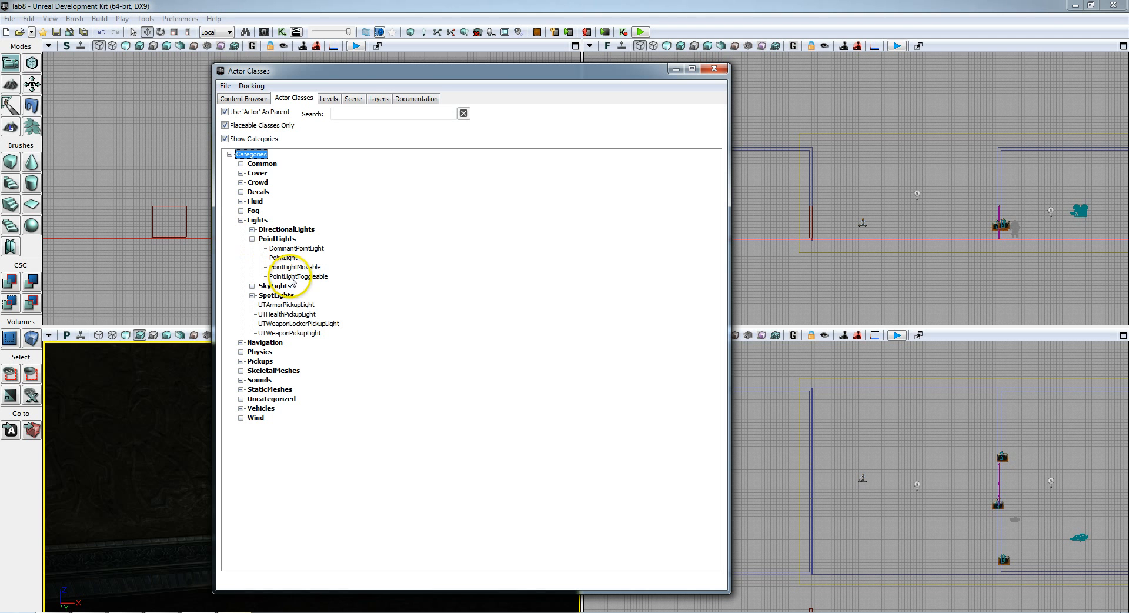
pyautogui.click(311, 280)
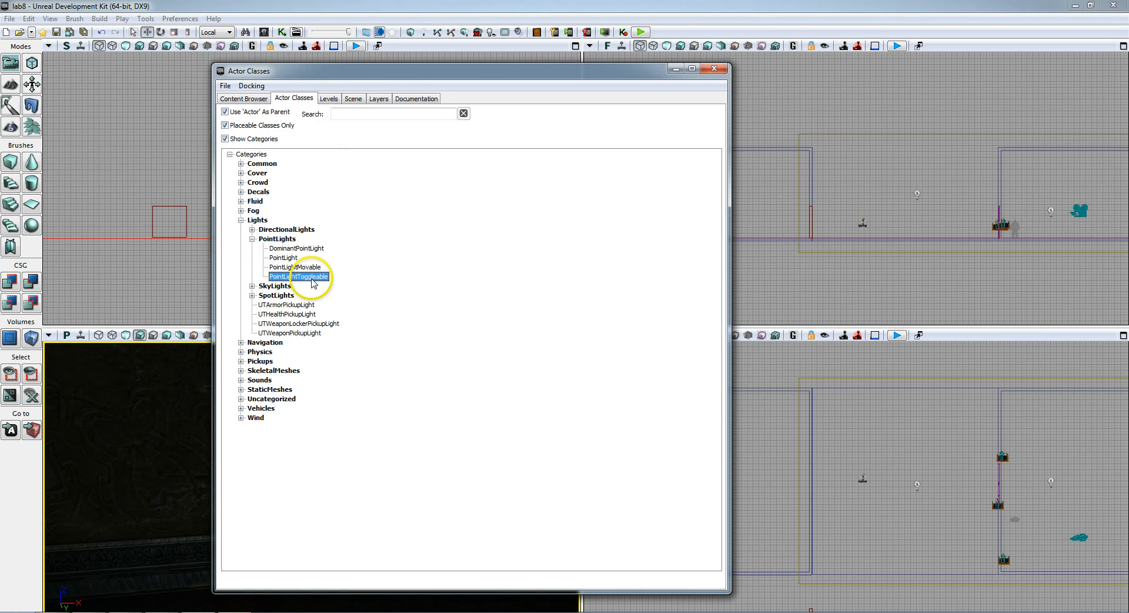
pyautogui.moveTo(400, 75); pyautogui.dragTo(815, 117)
pyautogui.rightClick(398, 470)
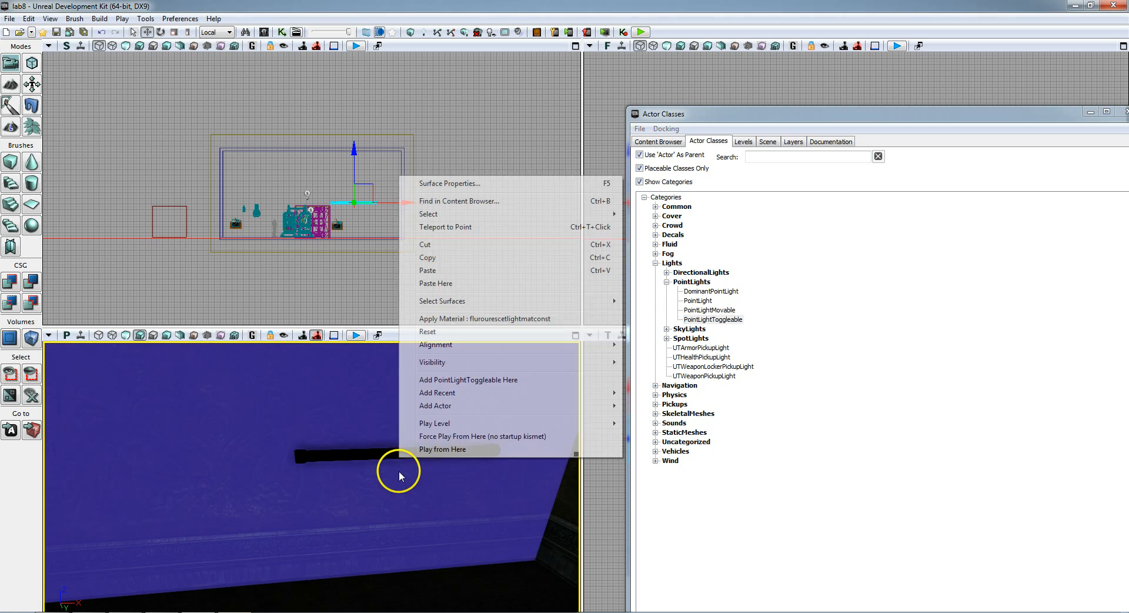
pyautogui.click(478, 381)
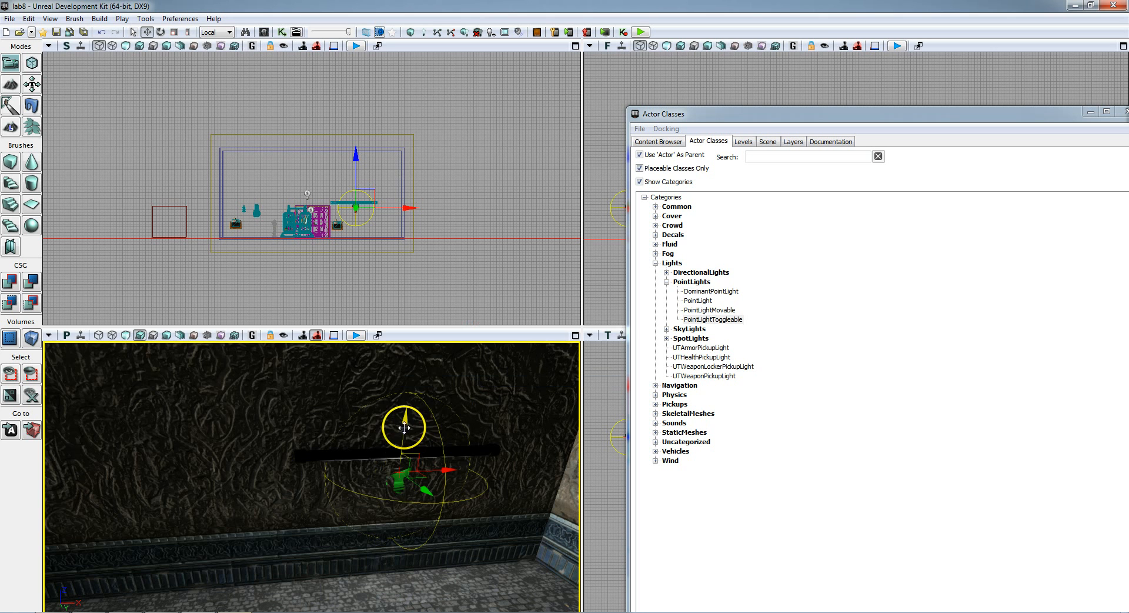
# Raise the toggleable point light to the fluorescent tube's height and pull it slightly out from the wall
pyautogui.moveTo(404, 420); pyautogui.dragTo(408, 395)
pyautogui.click(413, 468)
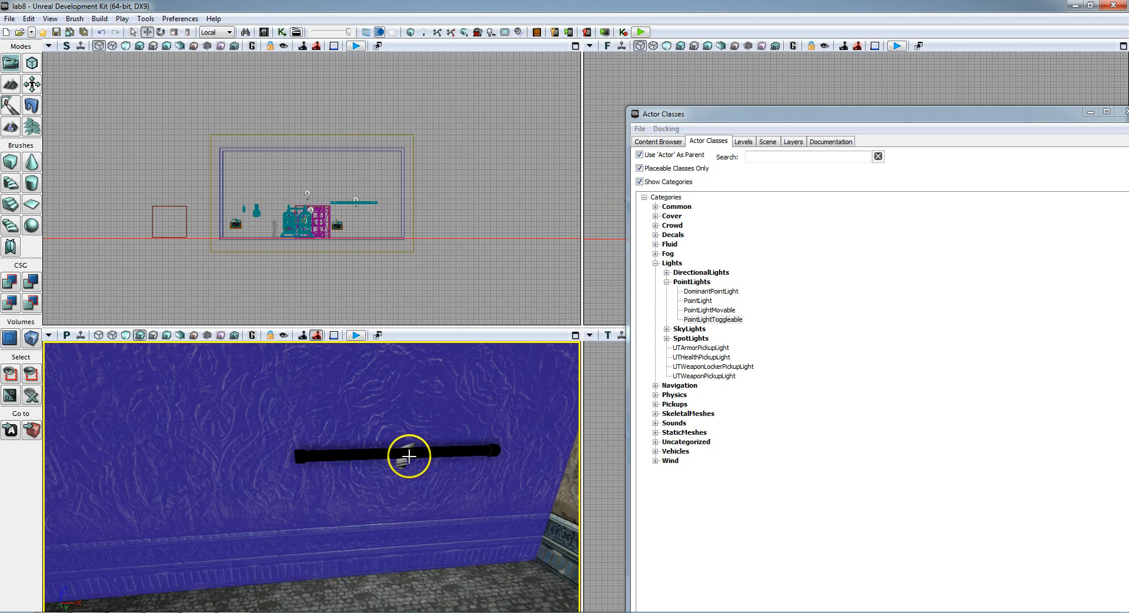
pyautogui.click(402, 462)
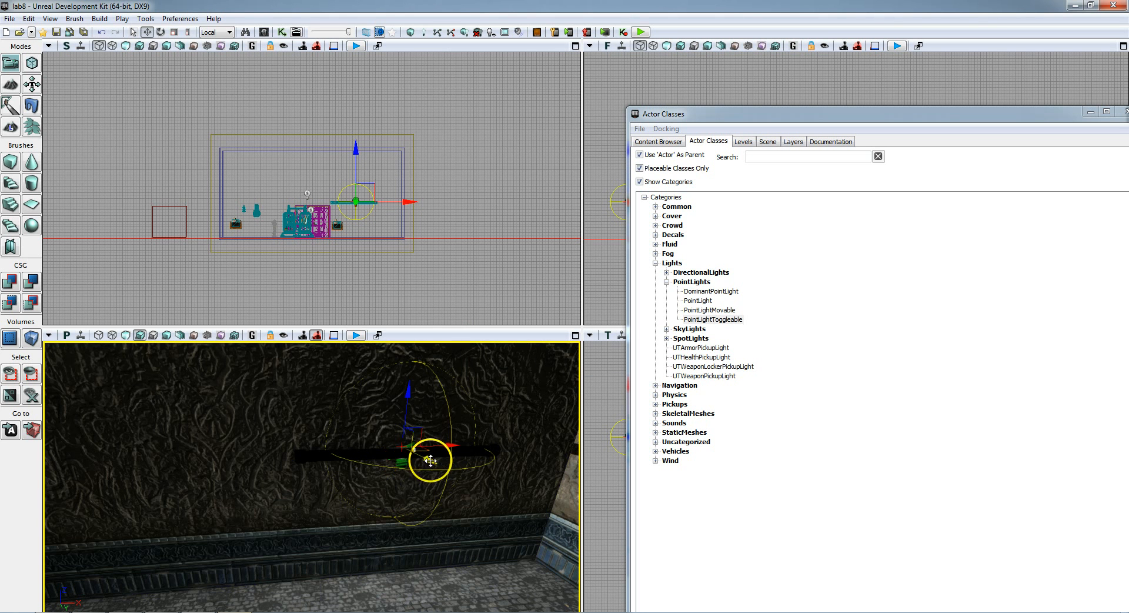
pyautogui.moveTo(430, 460)
pyautogui.mouseDown()
pyautogui.moveTo(440, 472)
pyautogui.moveTo(433, 464)
pyautogui.mouseUp()
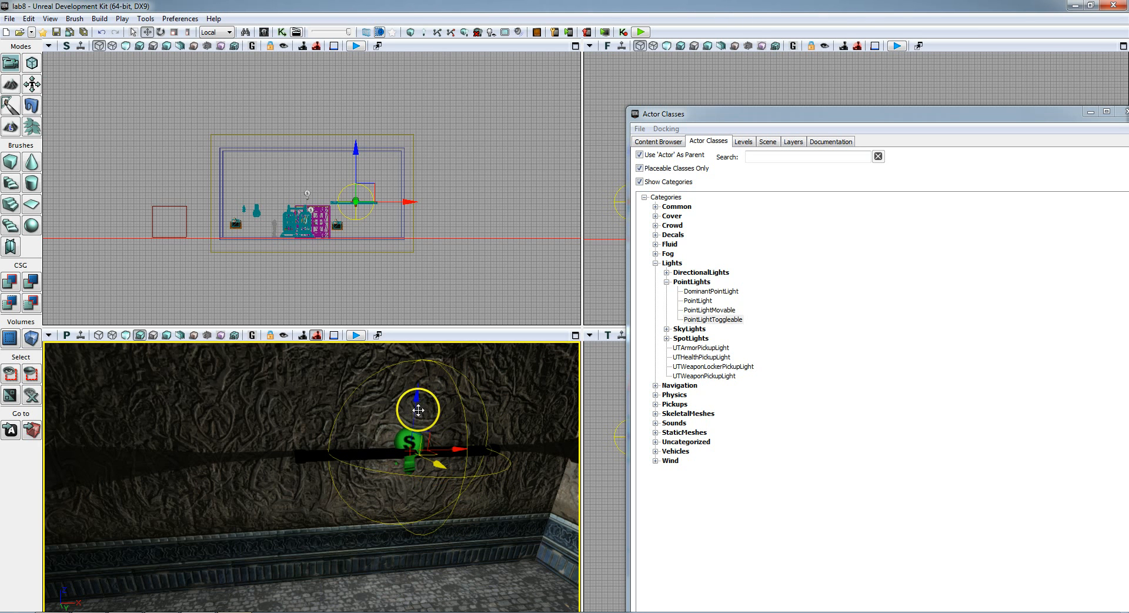
# Set the toggleable point light's Light Color to G 200 and R 175, and turn off its Enabled option
pyautogui.rightClick(414, 439)
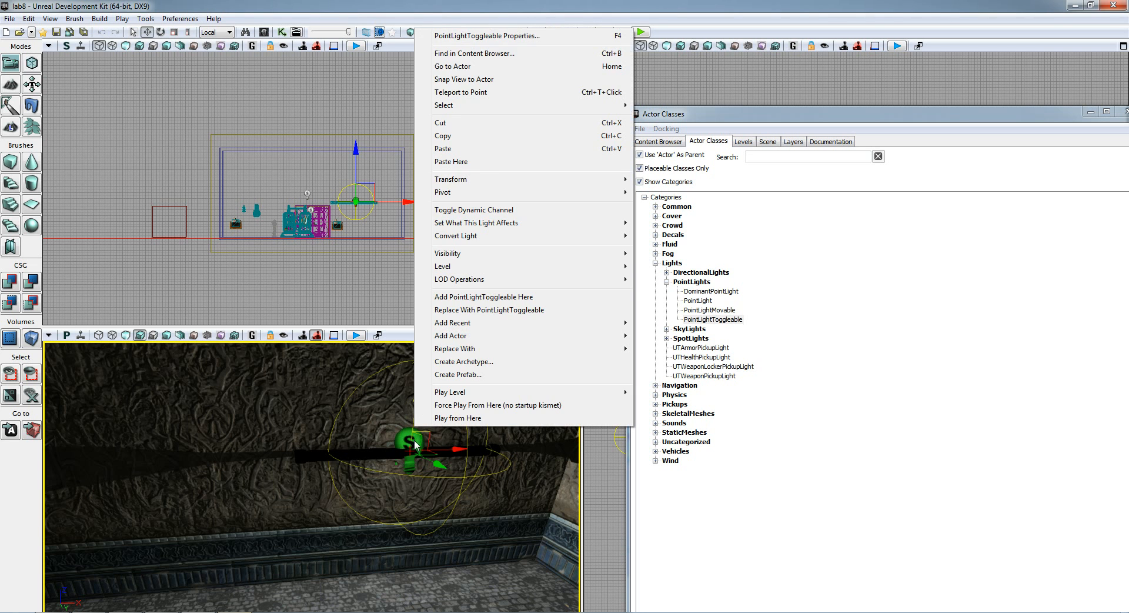
pyautogui.click(522, 36)
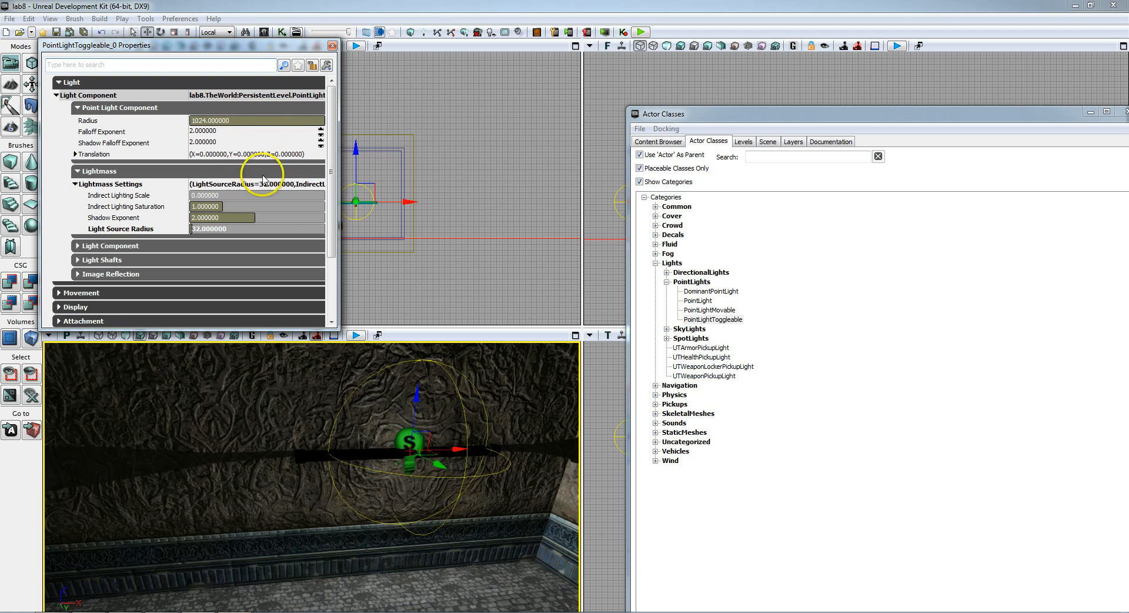
pyautogui.moveTo(336, 327); pyautogui.dragTo(466, 464)
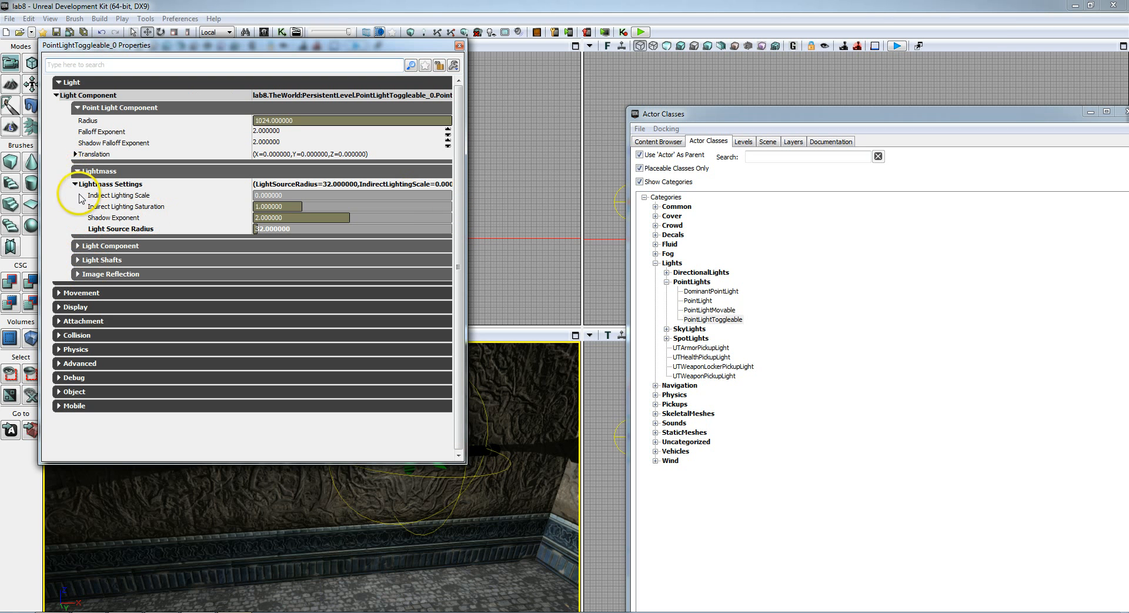
pyautogui.click(77, 246)
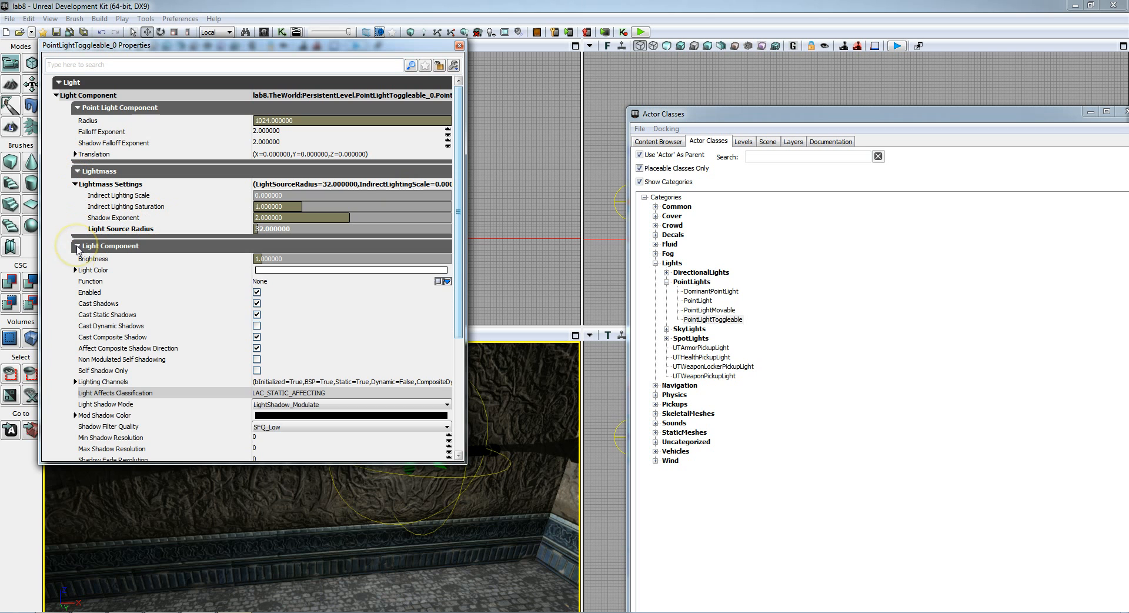
pyautogui.click(75, 270)
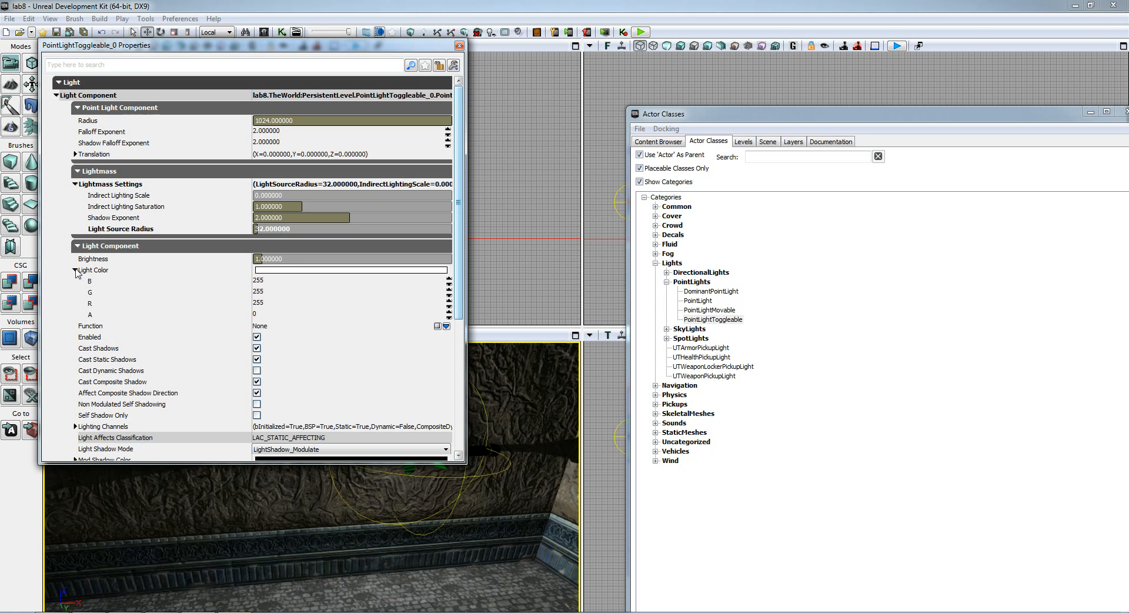
pyautogui.click(270, 291)
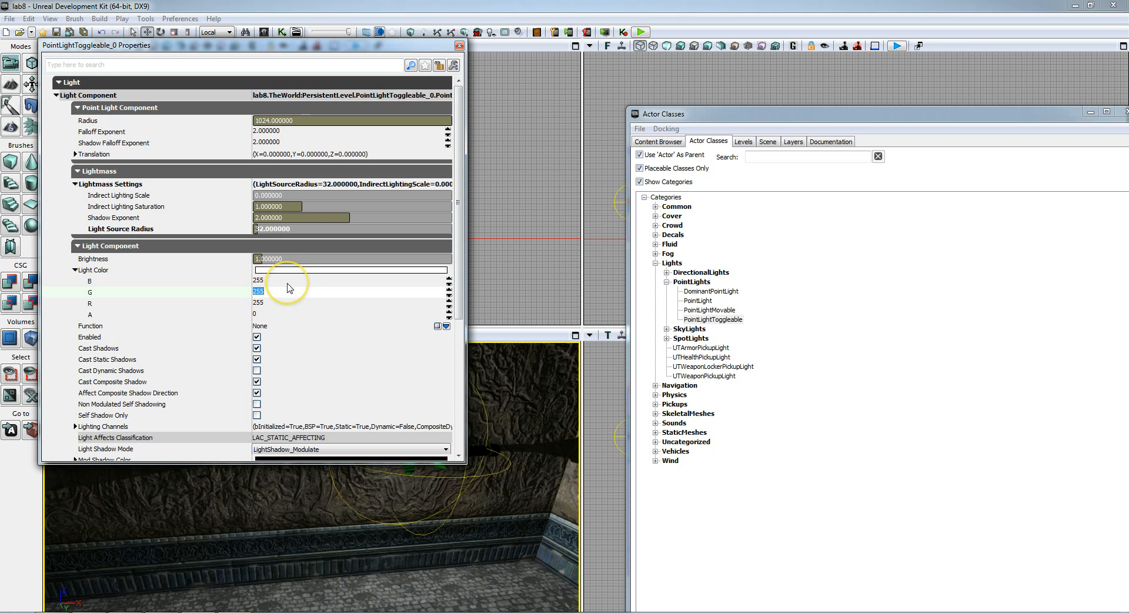
pyautogui.write('200')
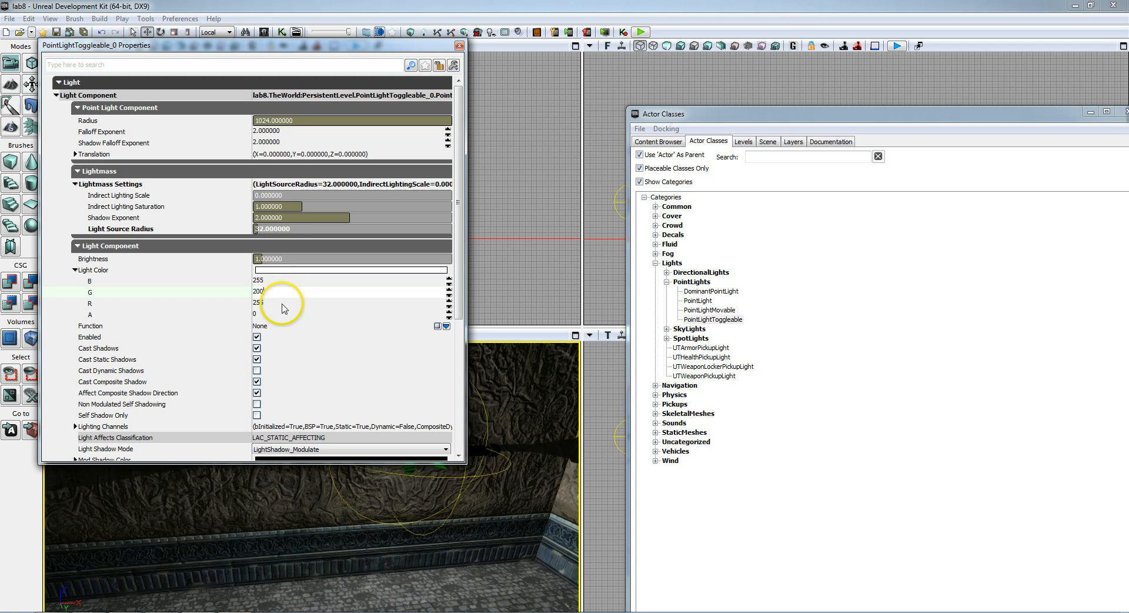
pyautogui.press('Tab')
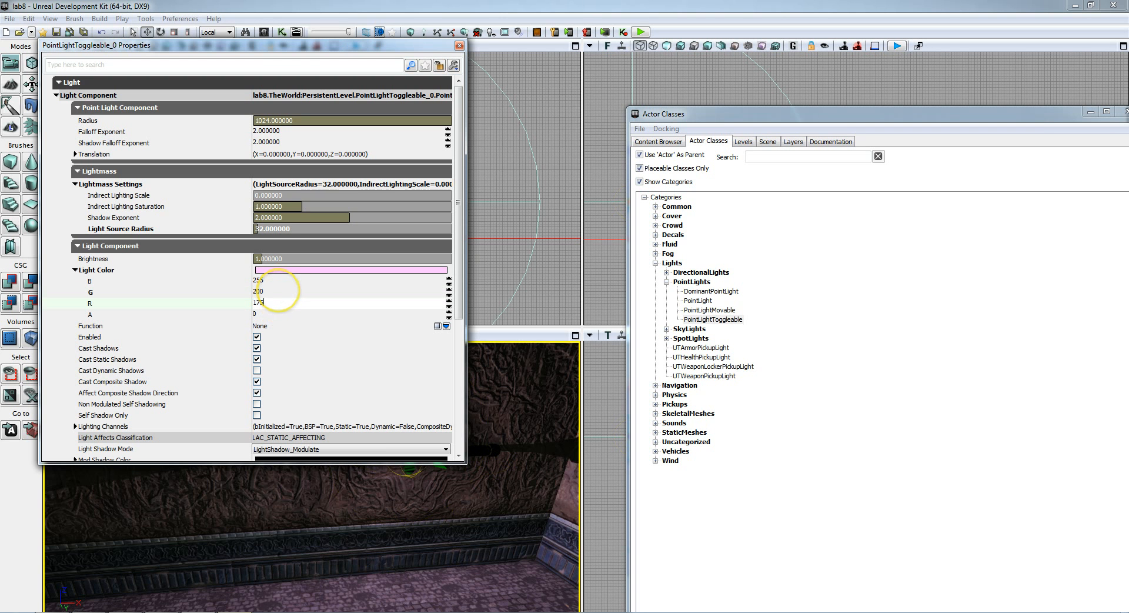
pyautogui.press('Tab')
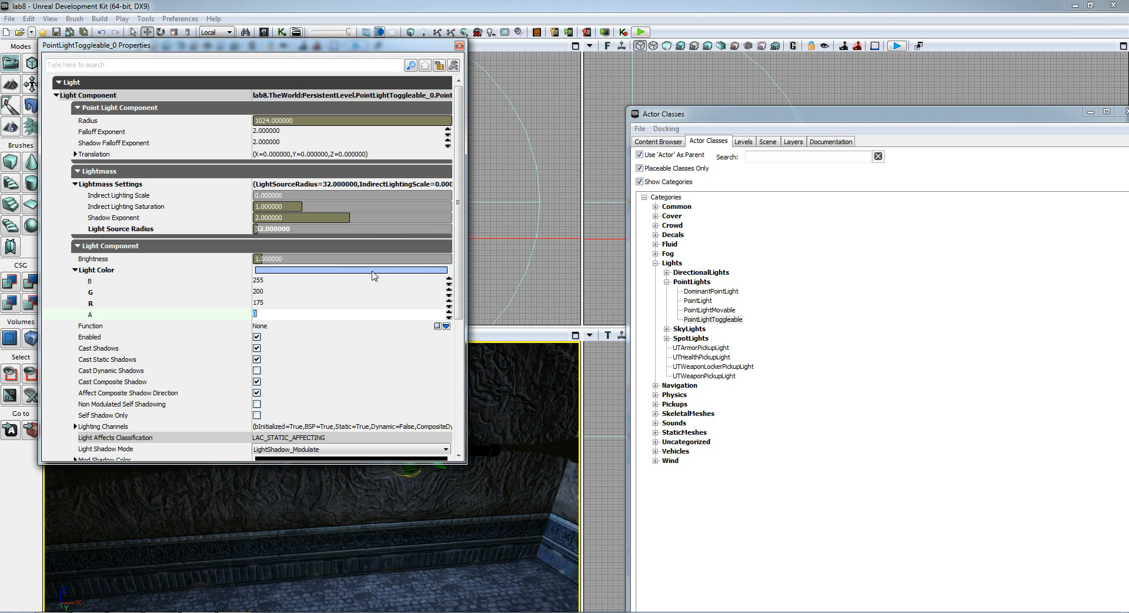
pyautogui.click(257, 339)
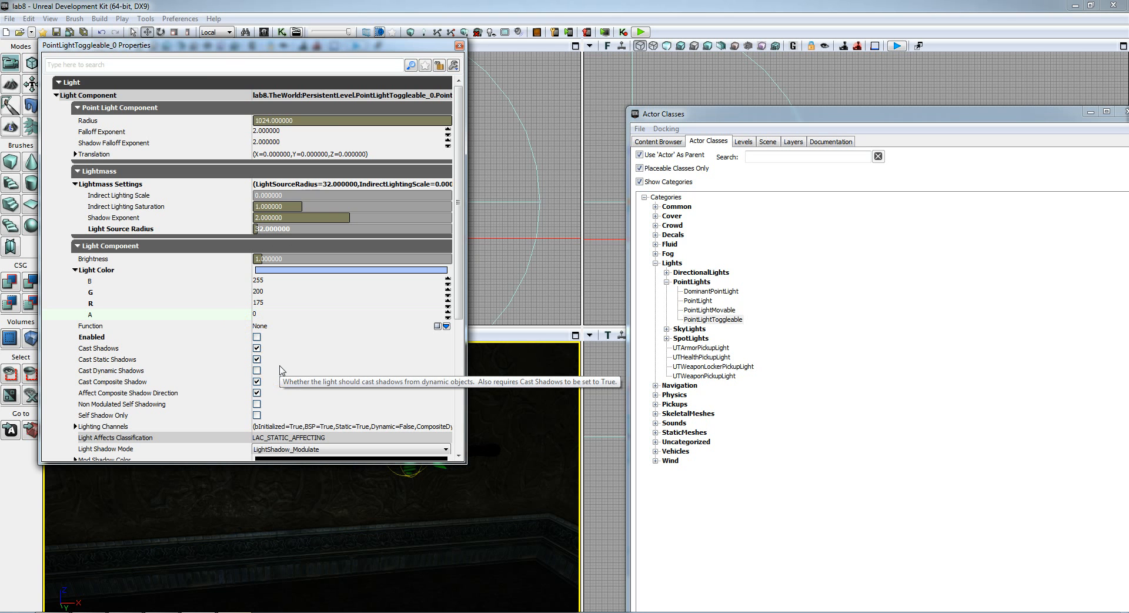
pyautogui.click(459, 45)
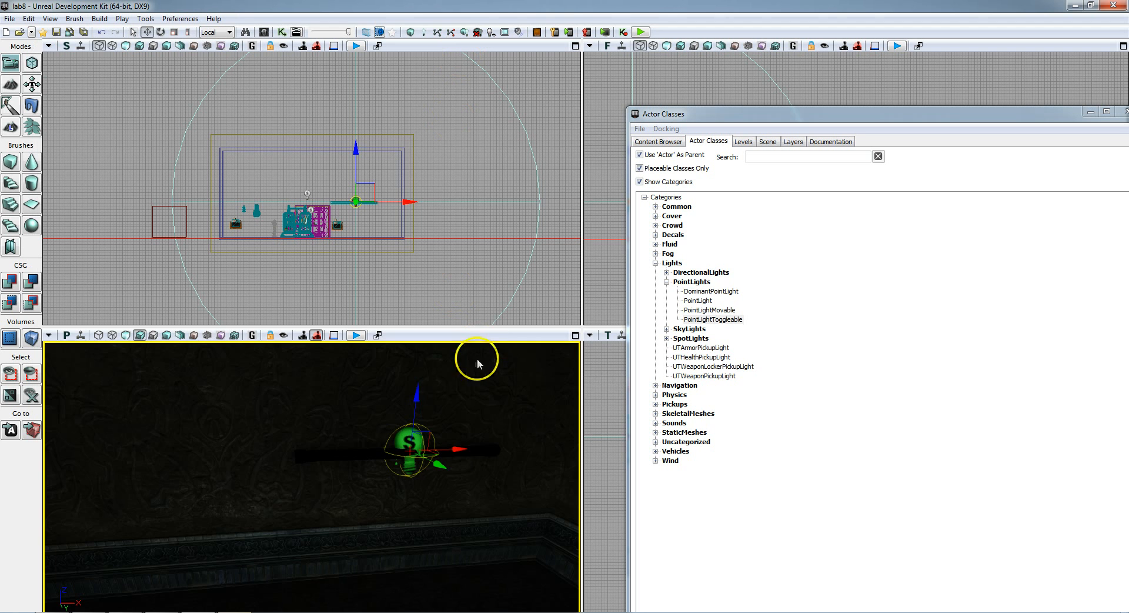
# Add a Trigger actor on the floor beside the doorway
pyautogui.moveTo(477, 358); pyautogui.dragTo(457, 386)
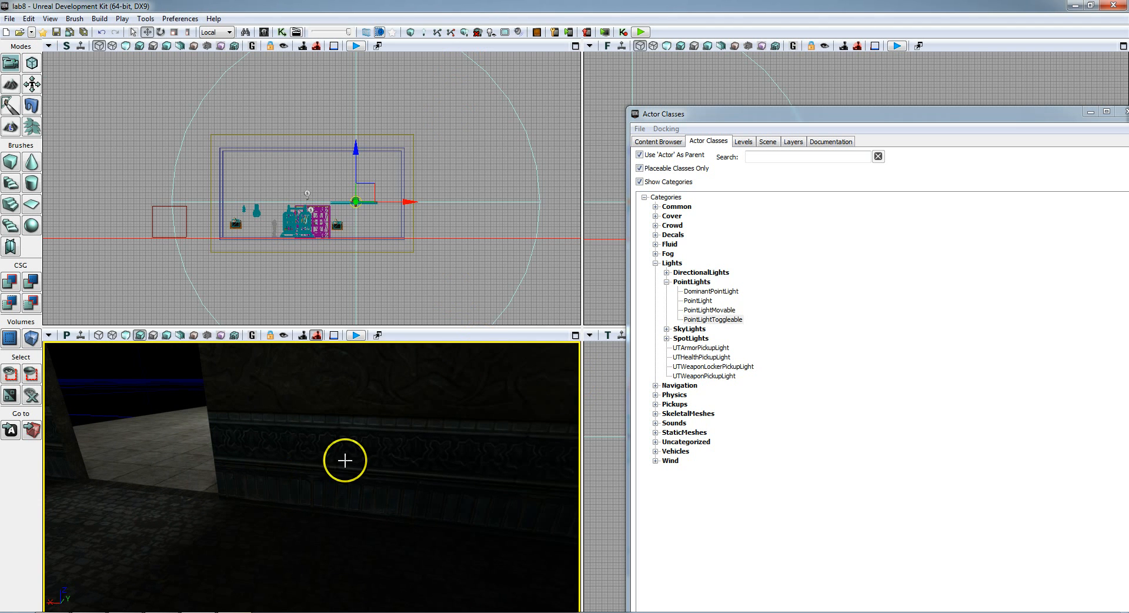
pyautogui.rightClick(285, 521)
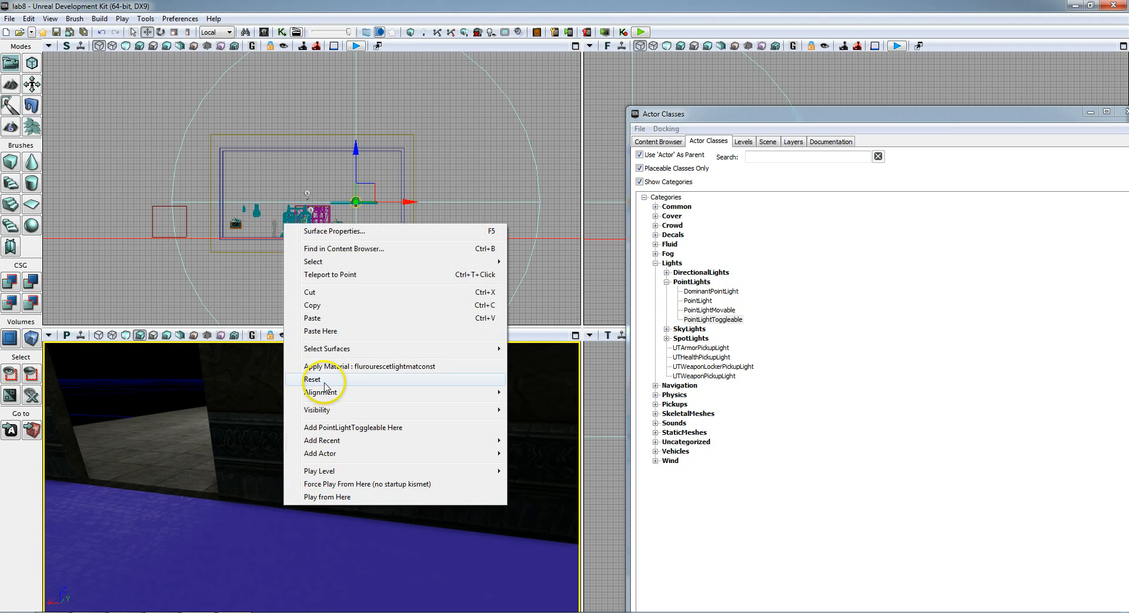
pyautogui.moveTo(496, 453)
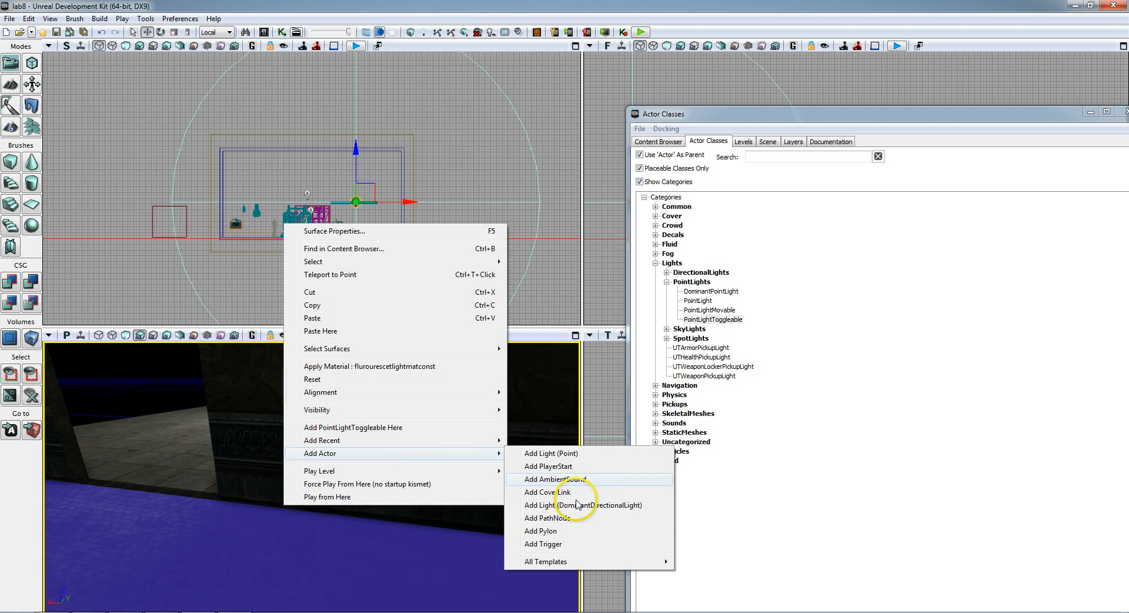
pyautogui.click(567, 544)
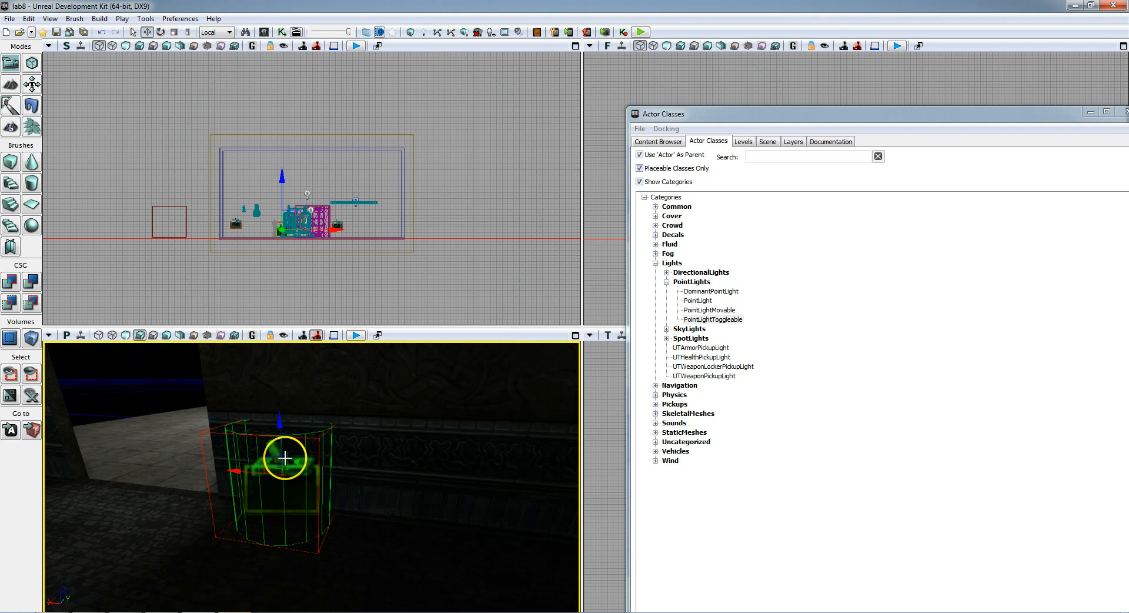
# Search the static meshes for "stor" and place S_HU_Deco_SM_StorageTanks07 on the floor next to the trigger
pyautogui.click(265, 33)
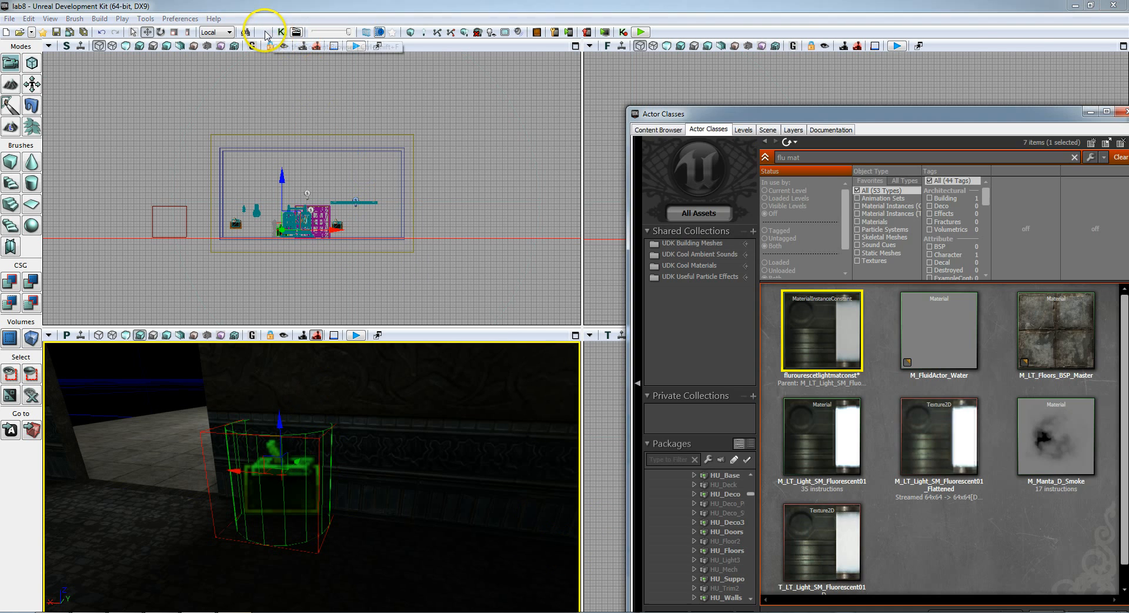
pyautogui.click(879, 253)
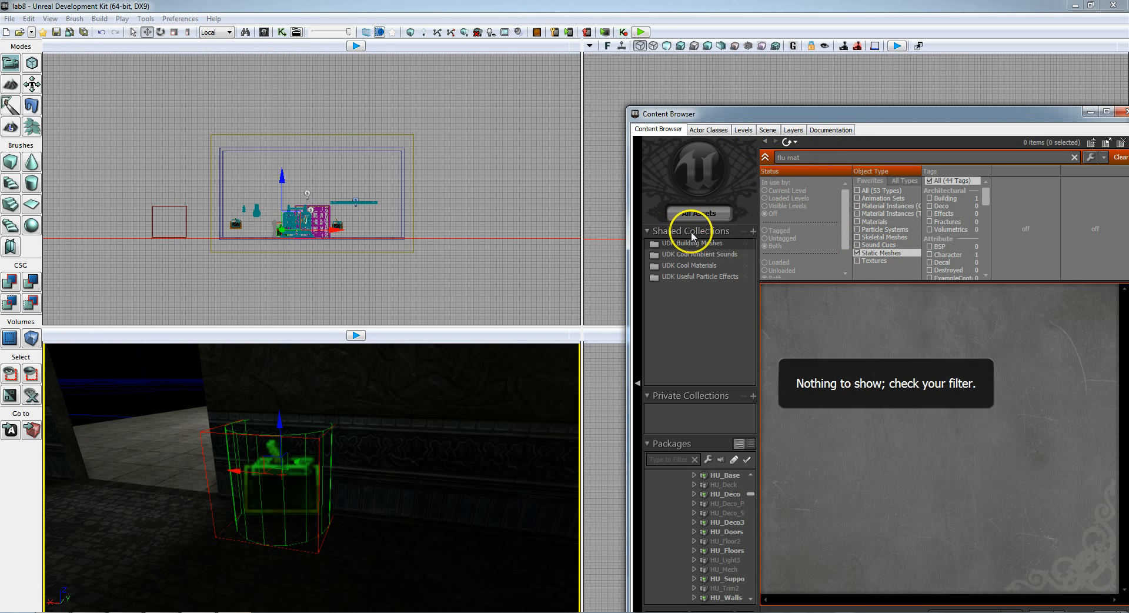
pyautogui.click(700, 212)
pyautogui.moveTo(805, 158); pyautogui.dragTo(754, 162)
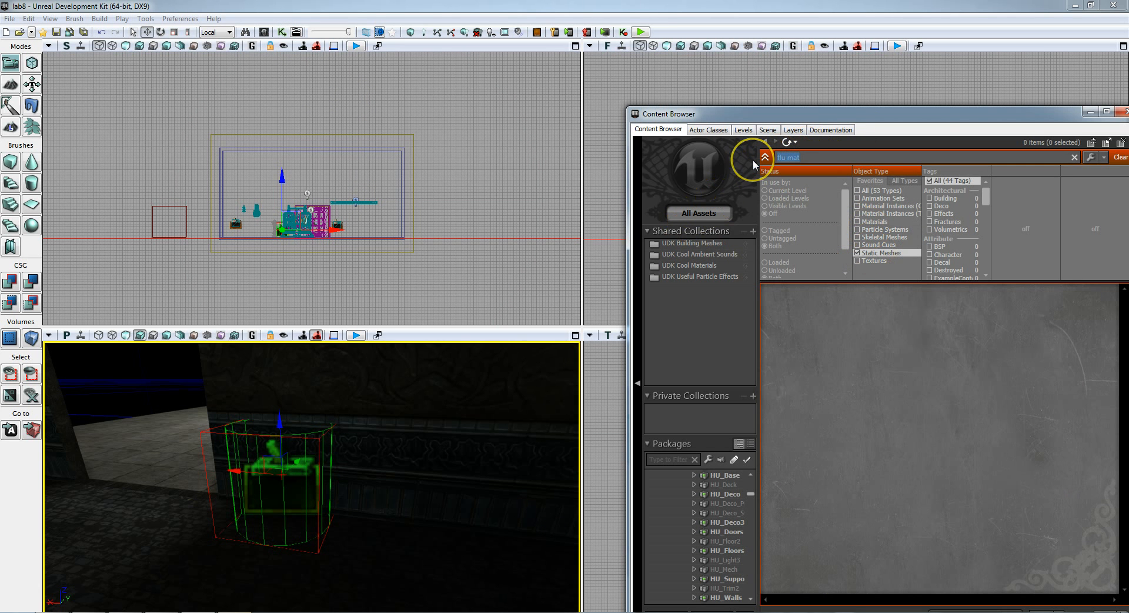
pyautogui.write('stor')
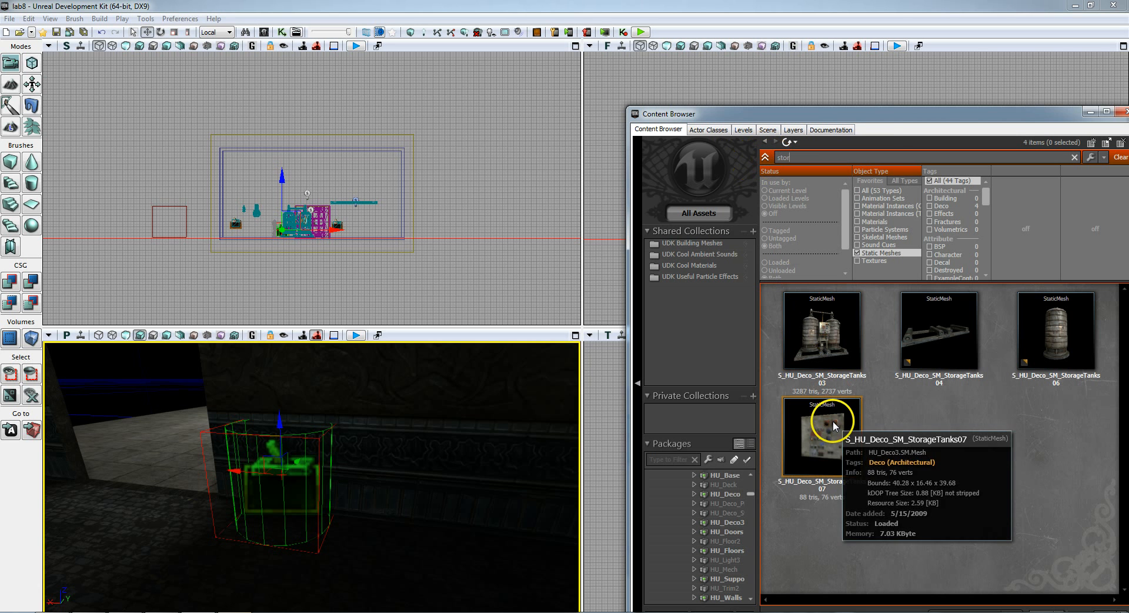
pyautogui.moveTo(833, 412); pyautogui.dragTo(366, 520)
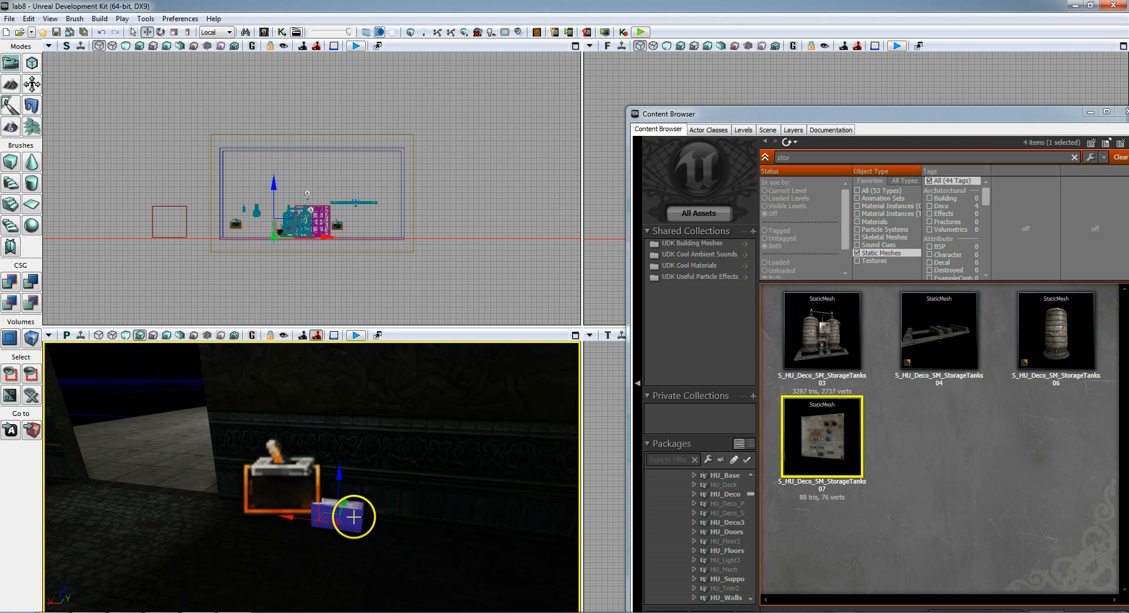
# Move the control panel mesh up above the trigger and rotate it 180° about its vertical axis
pyautogui.press('space')
pyautogui.press('space')
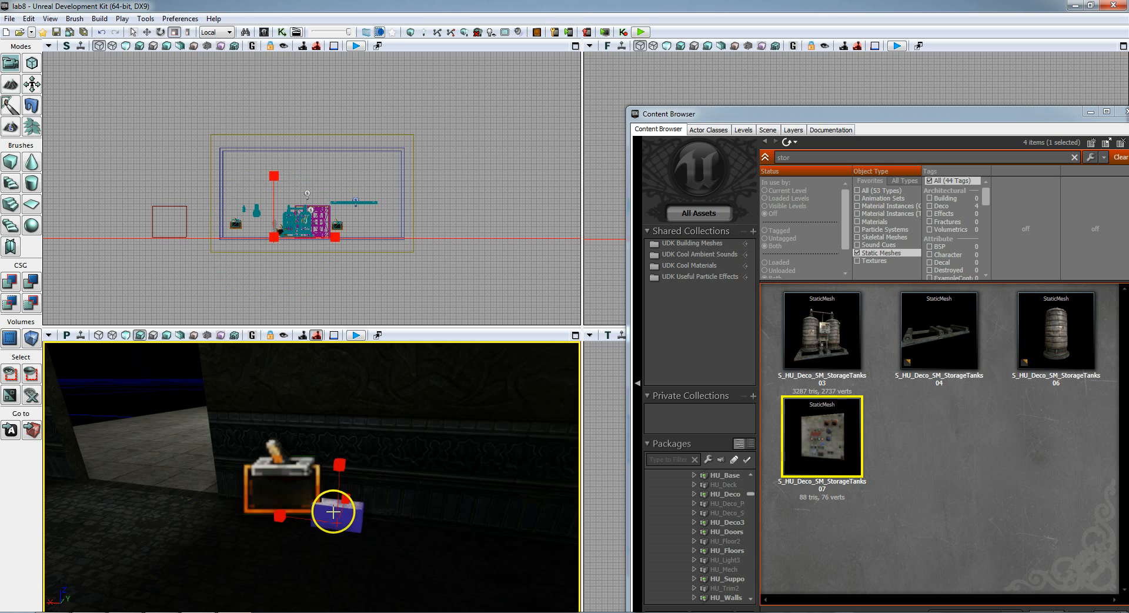
pyautogui.press('space')
pyautogui.moveTo(341, 479); pyautogui.dragTo(302, 406)
pyautogui.press('space')
pyautogui.press('space')
pyautogui.press('space')
pyautogui.press('space')
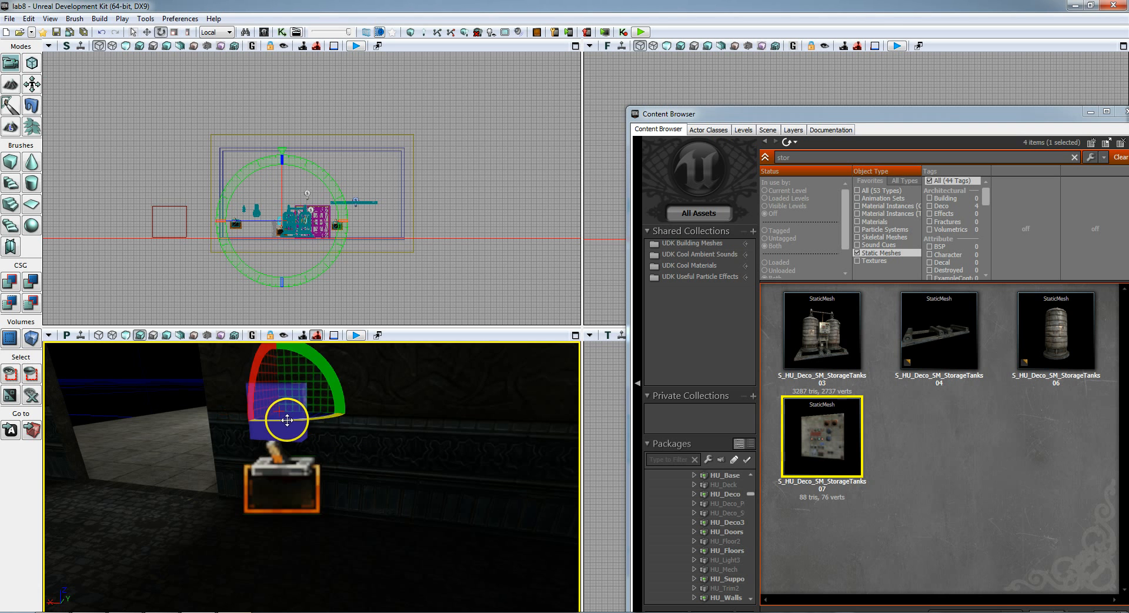
pyautogui.moveTo(283, 418); pyautogui.dragTo(572, 414)
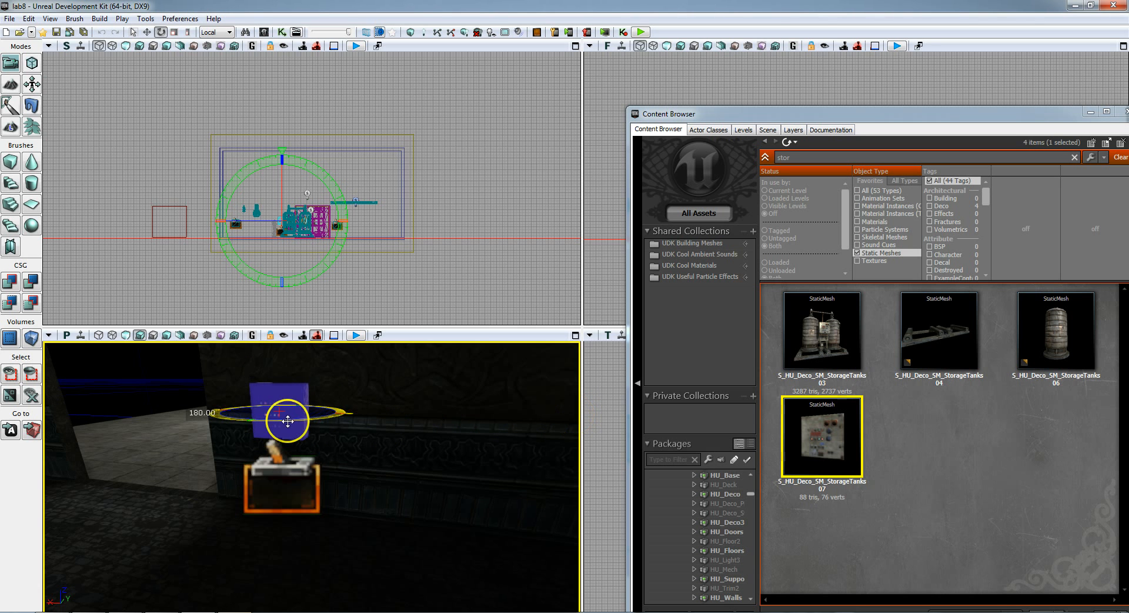
# Select the trigger by the doorway and raise it off the floor towards the control panel mesh
pyautogui.moveTo(304, 507); pyautogui.dragTo(293, 478, button='right')
pyautogui.click(323, 525)
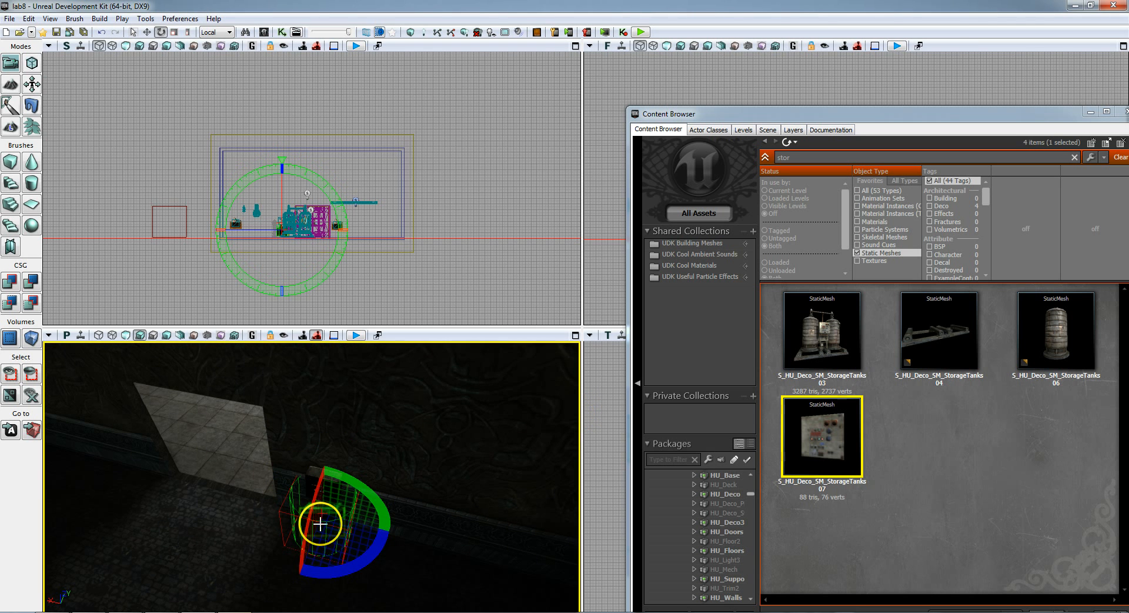
pyautogui.moveTo(320, 524); pyautogui.dragTo(353, 526, button='right')
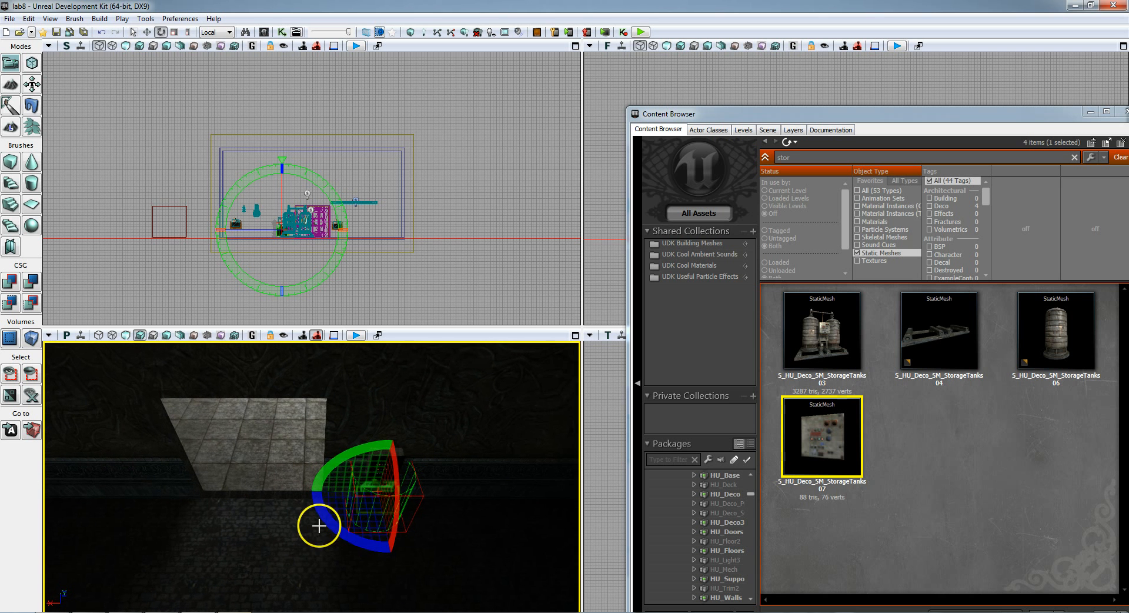
pyautogui.press('space')
pyautogui.press('space')
pyautogui.moveTo(389, 460); pyautogui.dragTo(363, 433)
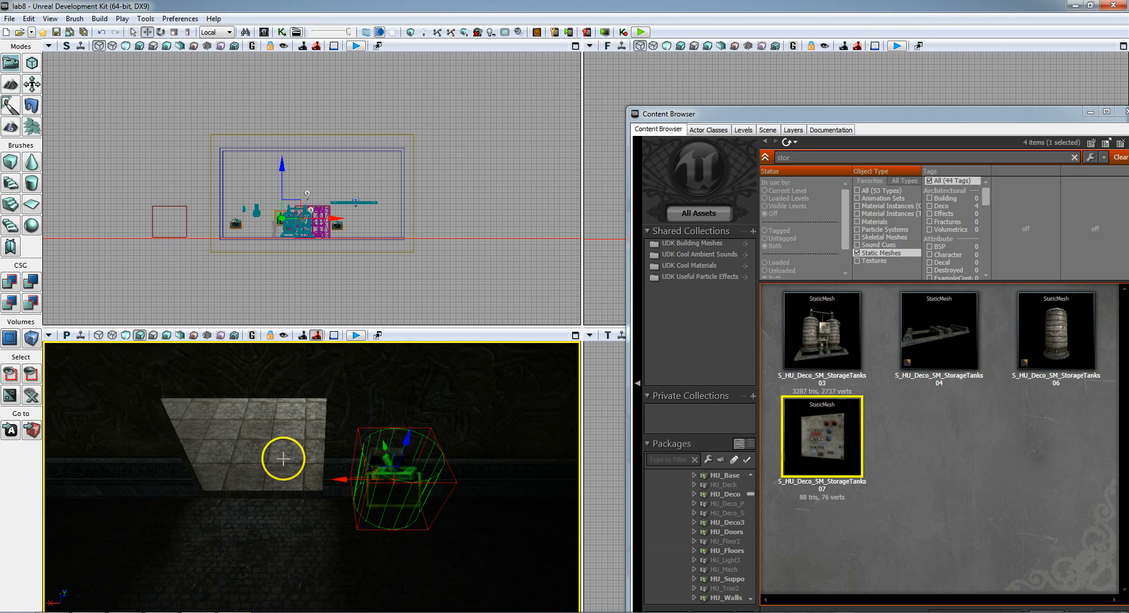
# Minimize the Content Browser and close the Swarm Agent window to clear the viewports around the selected trigger
pyautogui.moveTo(283, 458); pyautogui.dragTo(413, 448, button='right')
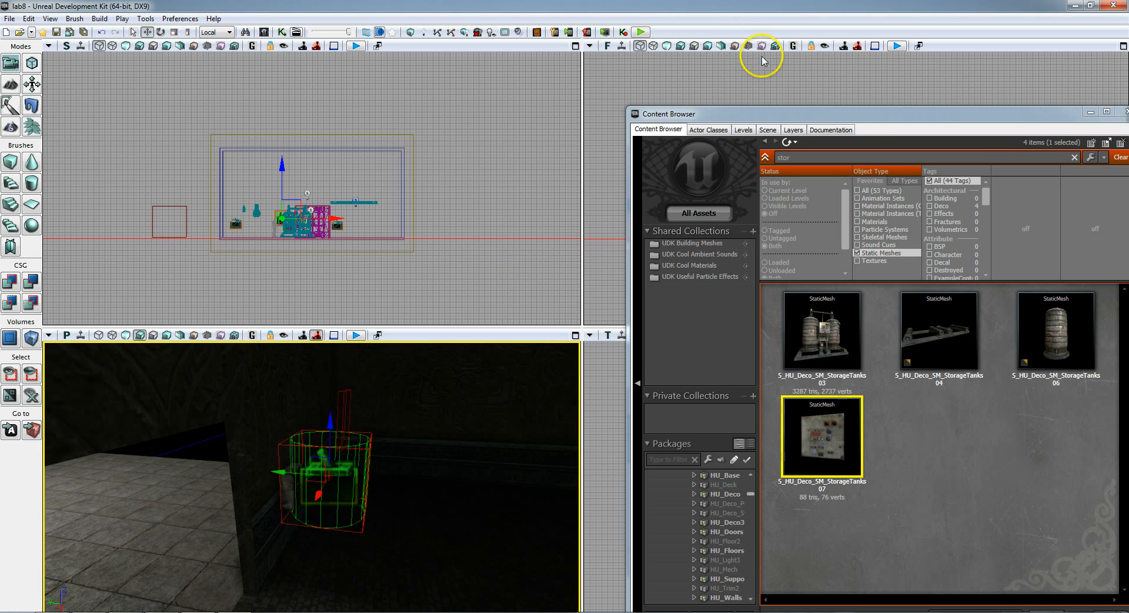
pyautogui.moveTo(882, 114); pyautogui.dragTo(708, 58)
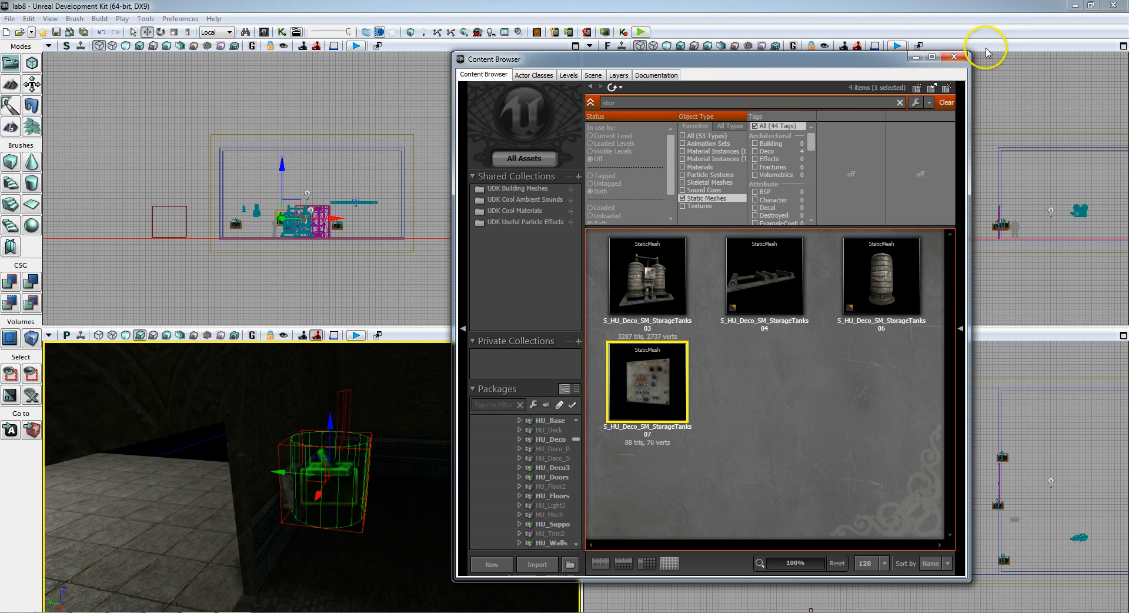
pyautogui.click(915, 57)
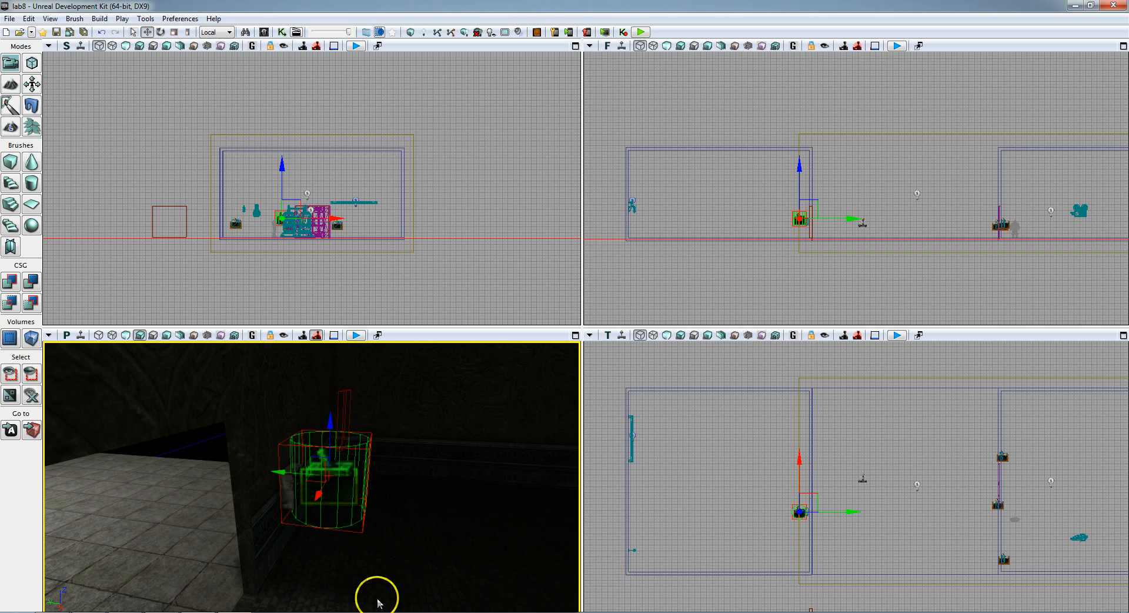
pyautogui.moveTo(814, 605); pyautogui.dragTo(820, 558)
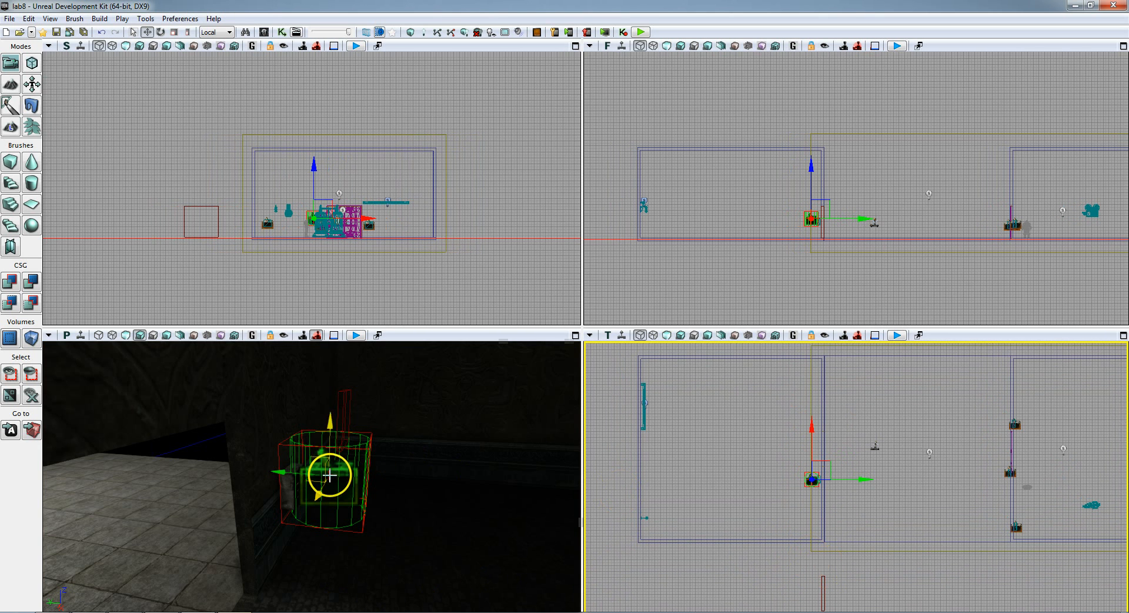
pyautogui.click(335, 481)
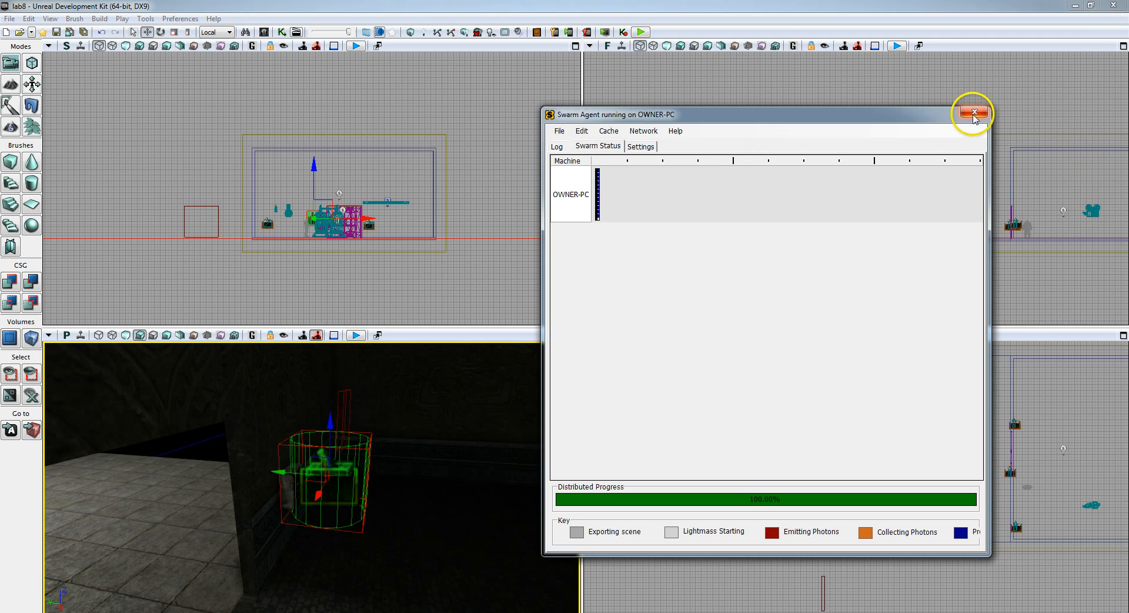
pyautogui.click(973, 112)
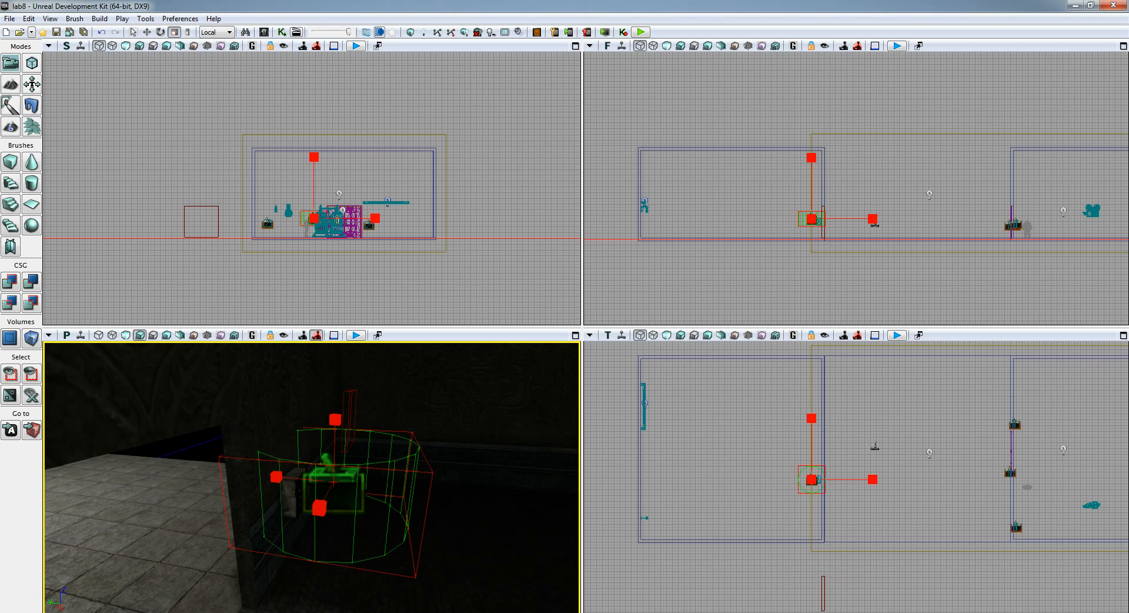
# Undo the last trigger change, lower the widened trigger slightly and shift it closer to the control panel
pyautogui.hotkey('ctrl', 'z')
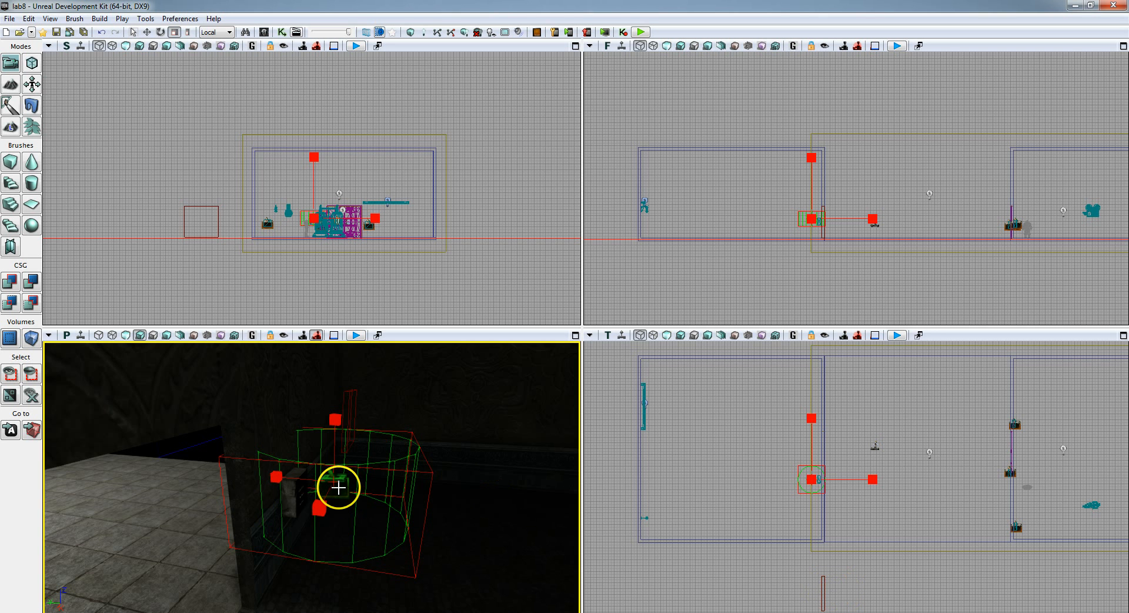
pyautogui.moveTo(338, 486); pyautogui.dragTo(300, 501, button='right')
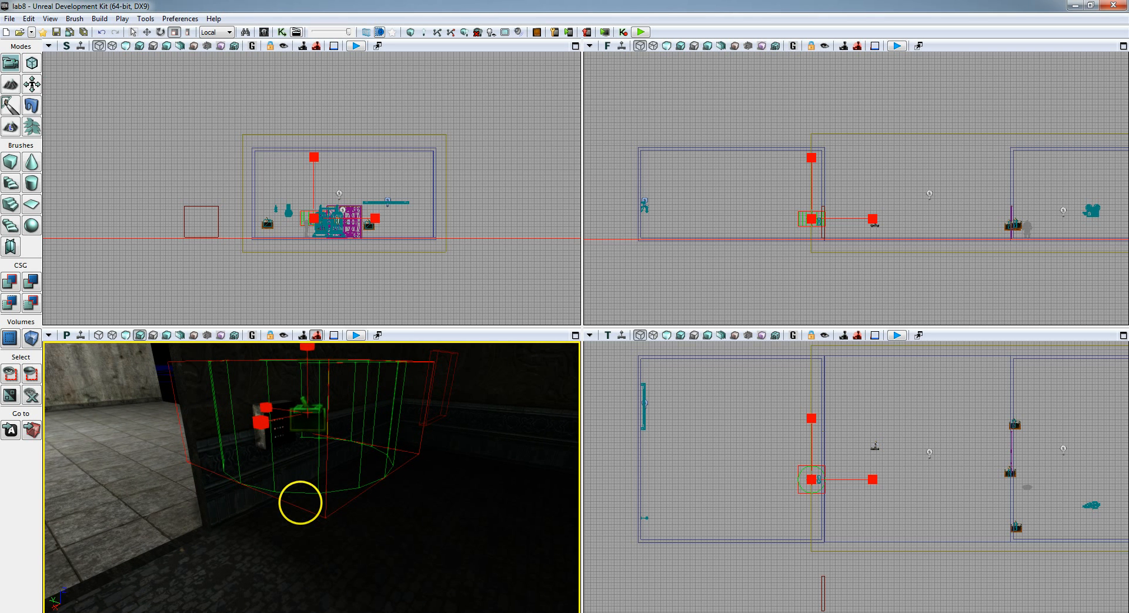
pyautogui.press('space')
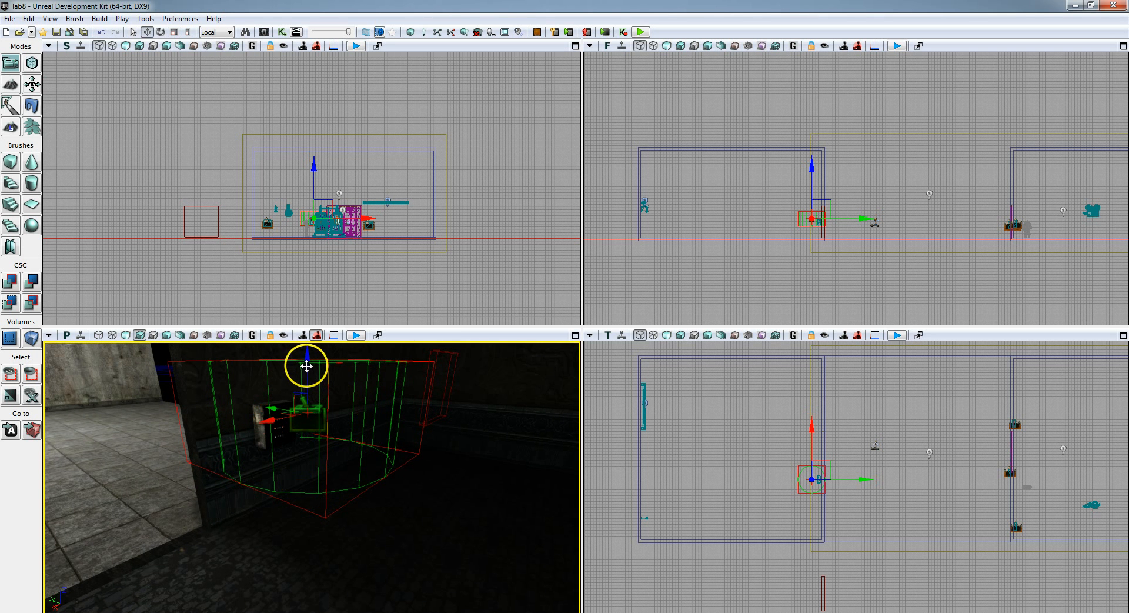
pyautogui.moveTo(307, 366); pyautogui.dragTo(307, 384)
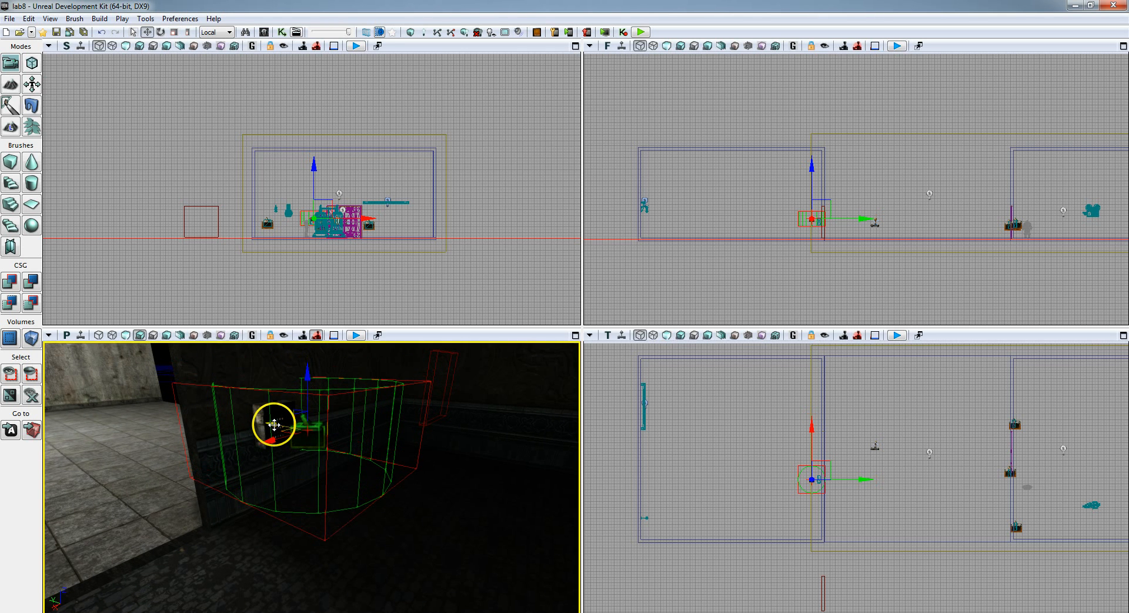
pyautogui.moveTo(272, 424); pyautogui.dragTo(256, 420)
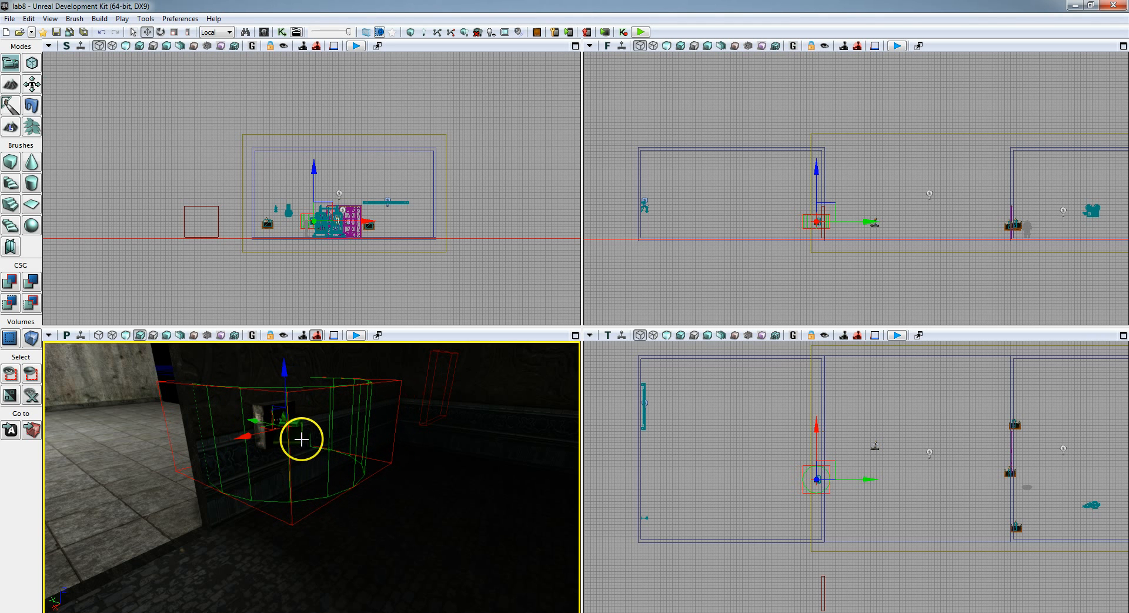
# Open UnrealKismet and add a Used event for the selected Trigger_3 below the Level Loaded and Play Sound nodes
pyautogui.click(281, 31)
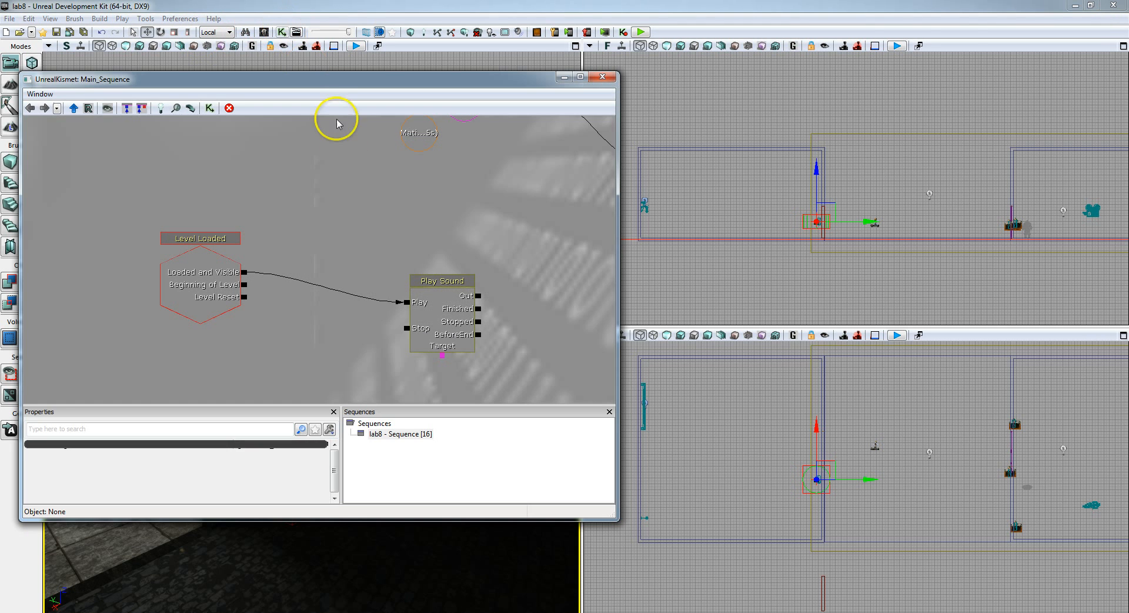
pyautogui.moveTo(307, 215); pyautogui.dragTo(333, 129)
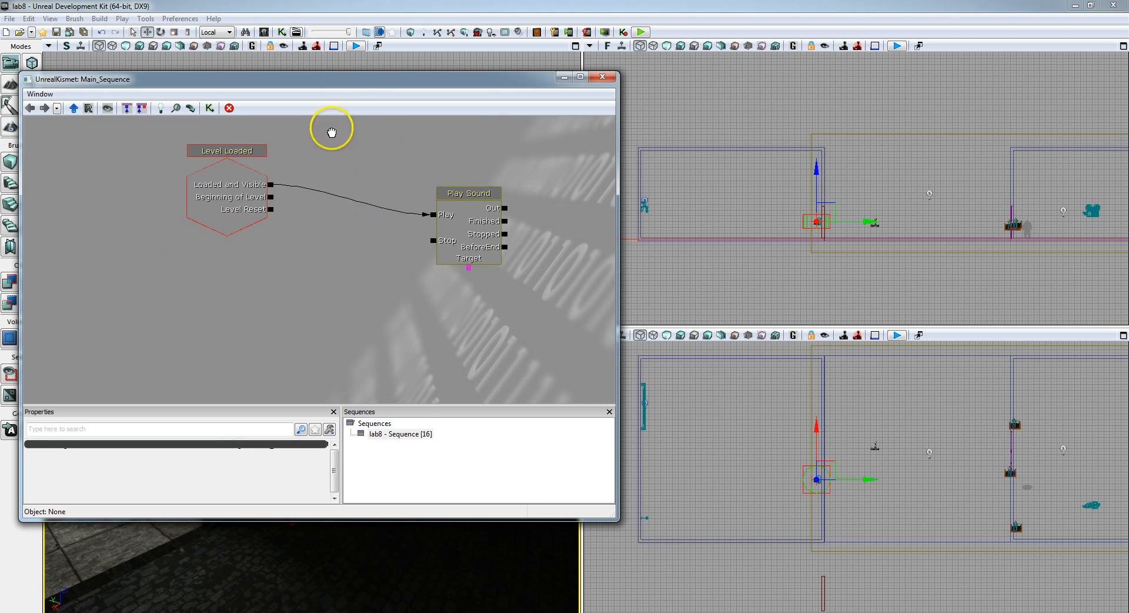
pyautogui.moveTo(303, 322); pyautogui.dragTo(363, 255)
pyautogui.rightClick(285, 272)
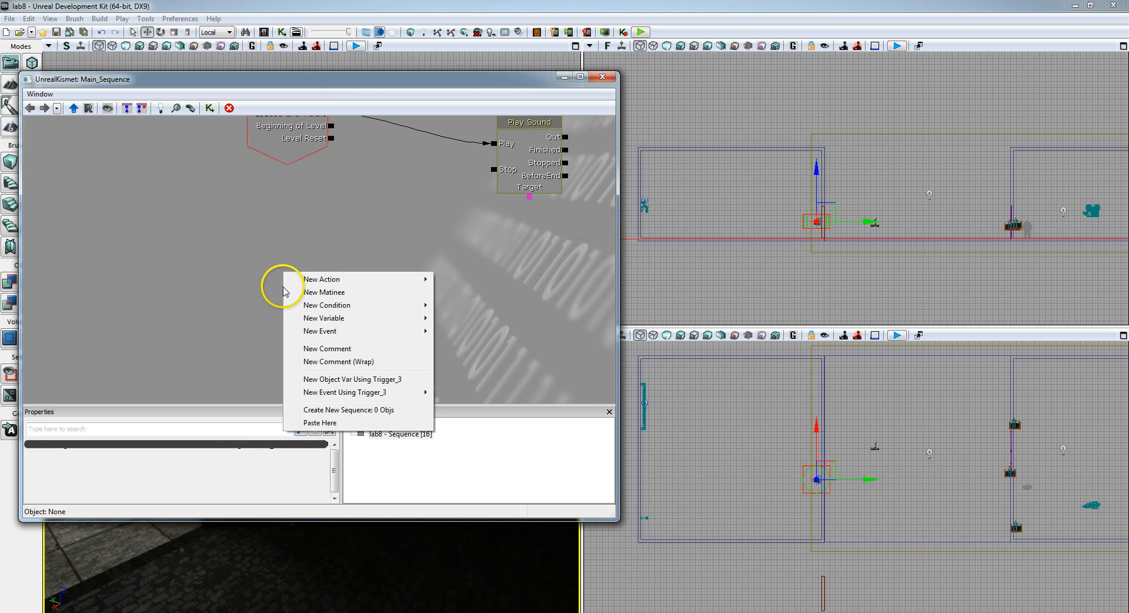
pyautogui.click(342, 280)
pyautogui.click(339, 327)
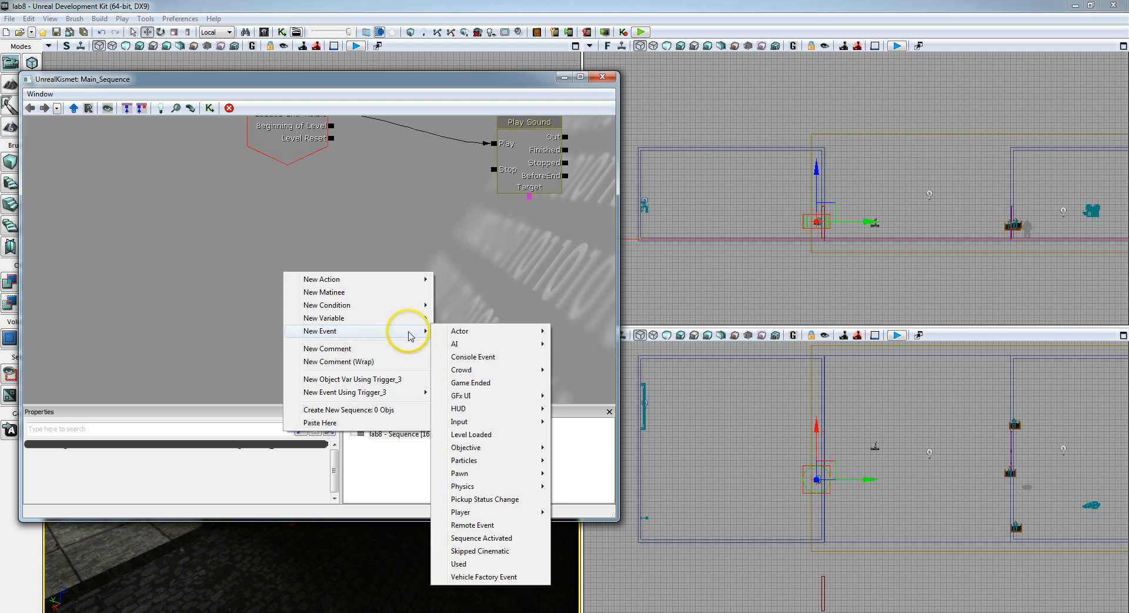
pyautogui.click(340, 392)
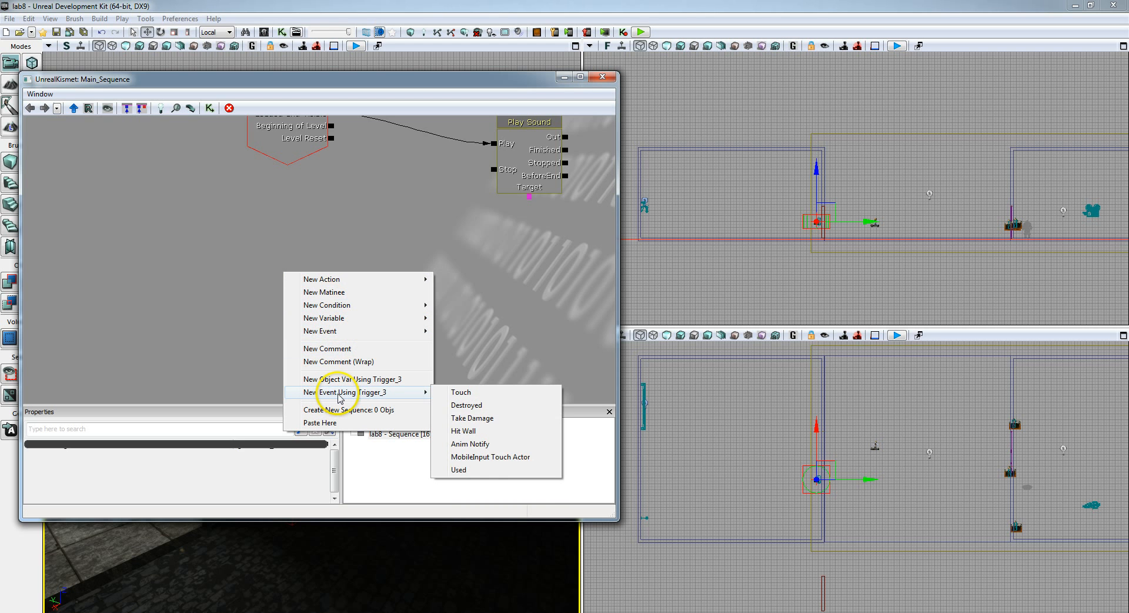
pyautogui.click(462, 469)
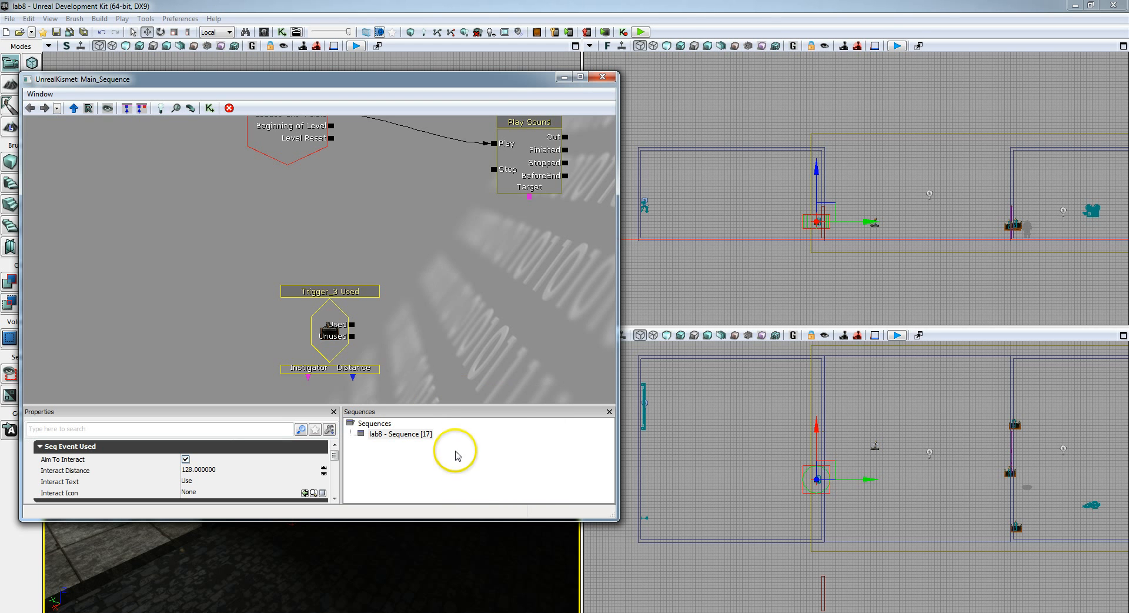
# Add a Toggle action from the Toggle category beside the Trigger_3 Used event
pyautogui.moveTo(461, 351); pyautogui.dragTo(427, 333)
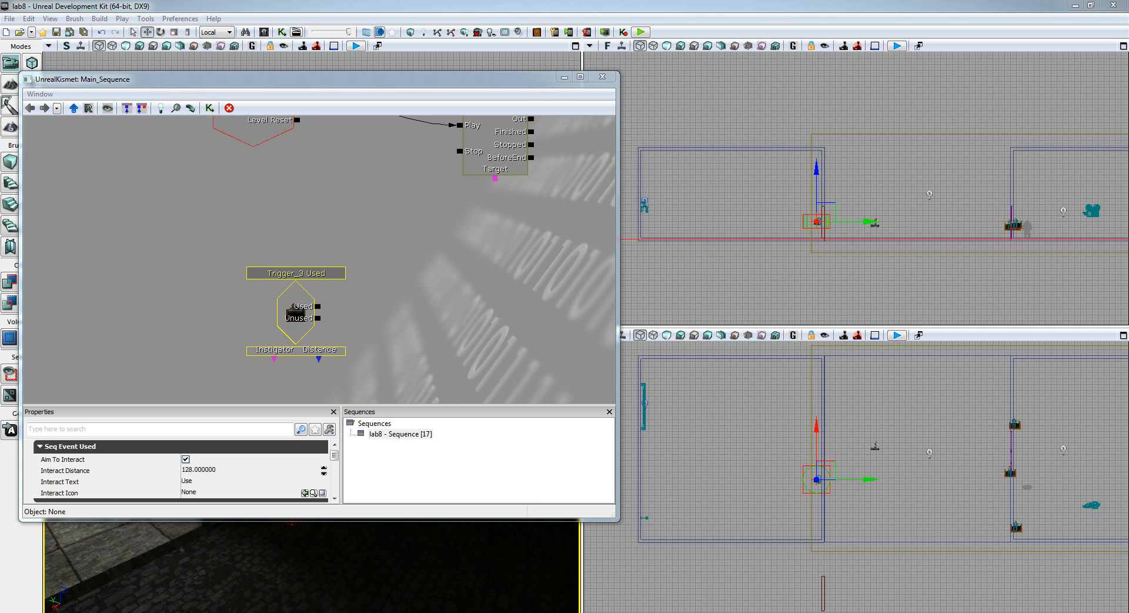
pyautogui.rightClick(426, 294)
pyautogui.click(473, 286)
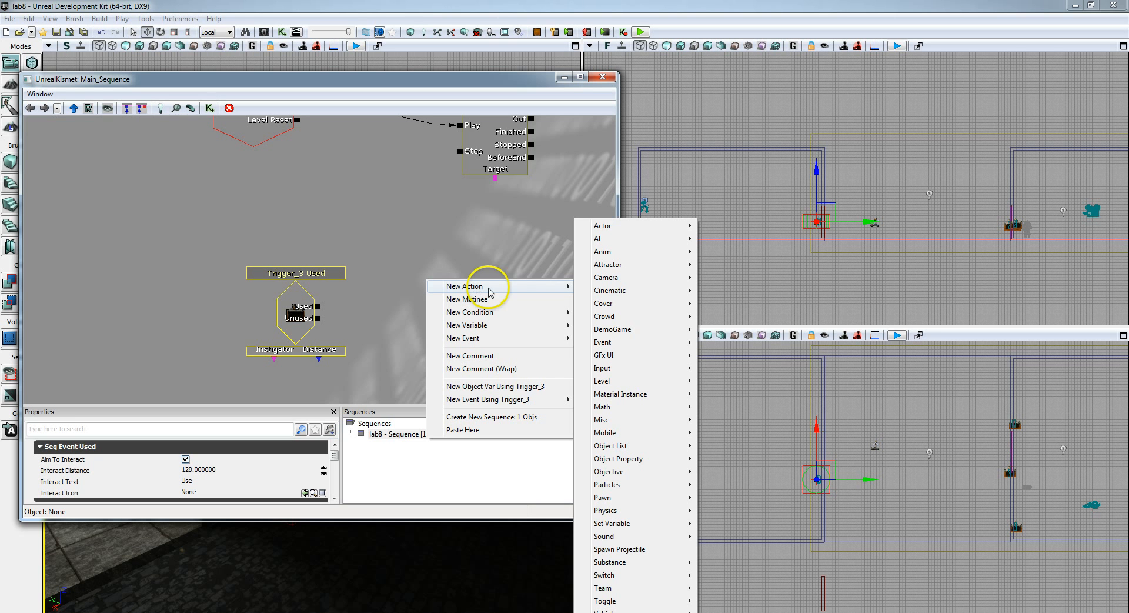
pyautogui.moveTo(632, 600)
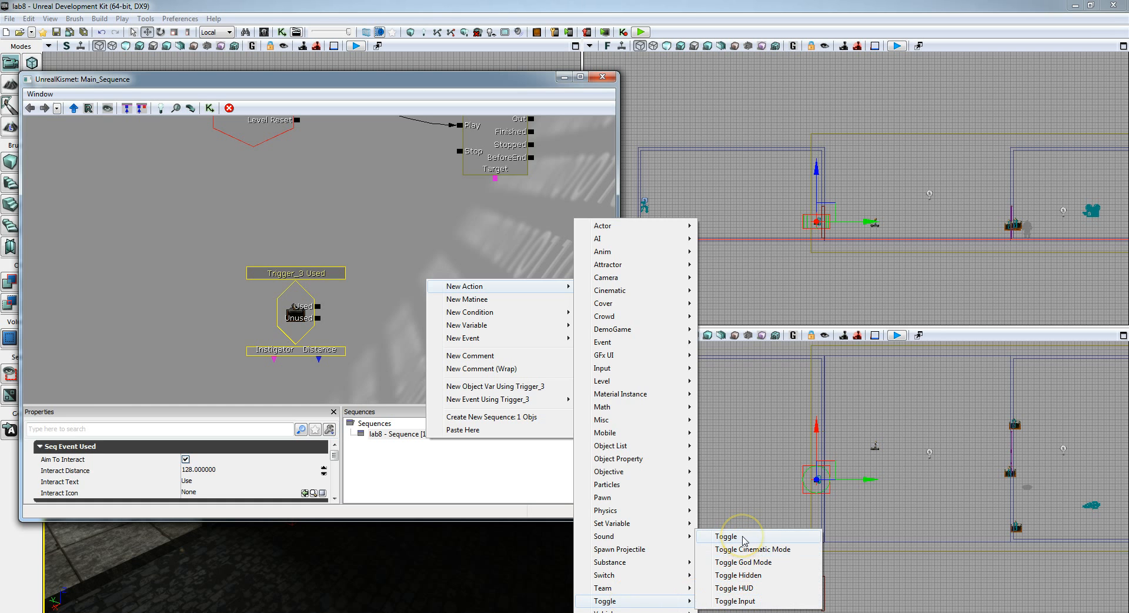
pyautogui.click(744, 537)
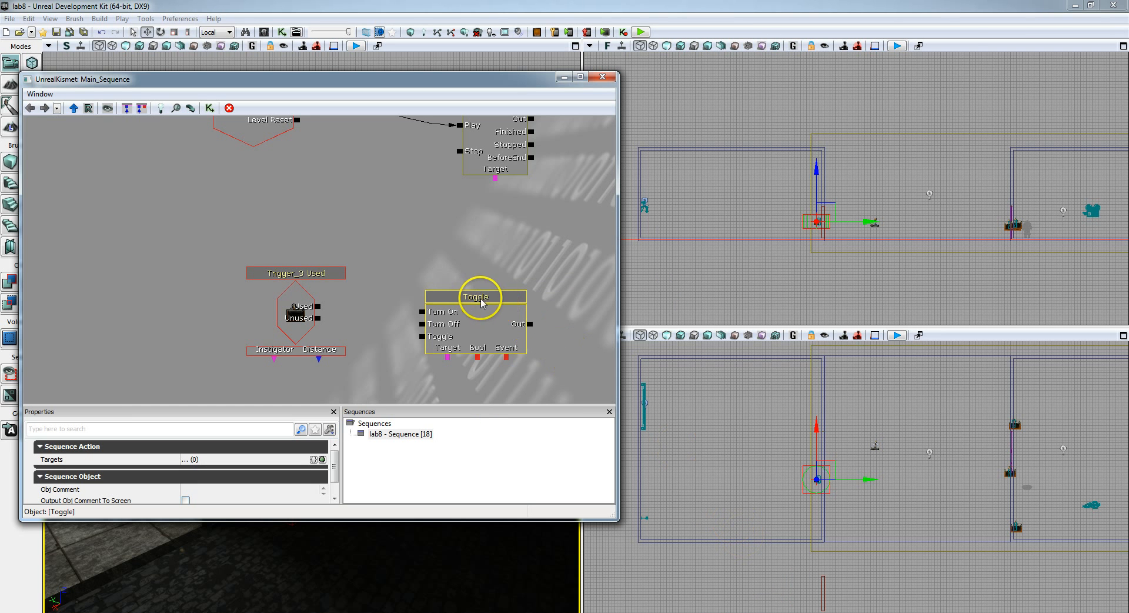
pyautogui.moveTo(481, 302); pyautogui.dragTo(488, 283)
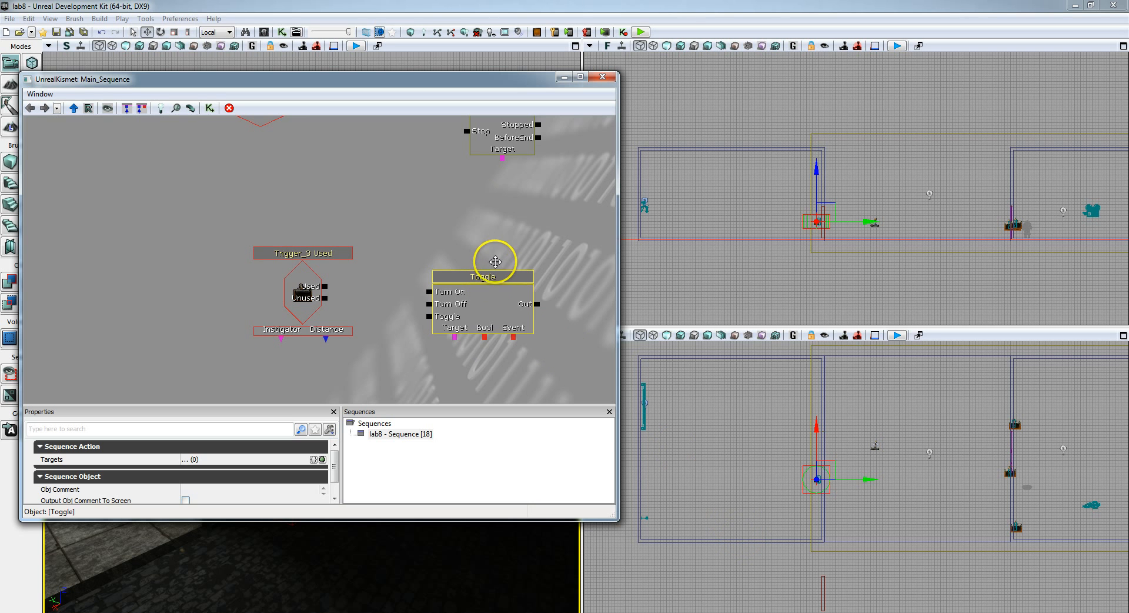
# Connect the Used output of the Trigger_3 event to the Toggle input of the Toggle action
pyautogui.click(503, 266)
pyautogui.moveTo(481, 250); pyautogui.dragTo(445, 254)
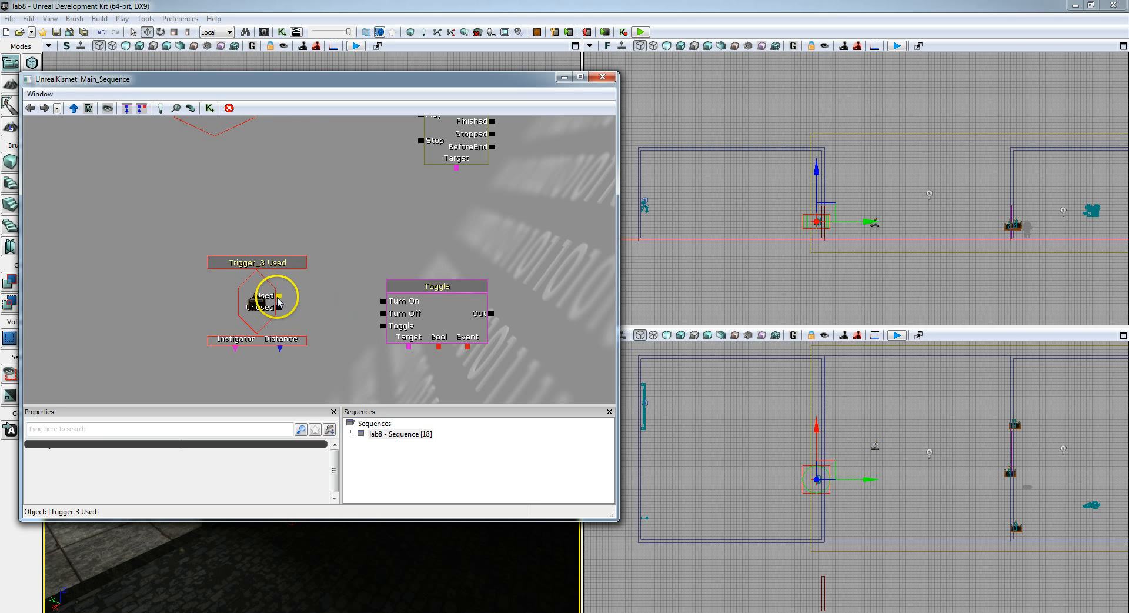
pyautogui.moveTo(279, 301); pyautogui.dragTo(382, 326)
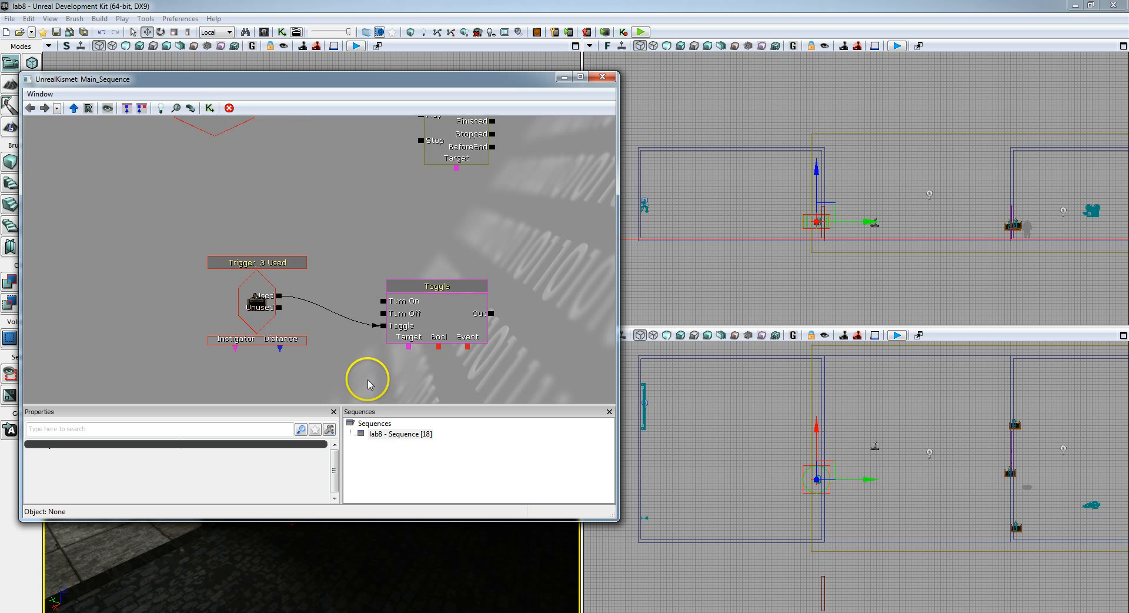
# Select the toggleable point light in the perspective viewport and add an object variable for it below the Toggle action in Kismet
pyautogui.moveTo(369, 383); pyautogui.dragTo(366, 329)
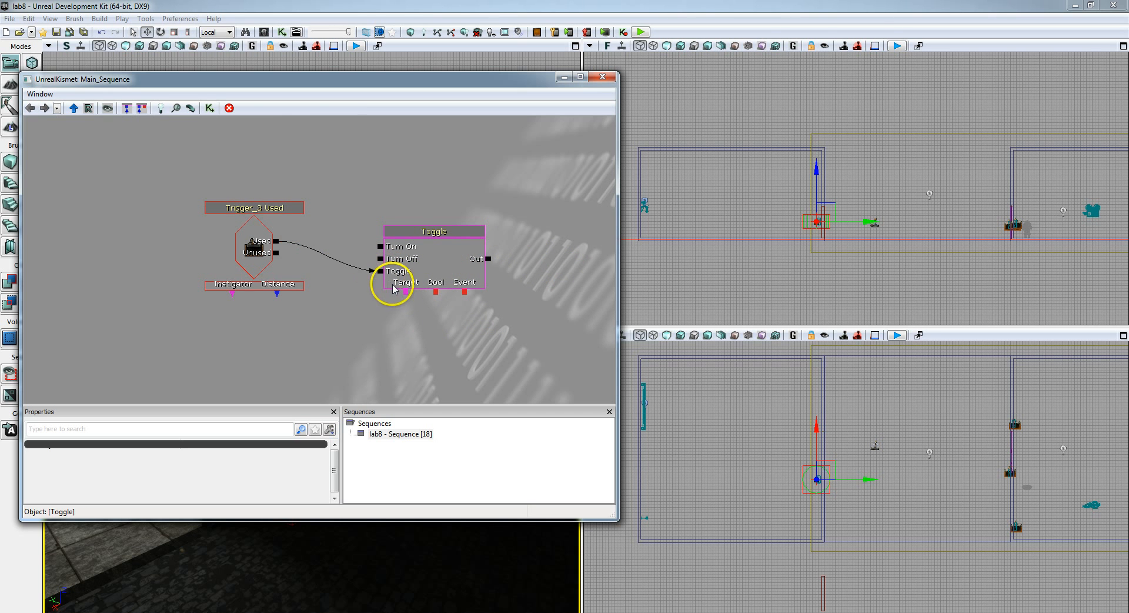
pyautogui.moveTo(396, 328); pyautogui.dragTo(348, 297)
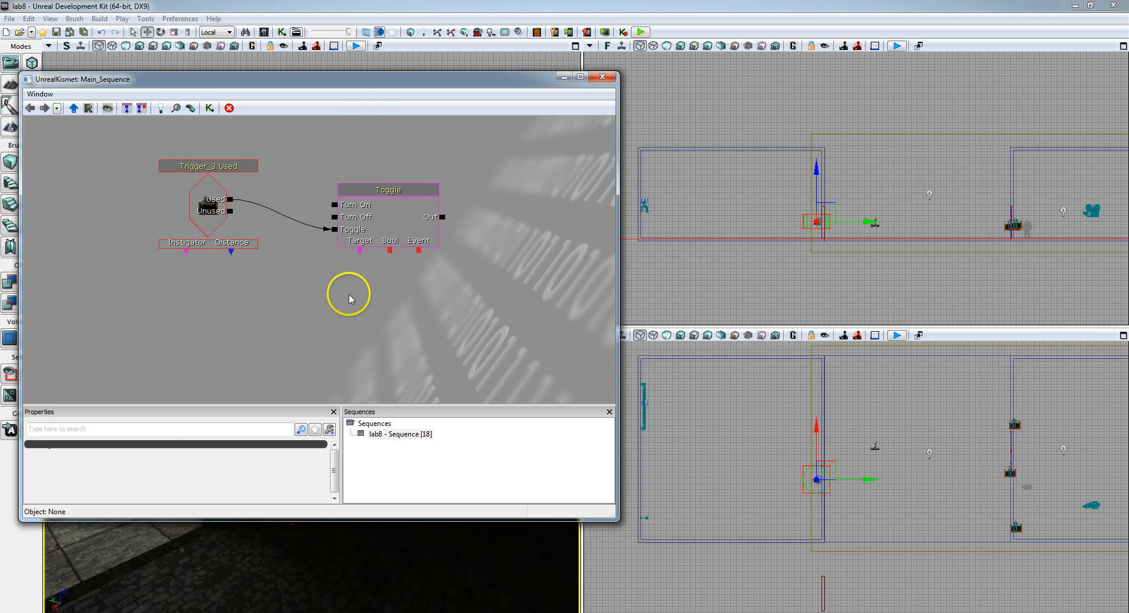
pyautogui.moveTo(362, 87); pyautogui.dragTo(874, 103)
pyautogui.moveTo(473, 487)
pyautogui.mouseDown()
pyautogui.moveTo(434, 488)
pyautogui.moveTo(365, 448)
pyautogui.moveTo(45, 466)
pyautogui.moveTo(42, 479)
pyautogui.moveTo(44, 330)
pyautogui.mouseUp()
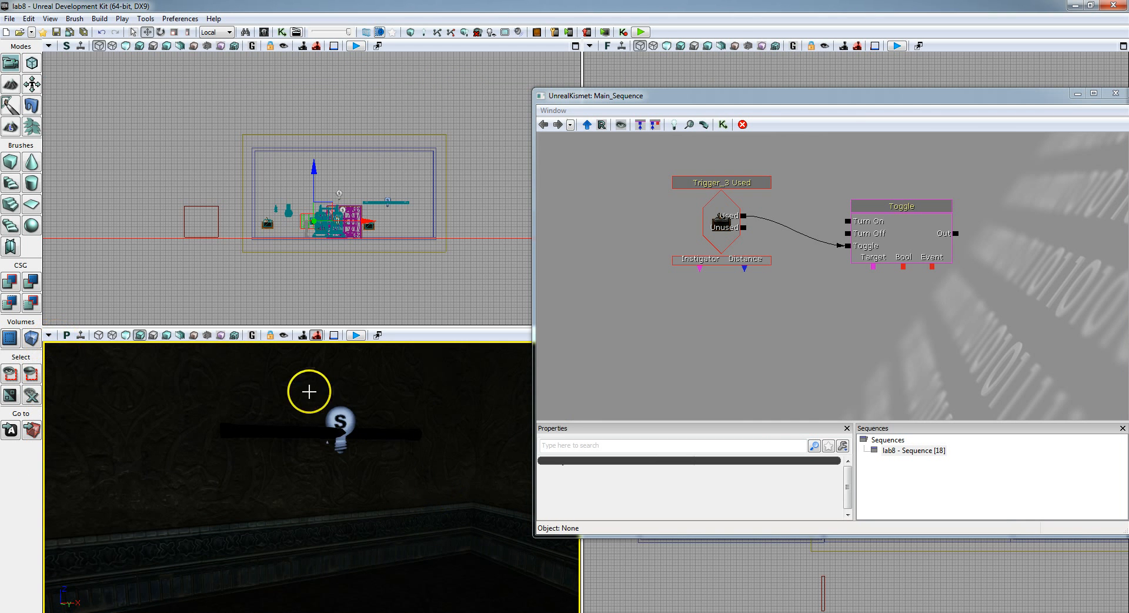
pyautogui.click(341, 421)
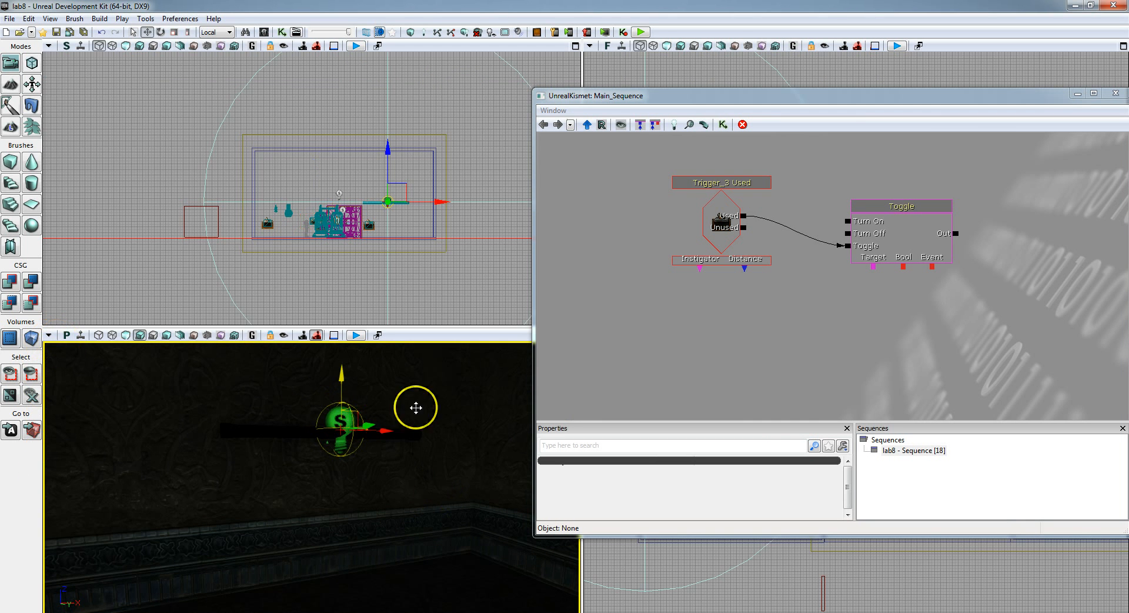
pyautogui.moveTo(915, 315); pyautogui.dragTo(835, 328)
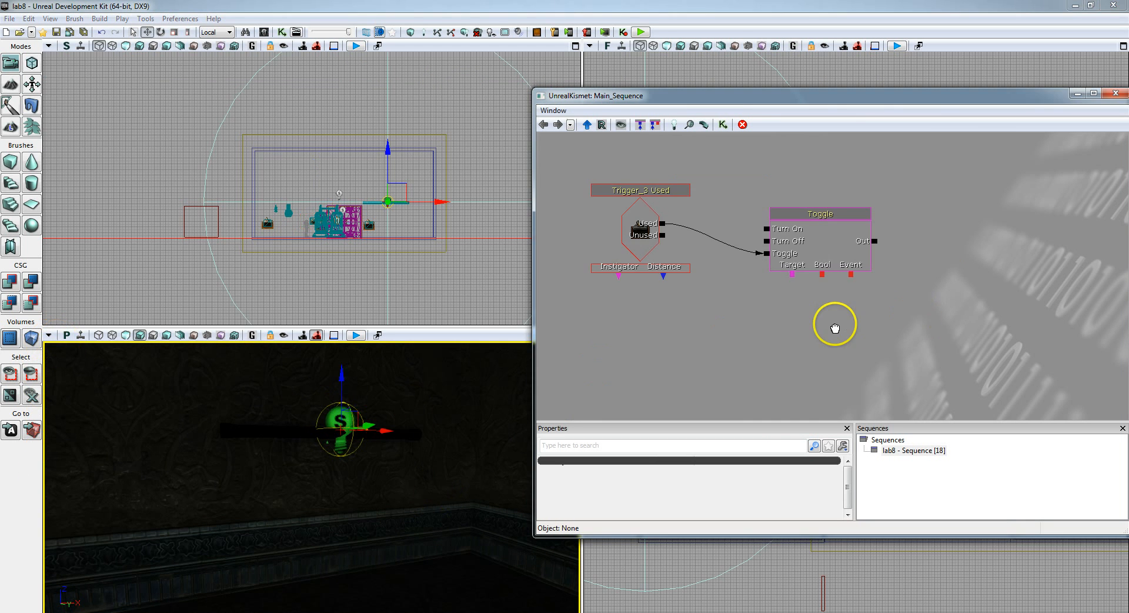
pyautogui.rightClick(780, 298)
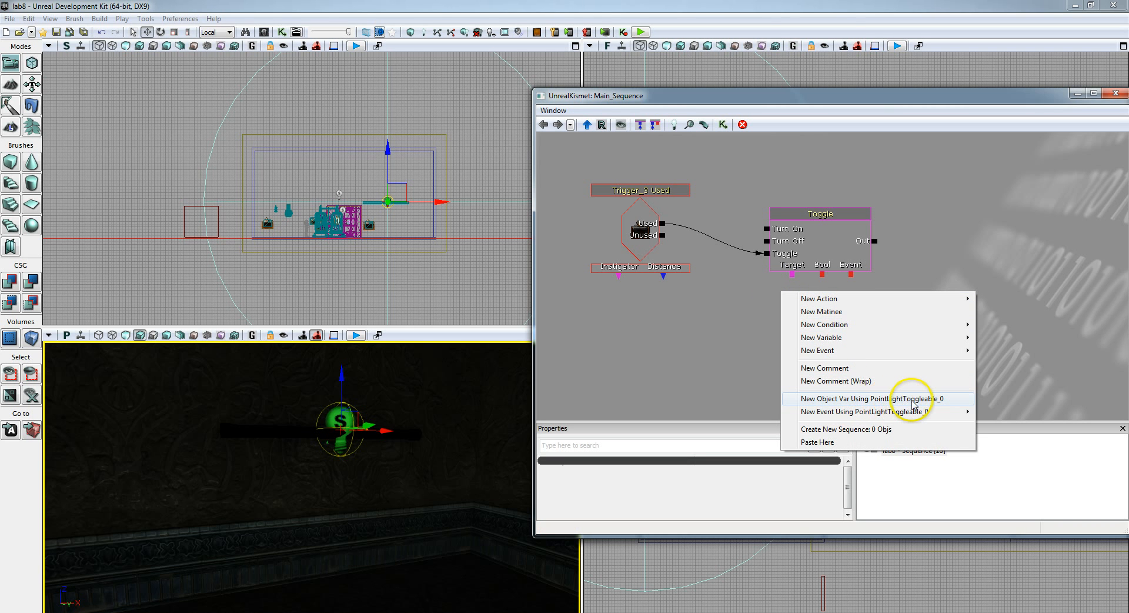
pyautogui.click(904, 404)
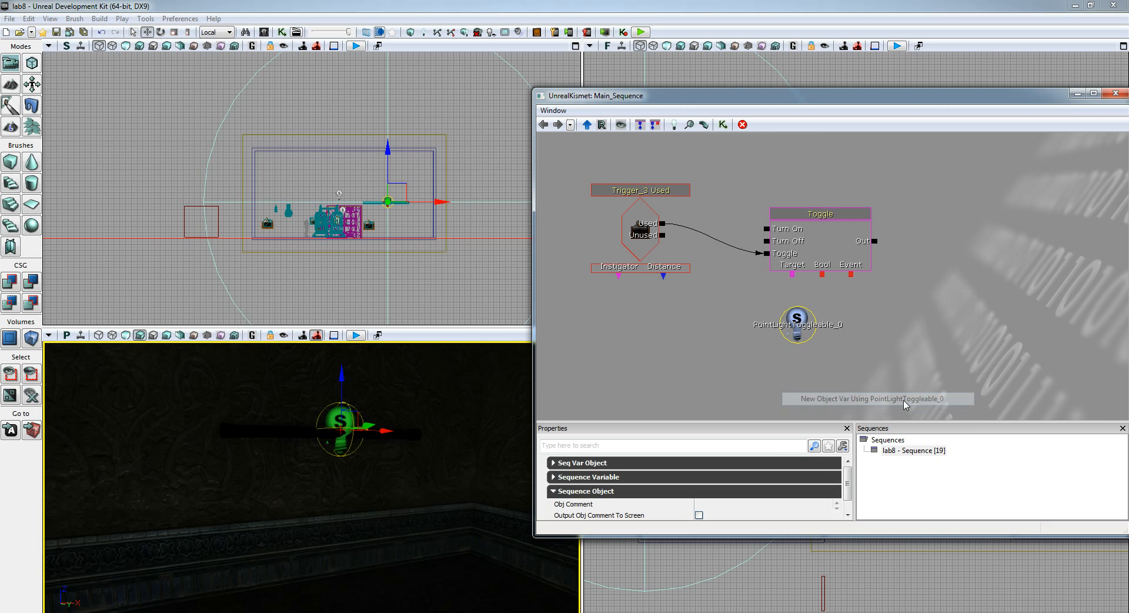
# Link the Toggle action's Target connector to the PointLightToggleable_0 variable
pyautogui.moveTo(793, 279); pyautogui.dragTo(791, 292)
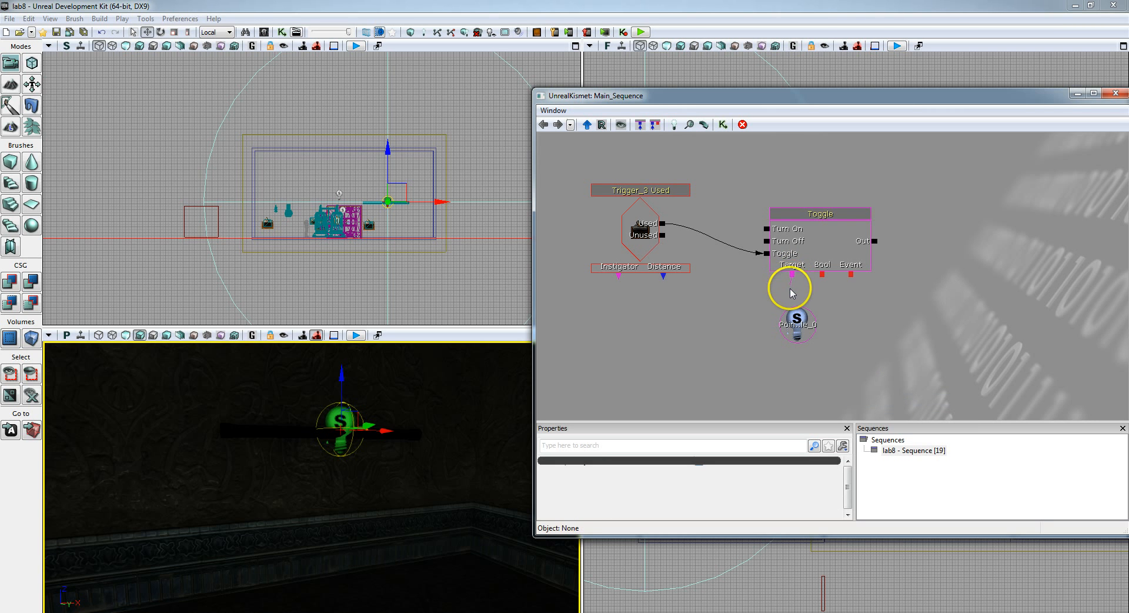
pyautogui.click(838, 362)
pyautogui.click(812, 332)
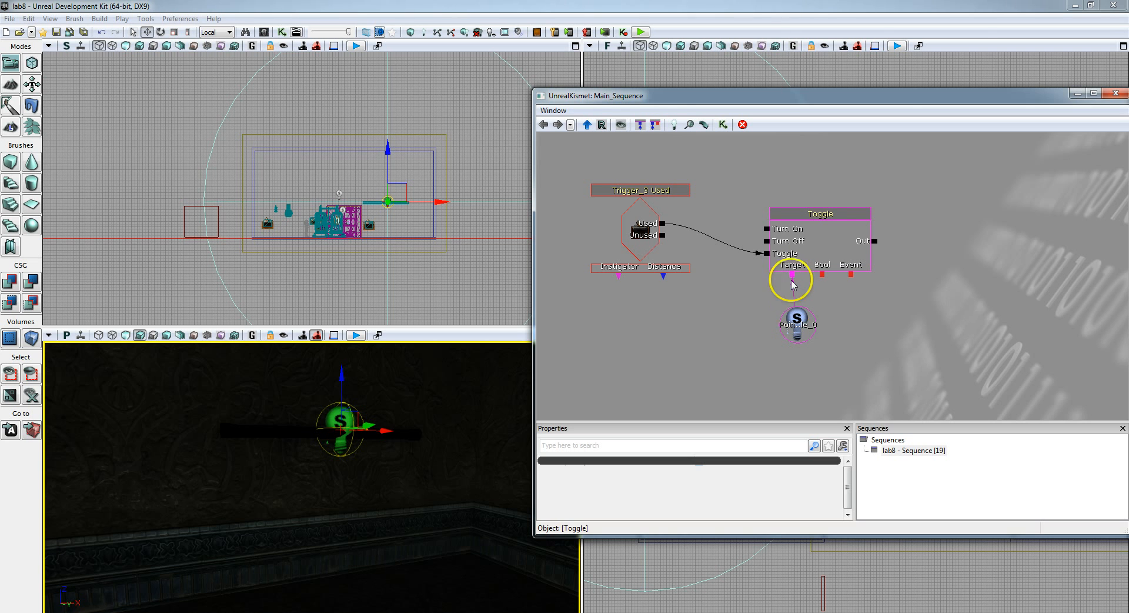
pyautogui.moveTo(800, 312); pyautogui.dragTo(796, 323)
pyautogui.rightClick(842, 311)
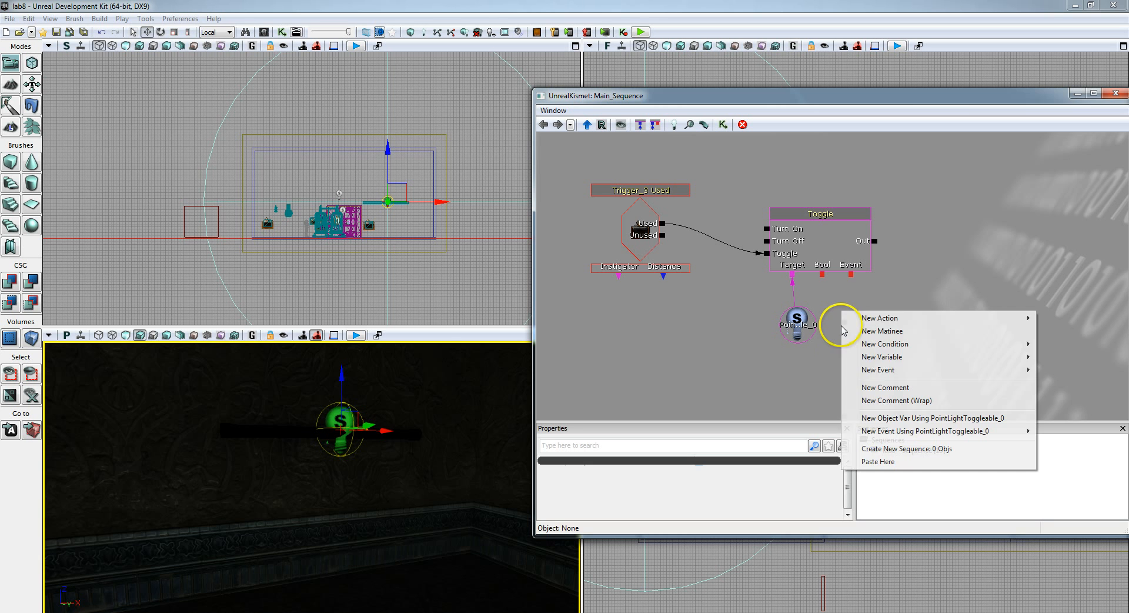
pyautogui.moveTo(894, 358)
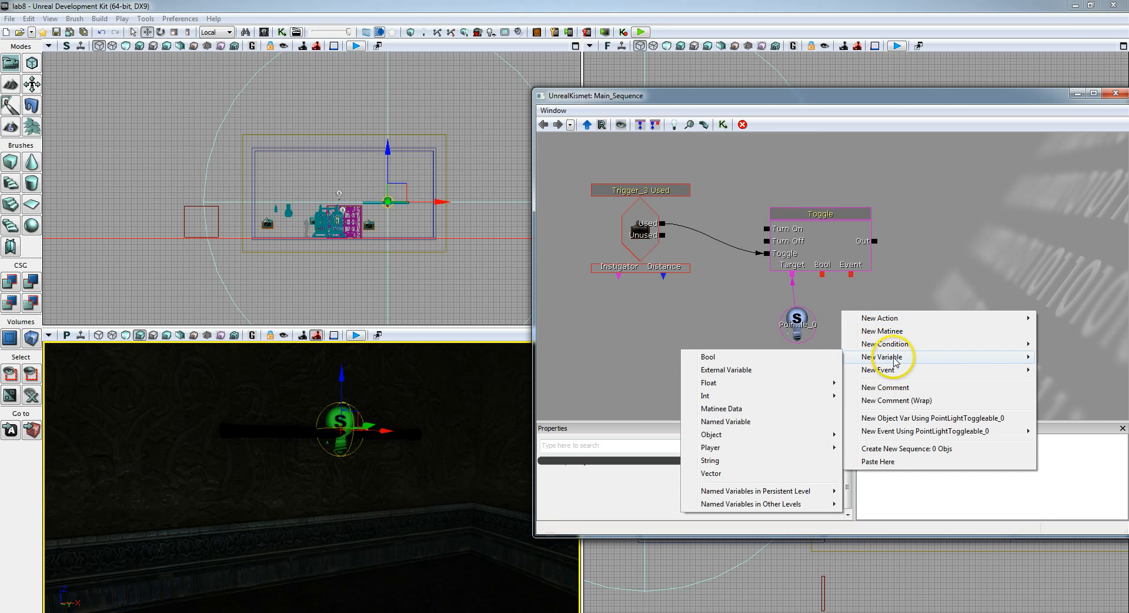
pyautogui.click(750, 353)
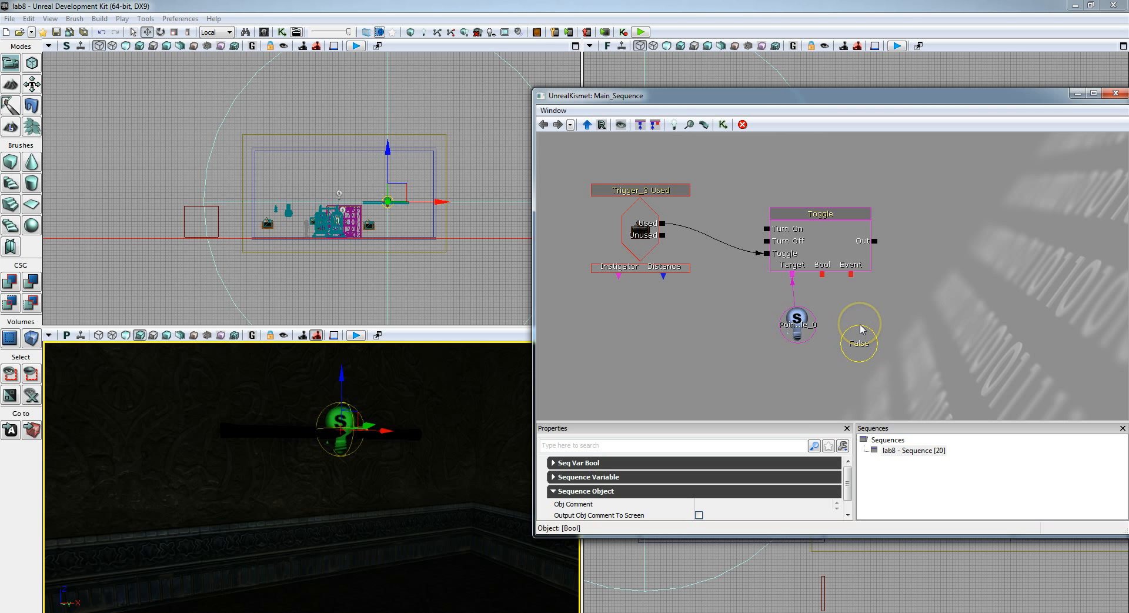
pyautogui.press('Delete')
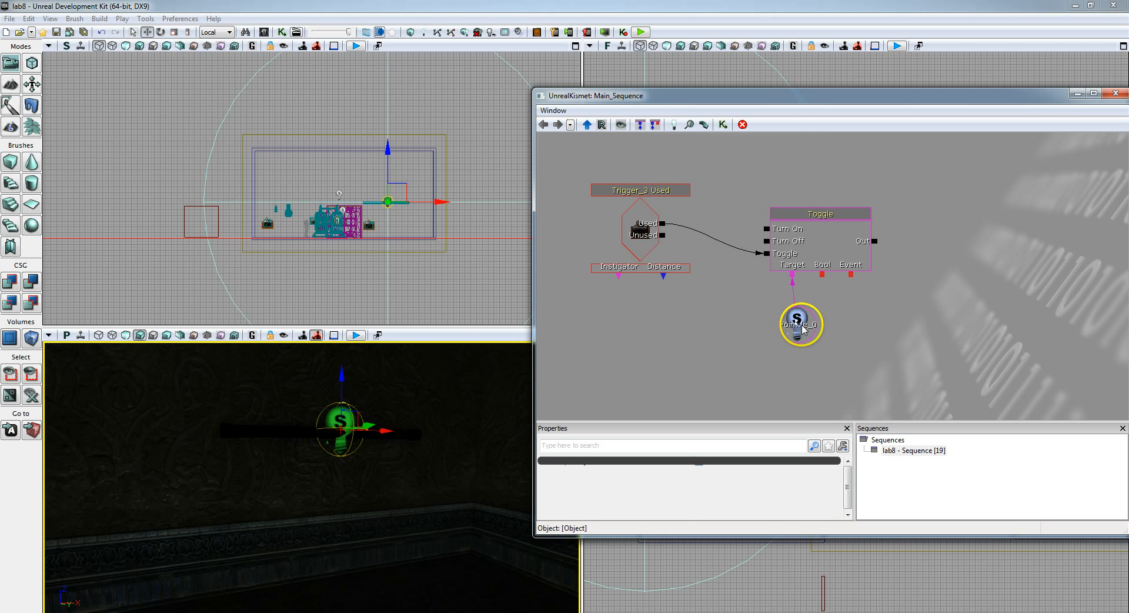
# Replace the light's variable in Kismet with a new PointLightToggleable_0 object variable created directly on the Toggle action's Target connector
pyautogui.click(805, 335)
pyautogui.press('Delete')
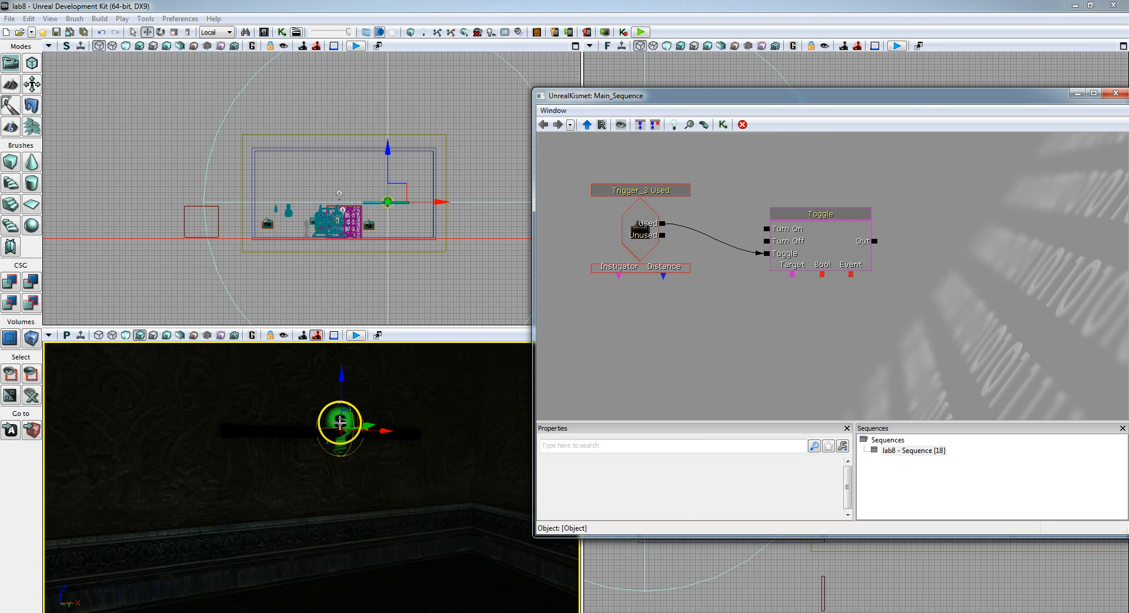
pyautogui.rightClick(792, 275)
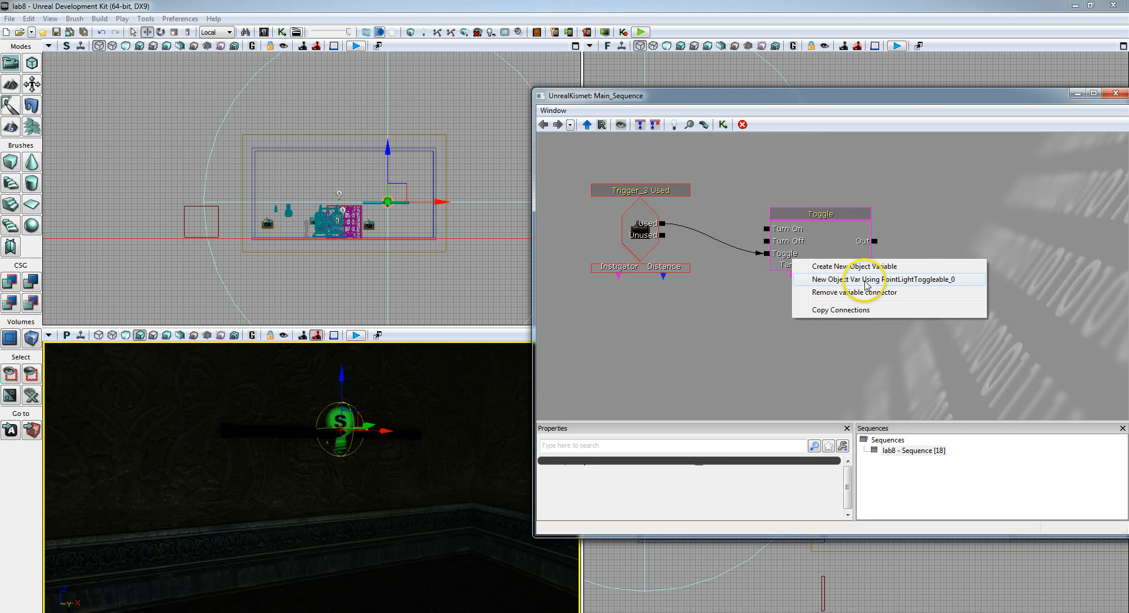
pyautogui.click(925, 279)
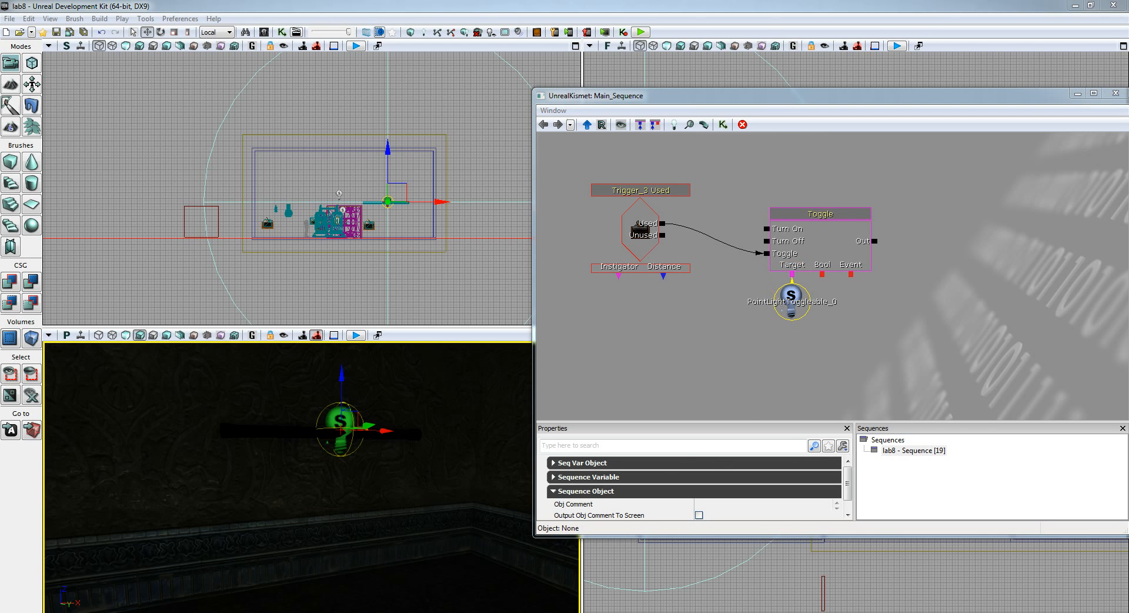
# Check the new light variable's Obj Value in its Seq Var Object properties and close the Kismet editor
pyautogui.click(664, 467)
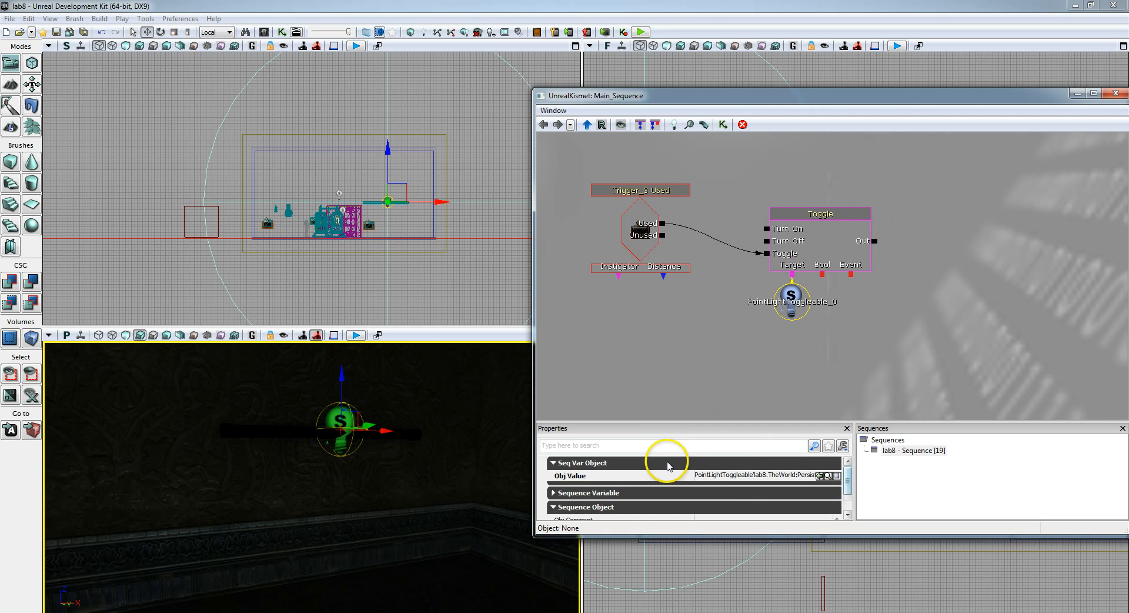
pyautogui.scroll(-2, 732, 489)
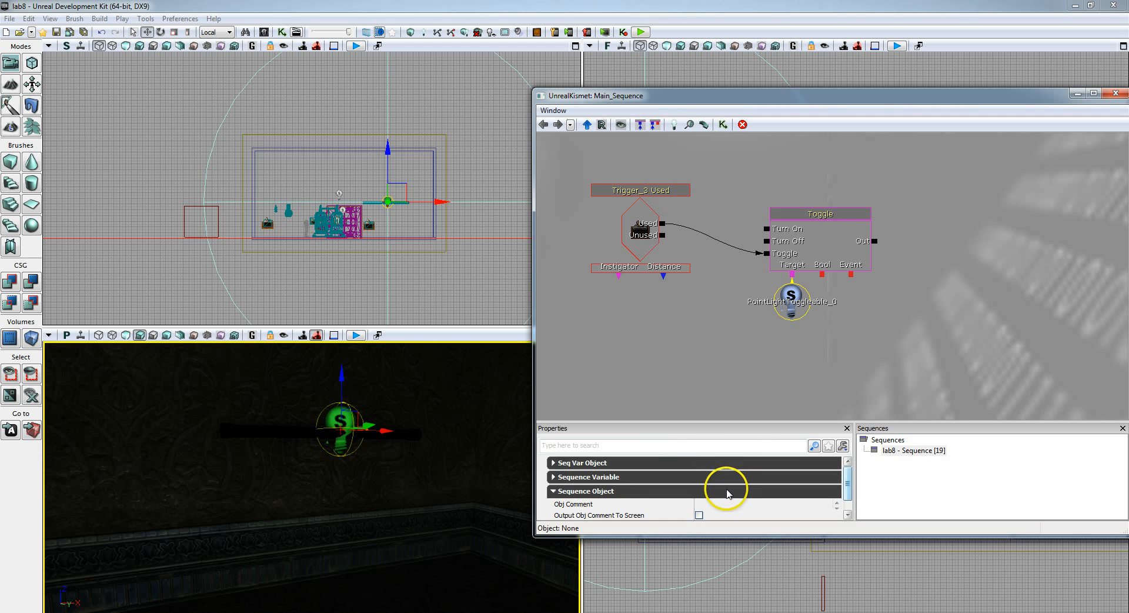
pyautogui.moveTo(905, 271); pyautogui.dragTo(816, 284)
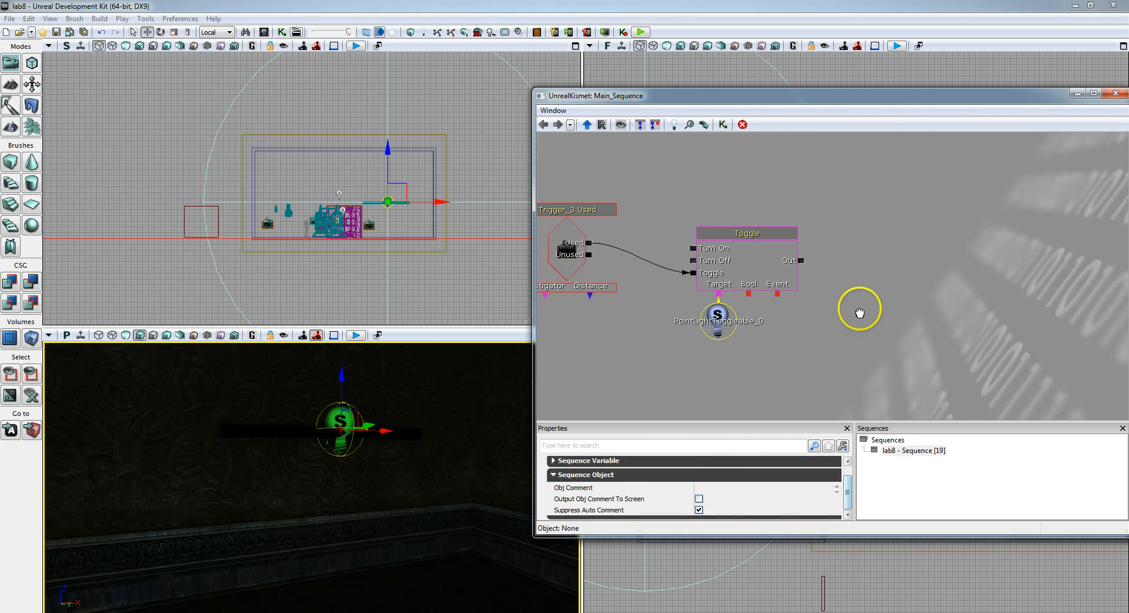
pyautogui.moveTo(929, 100); pyautogui.dragTo(822, 106)
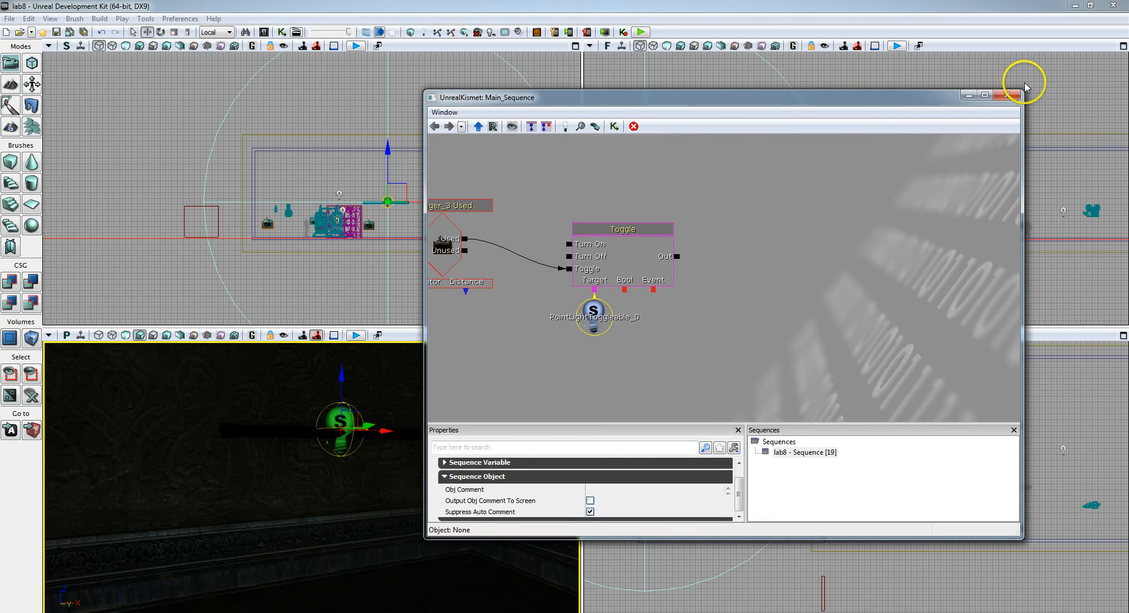
pyautogui.click(1009, 93)
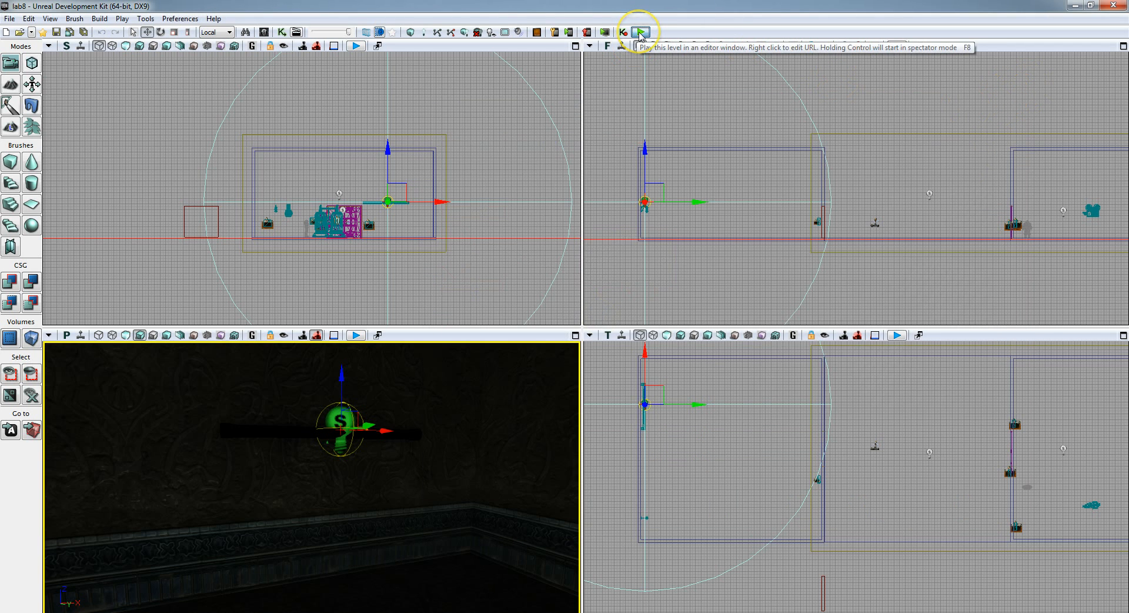
# Exit a brief play preview, rebuild the level's lighting at Preview quality with Lightmass, and close the build reports
pyautogui.click(641, 33)
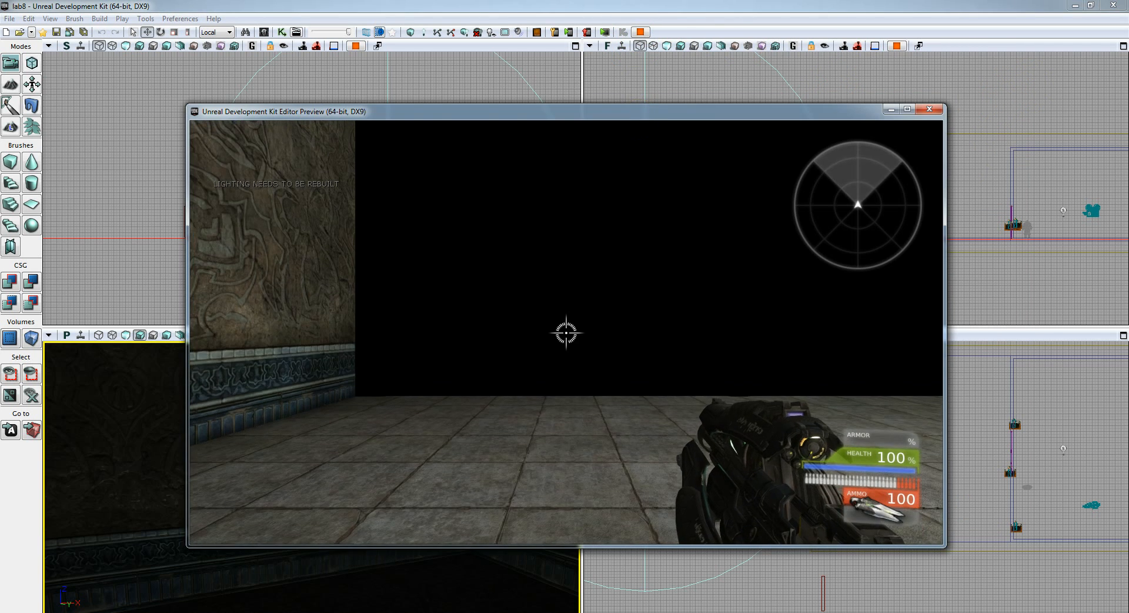
pyautogui.press('Escape')
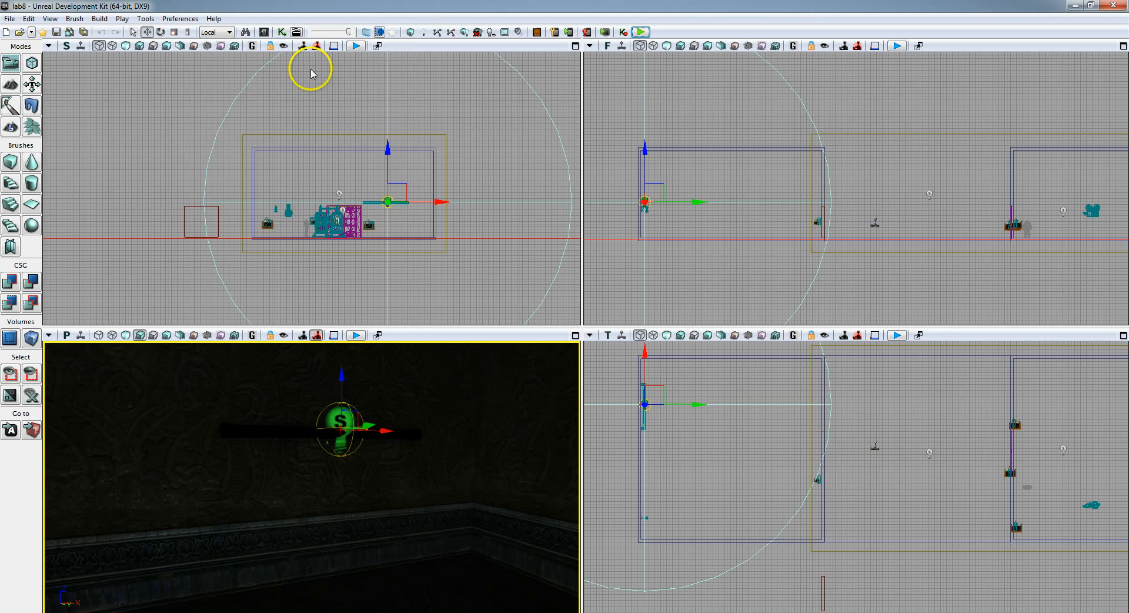
pyautogui.click(422, 32)
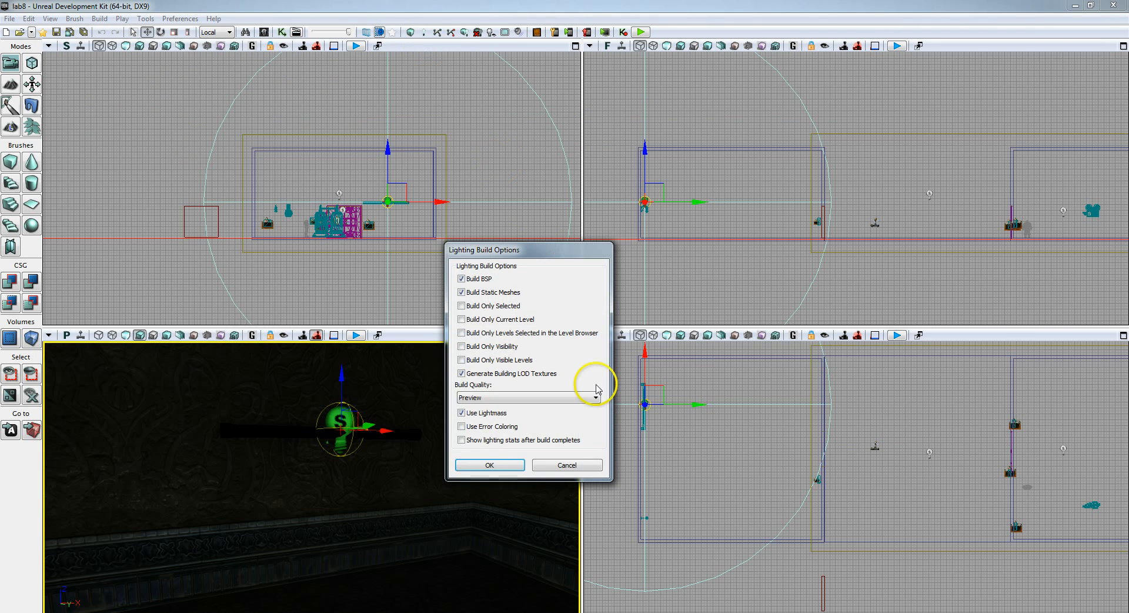
pyautogui.click(509, 466)
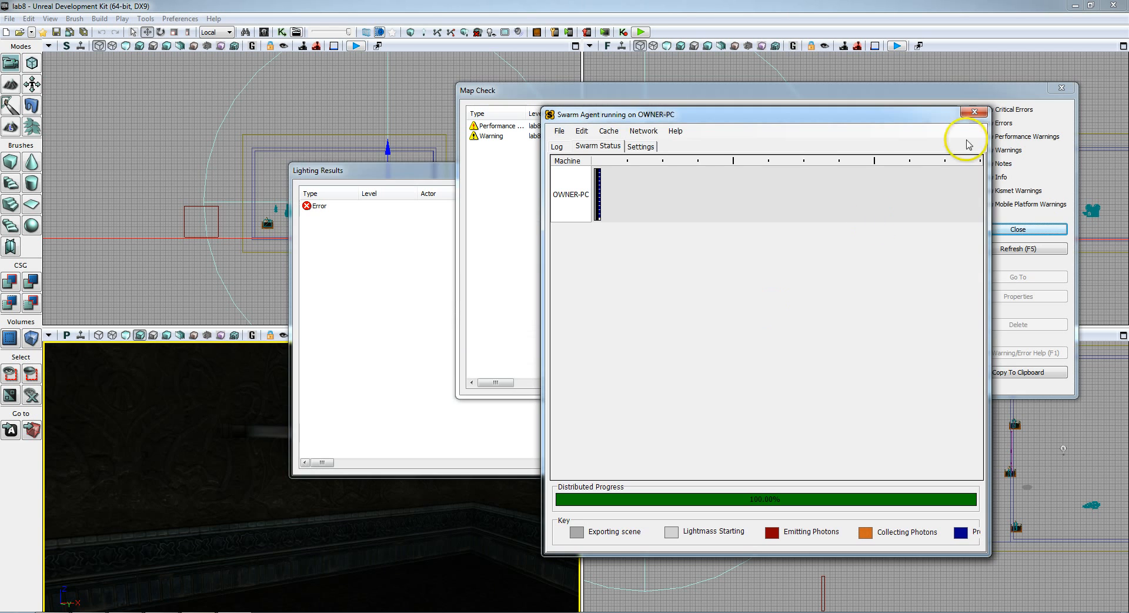
pyautogui.click(974, 112)
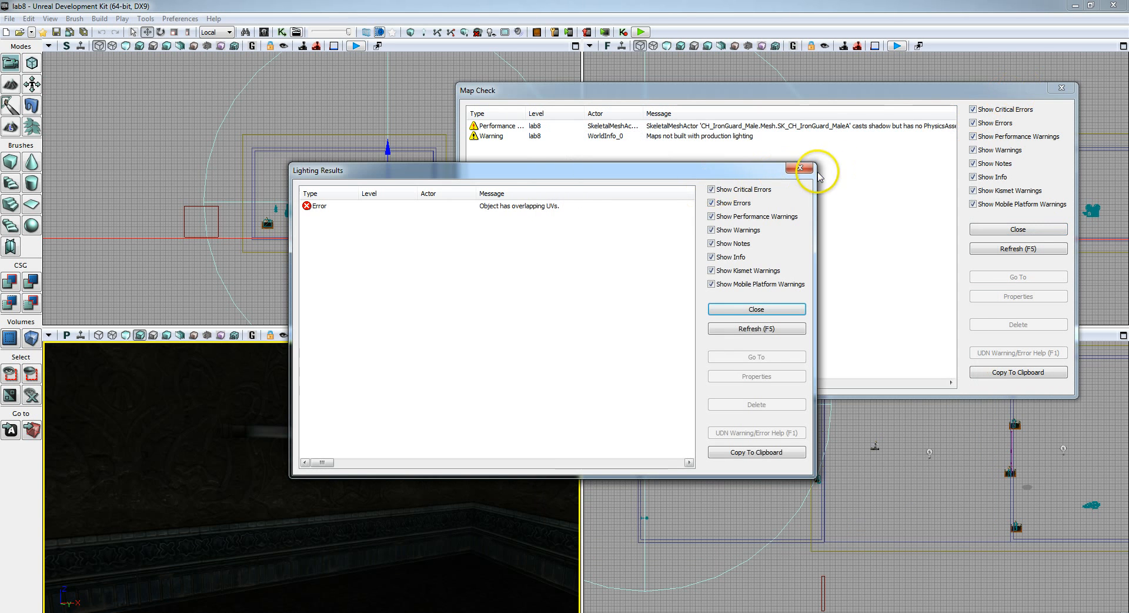
pyautogui.click(800, 168)
pyautogui.click(999, 229)
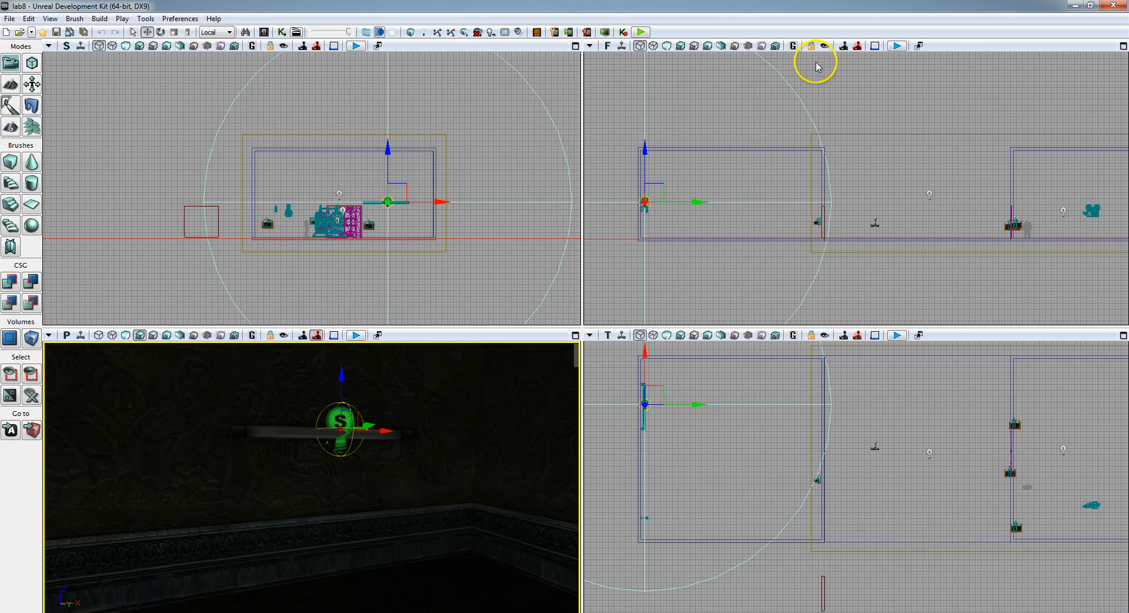
# Play the level in an editor window and walk into the new room up to the fluorescent light mesh
pyautogui.click(641, 32)
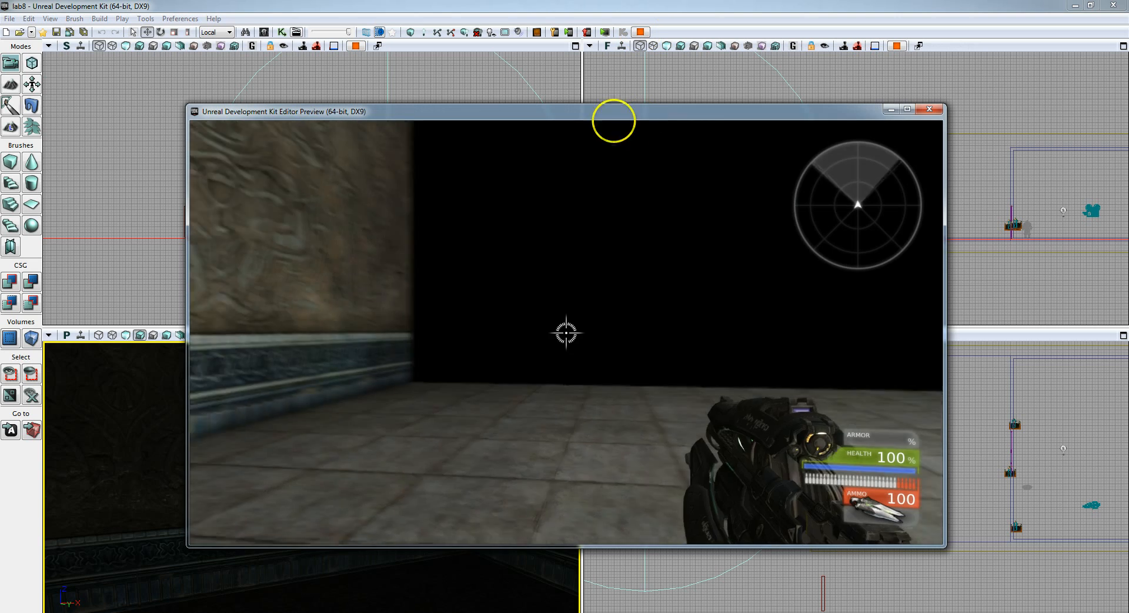
pyautogui.press('w')
pyautogui.press('w')
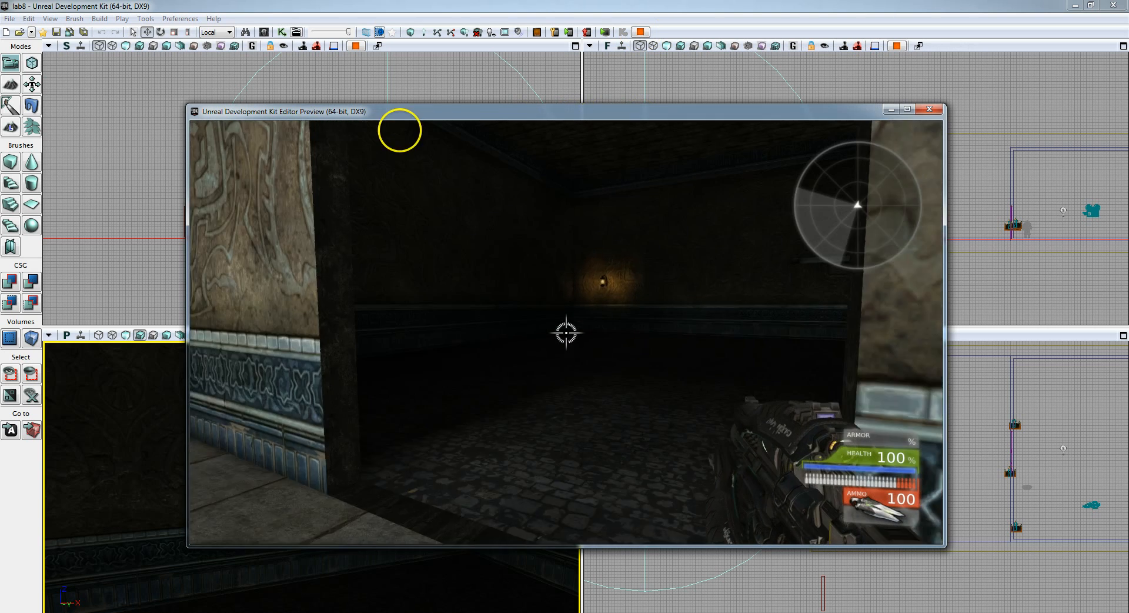
pyautogui.press('w')
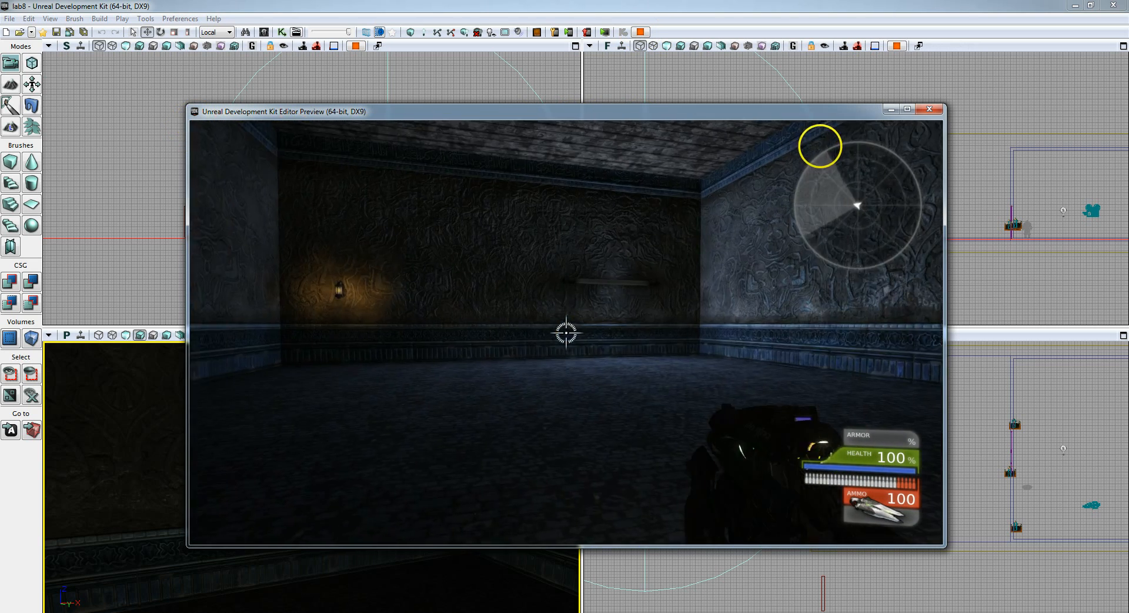
pyautogui.press('w')
pyautogui.press('w')
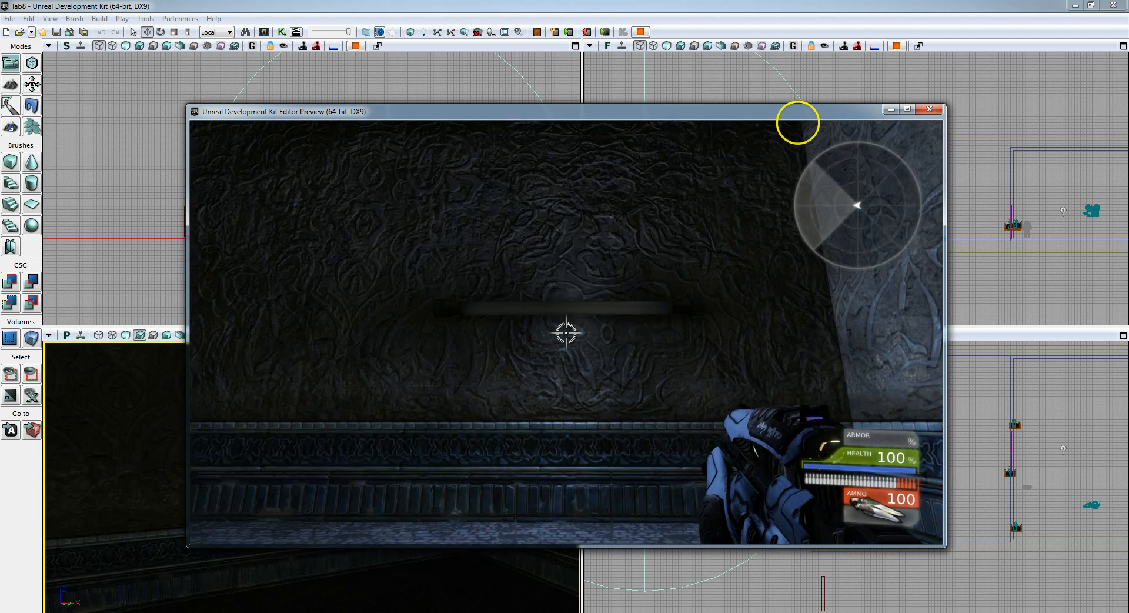
# Approach the control panel beside the doorway to test the light switch, look around the room, and end the play preview
pyautogui.press('a')
pyautogui.press('s')
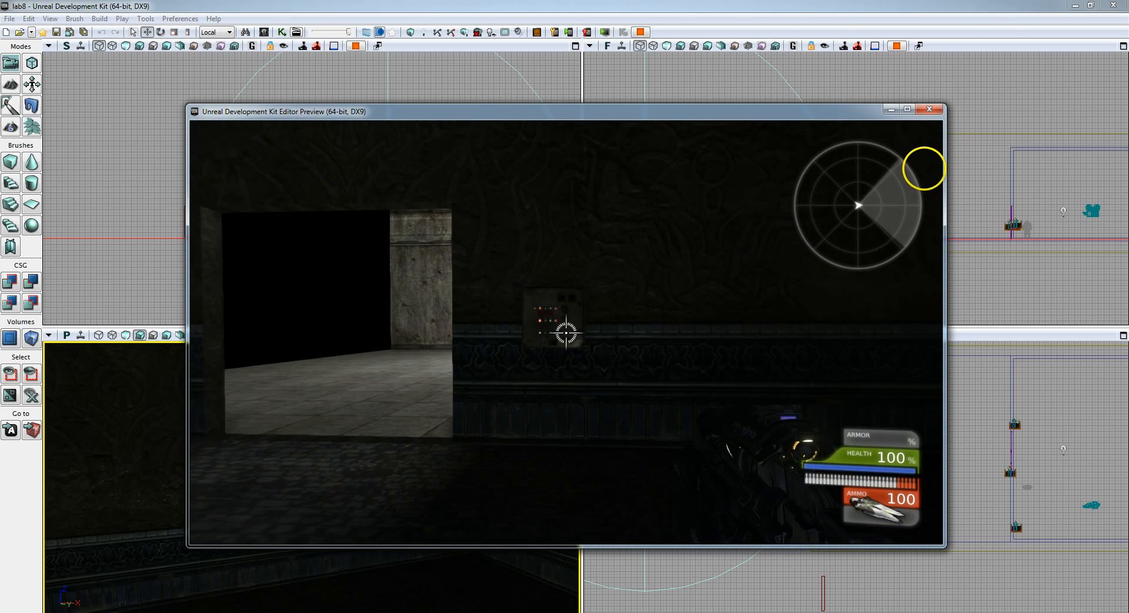
pyautogui.press('w')
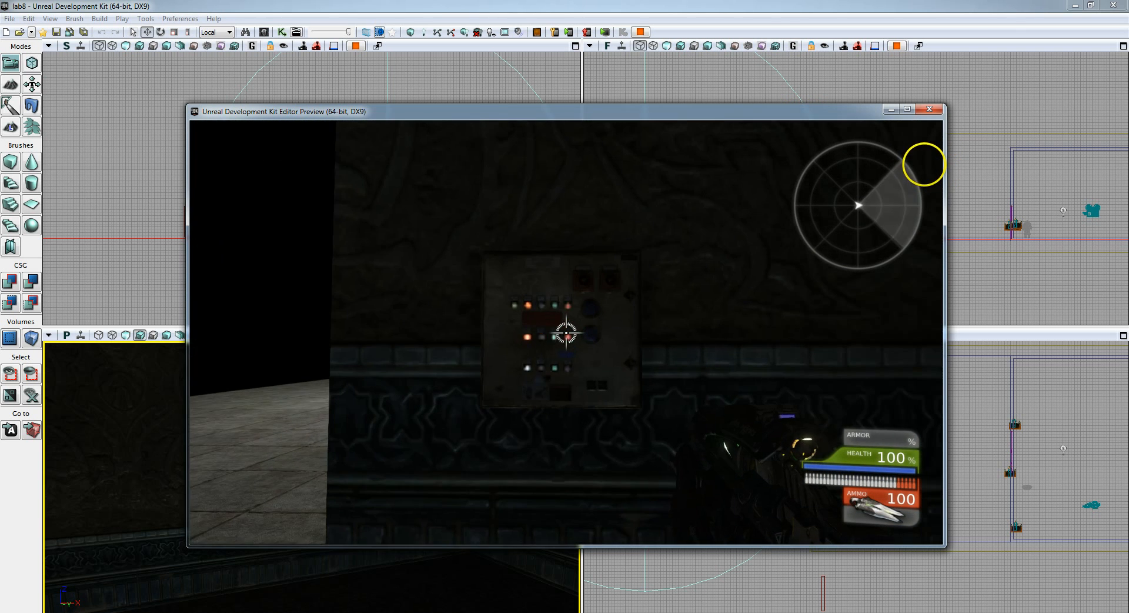
pyautogui.press('w')
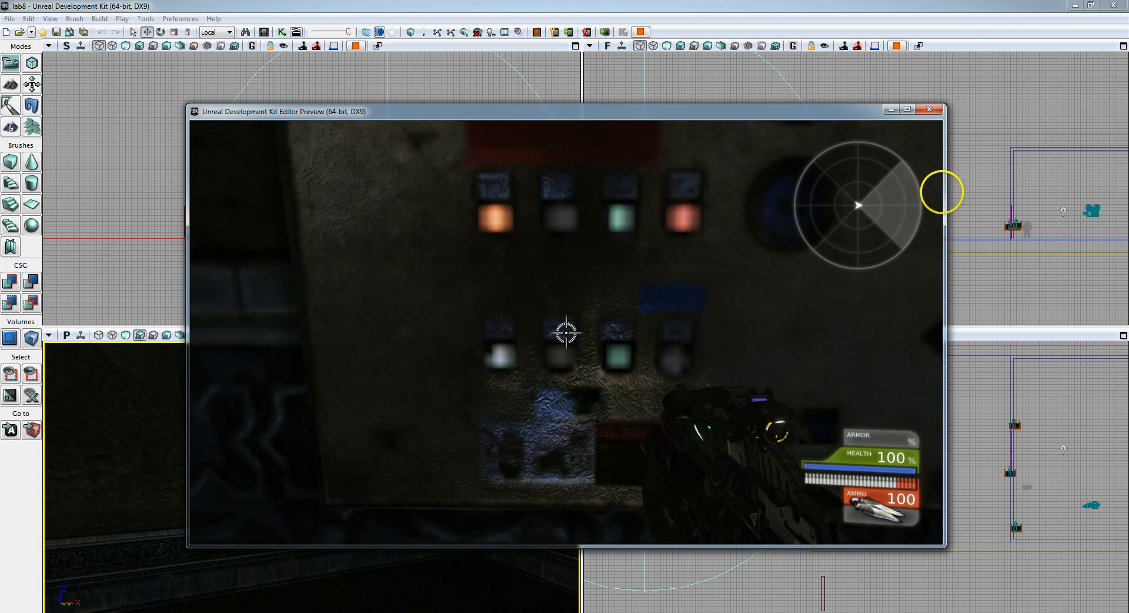
pyautogui.press('s')
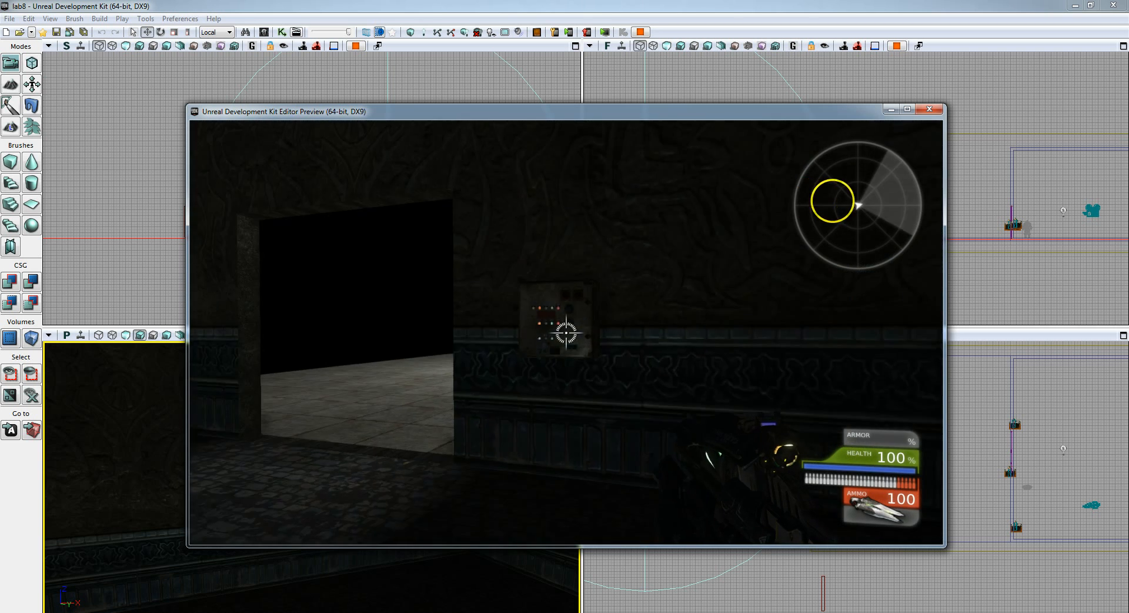
pyautogui.press('w')
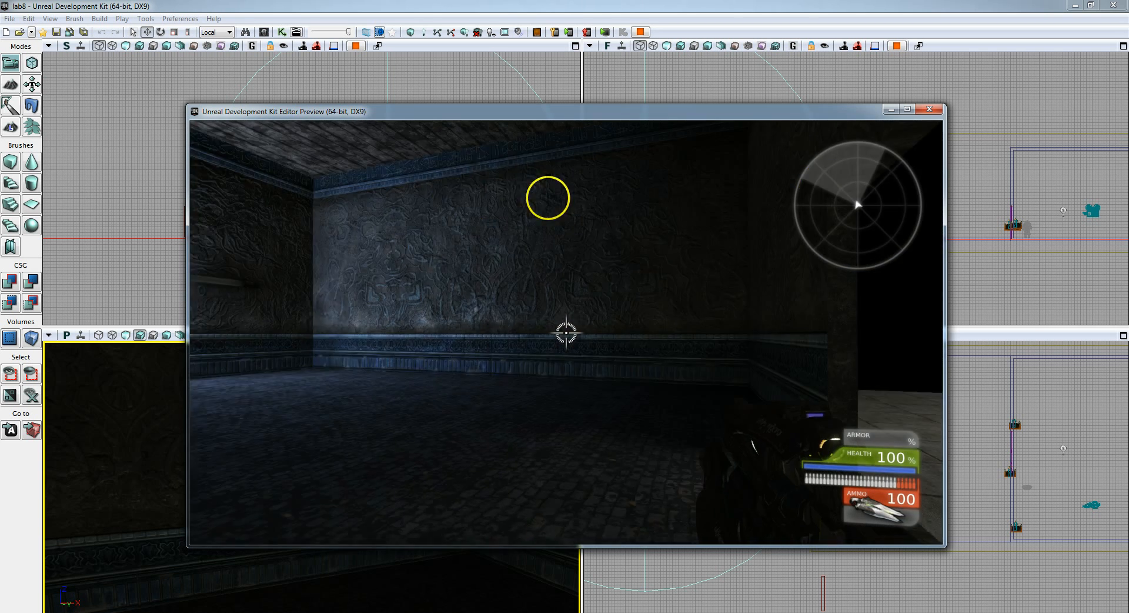
pyautogui.press('w')
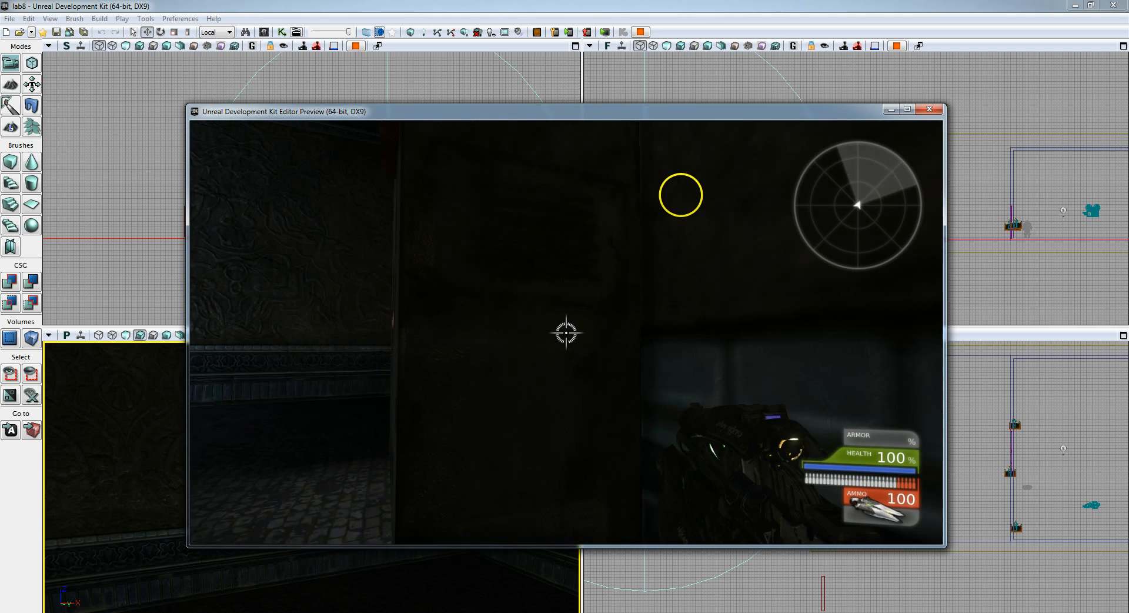
pyautogui.press('w')
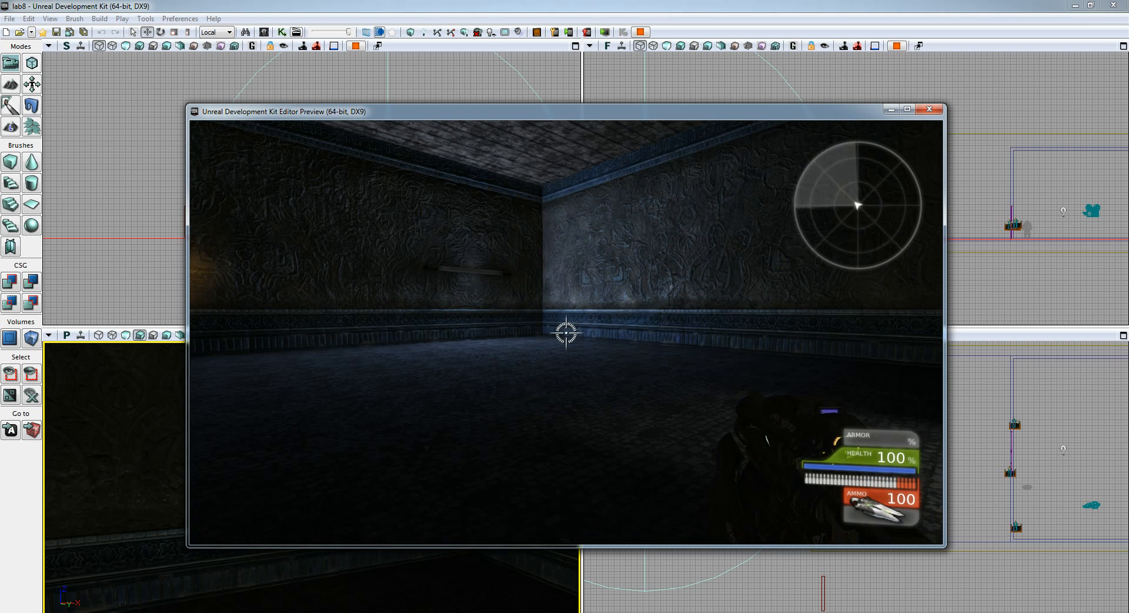
pyautogui.press('Escape')
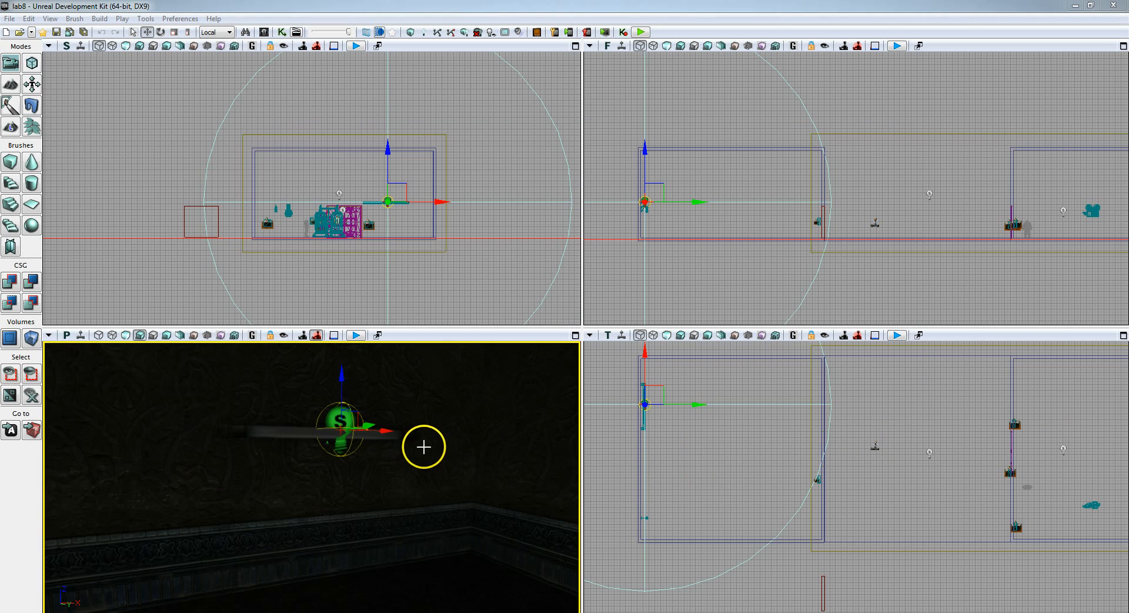
# Select the trigger at the control panel in the perspective viewport and reopen the level's Kismet sequence
pyautogui.moveTo(424, 447); pyautogui.dragTo(568, 434, button='right')
pyautogui.press('w')
pyautogui.click(273, 454)
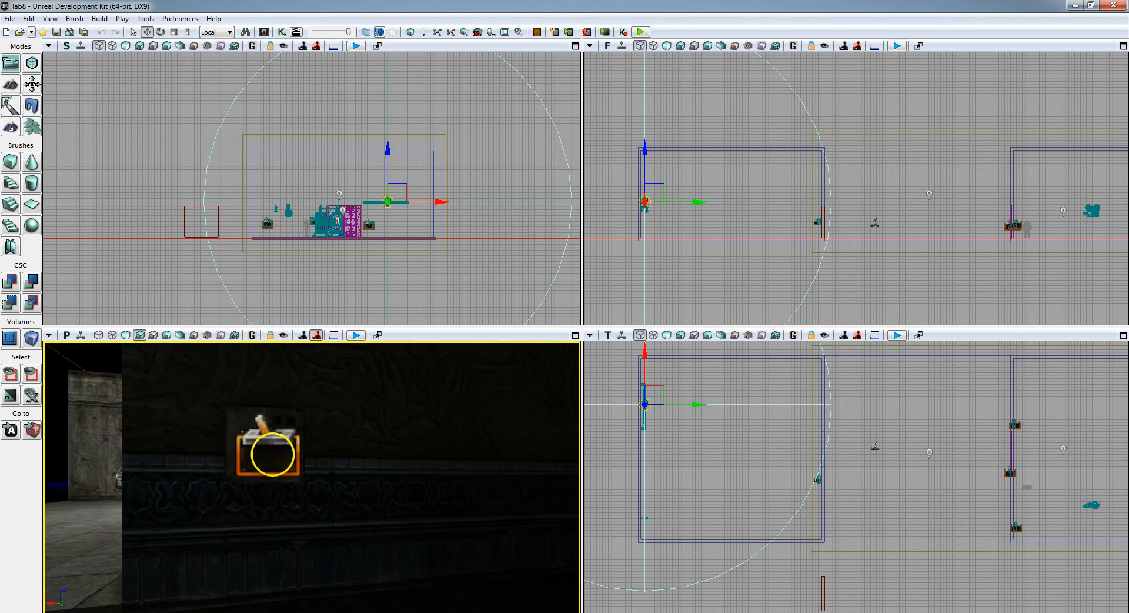
pyautogui.click(282, 32)
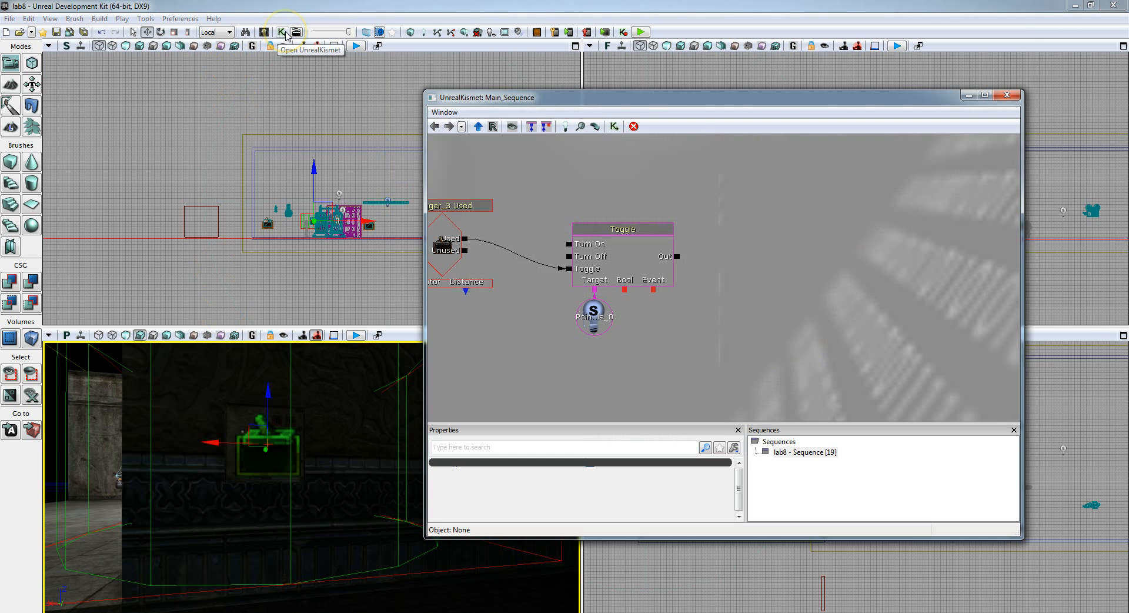
# Set the Max Trigger Count of the Trigger_3 Used event to 0 and close the Kismet window
pyautogui.moveTo(522, 320); pyautogui.dragTo(598, 187)
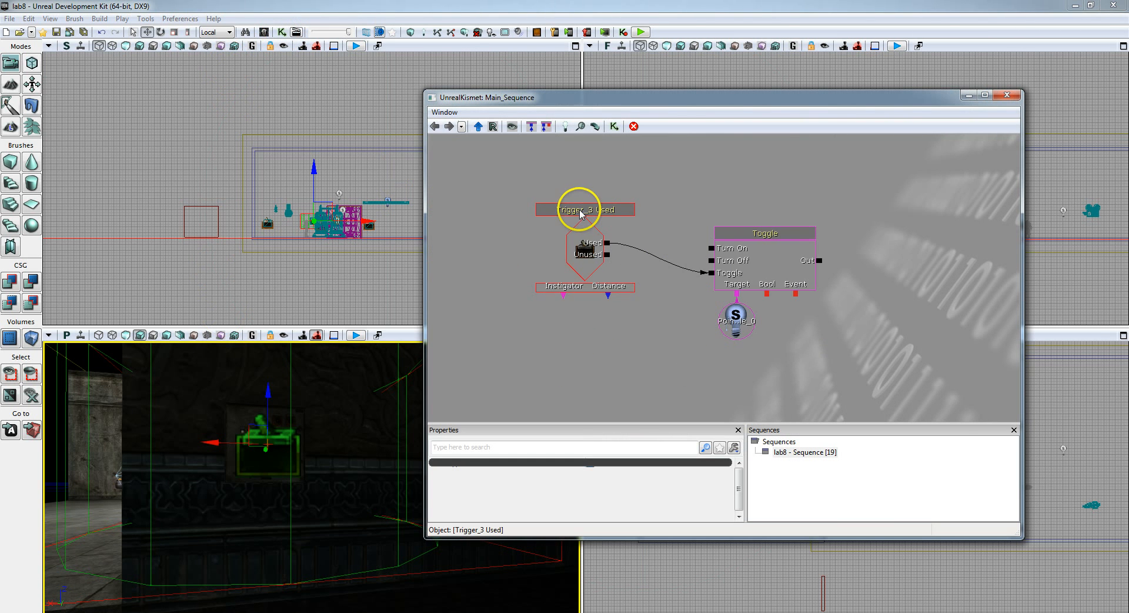
pyautogui.click(578, 208)
pyautogui.scroll(-2, 628, 450)
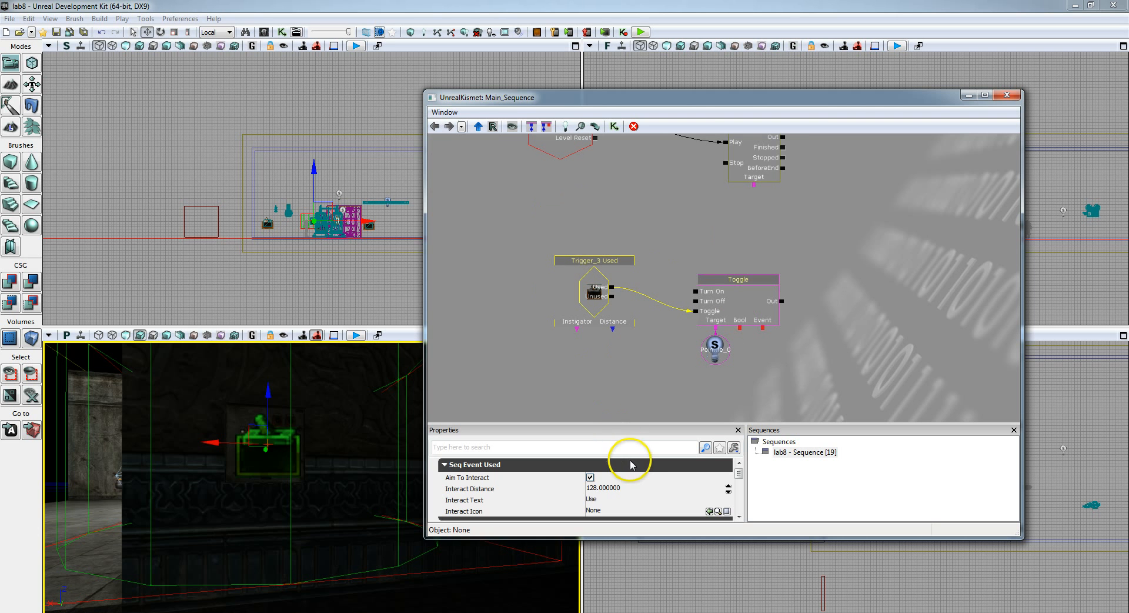
pyautogui.click(637, 487)
pyautogui.scroll(-2, 642, 488)
pyautogui.scroll(-2, 642, 488)
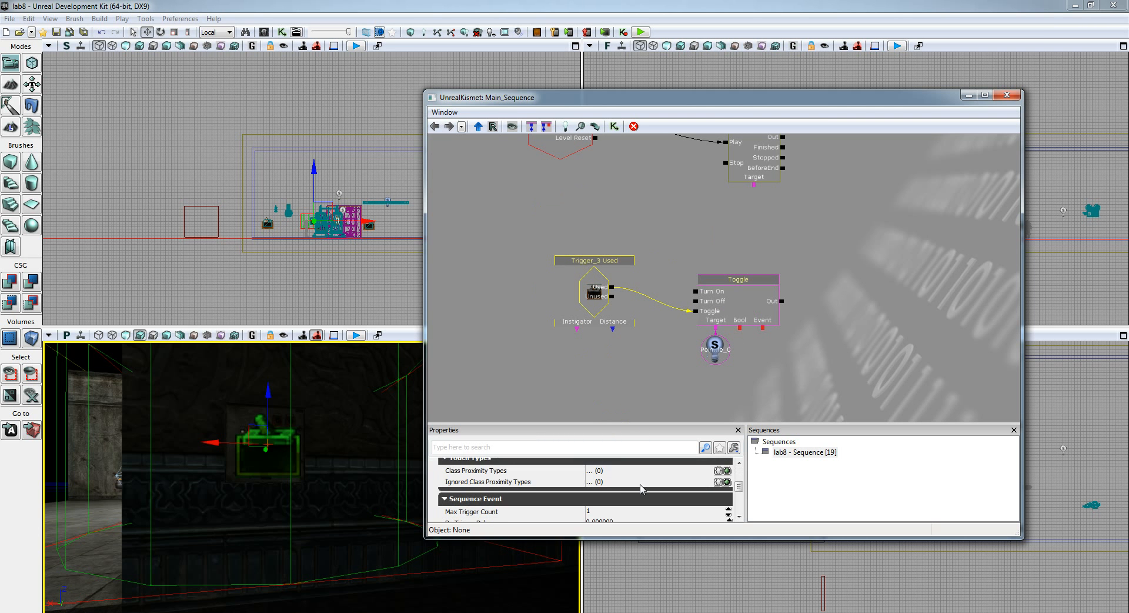
pyautogui.click(589, 488)
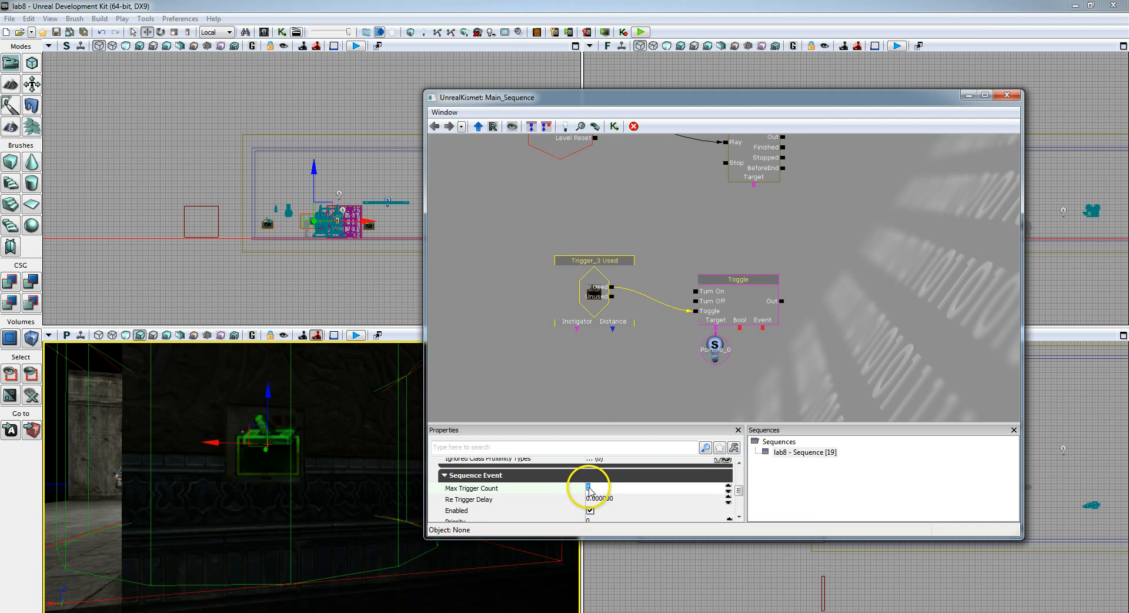
pyautogui.write('0')
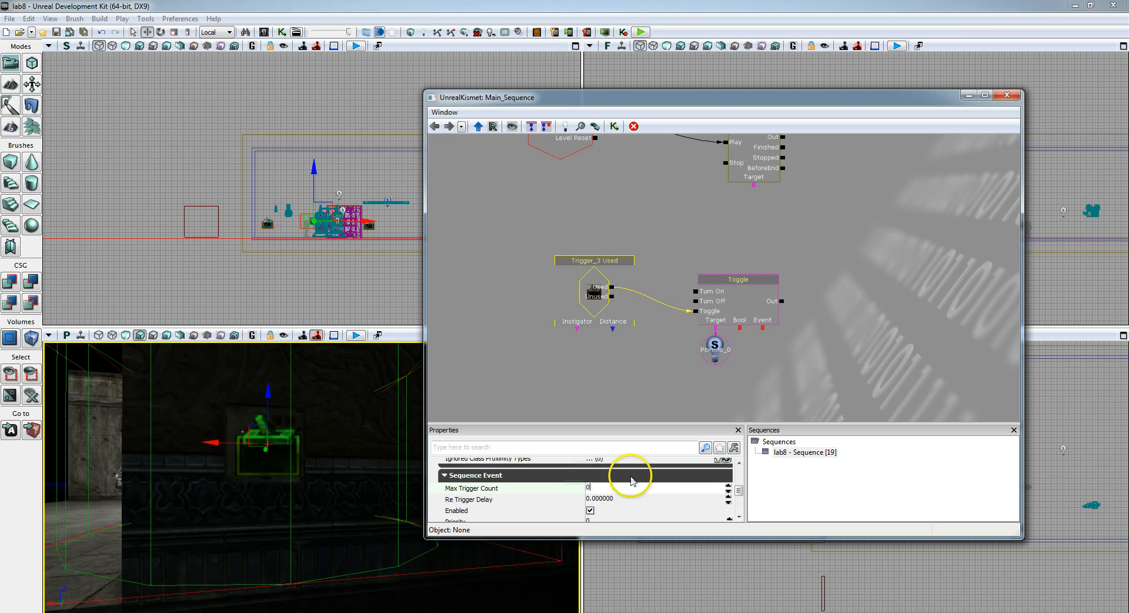
pyautogui.click(1005, 95)
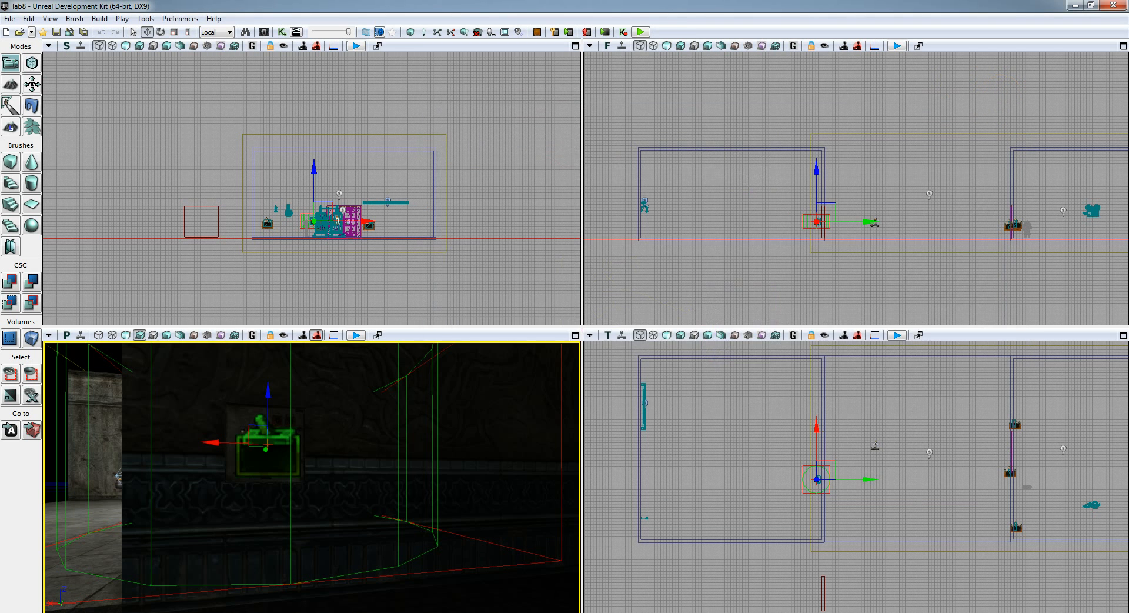
# Play the level in an editor window to test the control panel's light switch, look through the doorway, and end the preview
pyautogui.click(640, 32)
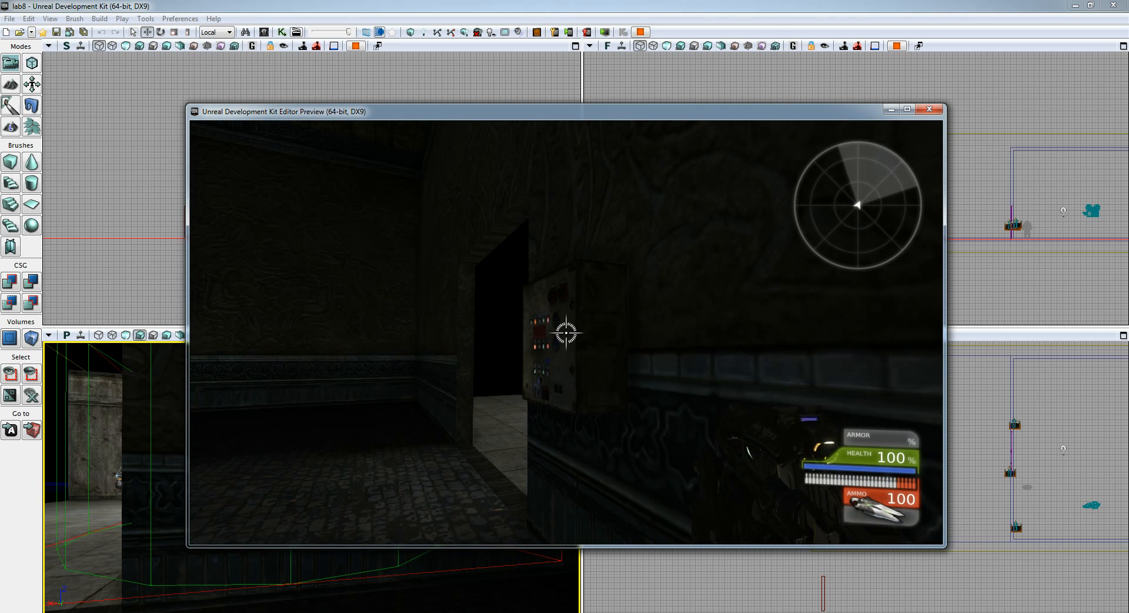
pyautogui.press('a')
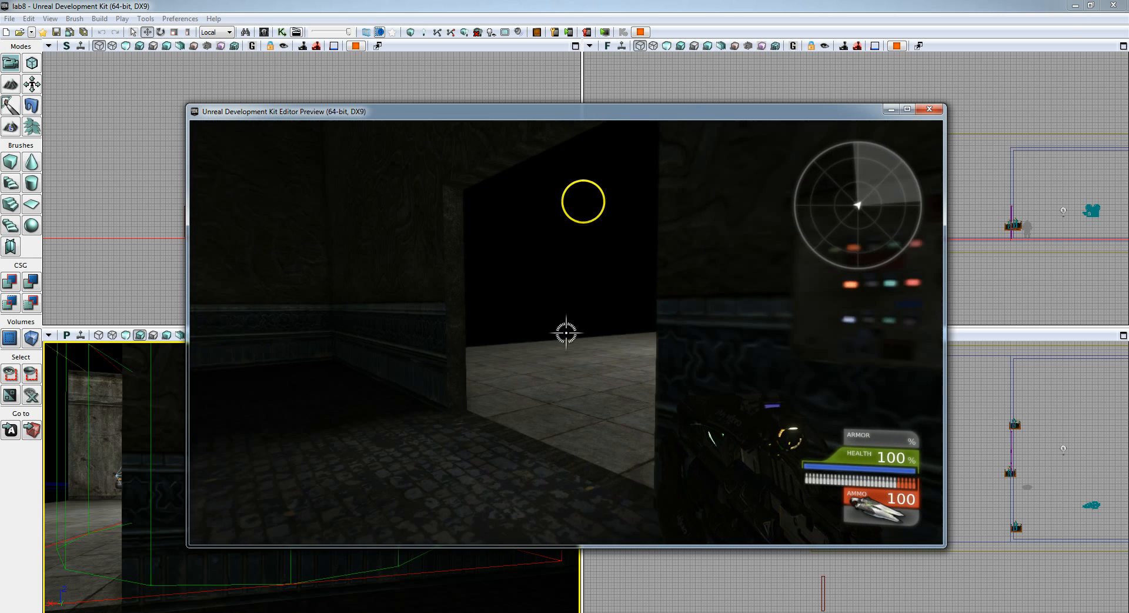
pyautogui.press('w')
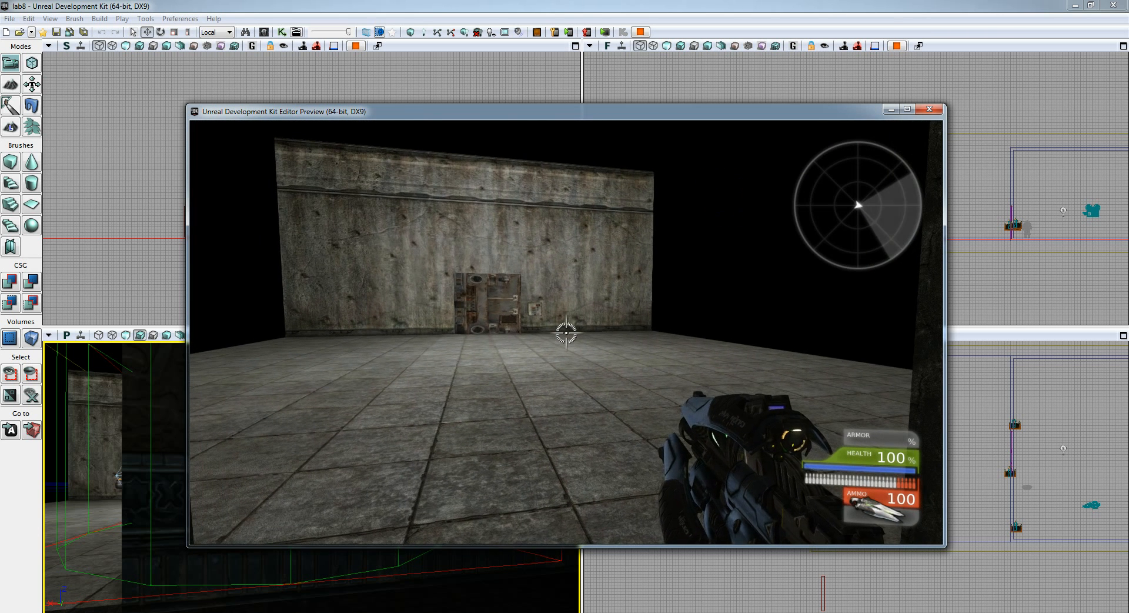
pyautogui.press('Escape')
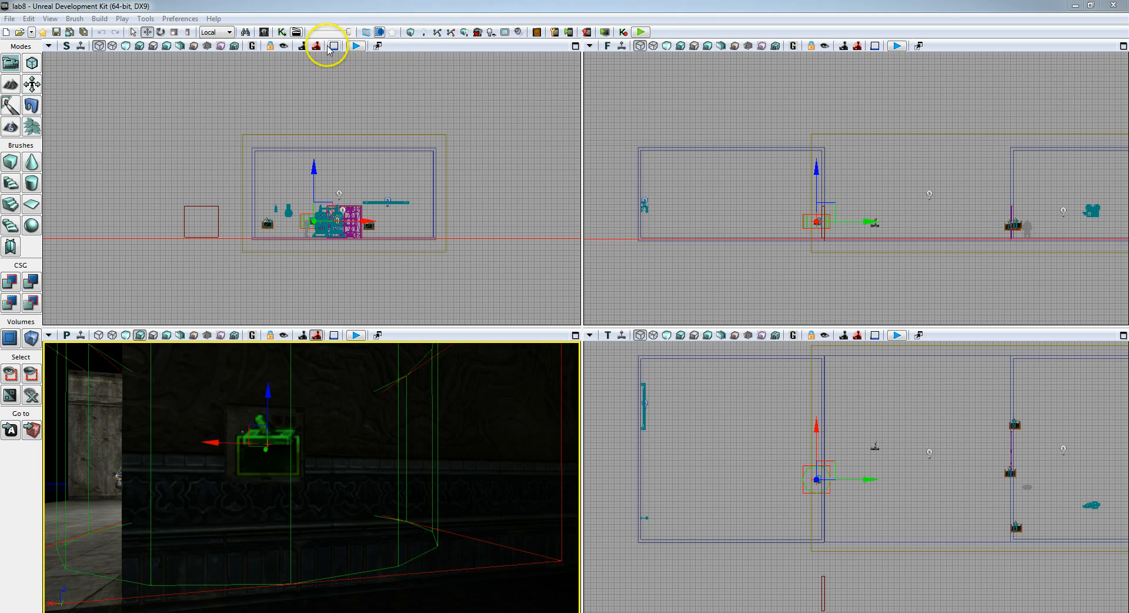
# Search the Content Browser for "flu mat" without the Static Meshes filter and select the flurourescetlightmatconst material instance
pyautogui.click(263, 32)
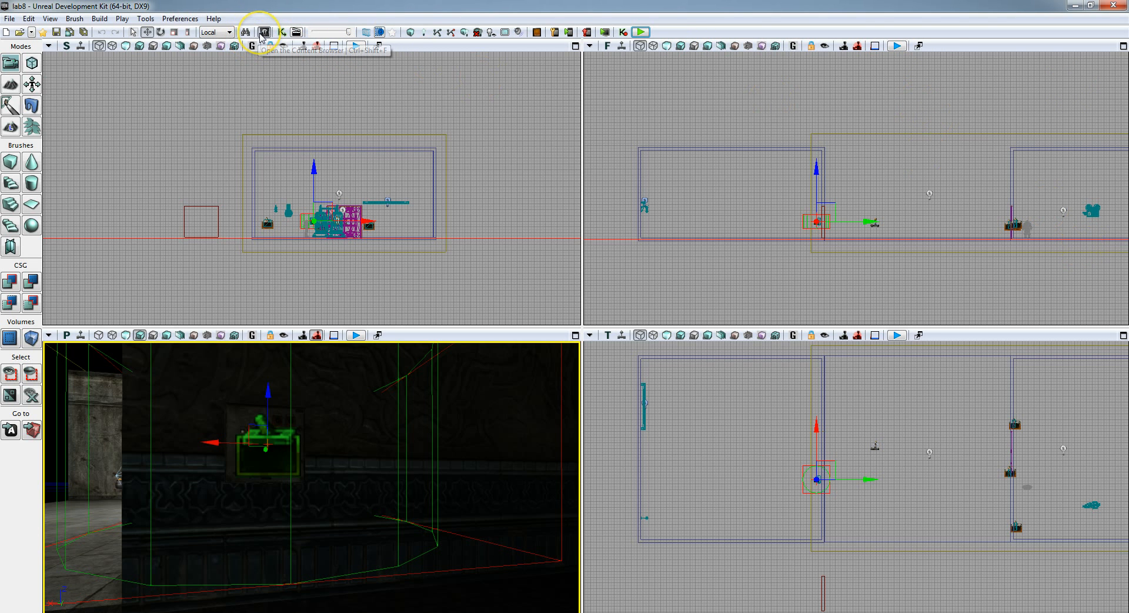
pyautogui.click(1072, 7)
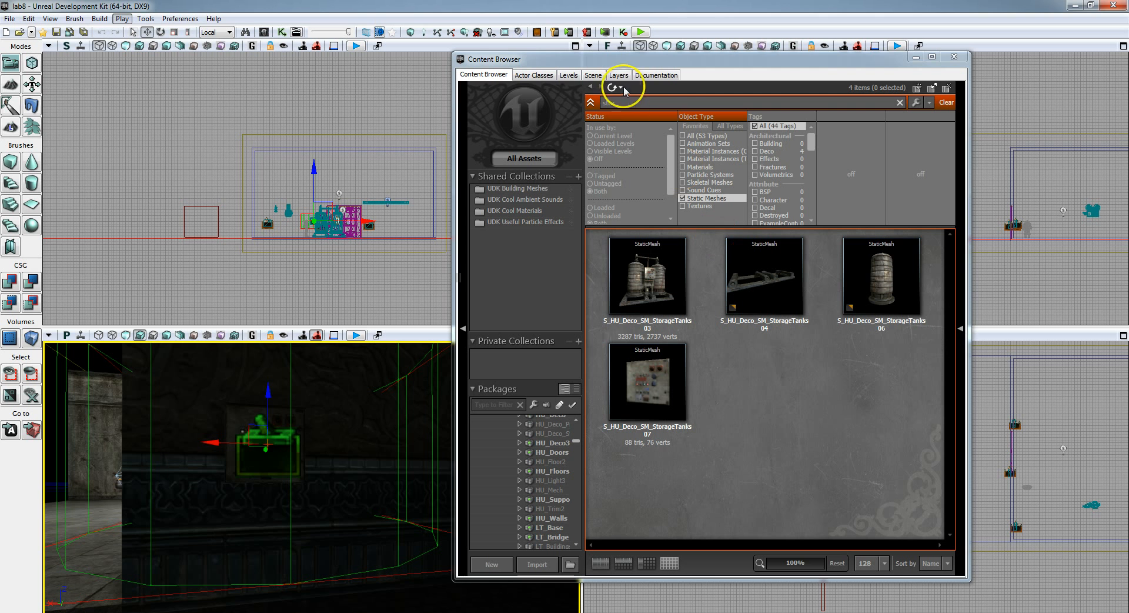
pyautogui.click(629, 102)
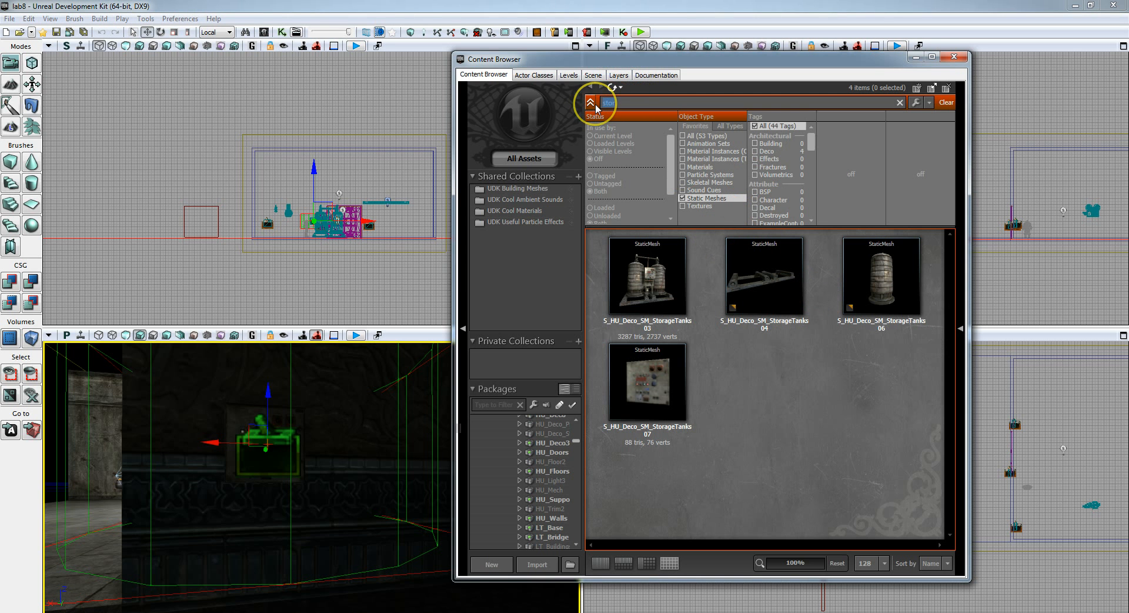
pyautogui.press('BackSpace')
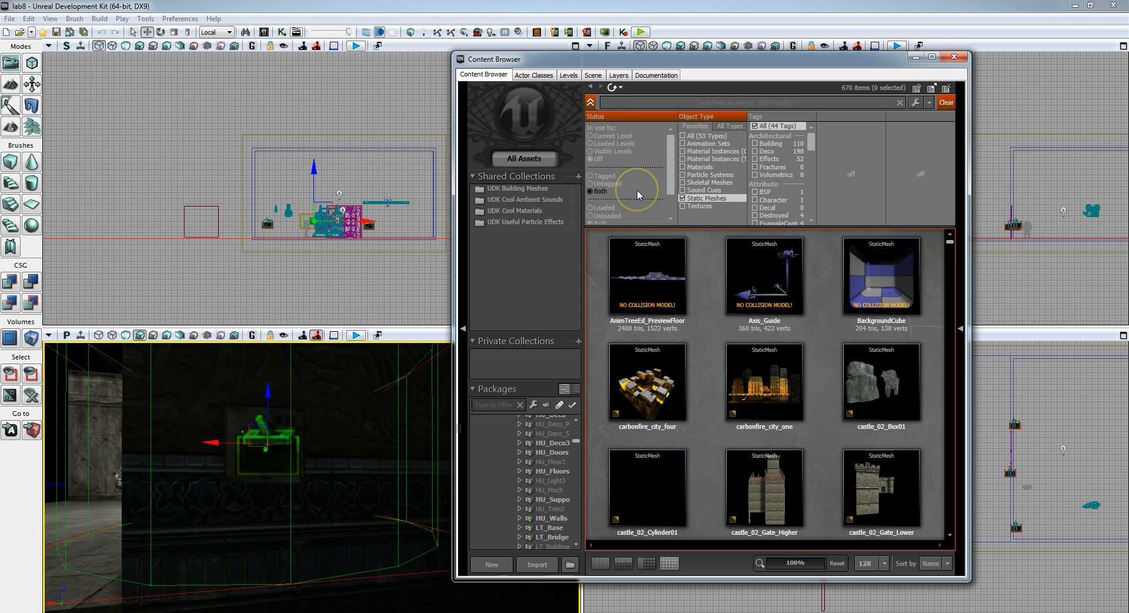
pyautogui.write('flu mat')
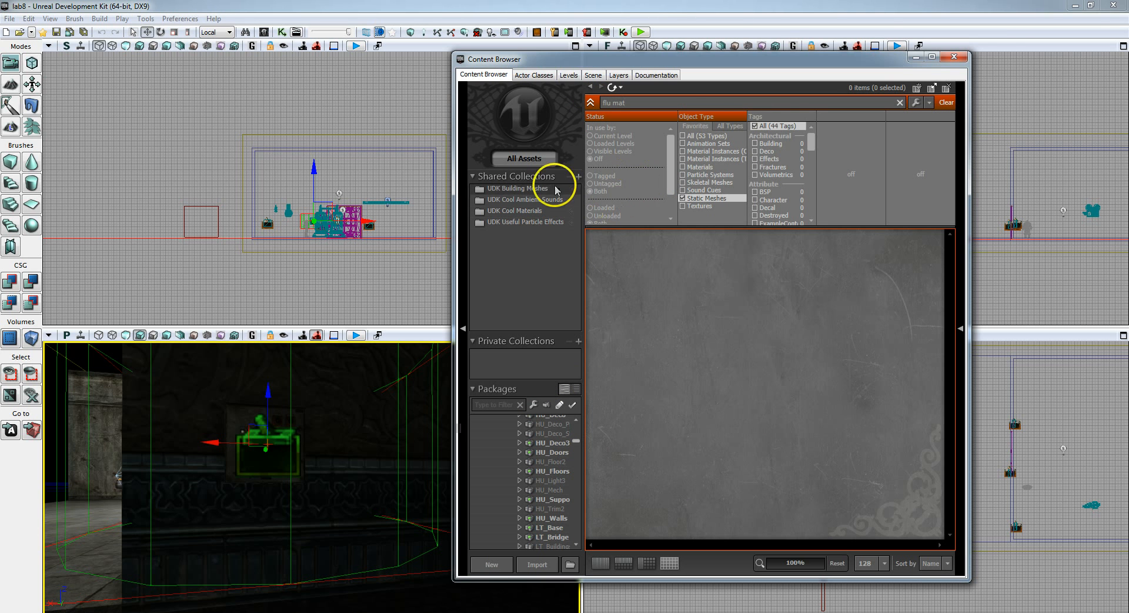
pyautogui.click(682, 198)
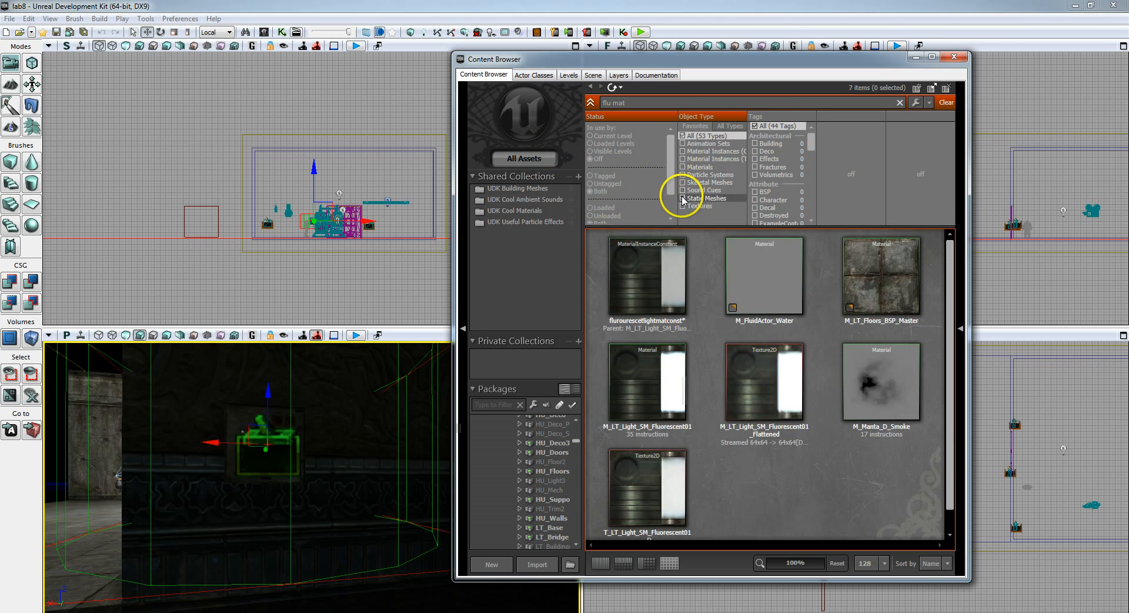
pyautogui.moveTo(650, 397)
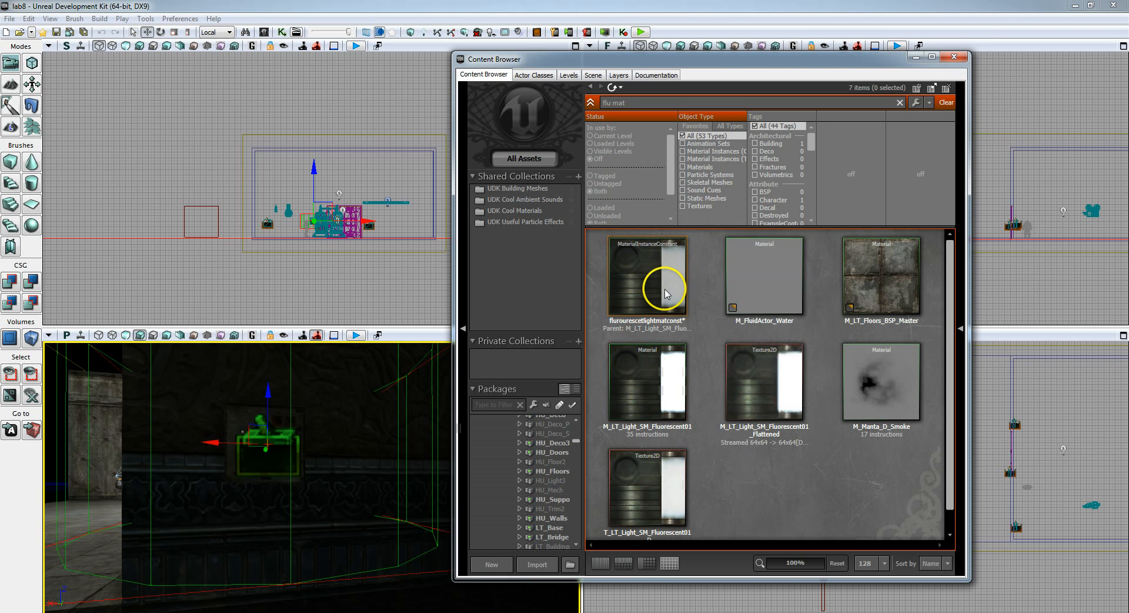
pyautogui.moveTo(663, 288)
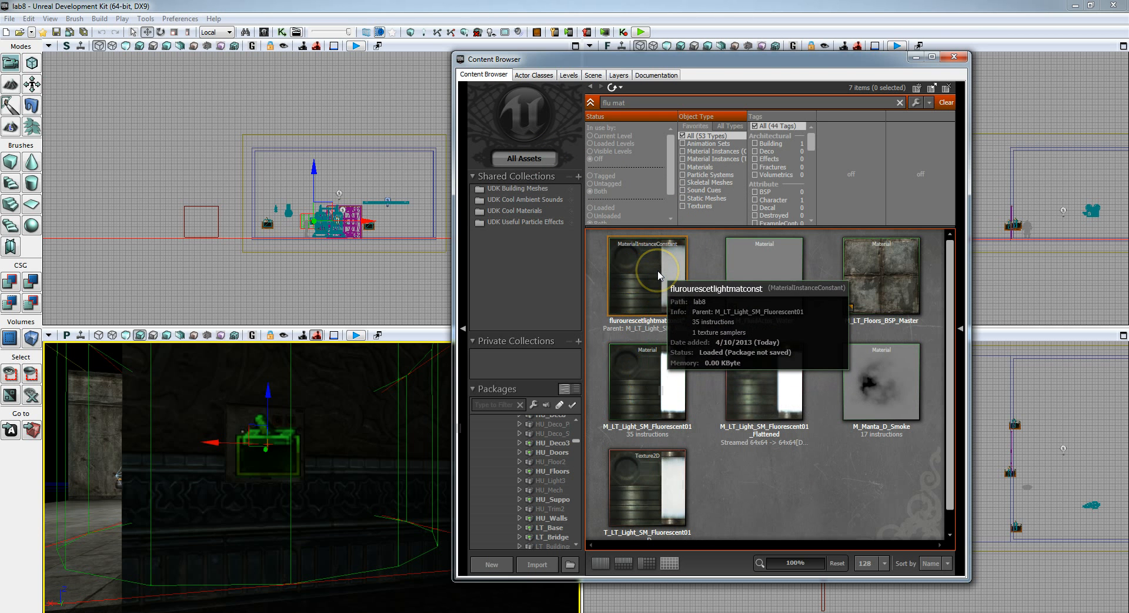
pyautogui.click(659, 276)
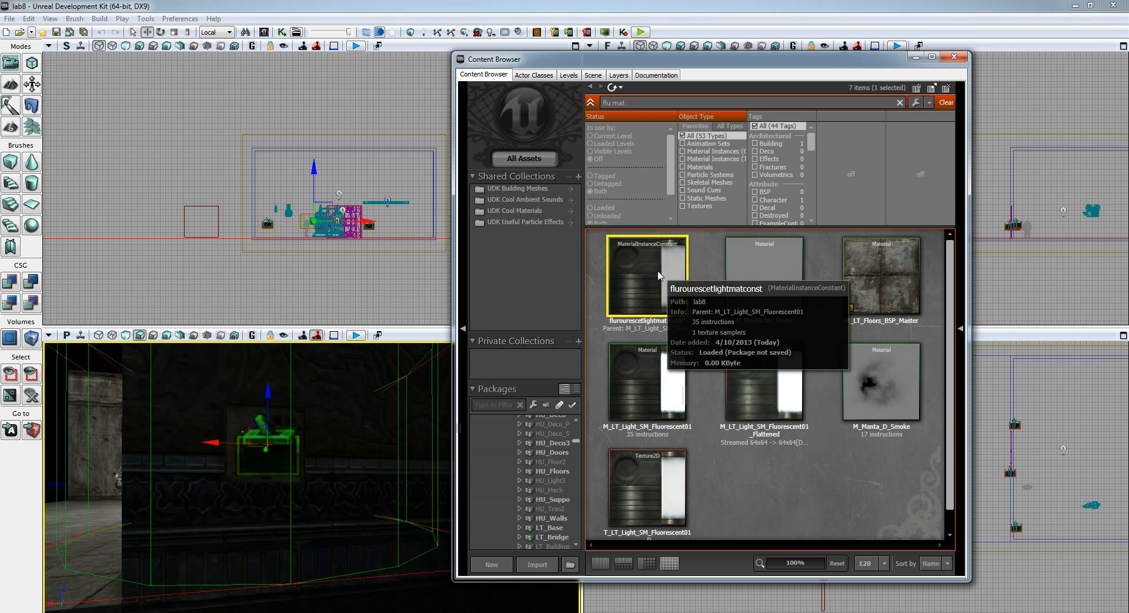
pyautogui.doubleClick(658, 275)
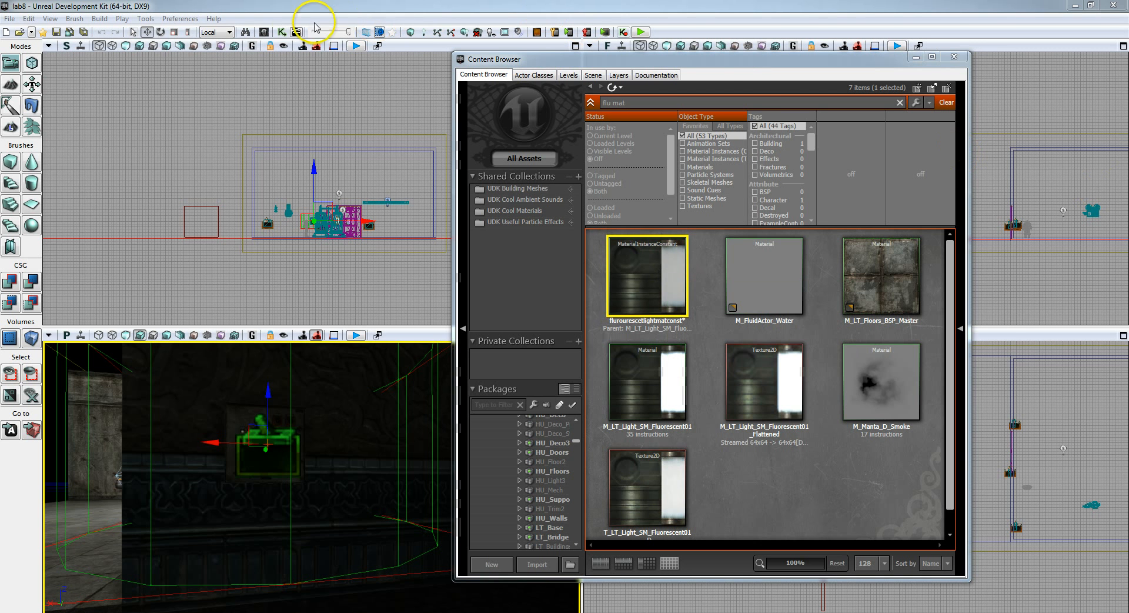
# Reopen the level's Kismet sequence and arrange its window beside the Content Browser so the material instance stays accessible
pyautogui.click(282, 33)
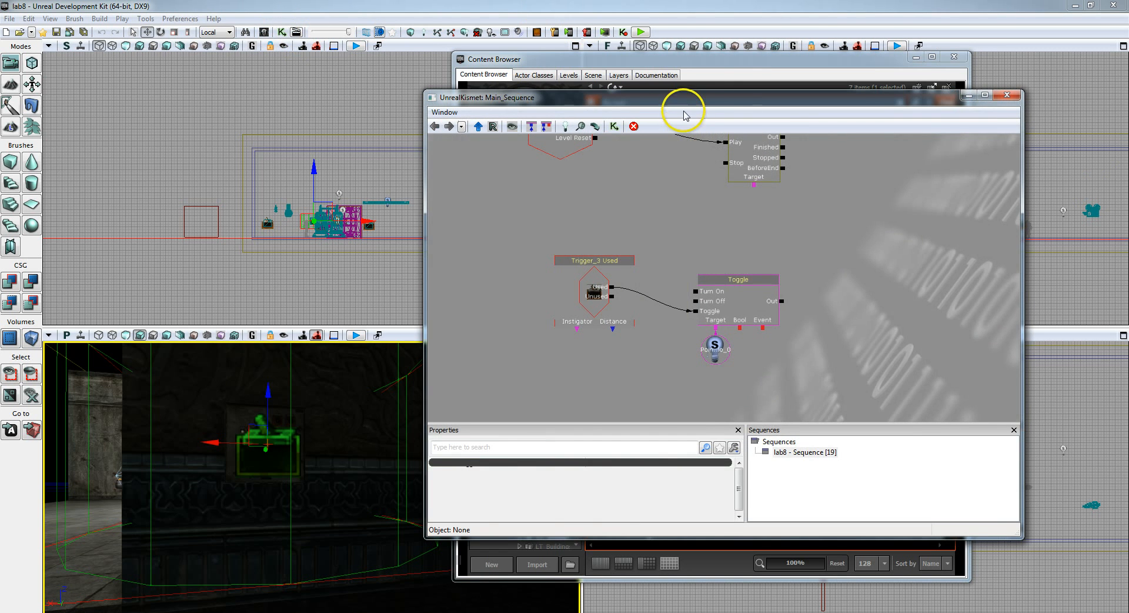
pyautogui.moveTo(681, 97); pyautogui.dragTo(353, 97)
pyautogui.moveTo(758, 73); pyautogui.dragTo(929, 79)
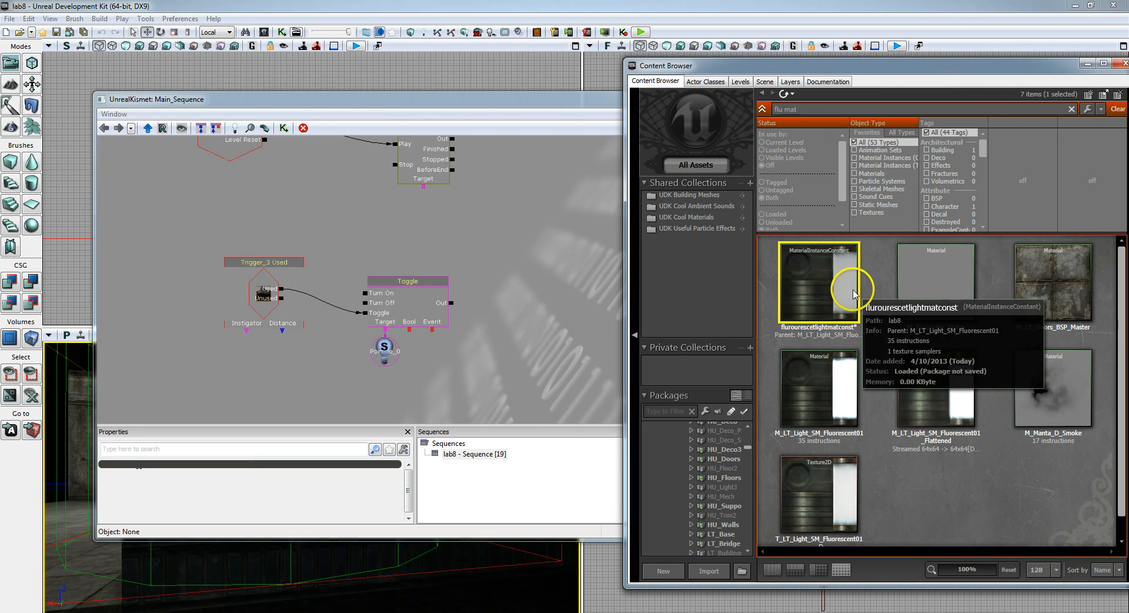
# Add a Set ScalarParam material instance action to the Kismet sequence near the Toggle node
pyautogui.rightClick(501, 337)
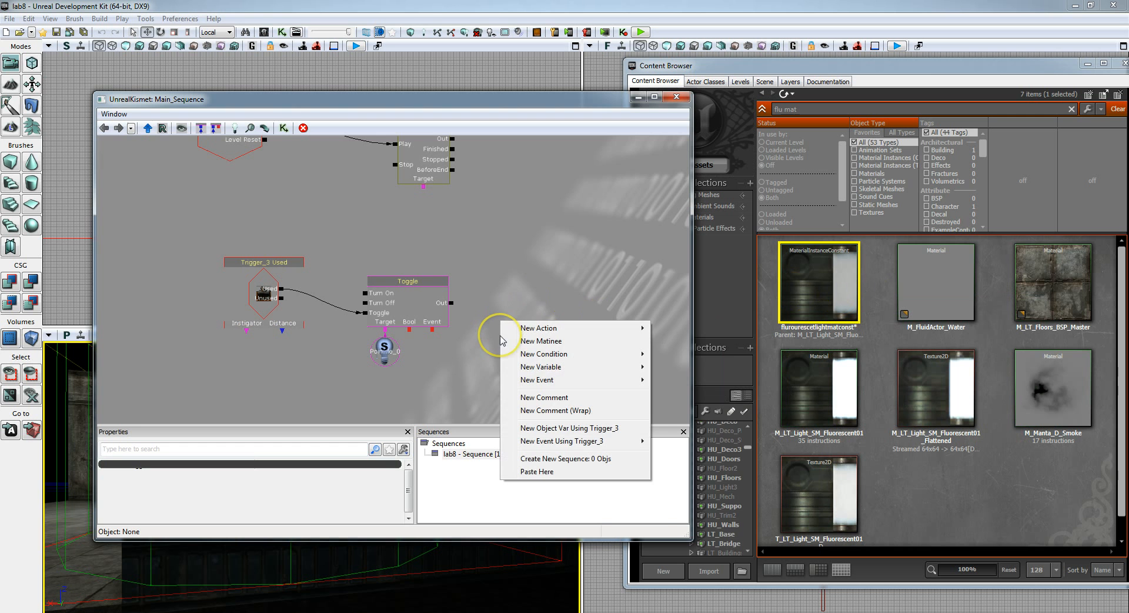
pyautogui.moveTo(531, 331)
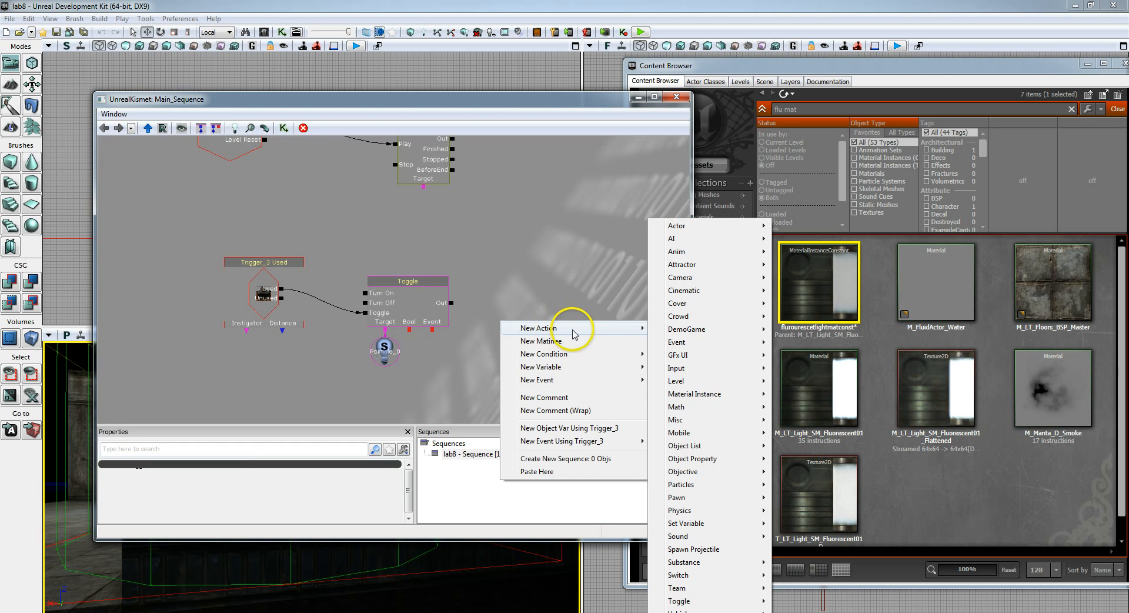
pyautogui.moveTo(701, 398)
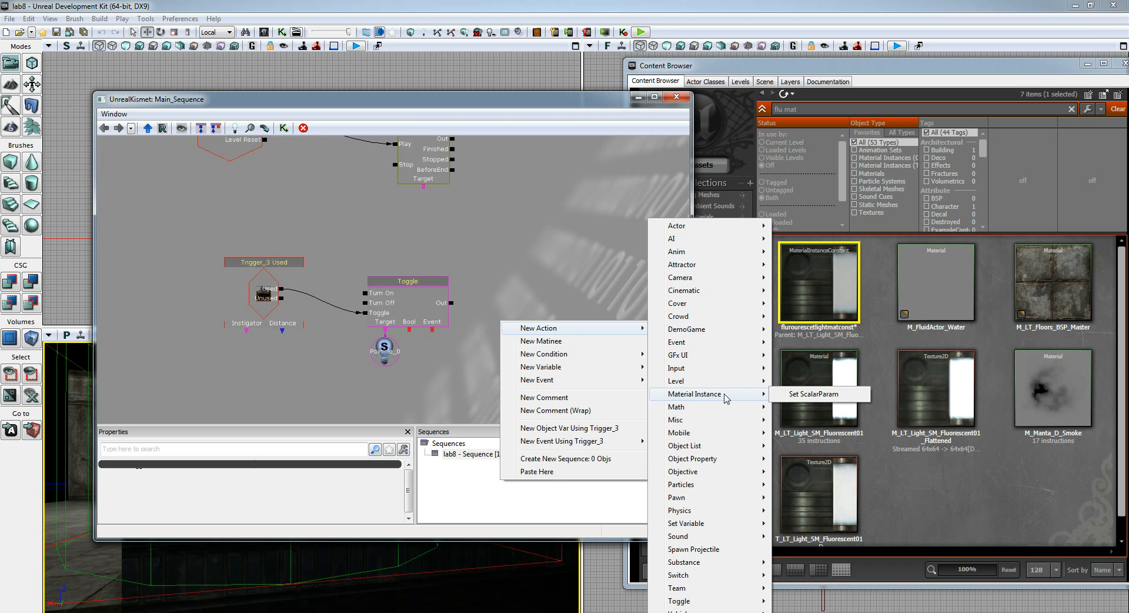
pyautogui.click(813, 394)
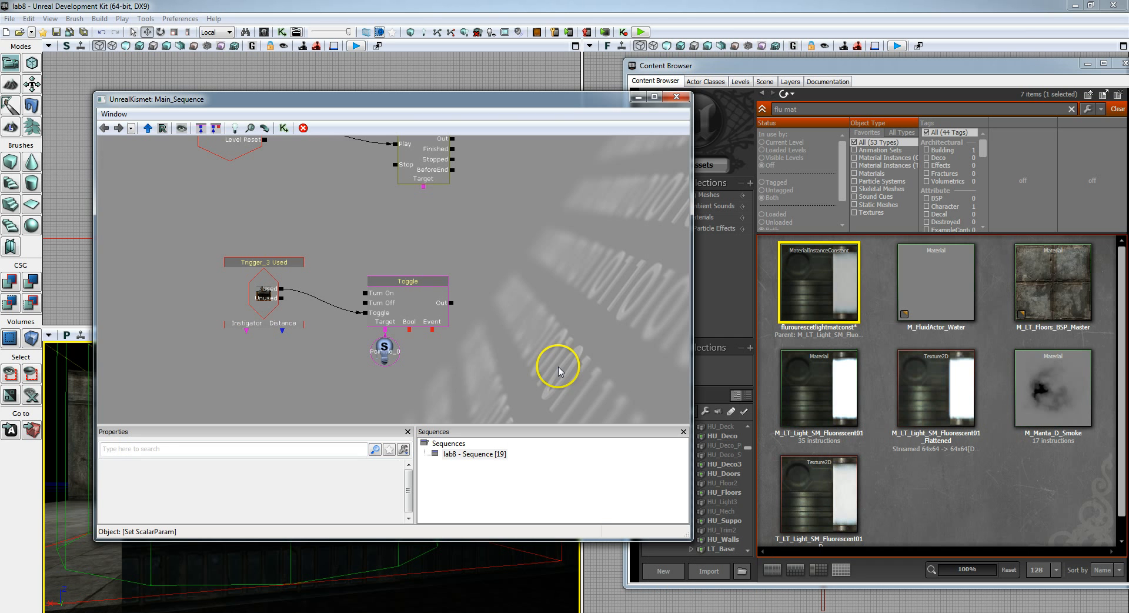
pyautogui.click(504, 299)
pyautogui.click(512, 298)
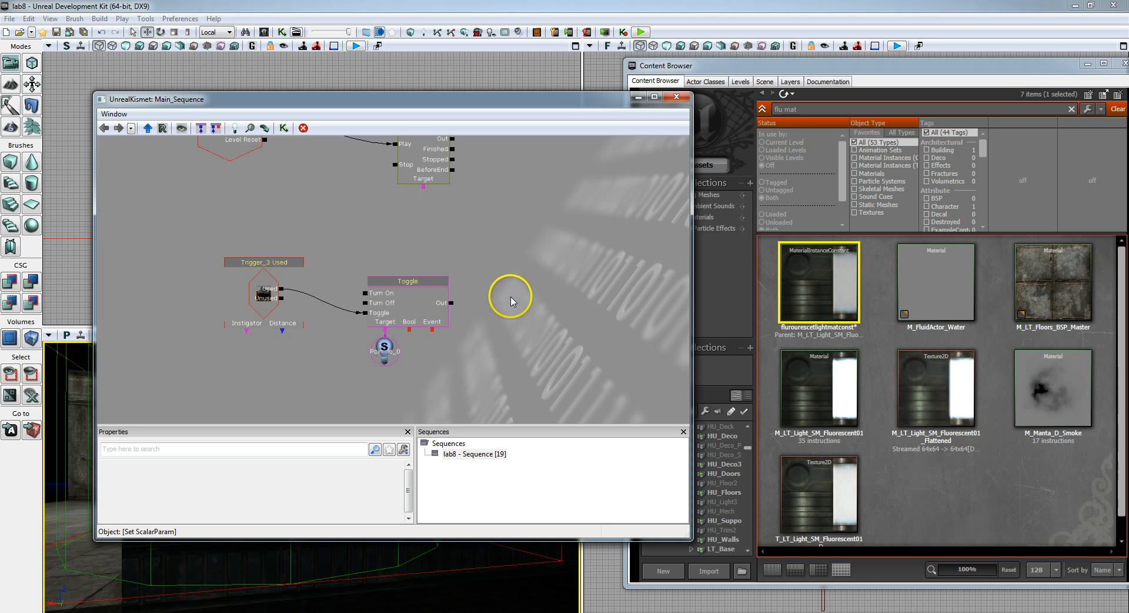